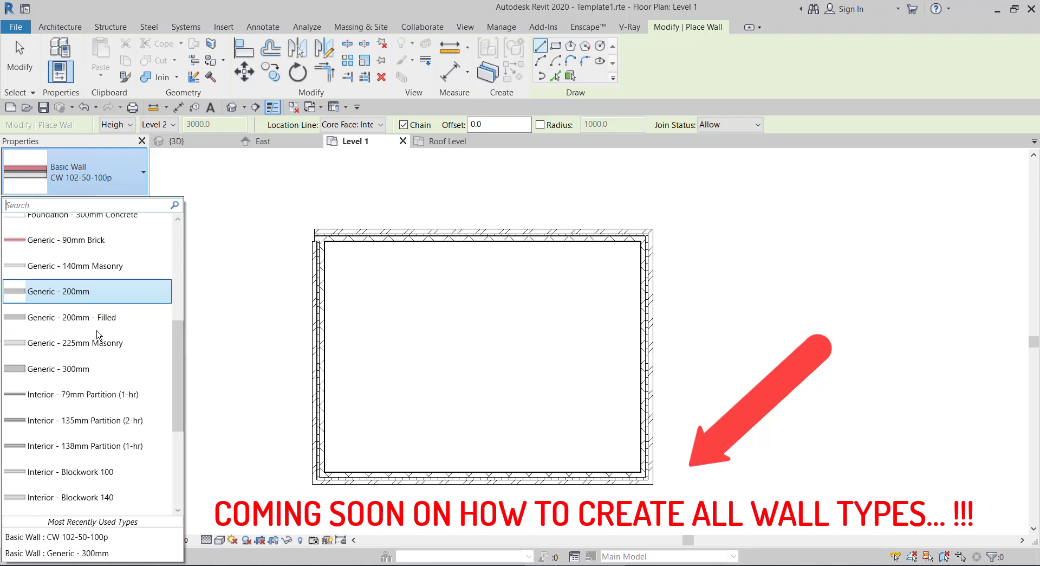
Step: Browse the available wall types, choose the Generic - 200mm basic wall and open its type properties
scroll(103, 362, down, 1)
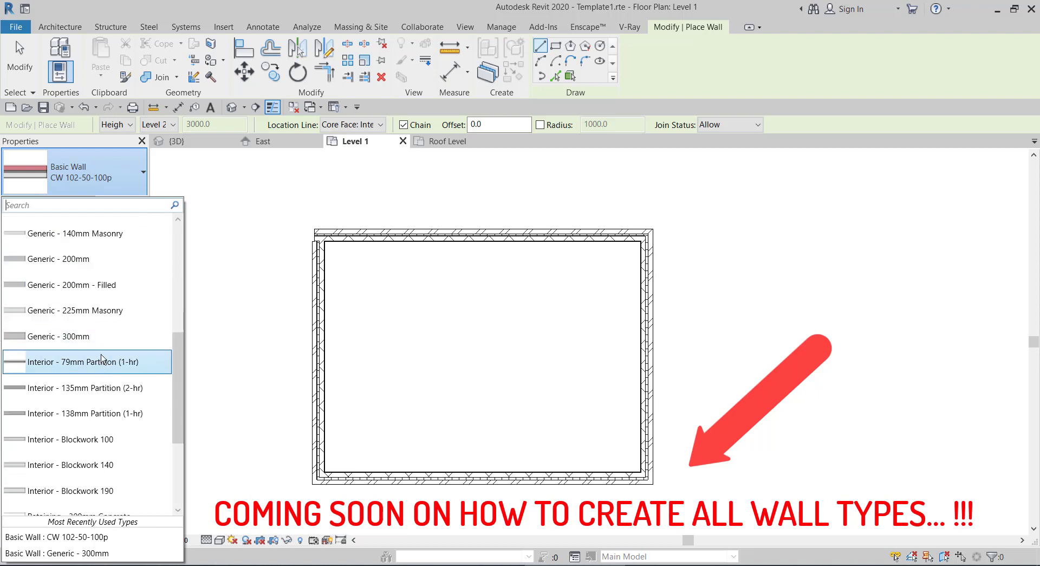
scroll(100, 308, up, 2)
scroll(103, 311, down, 2)
scroll(102, 314, down, 3)
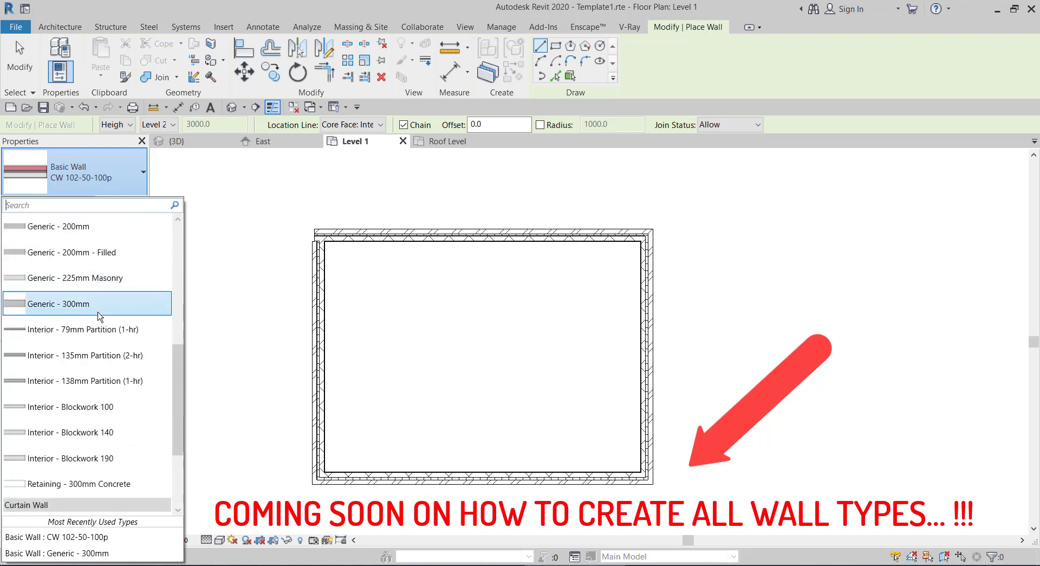
scroll(95, 317, up, 4)
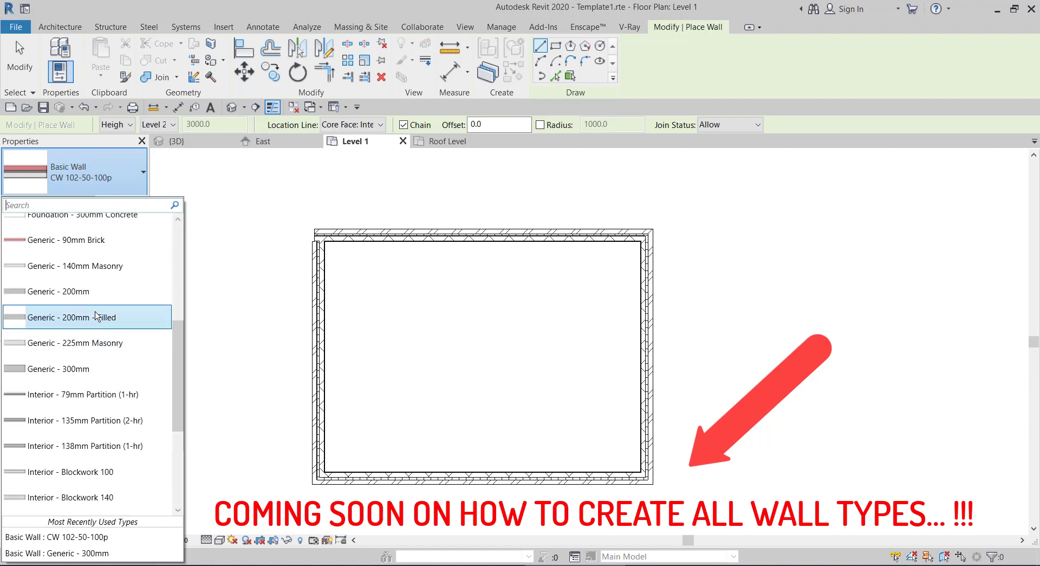
scroll(77, 305, up, 3)
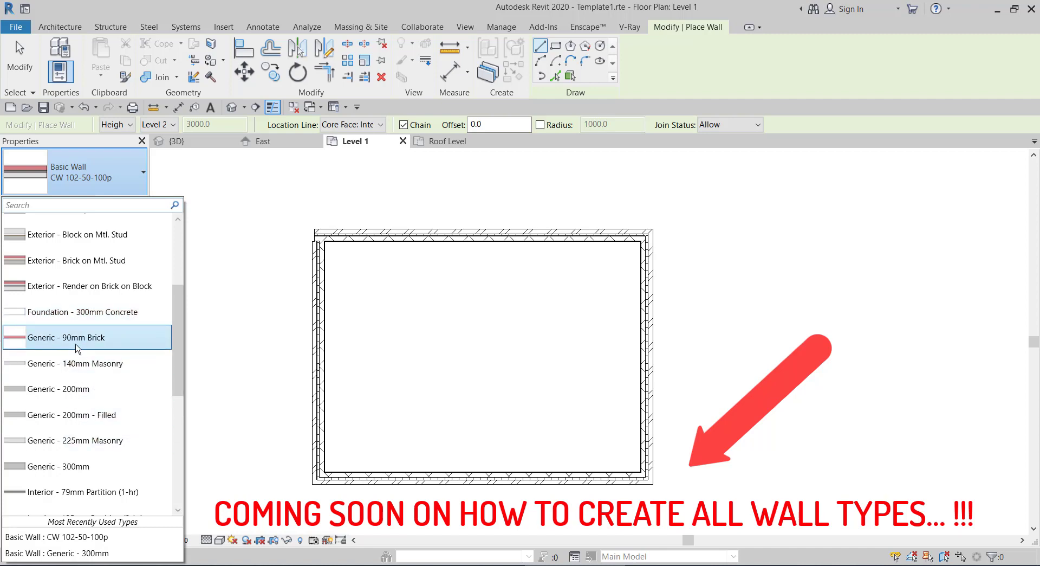
key(Escape)
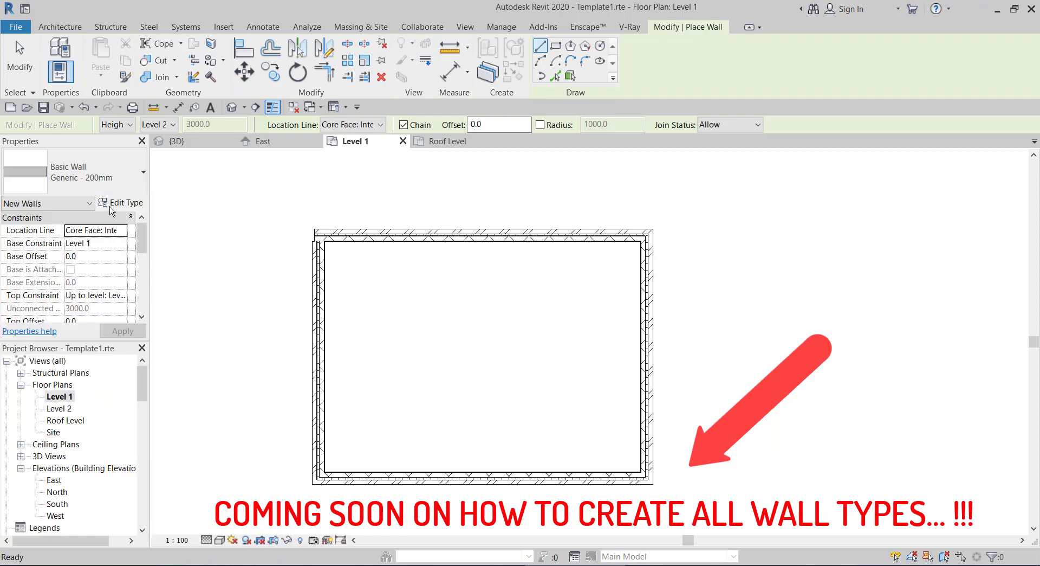
click(113, 204)
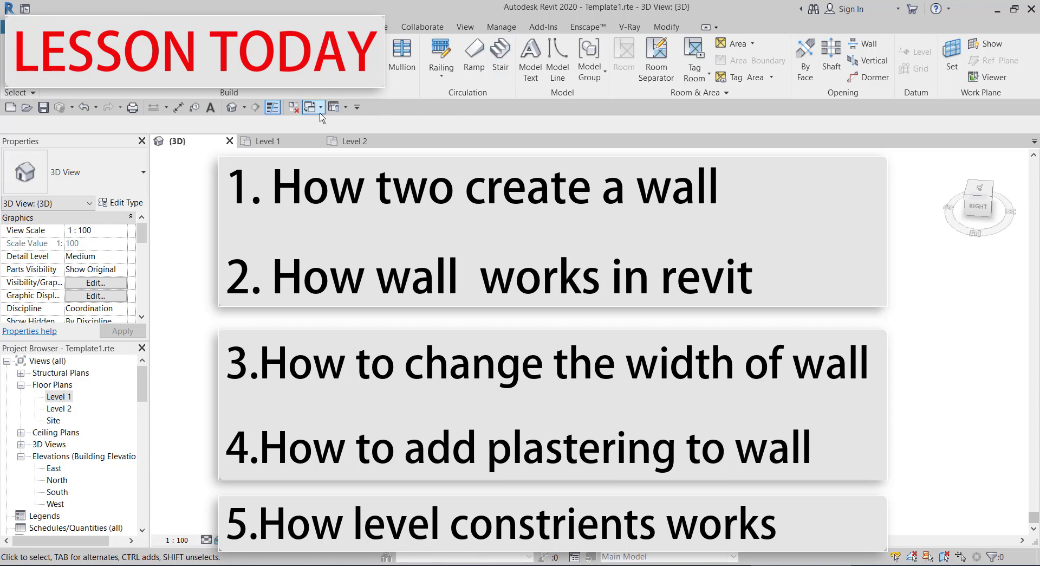
Step: Close the inactive views and open the East building elevation
click(294, 107)
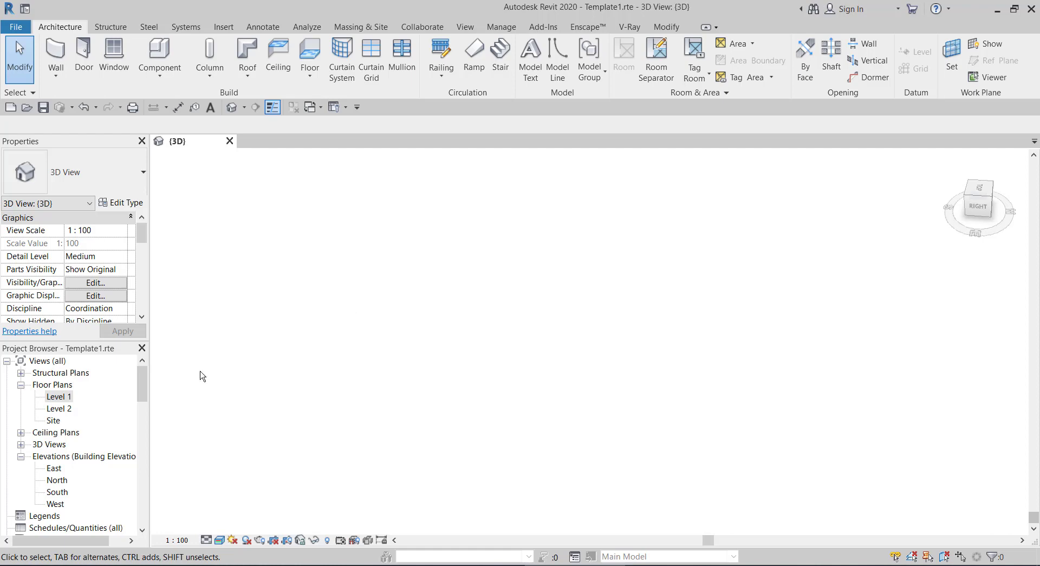
scroll(53, 468, down, 1)
double_click(54, 433)
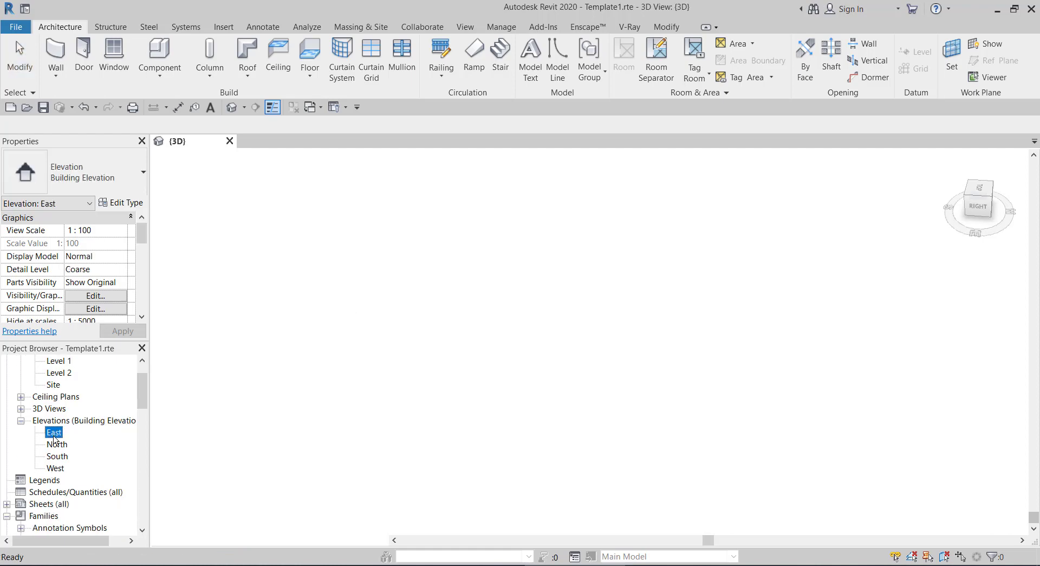
Step: Delete all existing building elements between Level 1 and Level 2 in the East elevation
scroll(421, 340, up, 2)
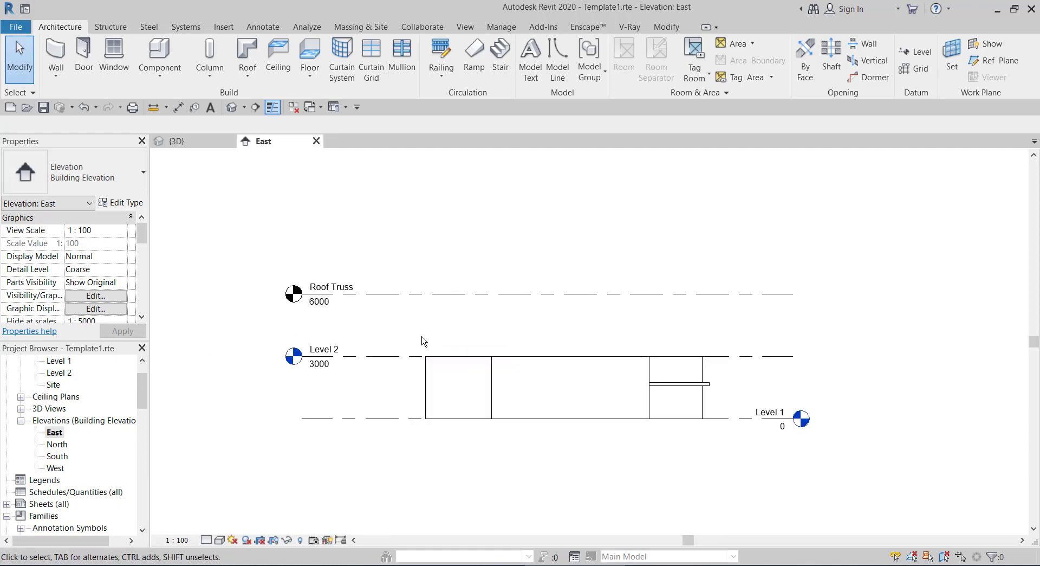
drag(398, 324, 729, 480)
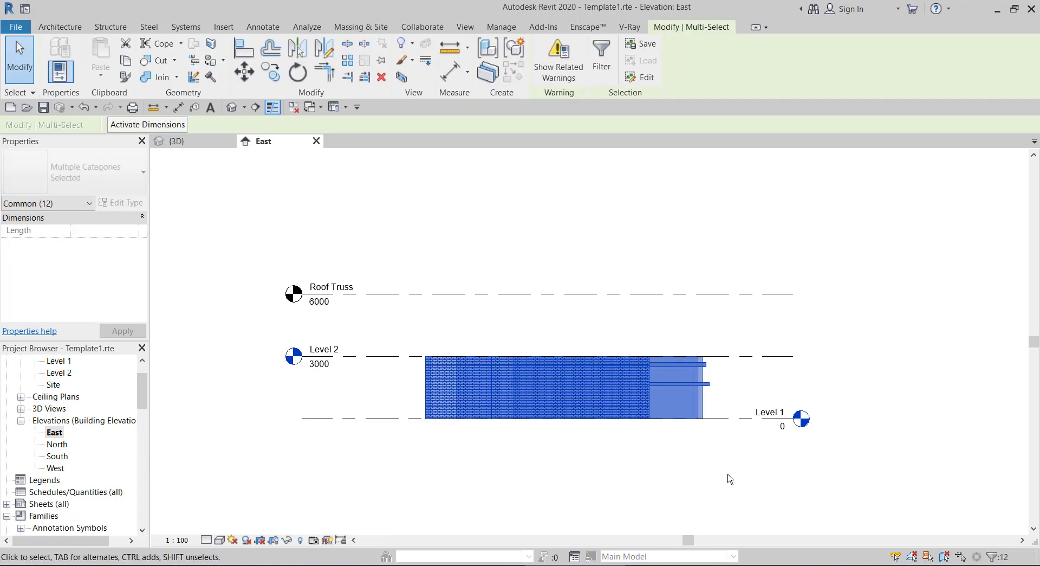
key(Delete)
scroll(624, 340, down, 1)
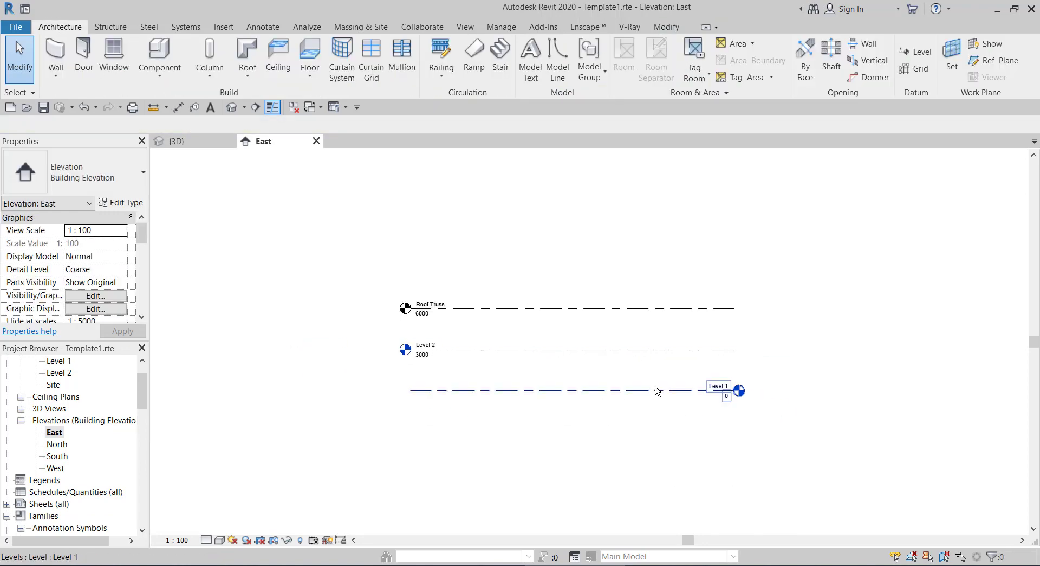
Step: Rename the Roof Truss level as "Roof Level"
scroll(618, 376, up, 2)
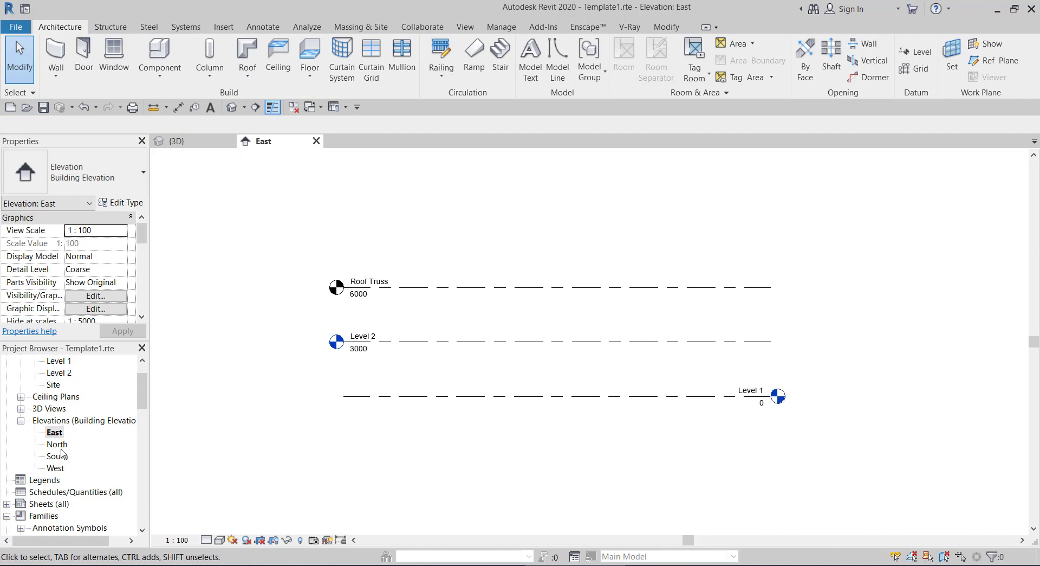
scroll(407, 347, up, 3)
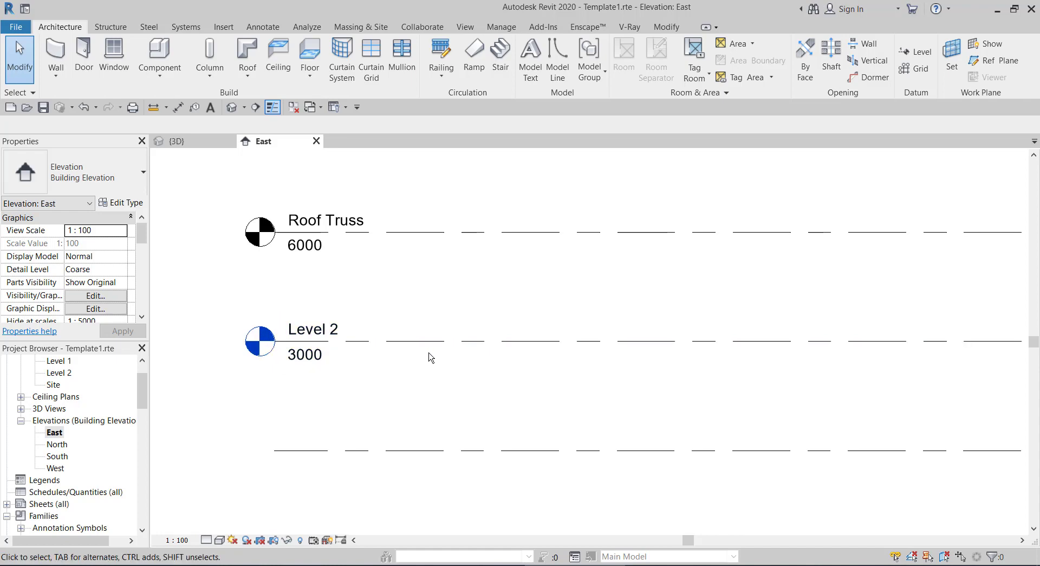
scroll(428, 358, down, 2)
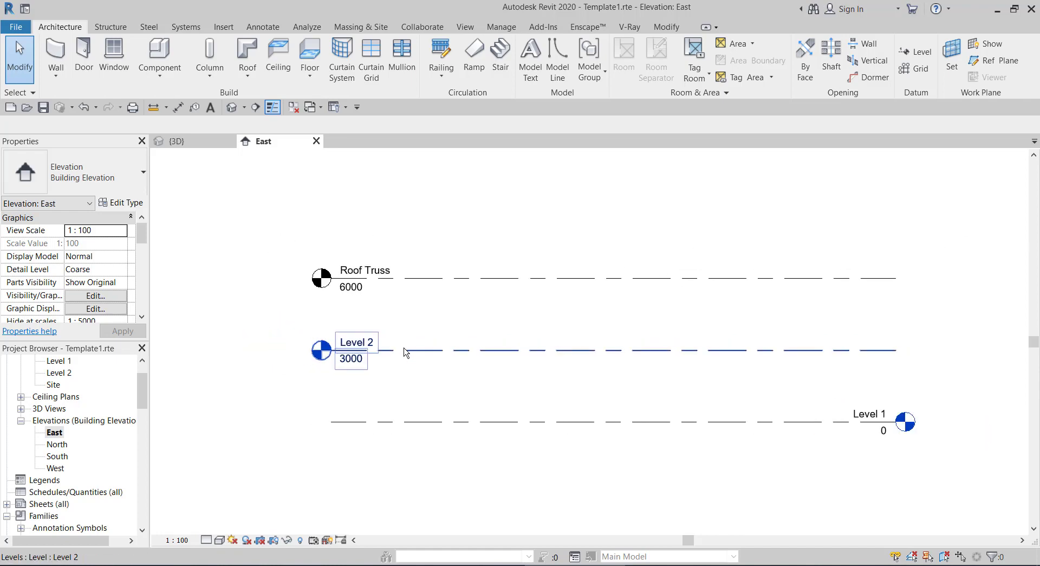
scroll(407, 344, down, 2)
scroll(400, 310, up, 3)
scroll(399, 309, up, 2)
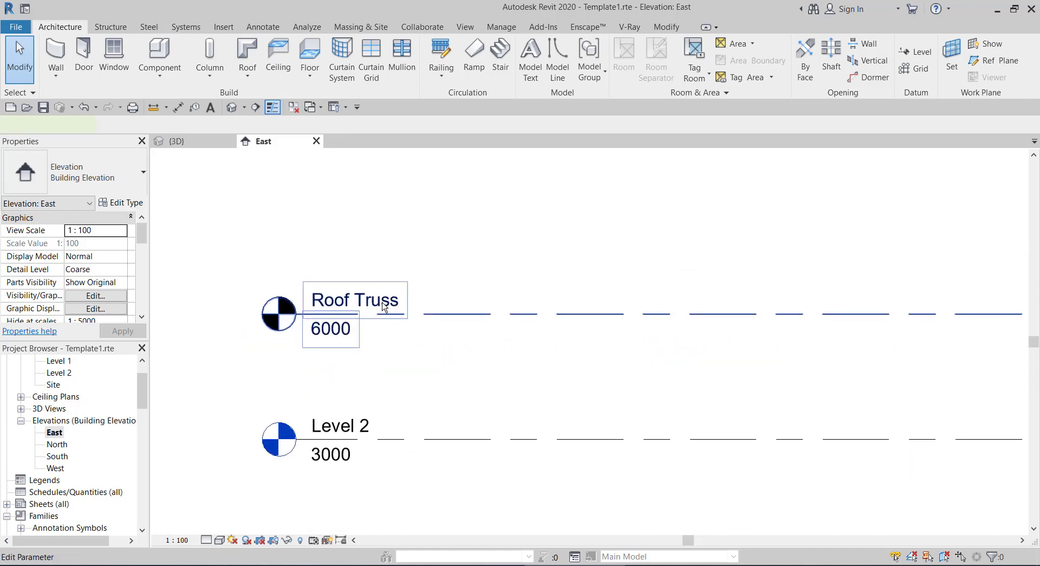
double_click(384, 302)
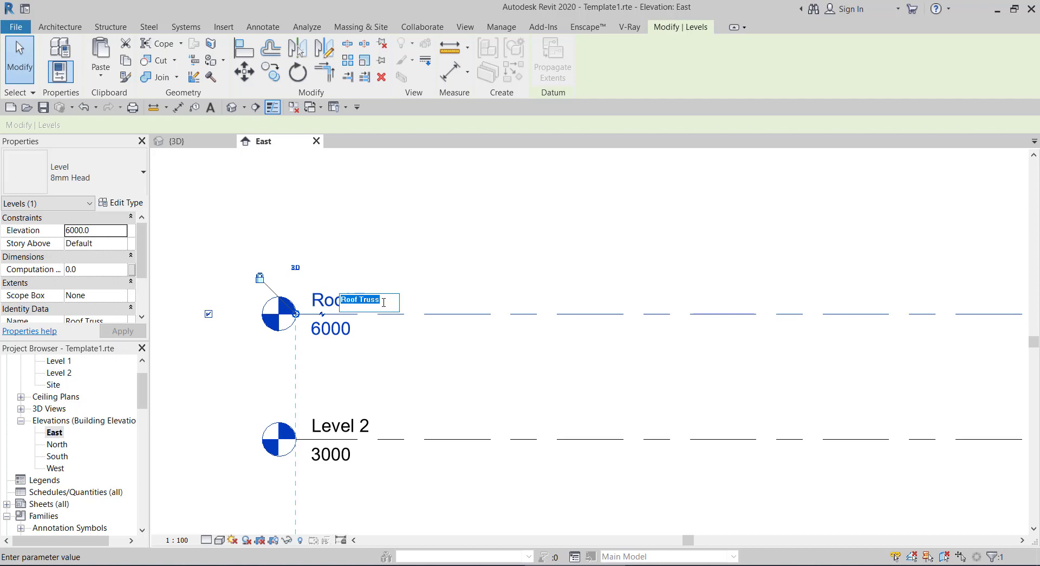
click(384, 301)
key(BackSpace)
key(BackSpace)
key(BackSpace)
key(BackSpace)
key(BackSpace)
text(Level)
key(Return)
scroll(399, 274, down, 3)
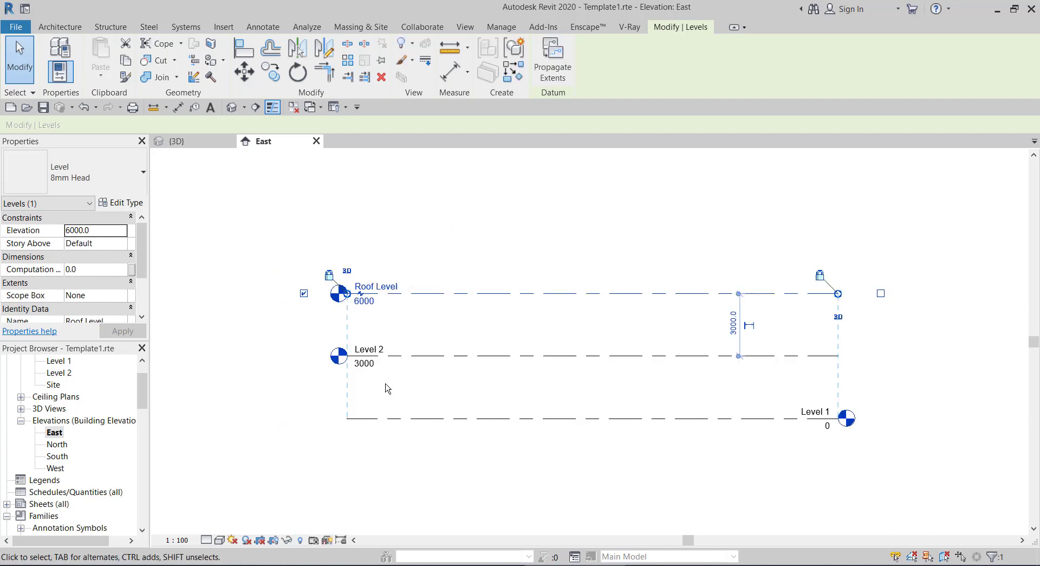
Step: Examine the level lines in the East elevation, from Level 1 up to Roof Level
scroll(385, 383, up, 2)
scroll(335, 352, down, 3)
scroll(753, 390, up, 4)
click(715, 372)
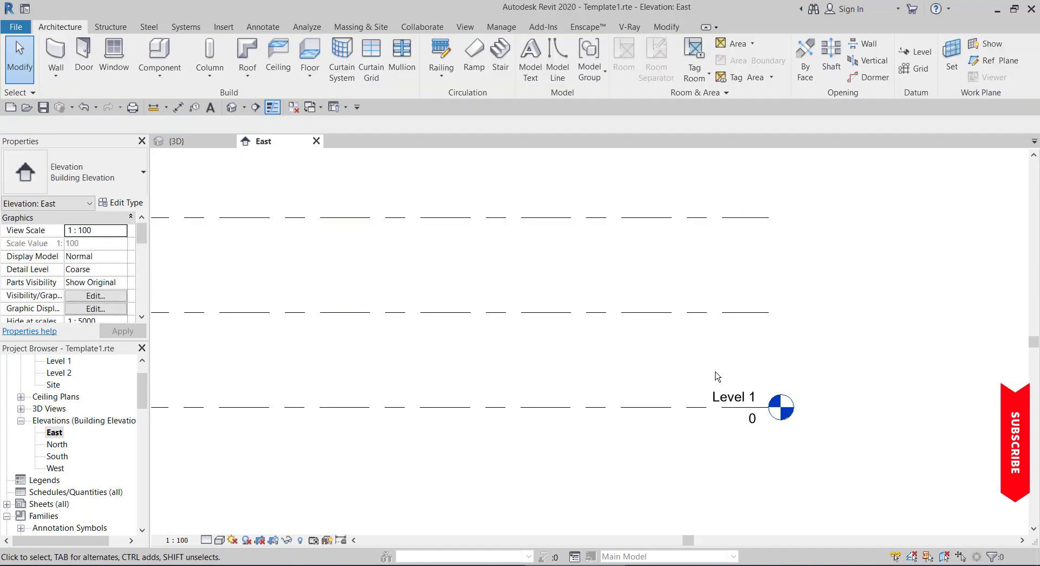
scroll(716, 371, down, 3)
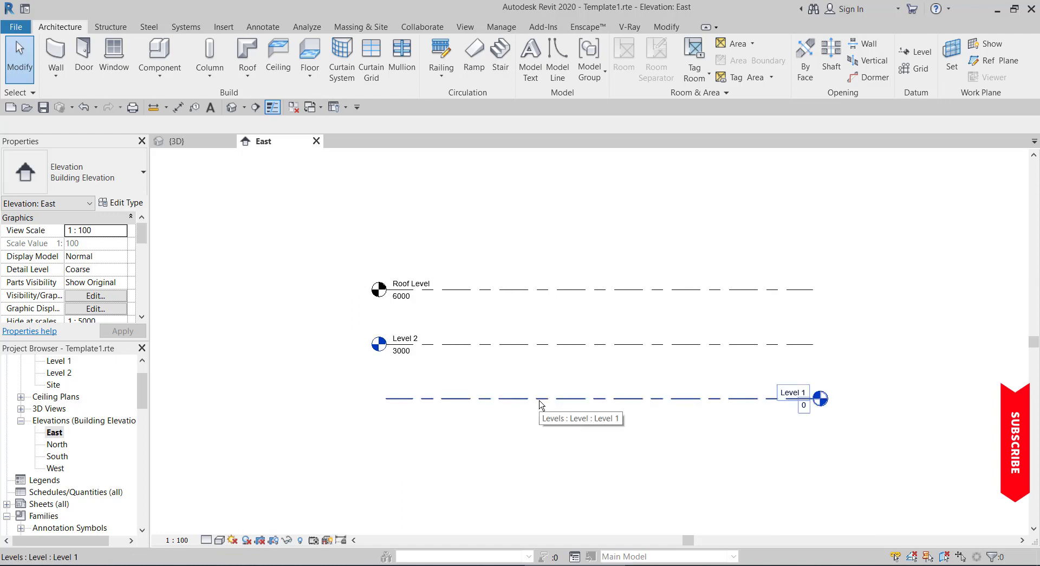
scroll(539, 404, up, 1)
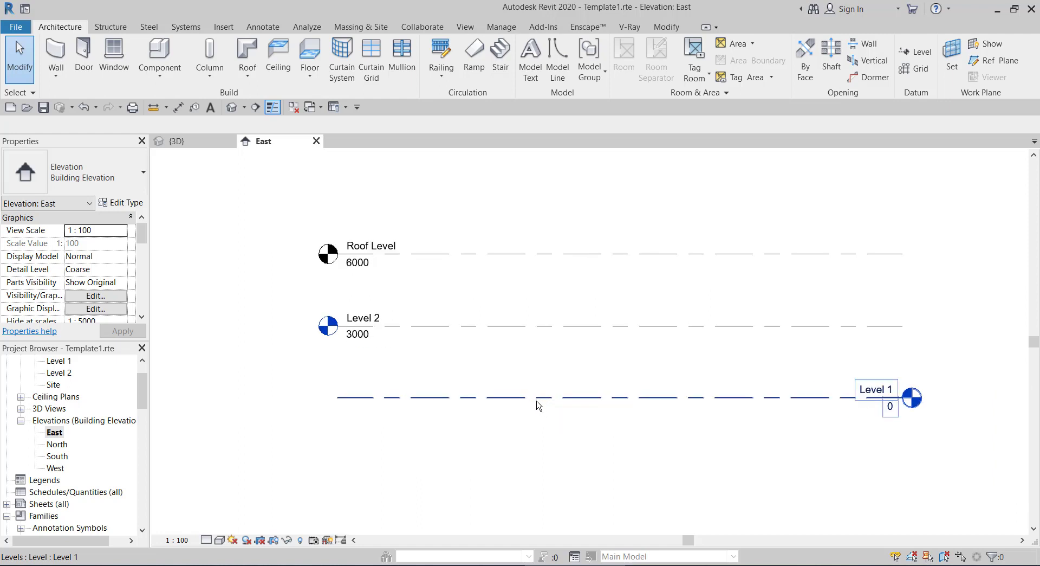
scroll(539, 405, down, 2)
scroll(541, 404, up, 2)
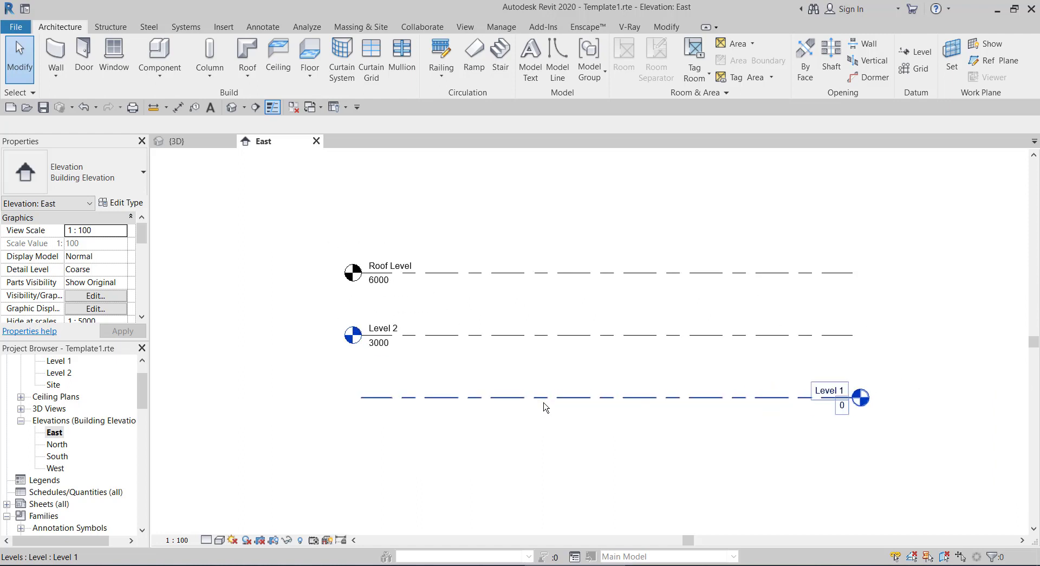
Step: Open the Level 1 floor plan
scroll(96, 375, up, 1)
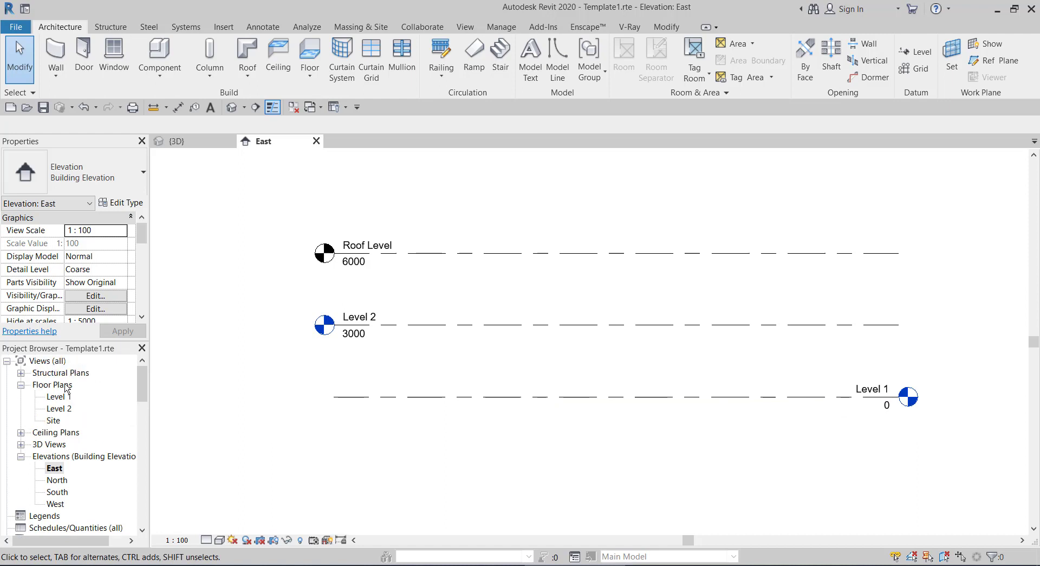
click(53, 401)
double_click(53, 400)
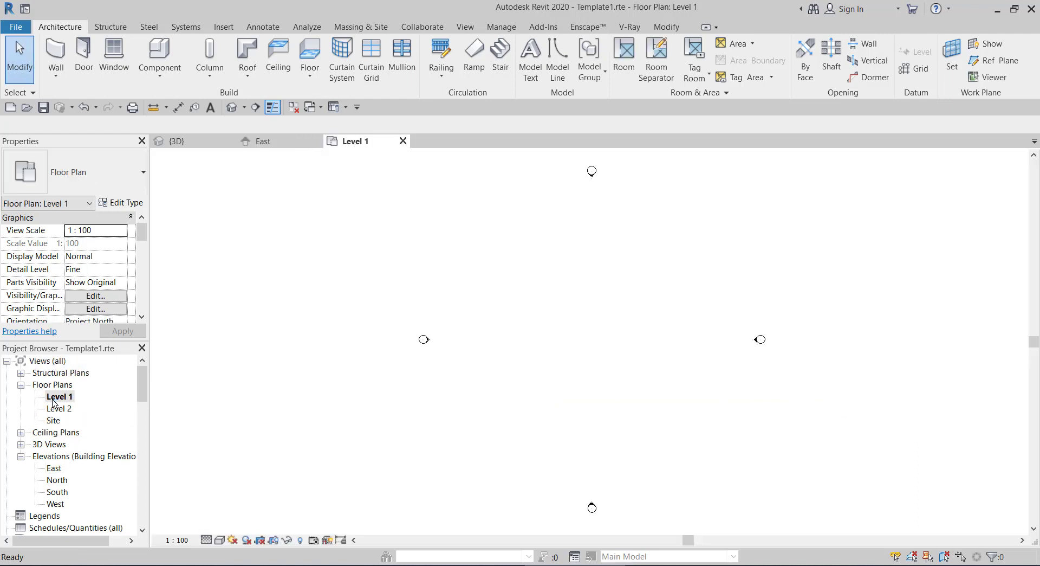
scroll(411, 376, down, 1)
scroll(450, 303, up, 2)
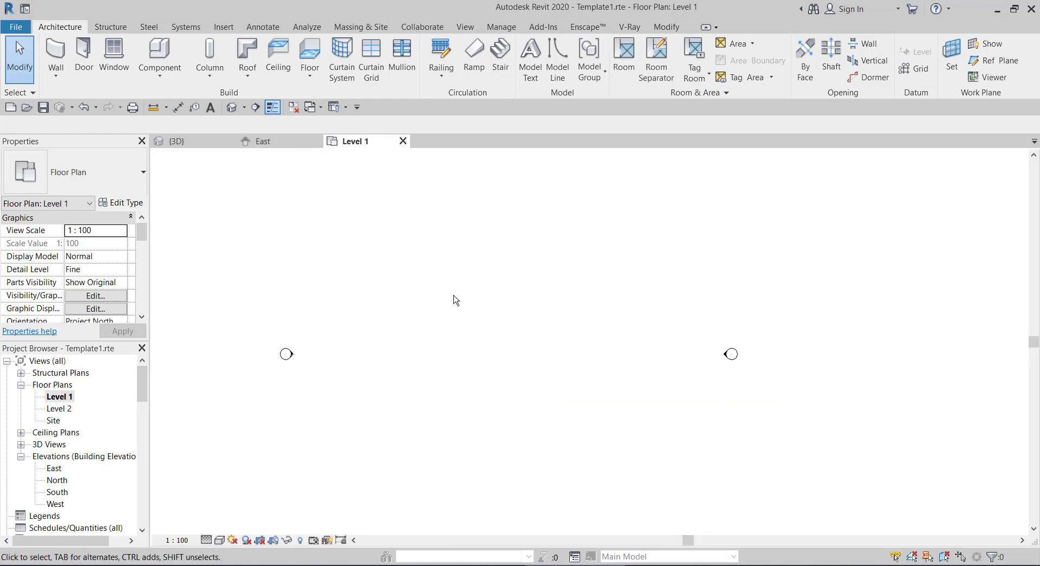
scroll(454, 298, down, 3)
scroll(452, 295, up, 2)
Step: Create a new floor plan view for Roof Level without duplicating existing views
click(469, 26)
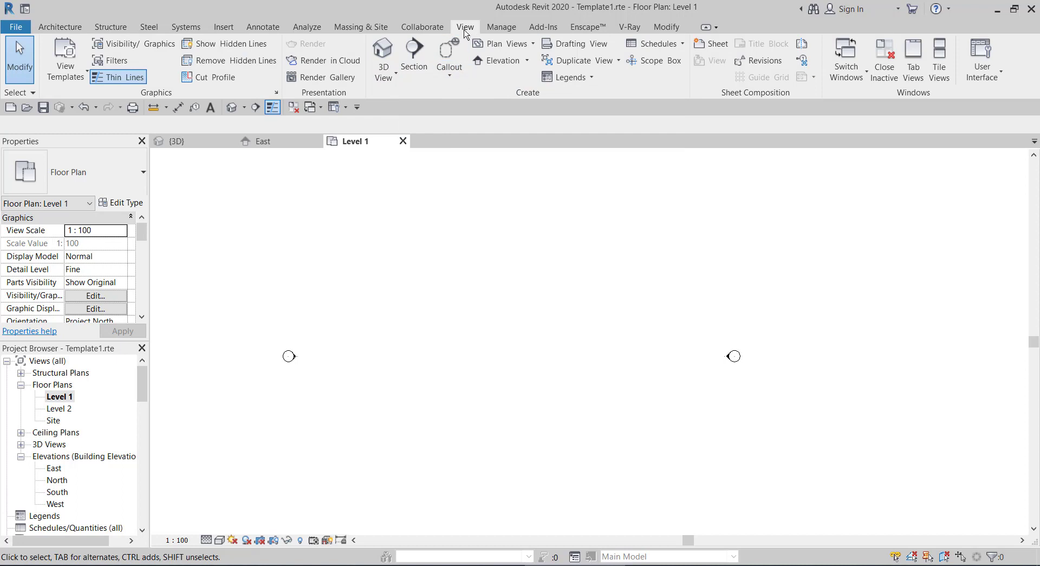
click(487, 44)
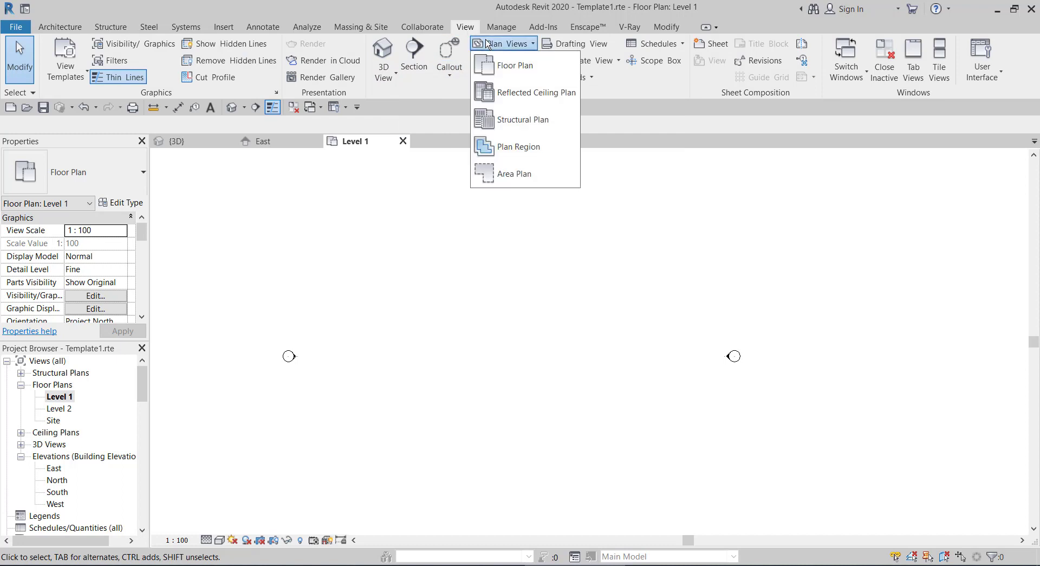
click(494, 73)
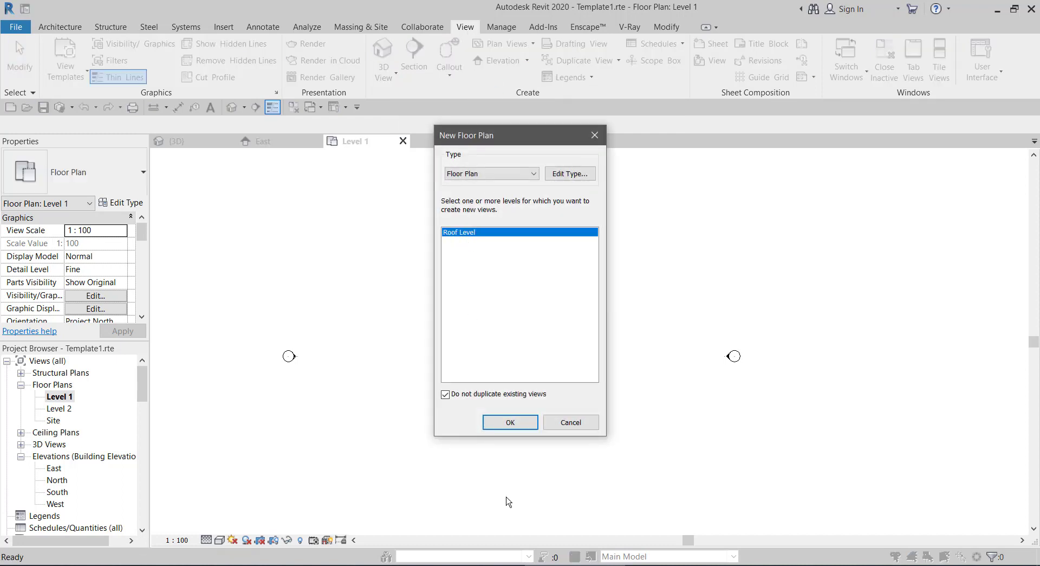
click(509, 425)
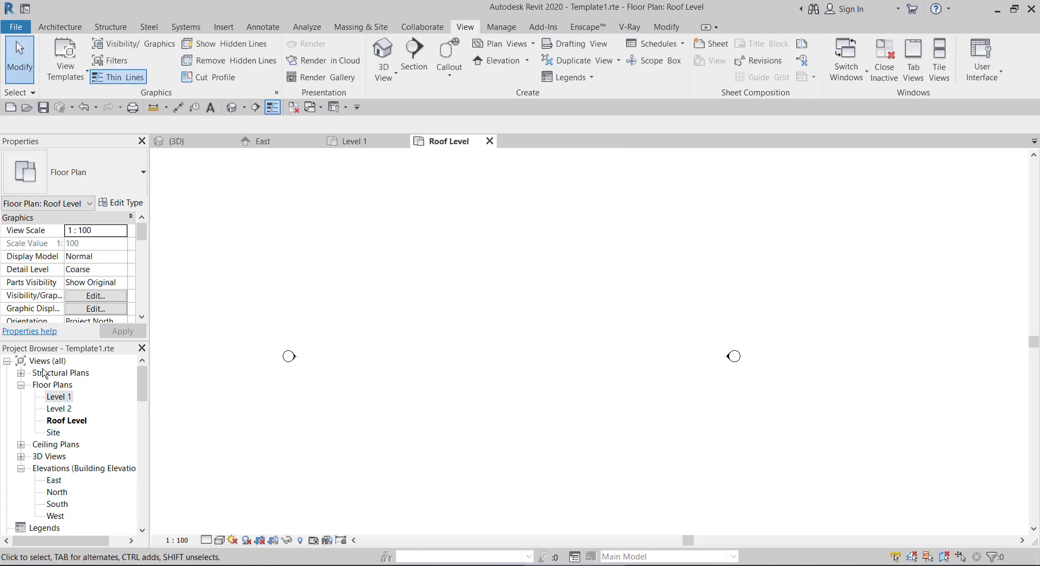
Step: Return to the Level 1 floor plan and start placing an architectural wall
double_click(67, 398)
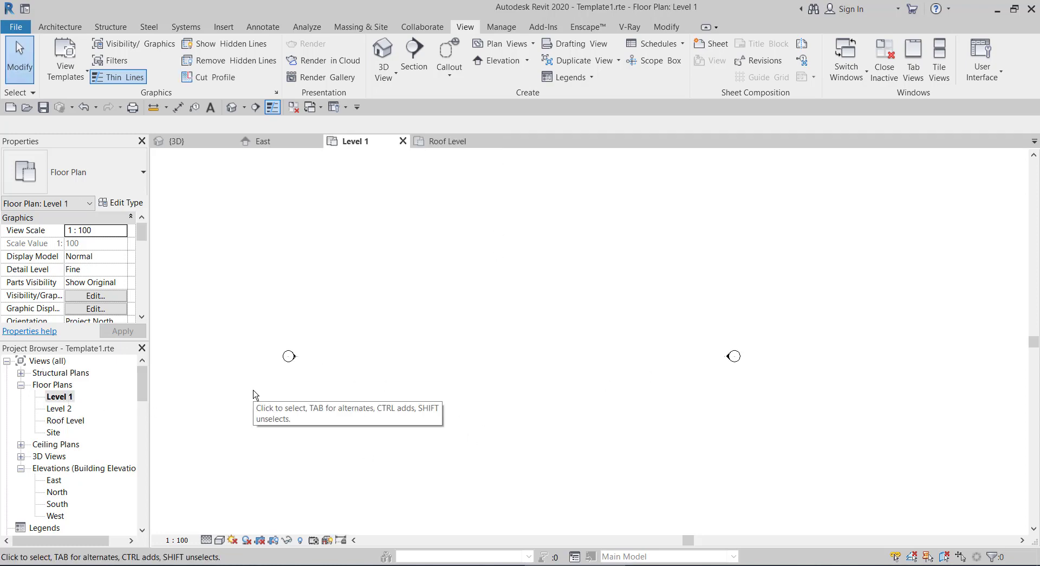
click(54, 28)
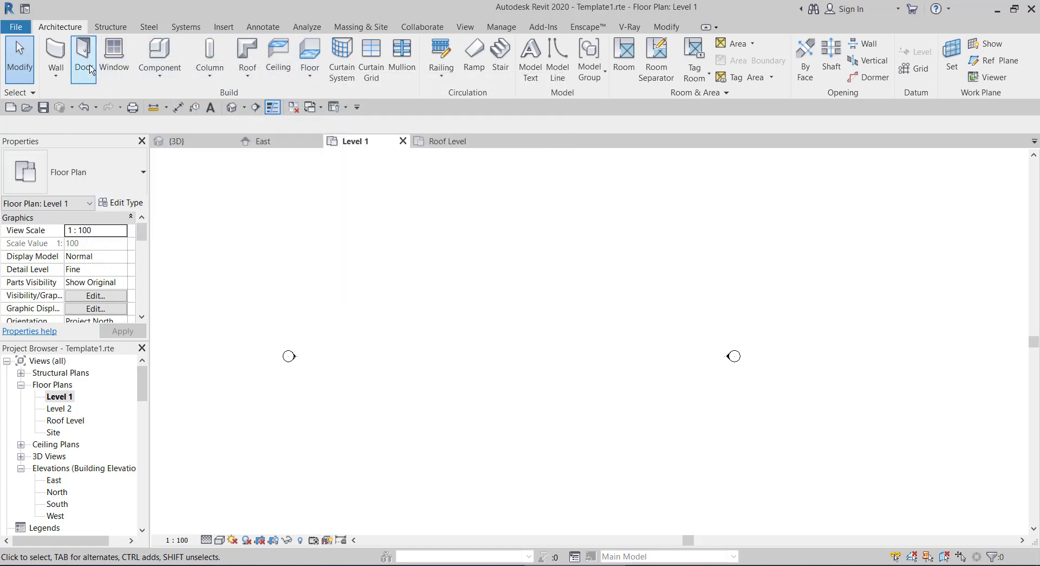
click(57, 80)
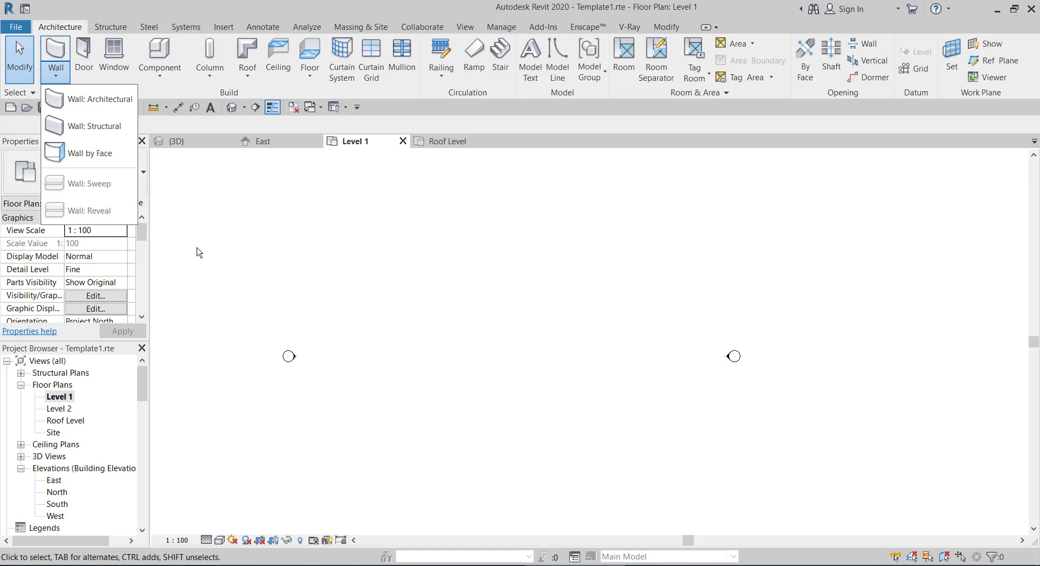
click(86, 108)
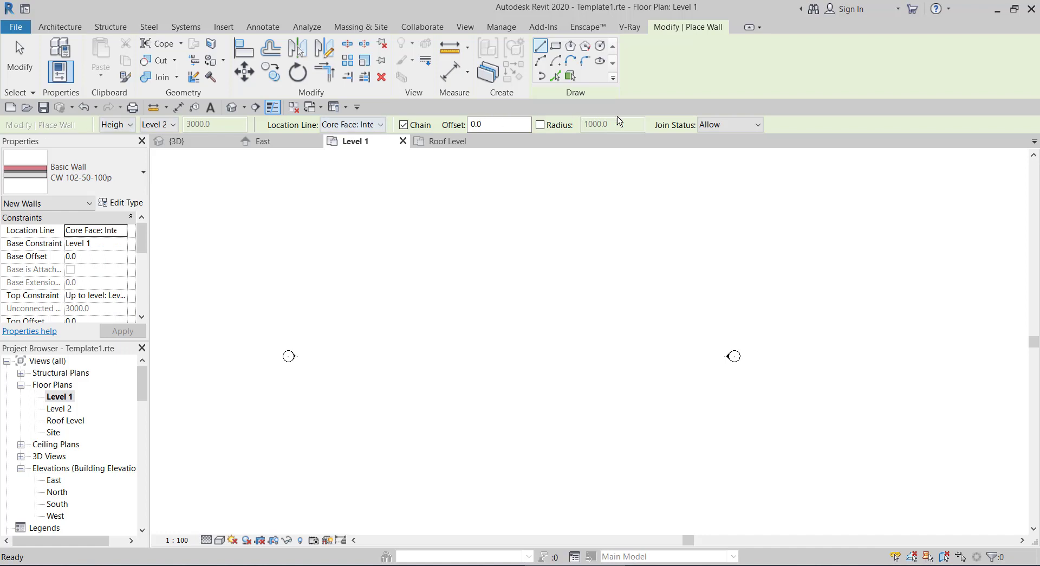
Step: Set the new wall to be built by height, with its top constrained to Level 2
click(116, 125)
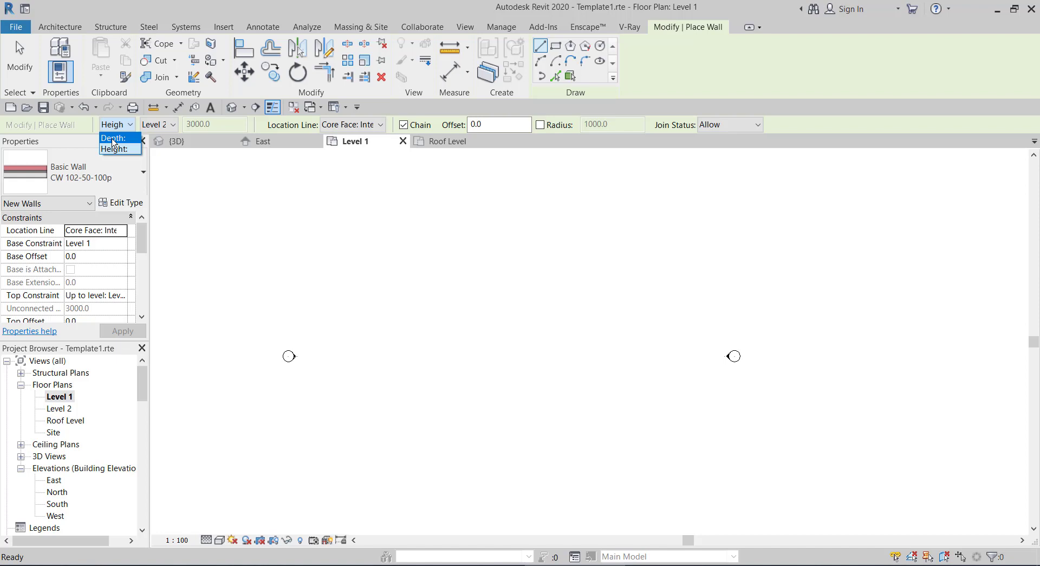
click(114, 145)
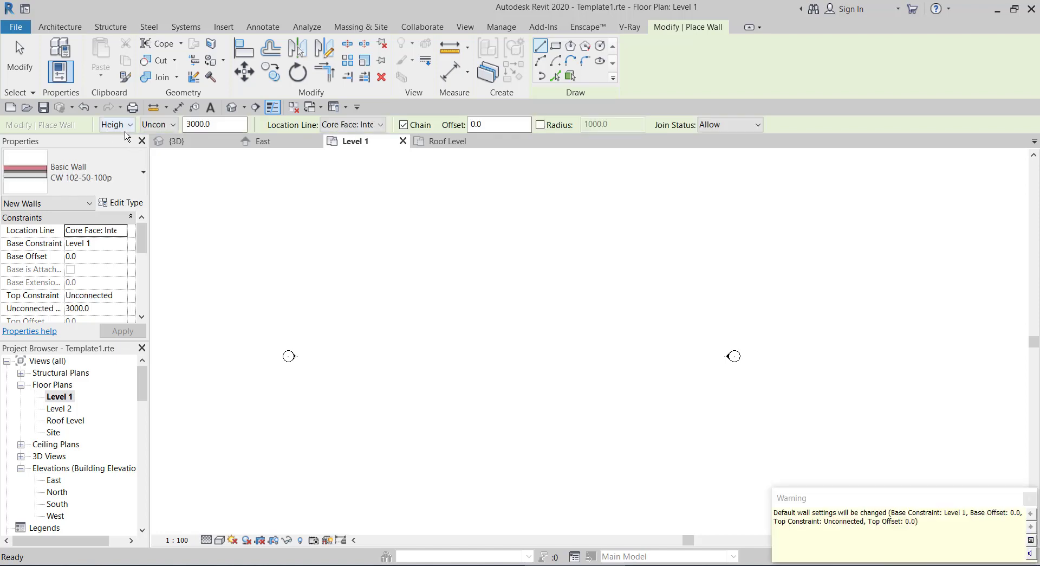
click(154, 129)
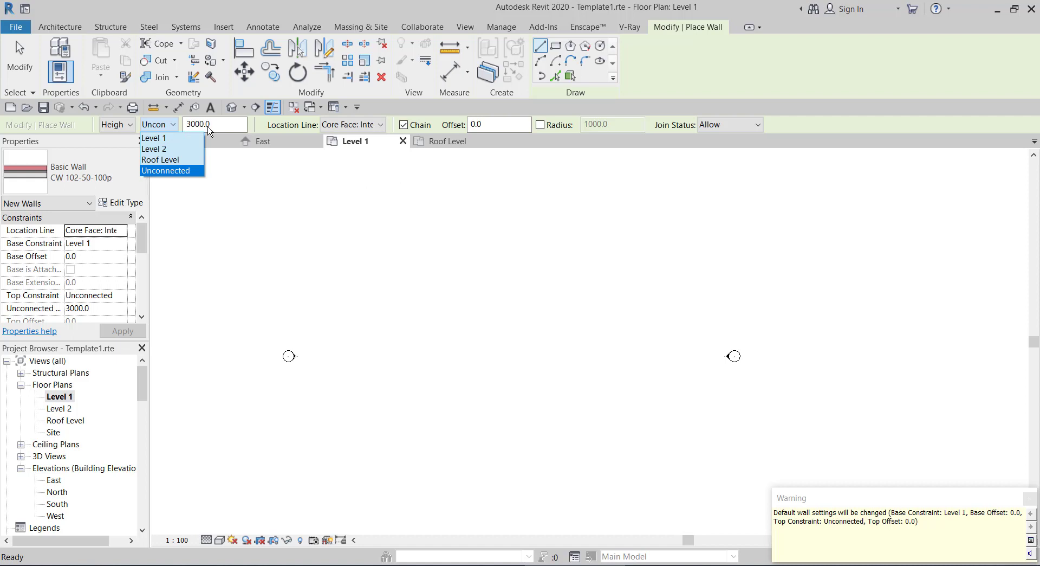
click(177, 153)
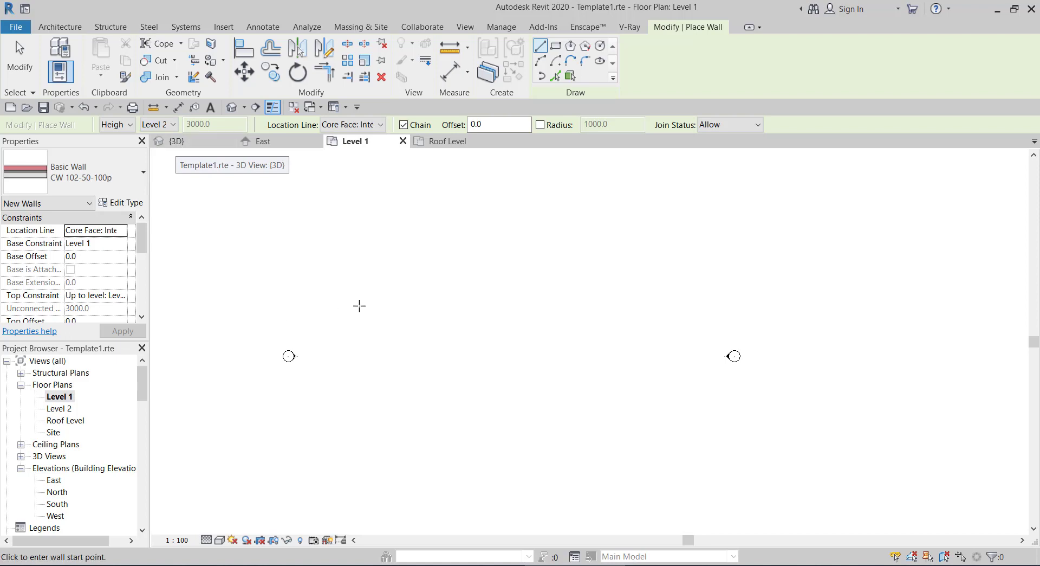
Step: Draw a closed rectangular room of four CW 102-50-100p walls on Level 1, about 6200 by 4400 mm inside, and finish wall placement
scroll(418, 342, up, 2)
scroll(376, 253, down, 1)
click(383, 251)
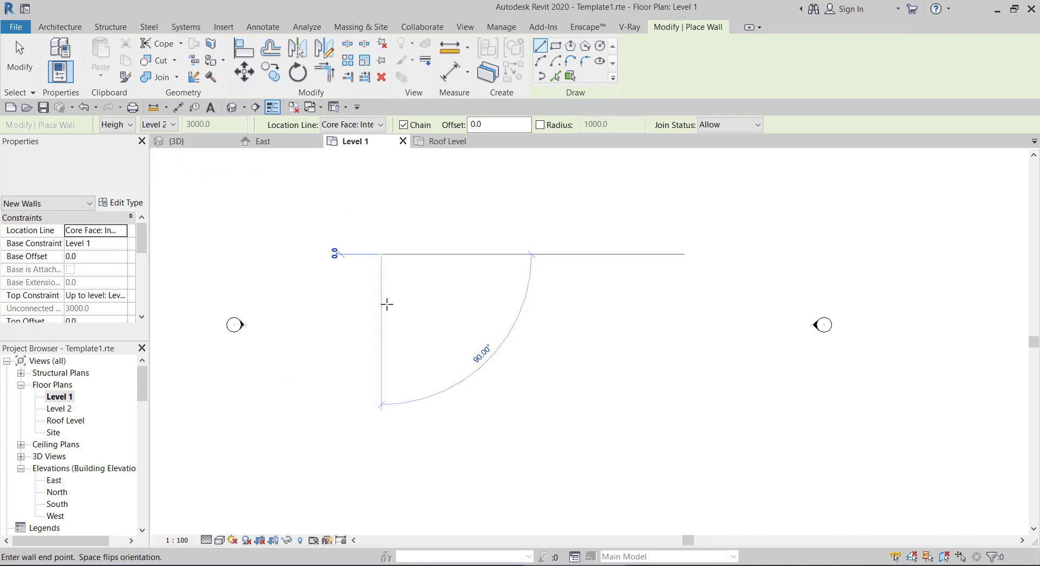
scroll(383, 303, up, 1)
click(383, 308)
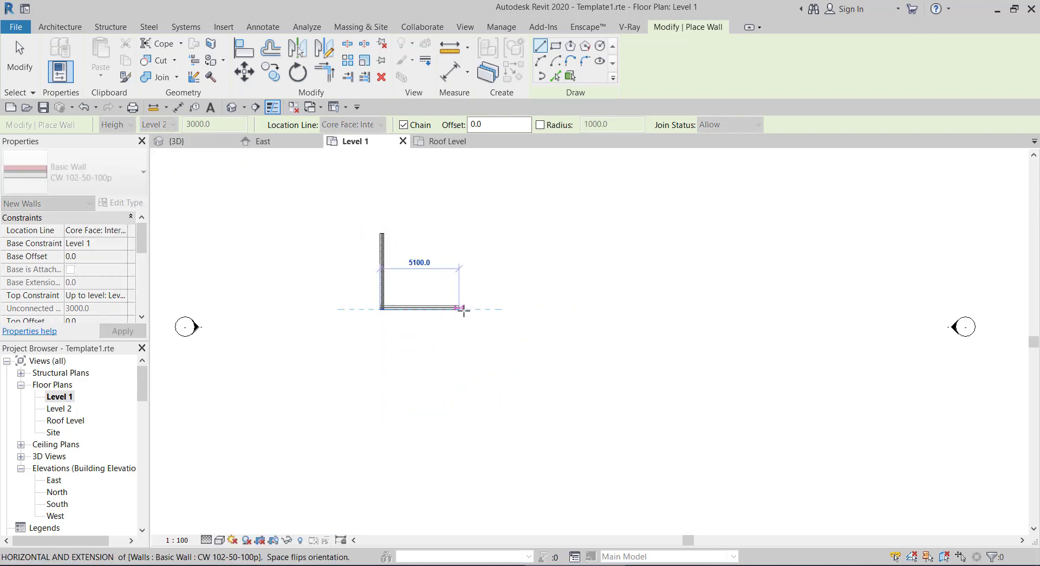
click(480, 308)
scroll(482, 255, up, 2)
click(481, 211)
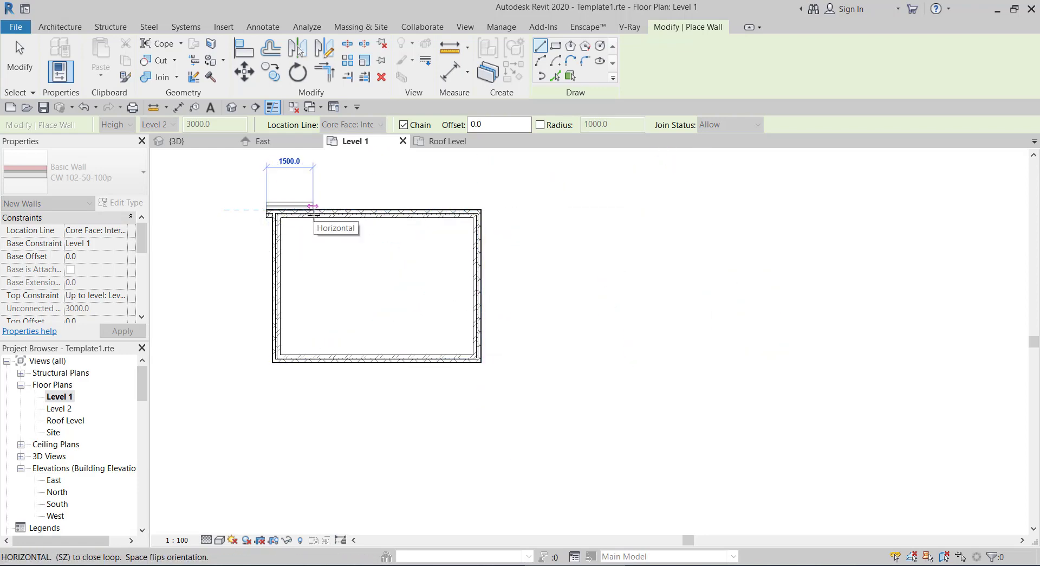
click(266, 210)
scroll(304, 260, down, 2)
key(Escape)
key(Escape)
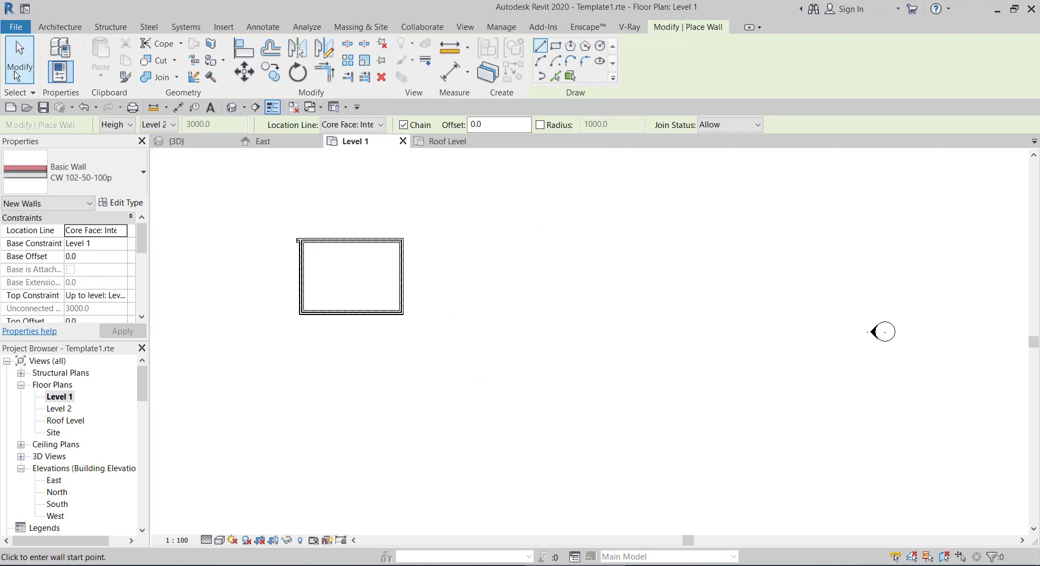
Step: Examine the four walls in the 3D view from a corner angle, checking which side the brick finish is on
click(179, 142)
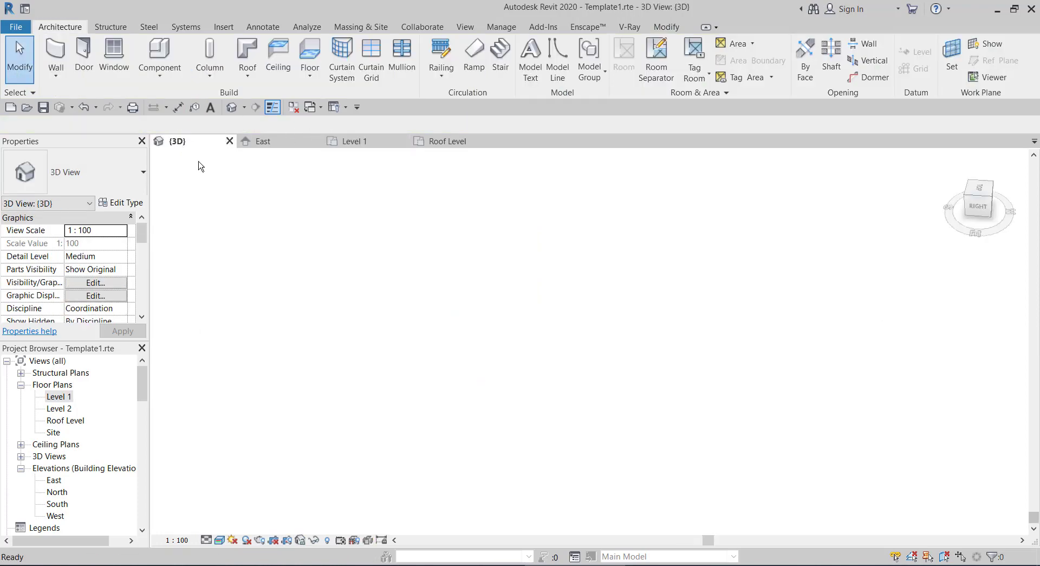
scroll(411, 315, down, 2)
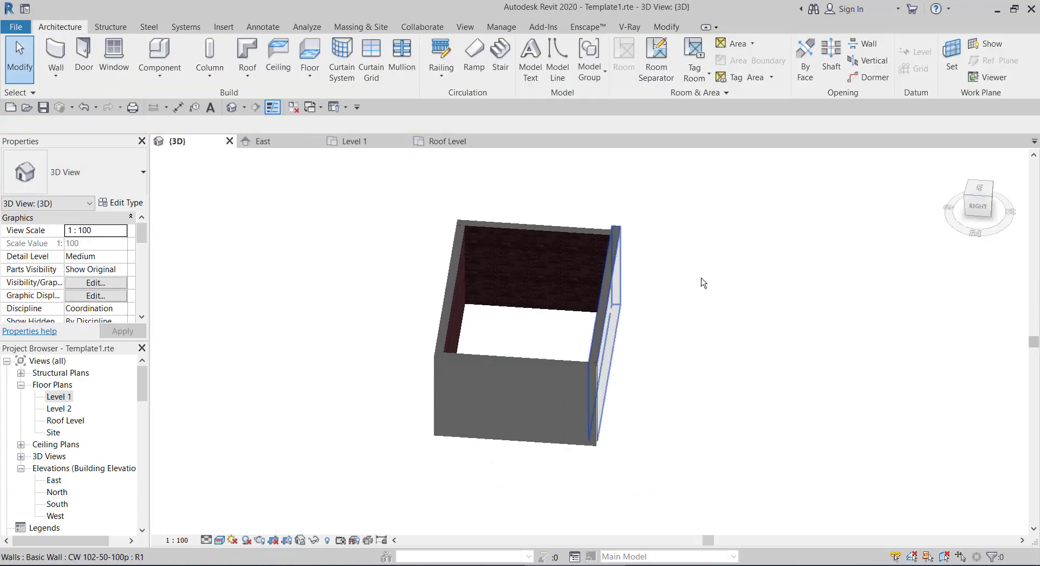
drag(960, 220, 948, 222)
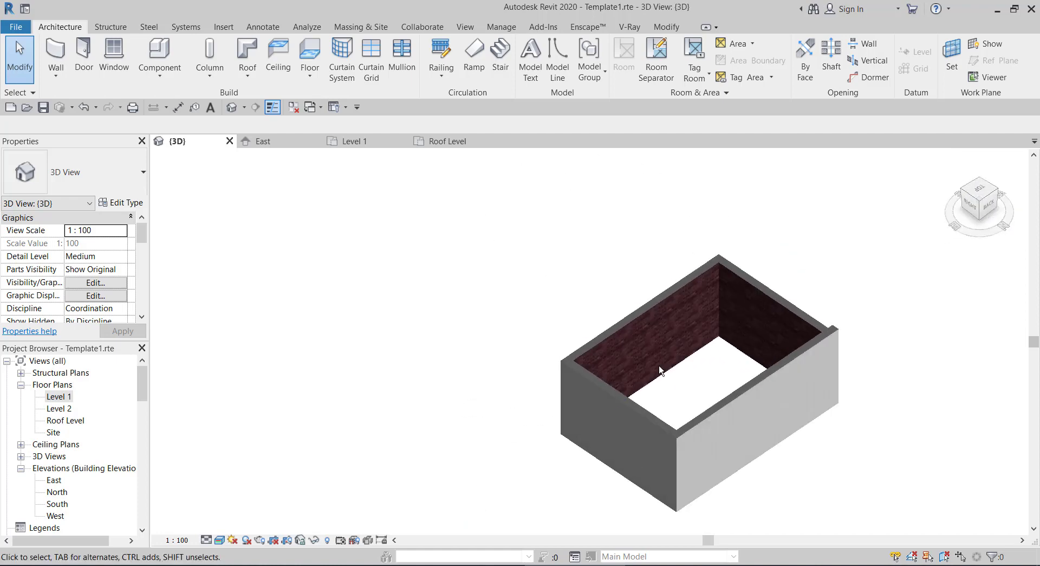
scroll(518, 457, down, 5)
scroll(583, 436, up, 6)
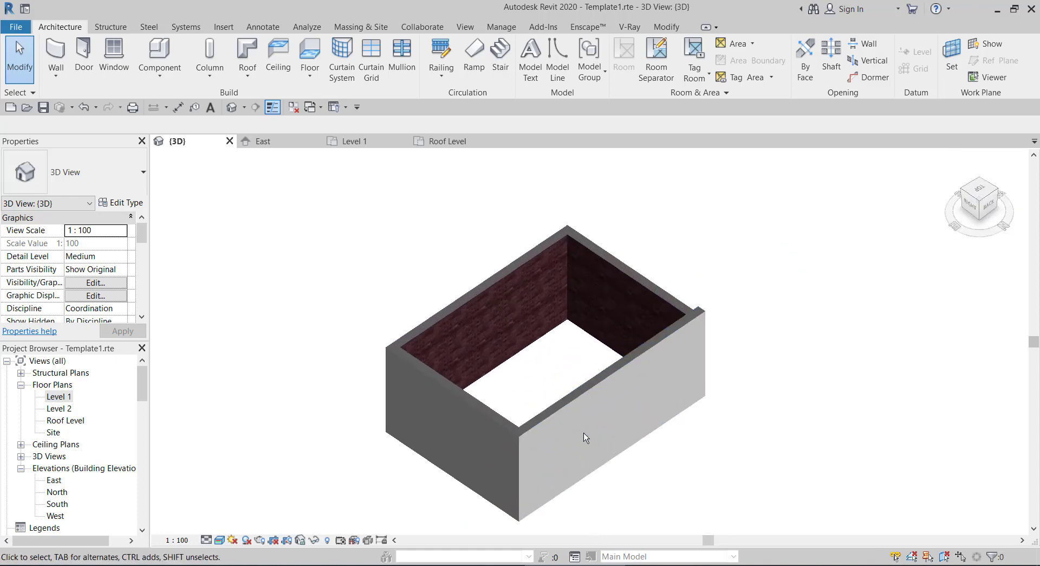
scroll(474, 308, up, 3)
click(473, 308)
scroll(437, 268, down, 4)
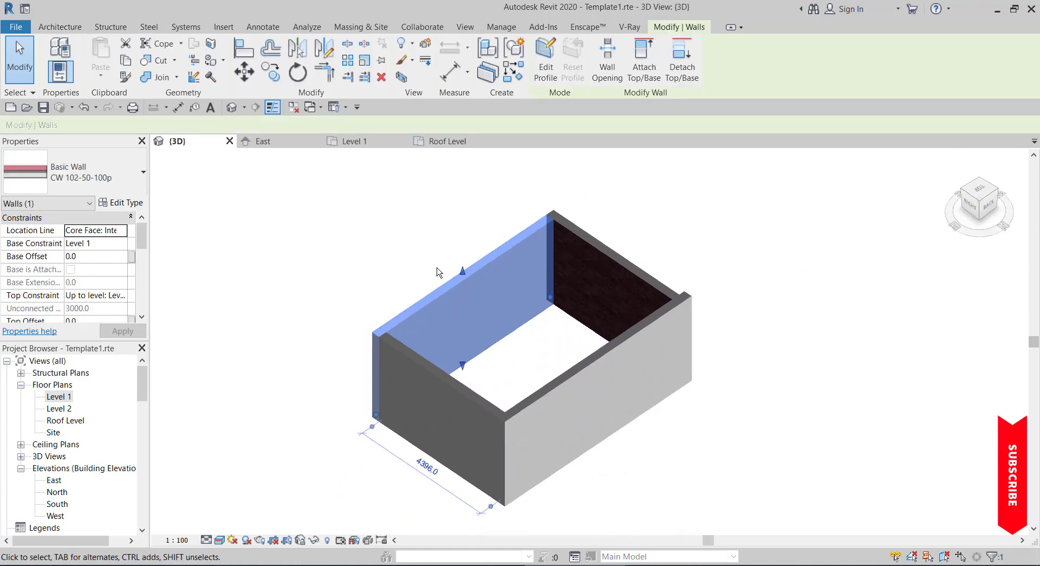
click(397, 258)
scroll(474, 296, up, 3)
scroll(473, 294, up, 2)
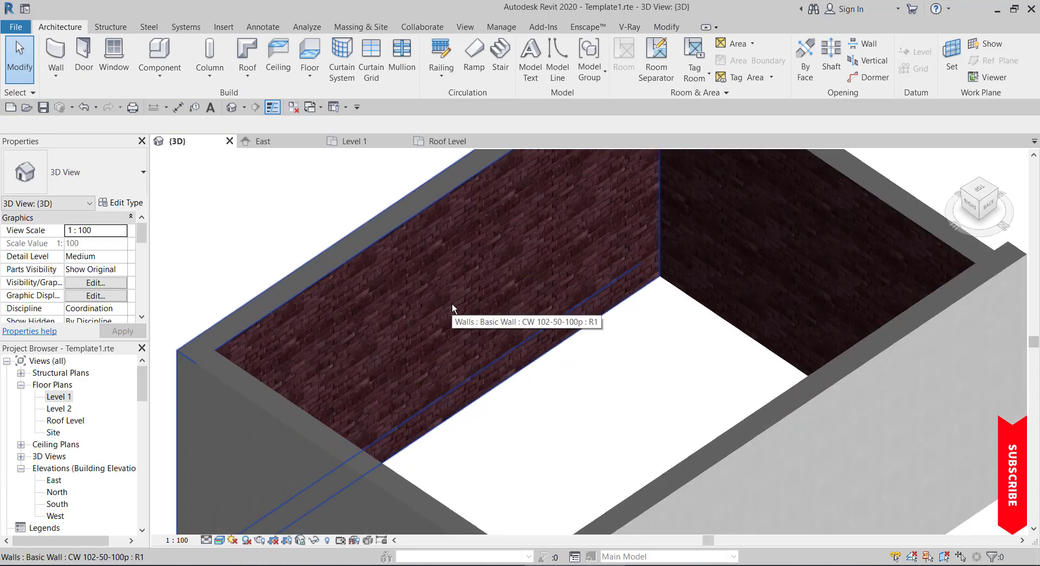
scroll(454, 301, down, 5)
scroll(434, 283, up, 2)
scroll(434, 282, down, 2)
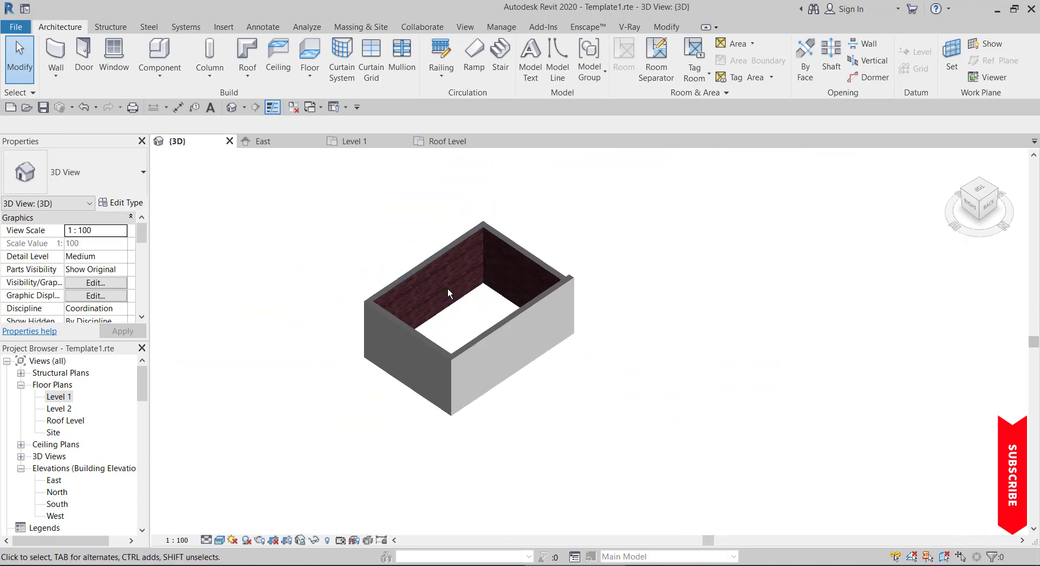
scroll(448, 287, up, 2)
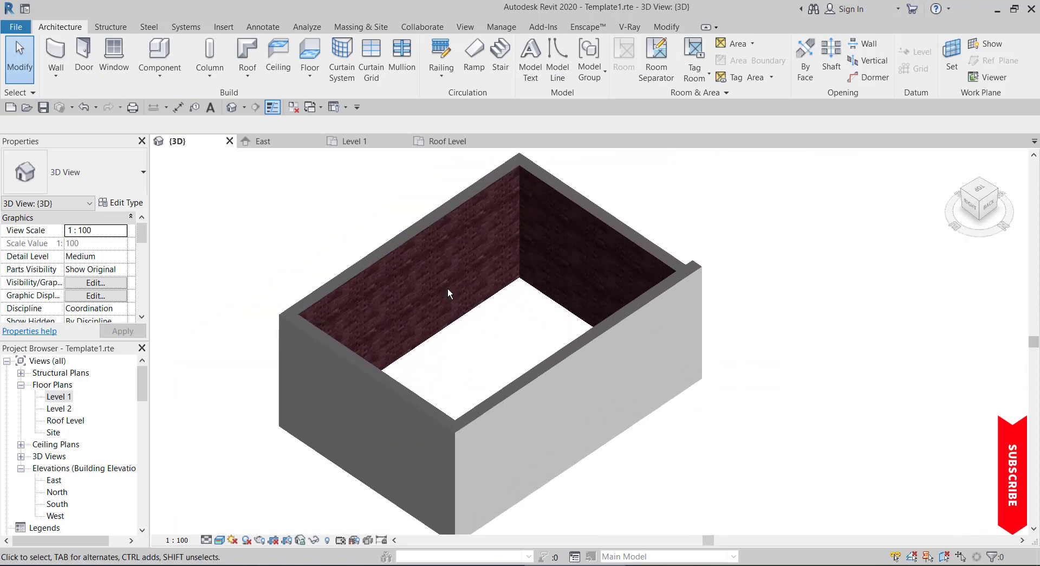
Step: Open the Level 1 floor plan and flip the room's west wall so its exterior side faces outward
click(65, 397)
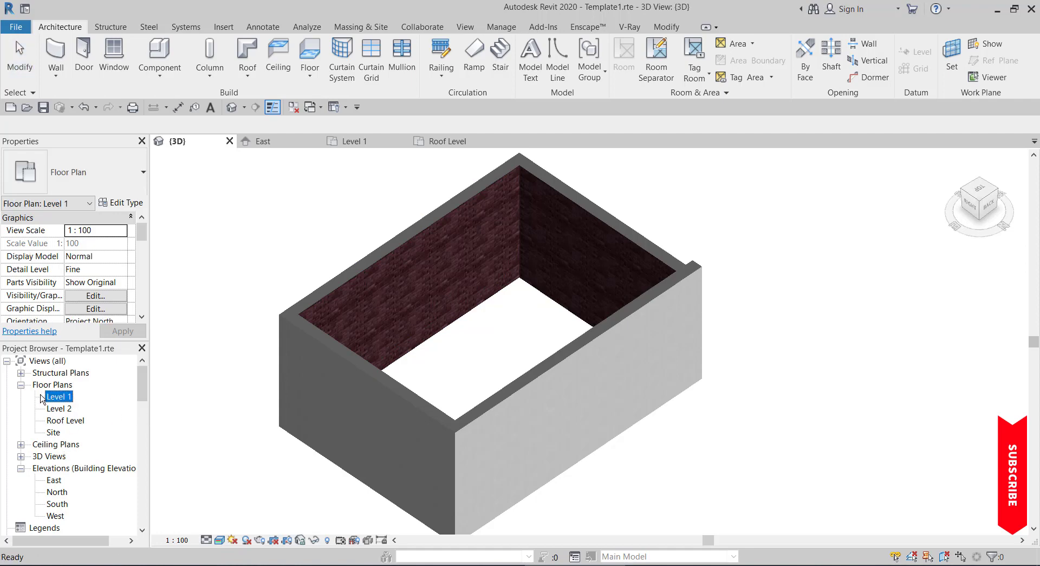
double_click(54, 401)
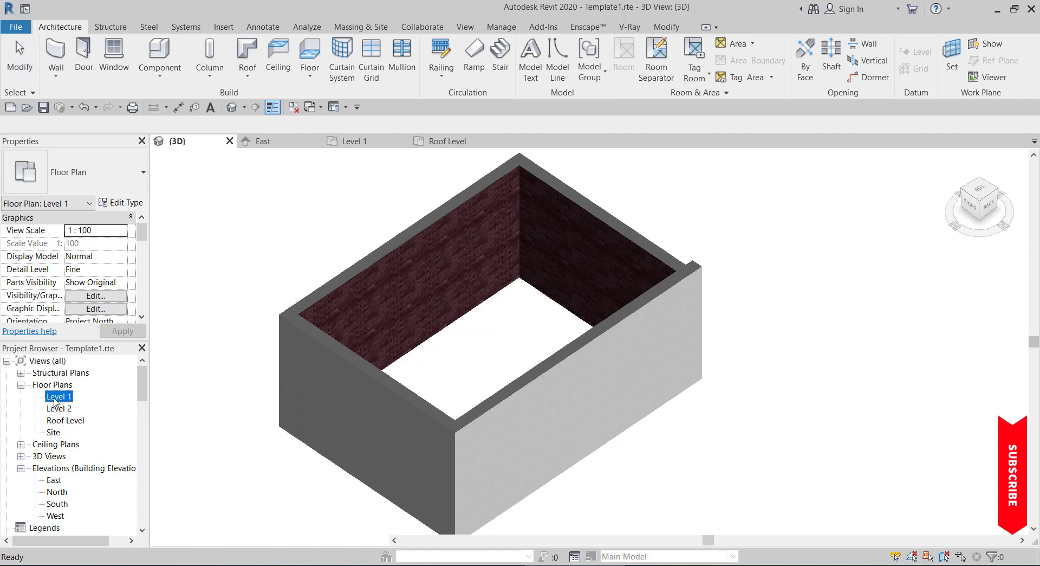
scroll(323, 266, up, 4)
click(372, 286)
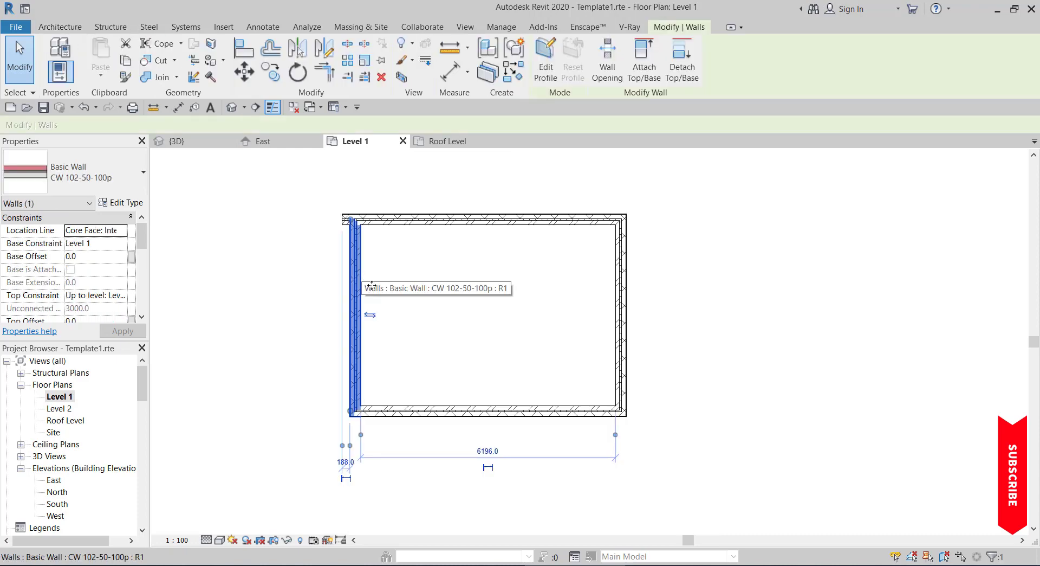
scroll(374, 293, up, 3)
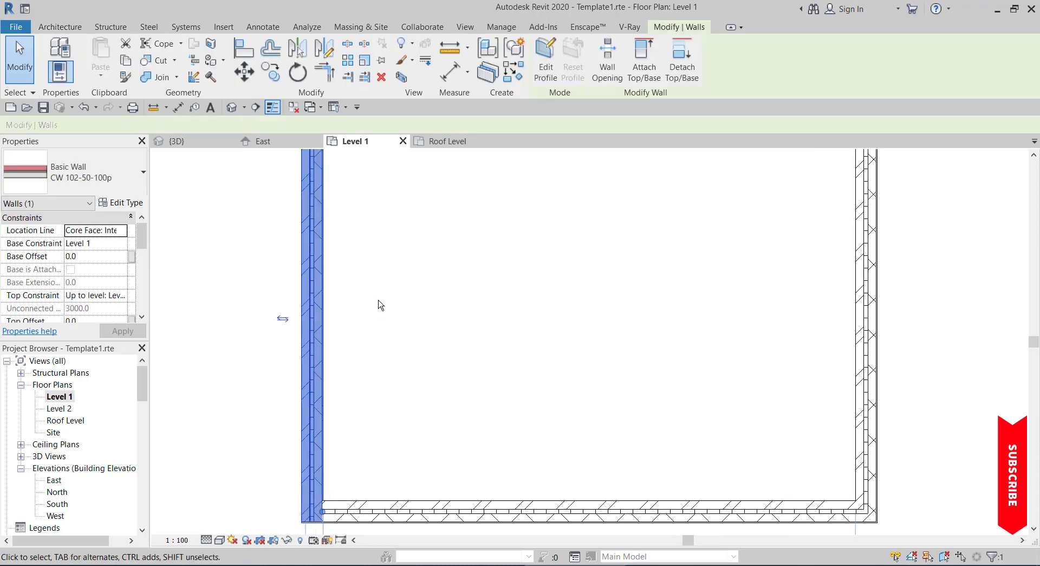
scroll(433, 379, down, 3)
Step: Flip the room's south, east and north walls so their exterior sides face outward
scroll(460, 420, up, 2)
click(495, 389)
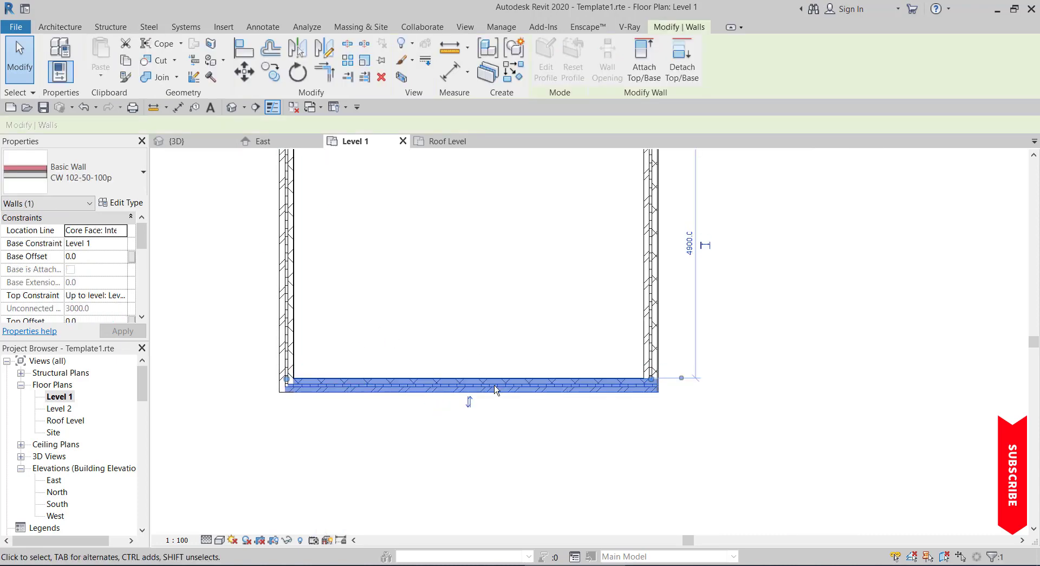
scroll(494, 389, down, 3)
click(569, 374)
scroll(549, 333, up, 2)
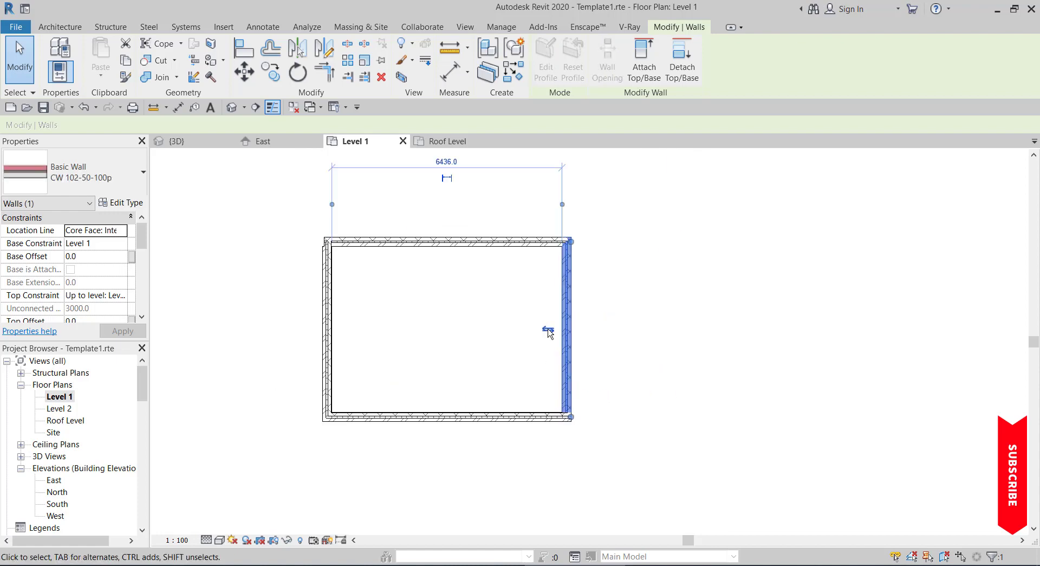
click(549, 330)
click(456, 244)
click(451, 258)
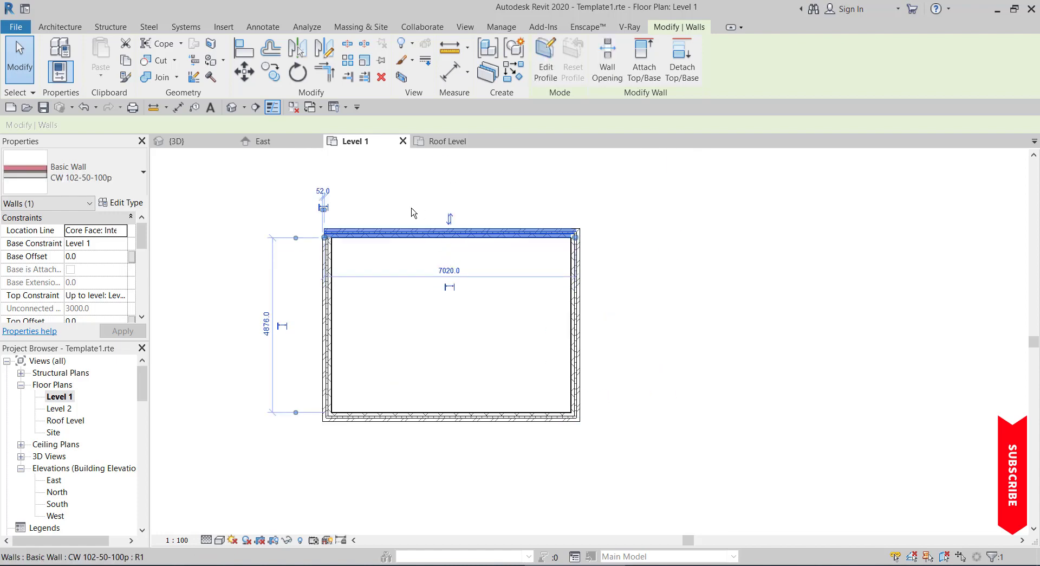
click(412, 211)
scroll(411, 256, down, 2)
scroll(365, 267, up, 3)
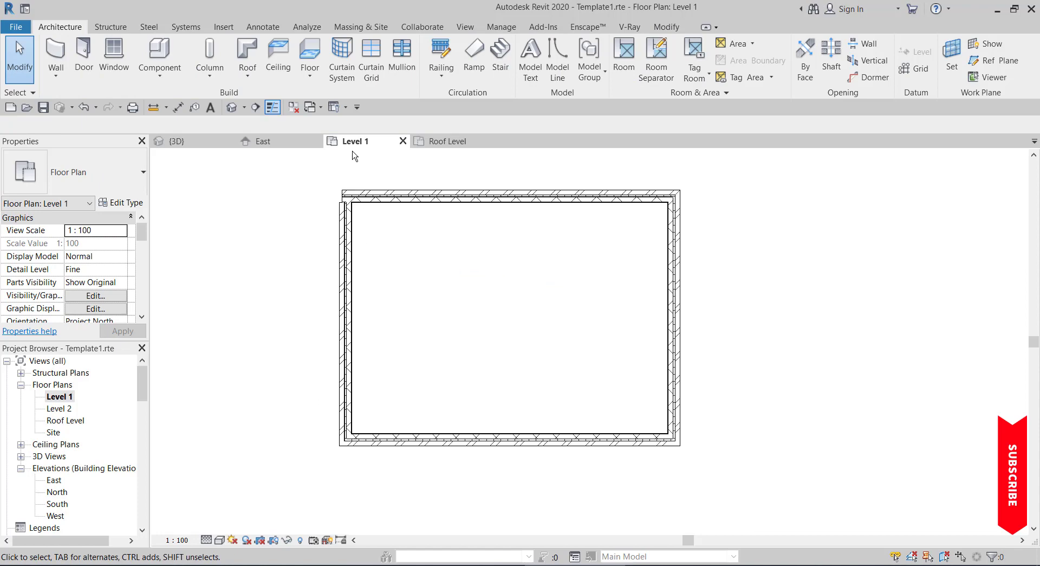
Step: Examine the flipped walls in the 3D view to check the brick finish on their outer faces
click(194, 144)
scroll(403, 224, down, 3)
scroll(527, 388, up, 1)
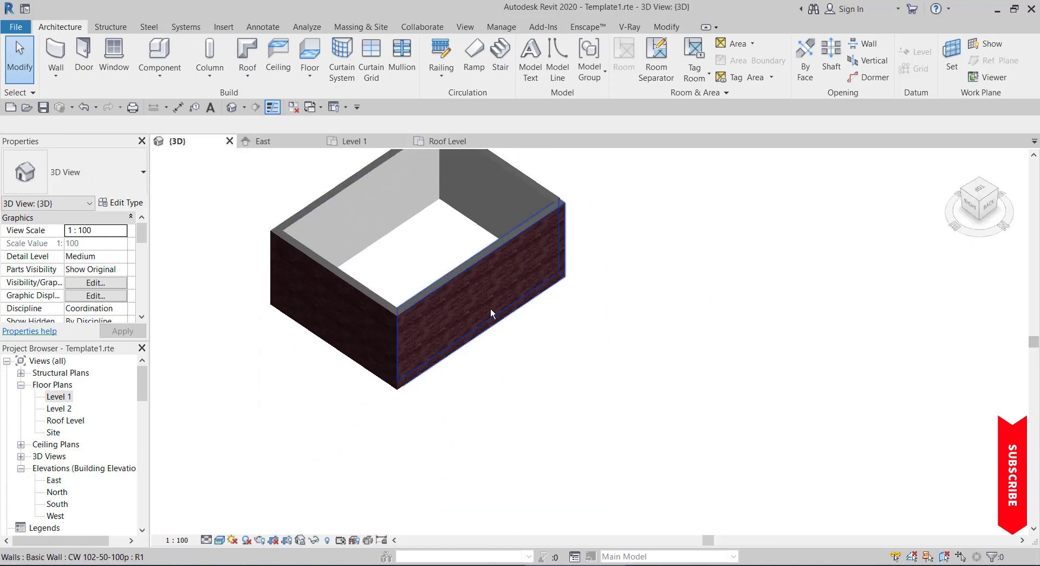
scroll(293, 325, up, 3)
scroll(371, 365, down, 3)
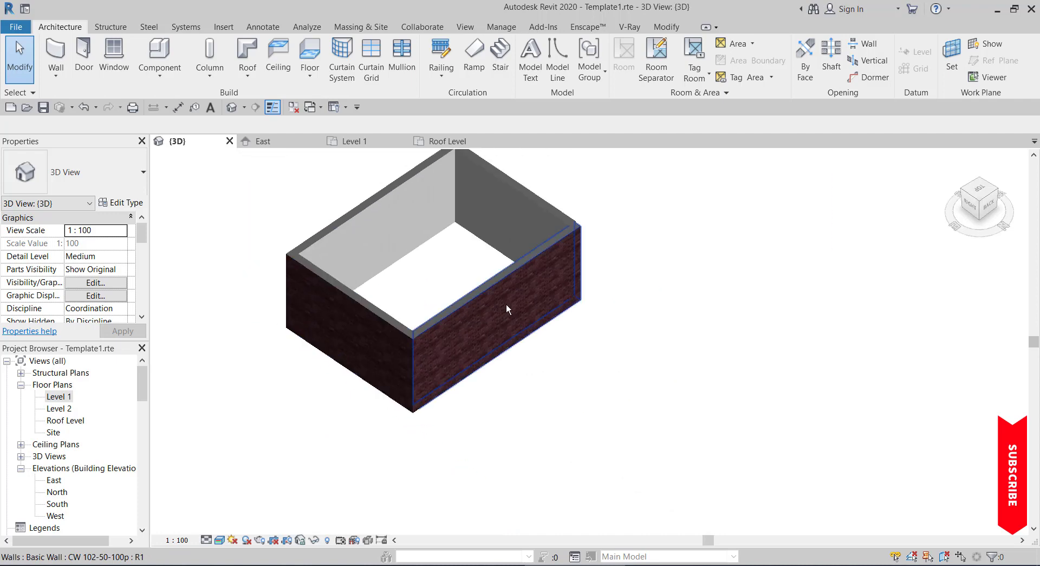
scroll(506, 302, up, 1)
scroll(542, 326, down, 2)
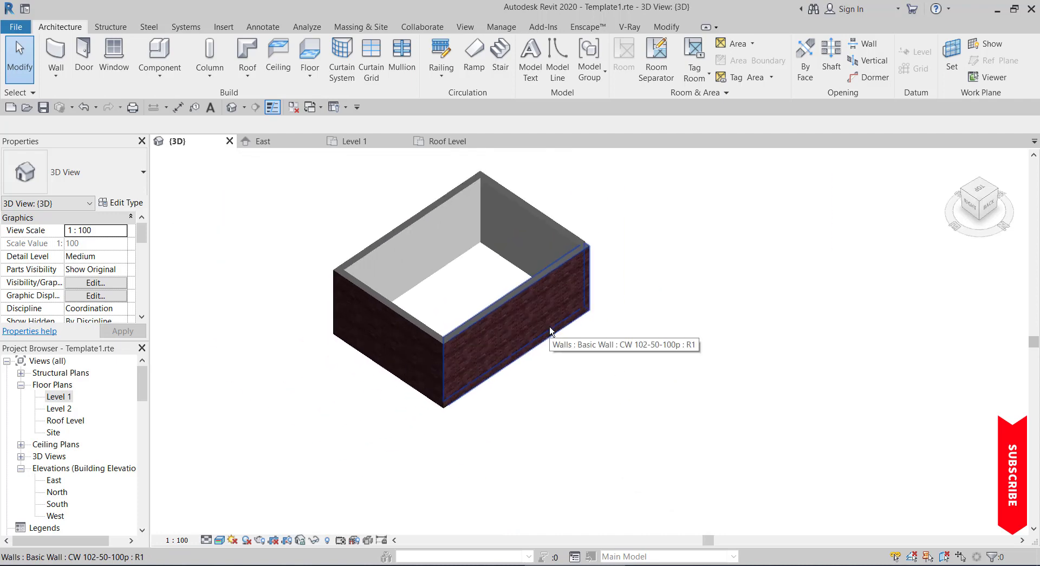
Step: Return to the Level 1 floor plan and start placing another wall
double_click(58, 396)
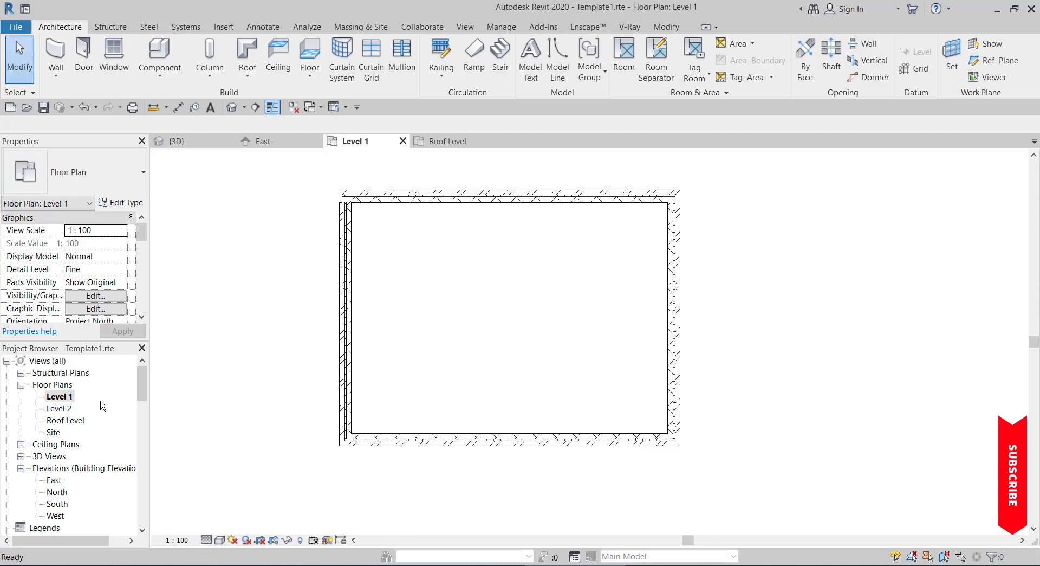
scroll(367, 232, up, 5)
scroll(315, 230, down, 5)
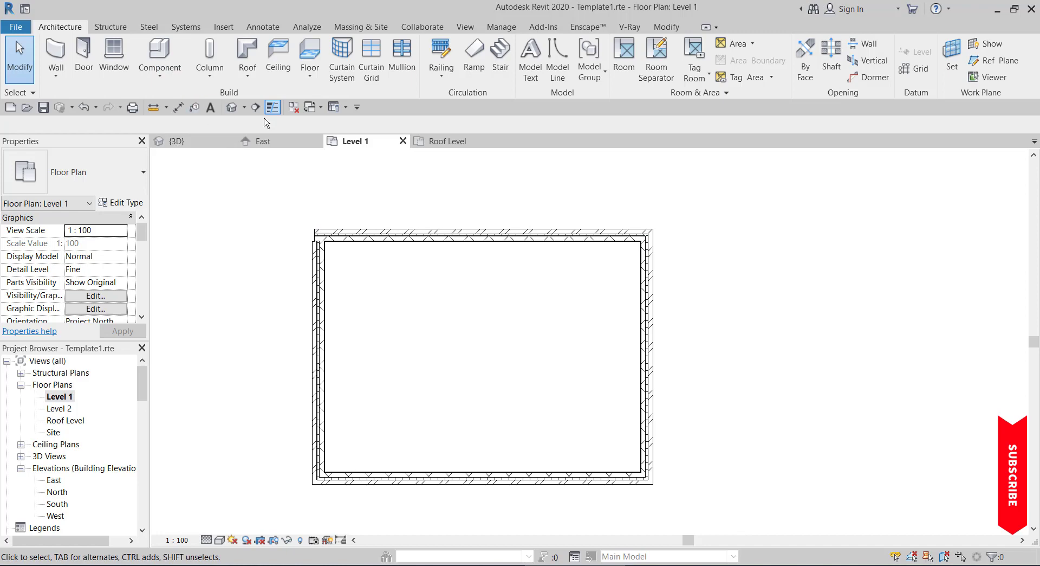
click(57, 60)
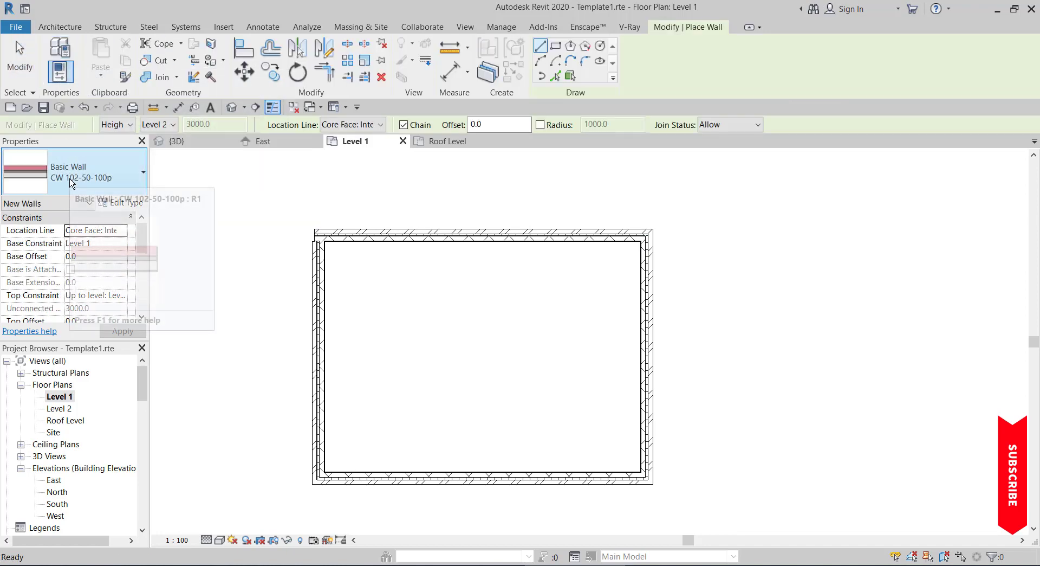
Step: Choose the Generic - 200mm basic wall type for the new walls
click(72, 183)
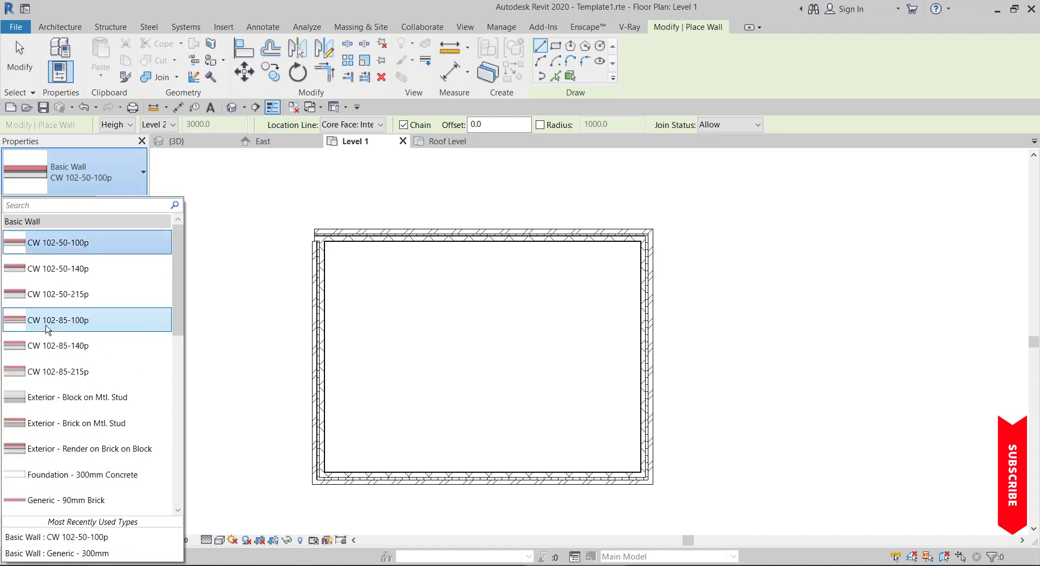
scroll(48, 323, down, 2)
scroll(47, 329, down, 3)
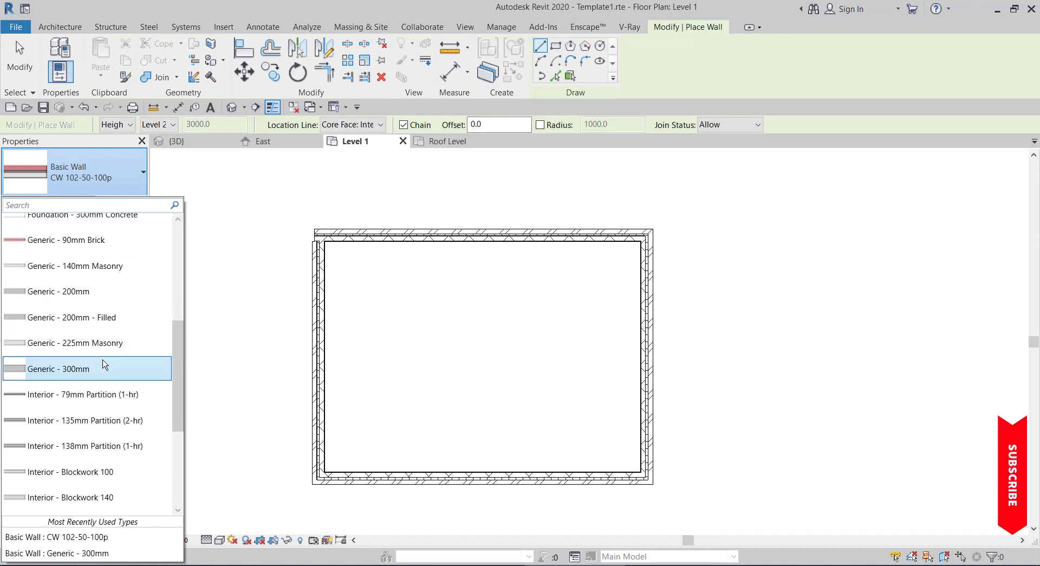
scroll(102, 362, down, 1)
scroll(102, 331, up, 2)
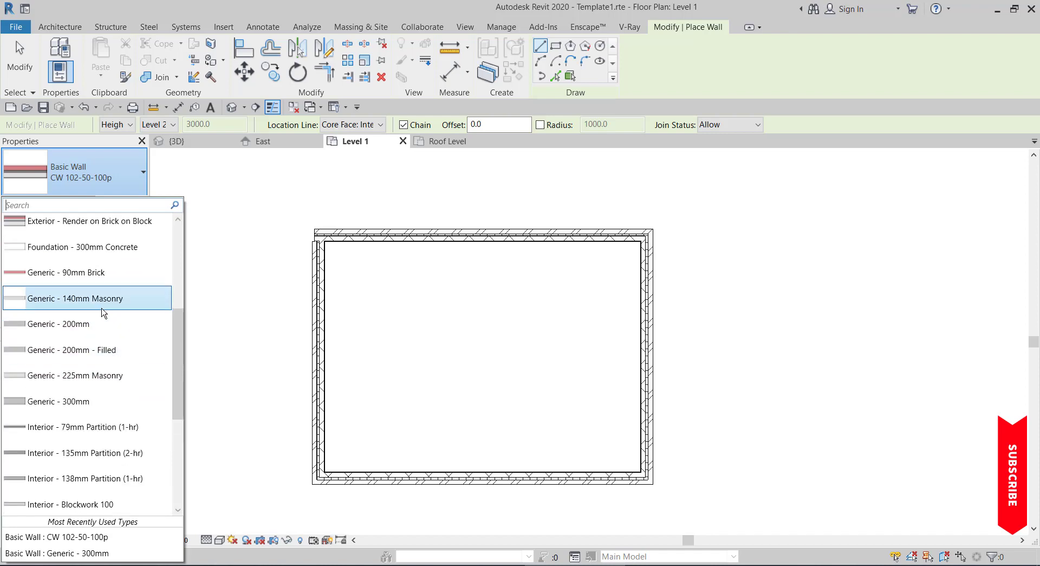
scroll(103, 313, down, 3)
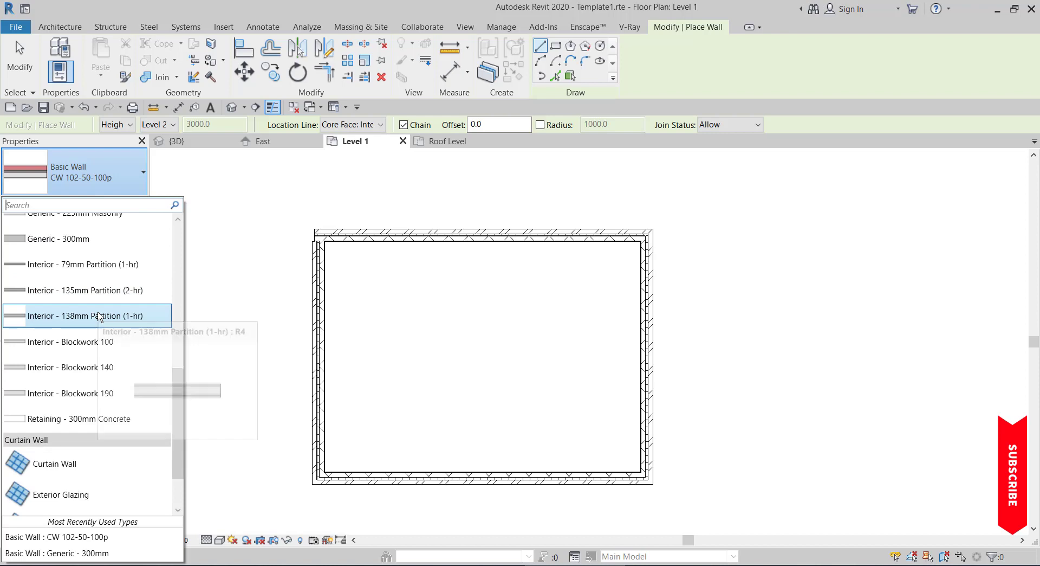
scroll(89, 312, up, 3)
scroll(79, 305, up, 1)
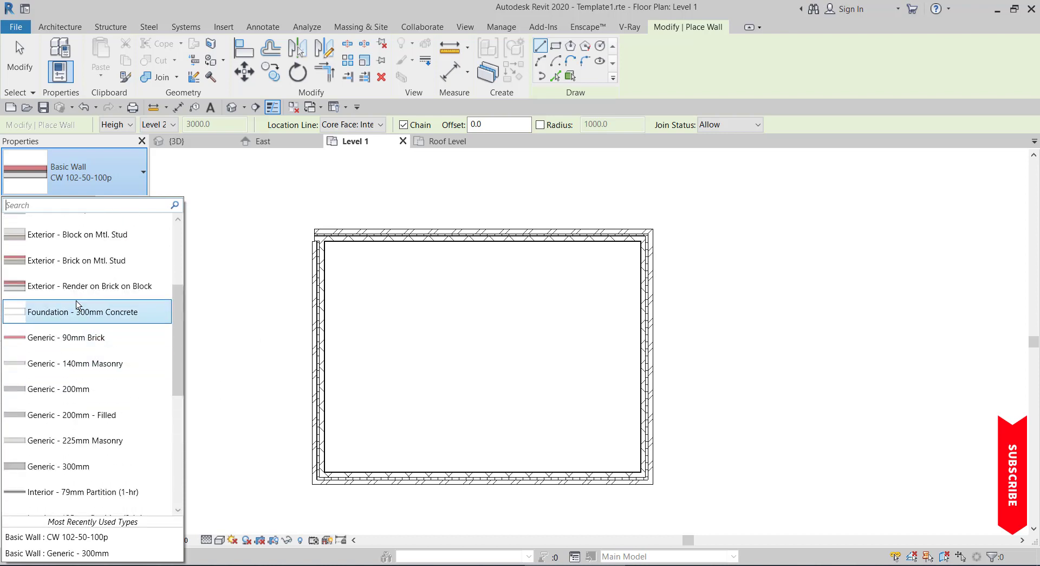
click(81, 389)
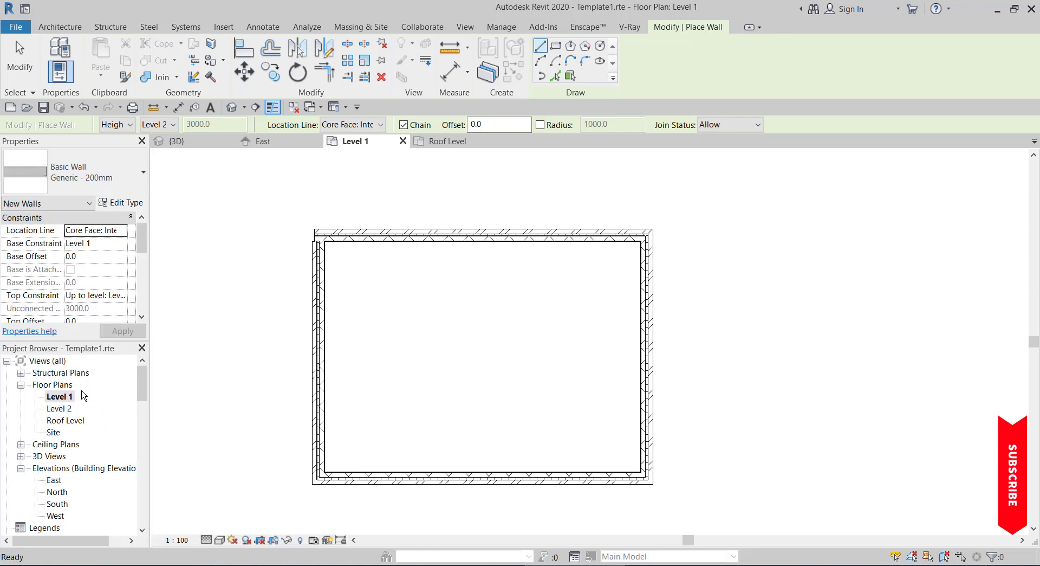
Step: Duplicate the Generic - 200mm wall type under the name Generic - 150mm
click(117, 203)
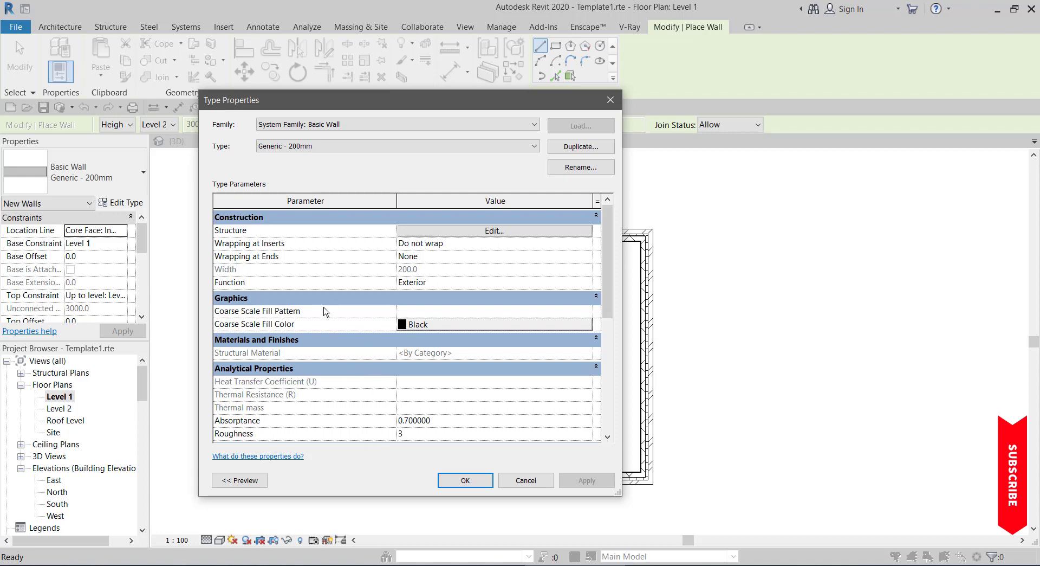
click(560, 147)
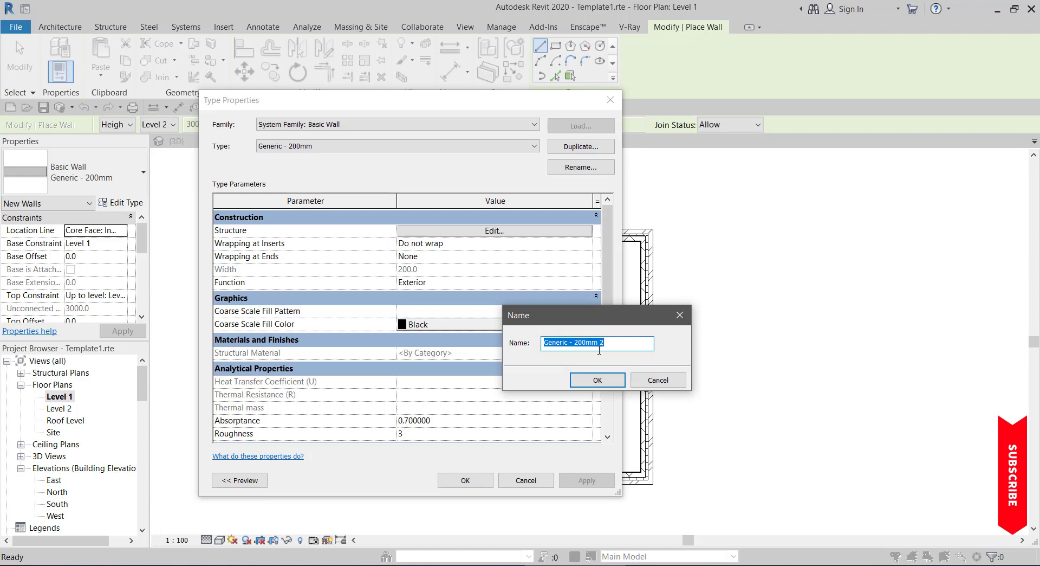
drag(575, 342, 580, 342)
click(591, 375)
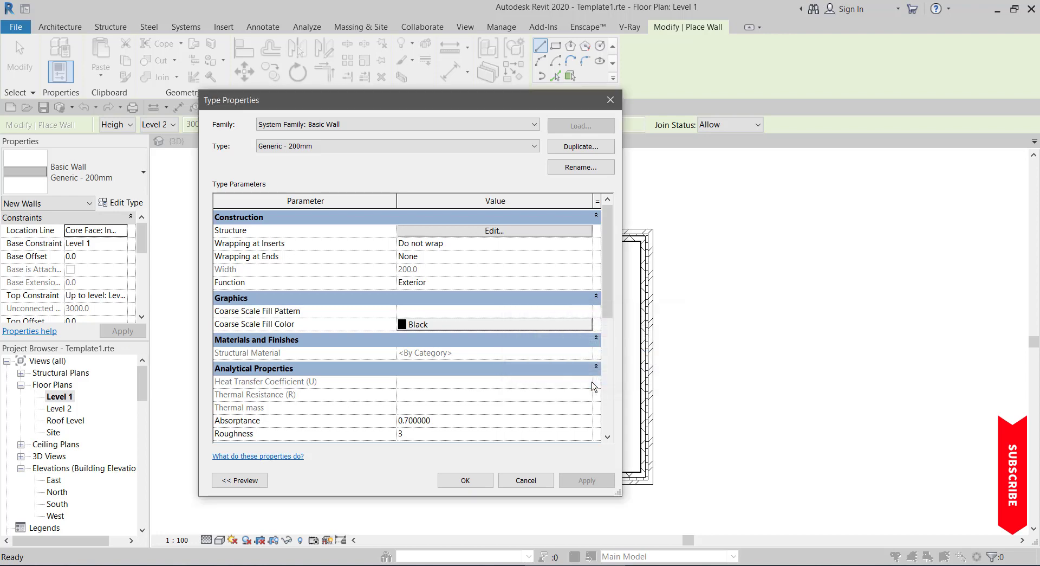
Step: Edit the new wall type's structure and set its Structure [1] layer thickness to 150 mm
click(499, 235)
click(448, 242)
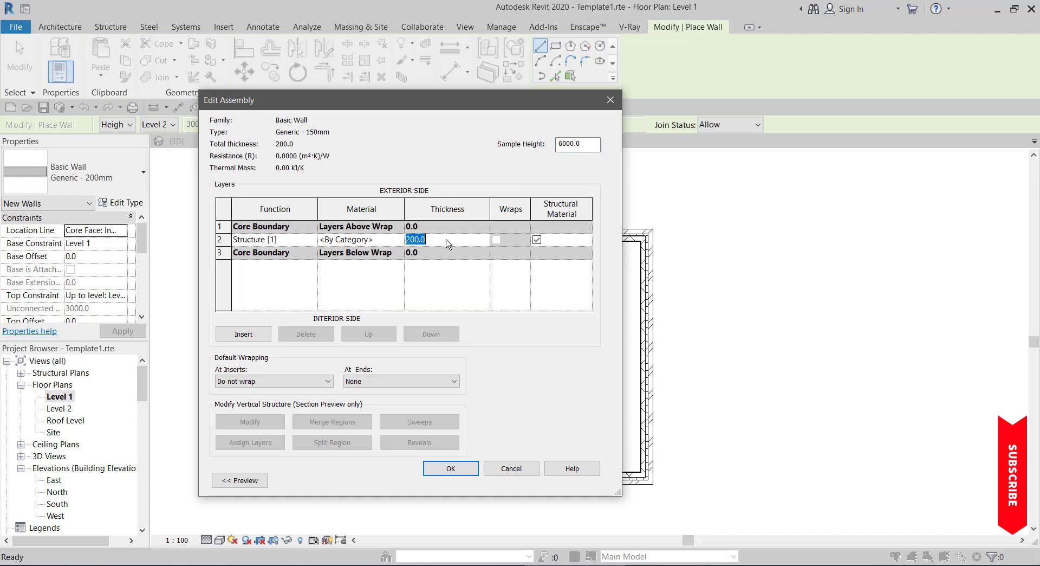
text(150)
Step: Find the Default Wall material by searching for wall, assign it to the structure layer, and accept the type changes
click(400, 243)
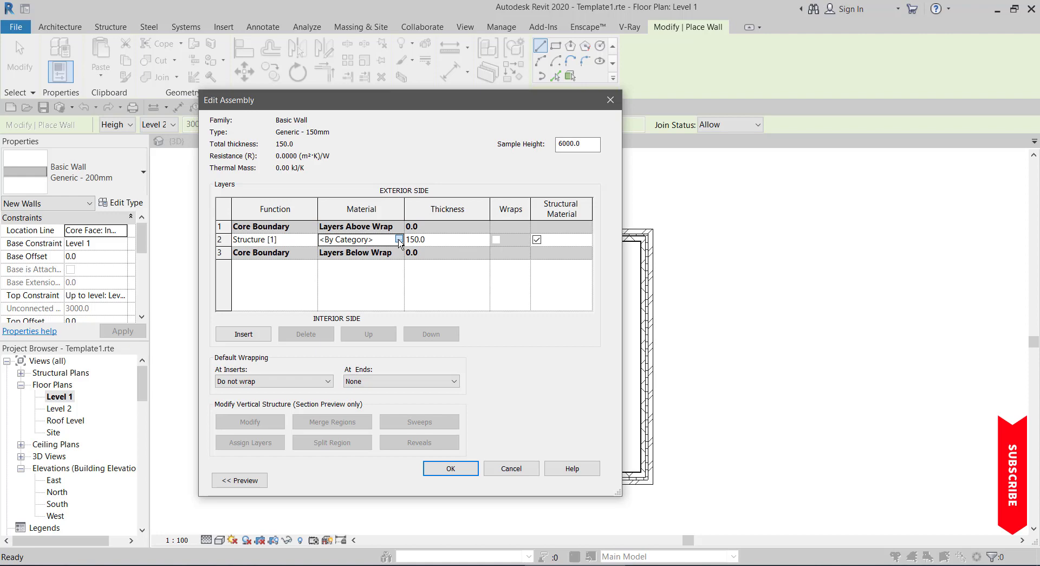
click(399, 239)
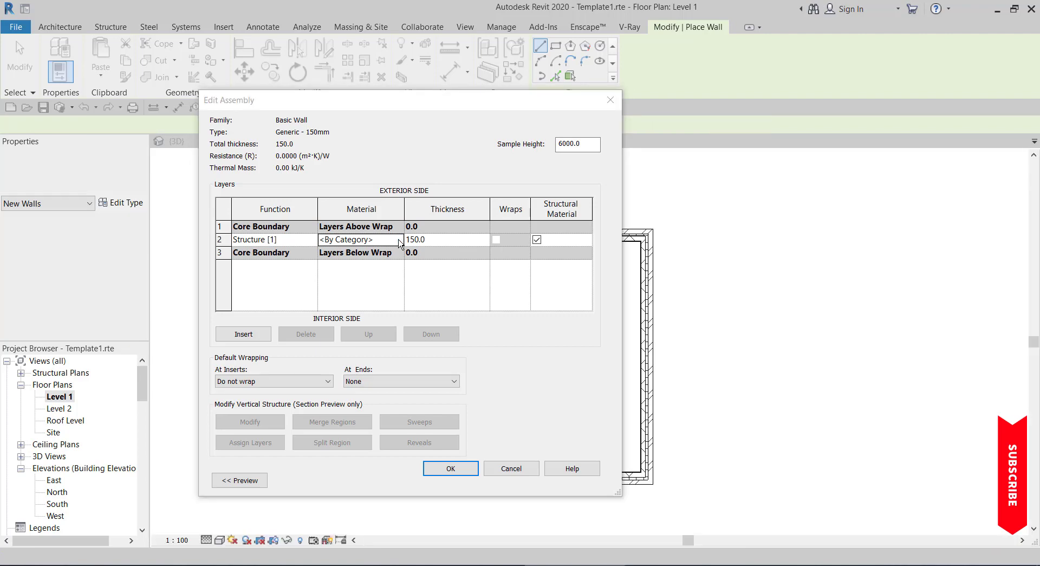
scroll(389, 304, down, 3)
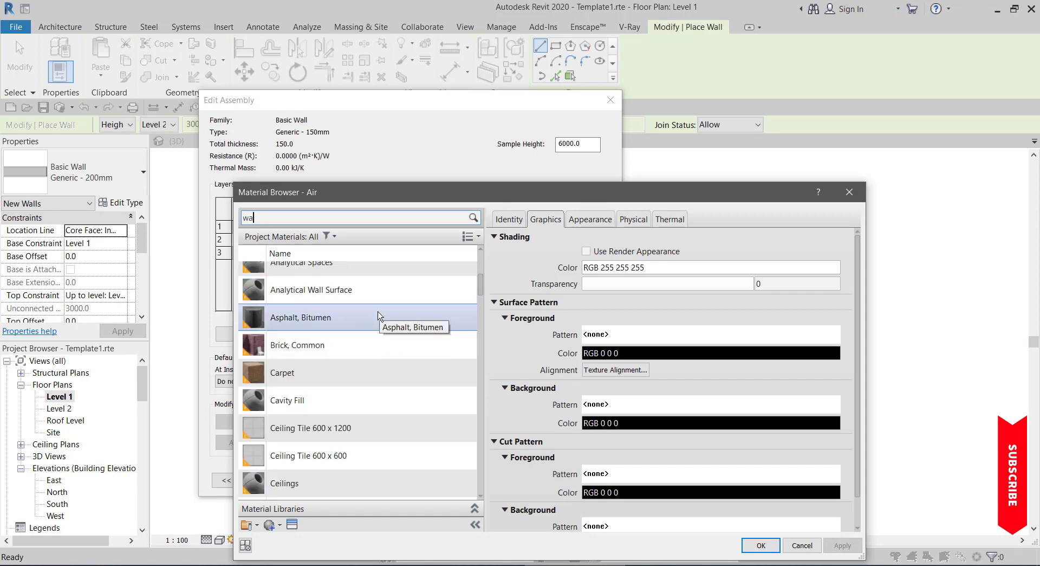
text(wall)
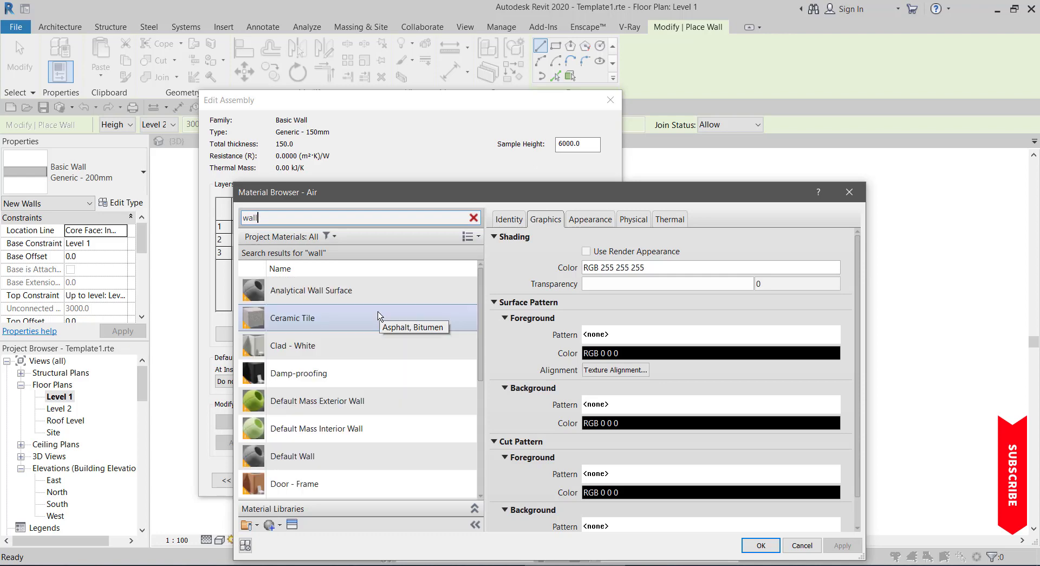
scroll(379, 363, down, 2)
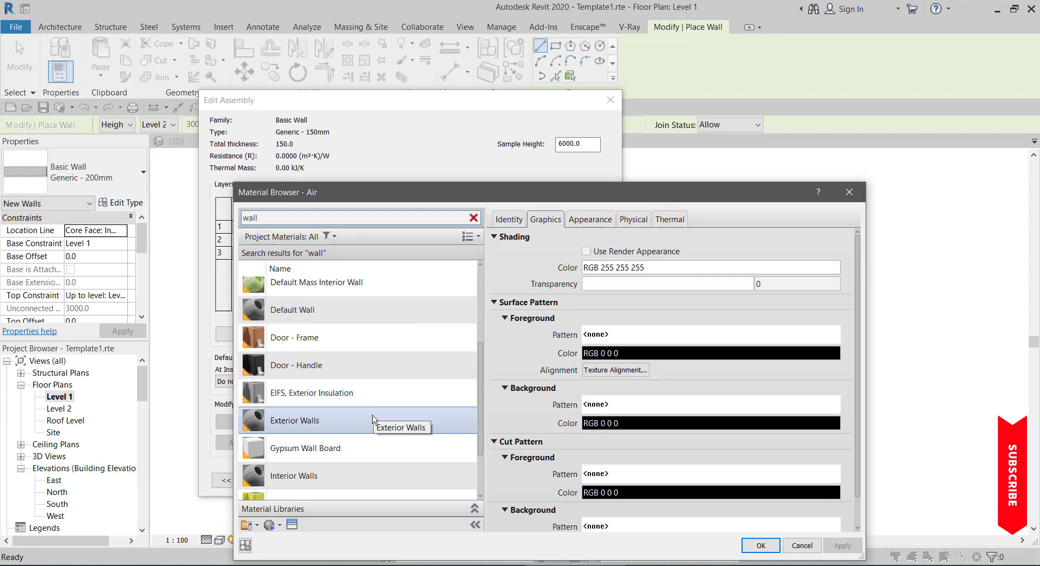
scroll(373, 418, down, 1)
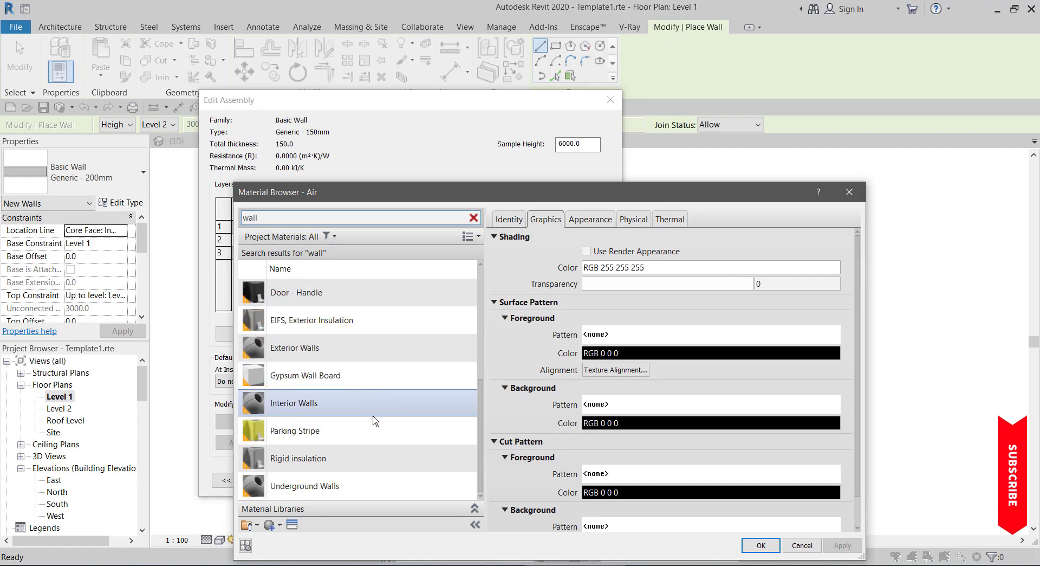
scroll(373, 418, up, 3)
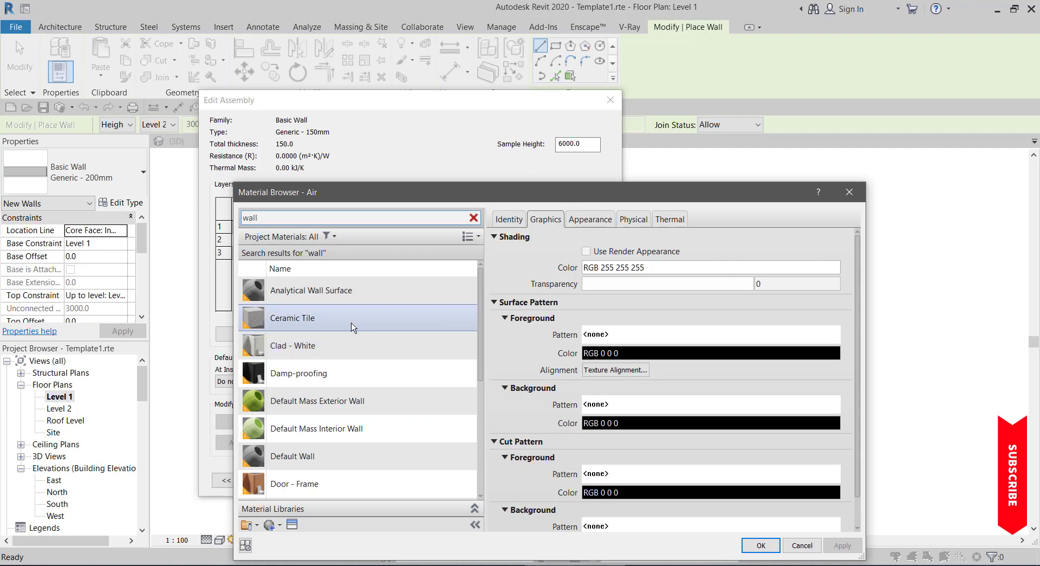
click(349, 465)
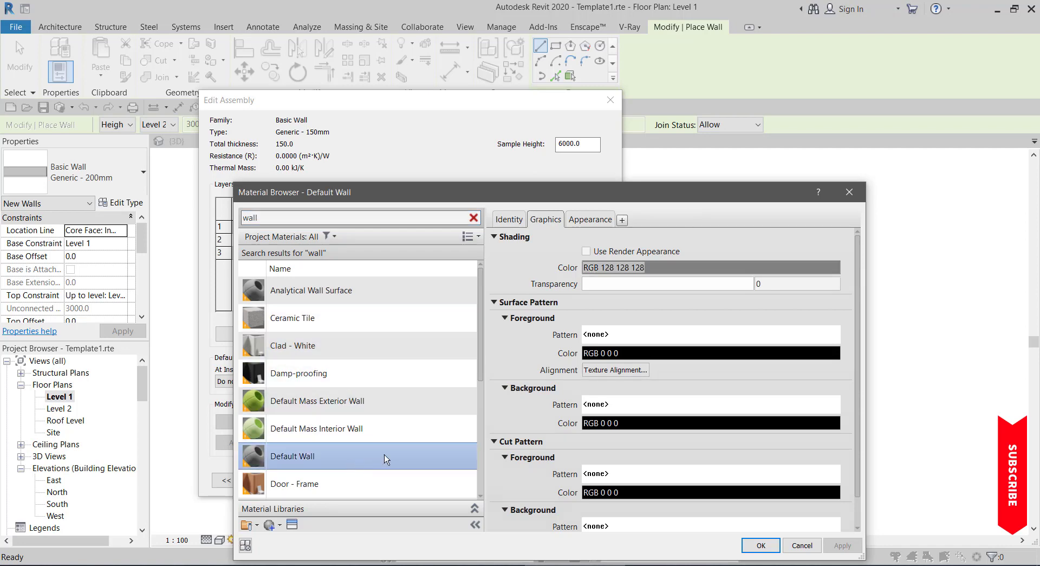
click(761, 545)
click(441, 468)
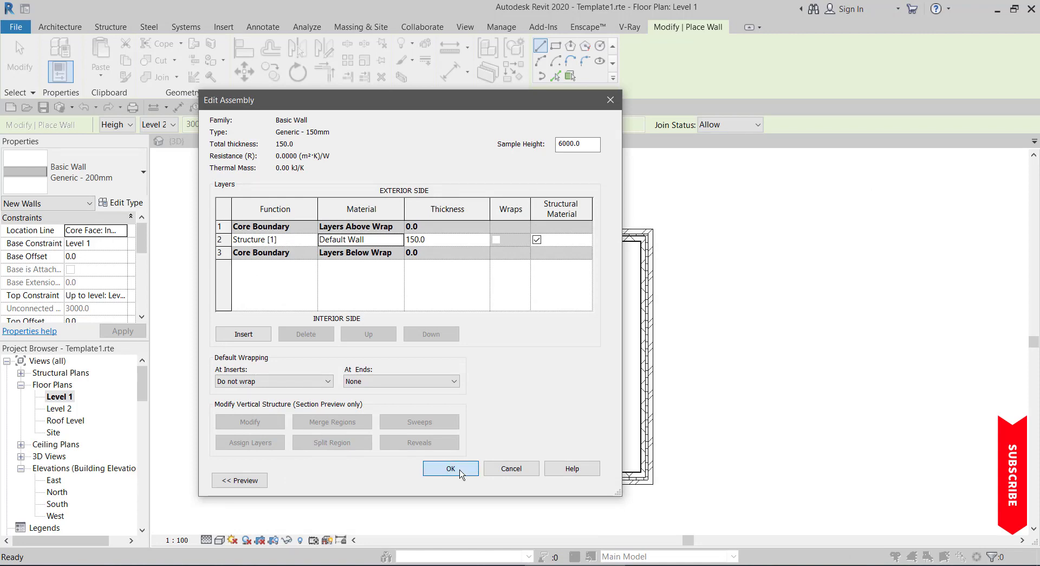
click(466, 480)
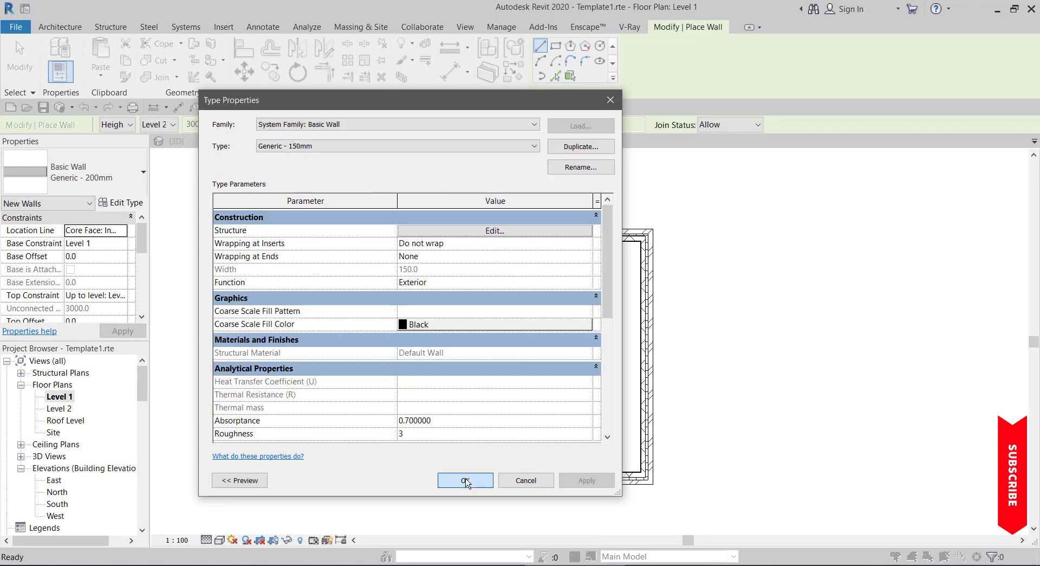
Step: East of the brick room, draw a vertical wall about 3400 mm long and continue from its north end with a horizontal wall about 3975 mm long
scroll(494, 381, down, 3)
scroll(494, 381, down, 3)
scroll(623, 417, up, 6)
click(572, 409)
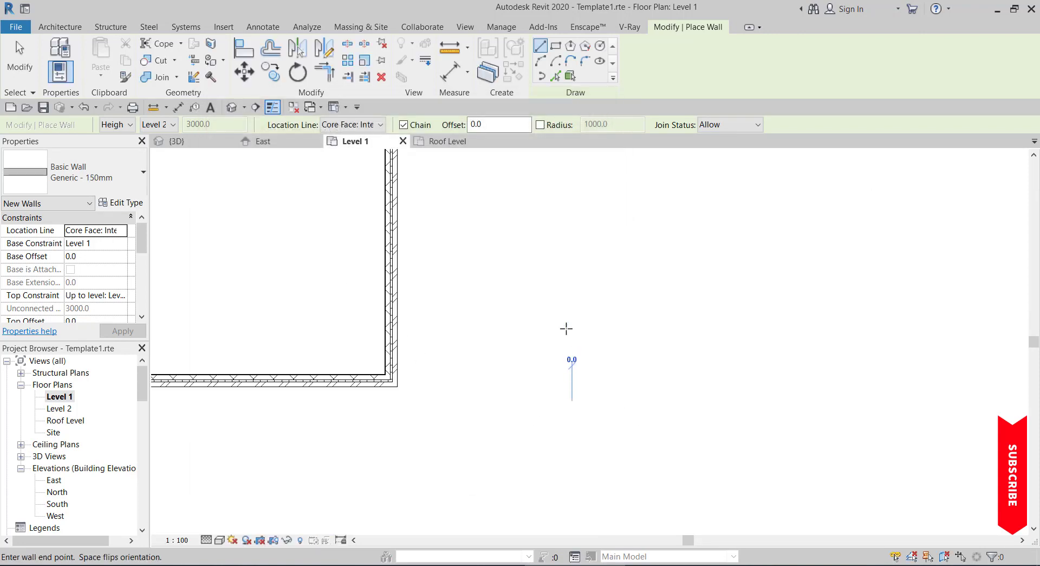
scroll(562, 331, down, 2)
scroll(567, 271, up, 1)
scroll(567, 271, up, 1)
click(567, 271)
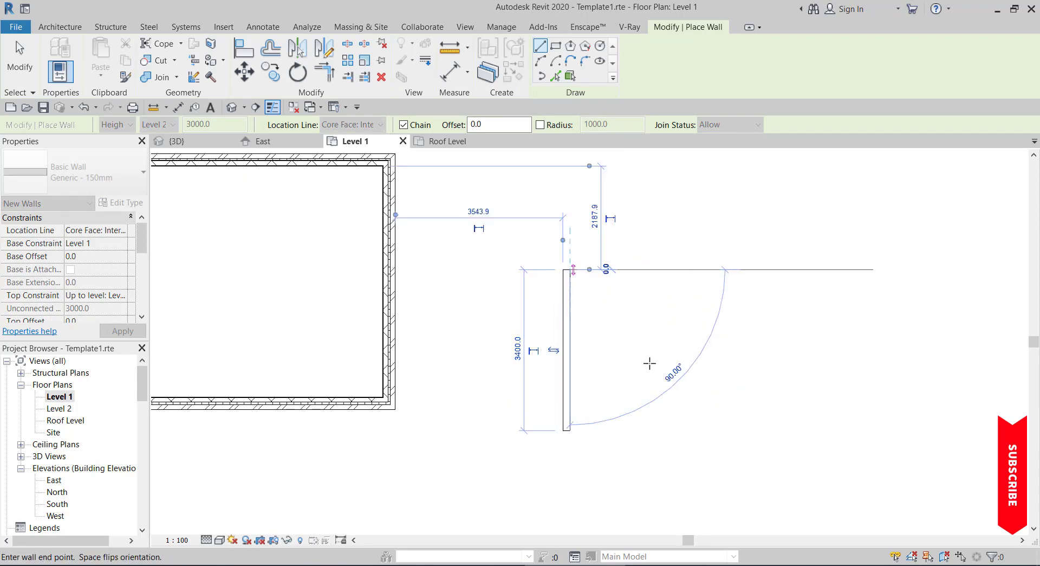
click(757, 266)
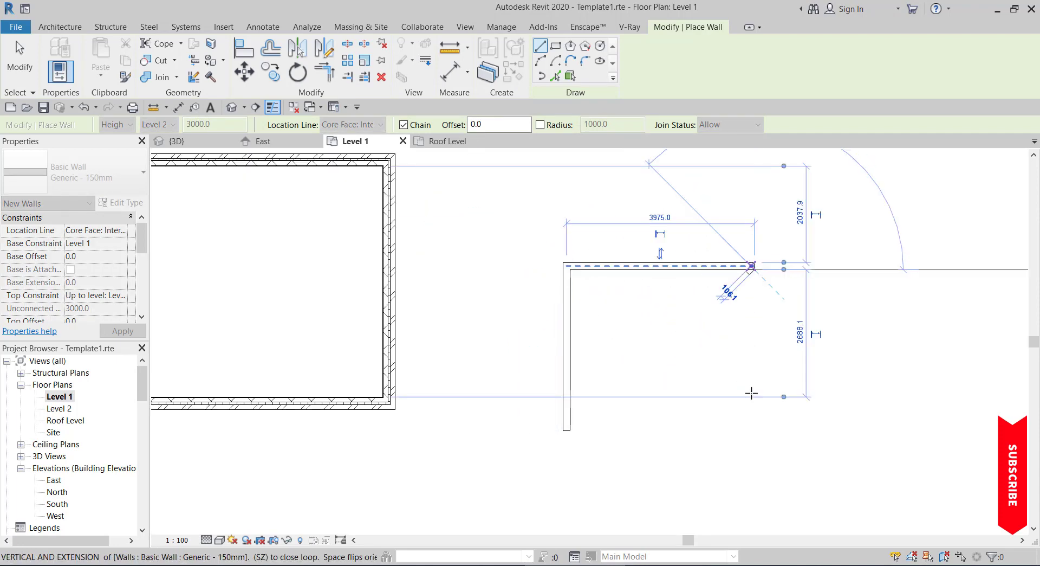
Step: Continue the wall chain around a stepped southeast corner and close the outline at the first wall's south end
click(754, 402)
click(654, 402)
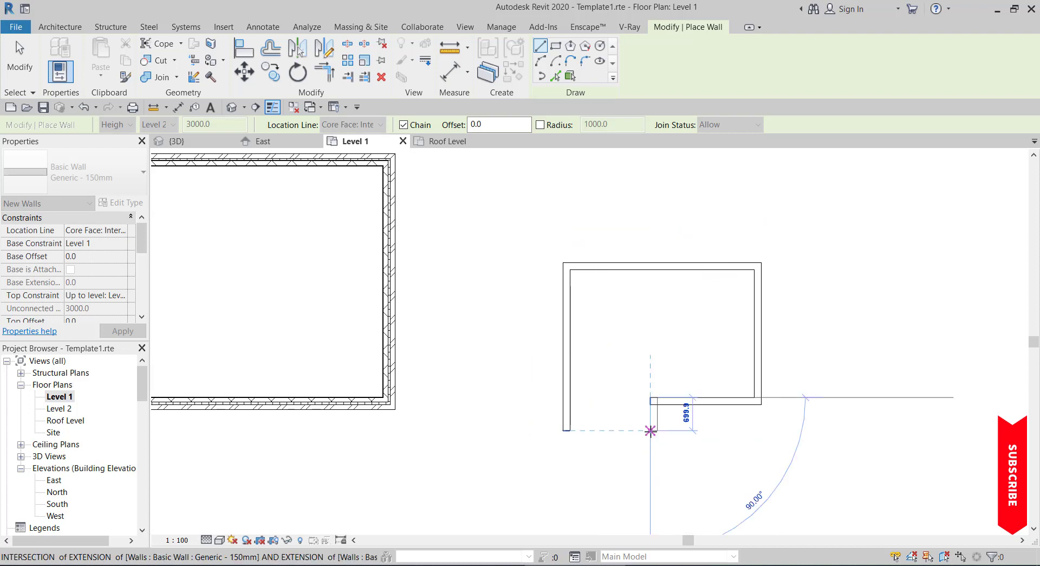
click(654, 433)
click(567, 431)
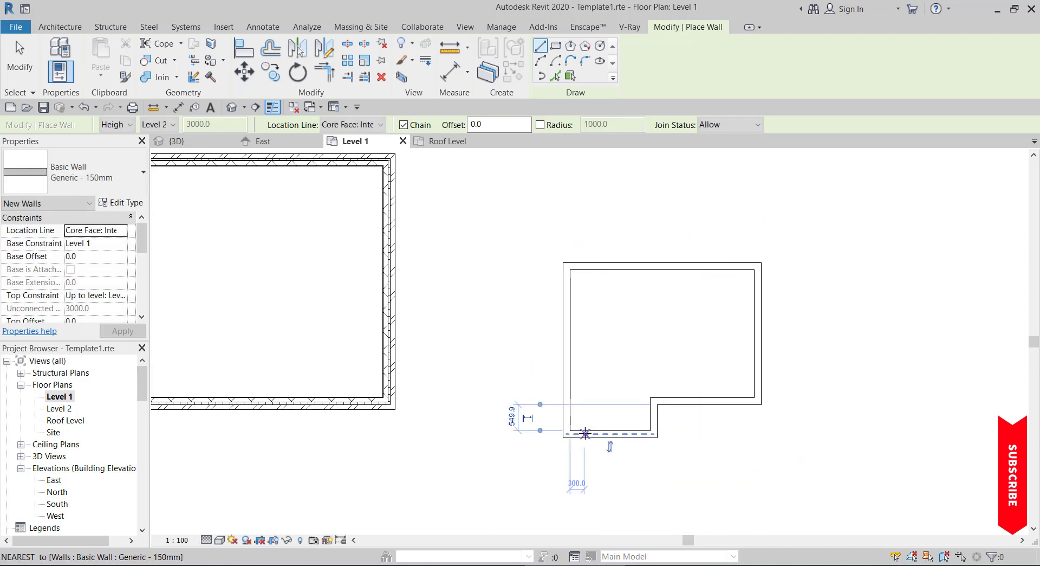
scroll(582, 433, down, 2)
scroll(472, 375, down, 2)
scroll(593, 352, up, 2)
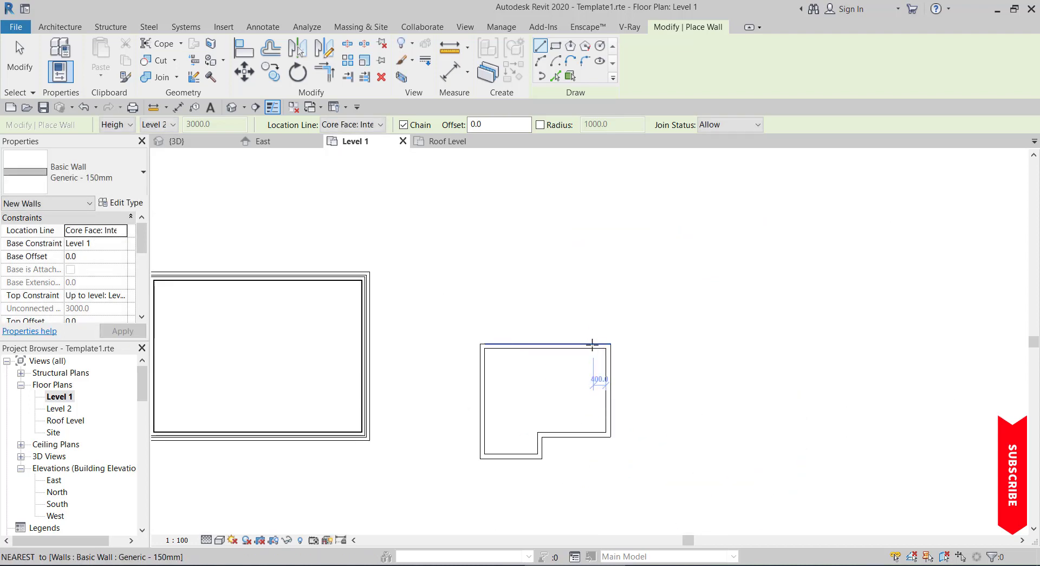
scroll(422, 318, down, 2)
scroll(485, 251, up, 2)
scroll(413, 326, down, 2)
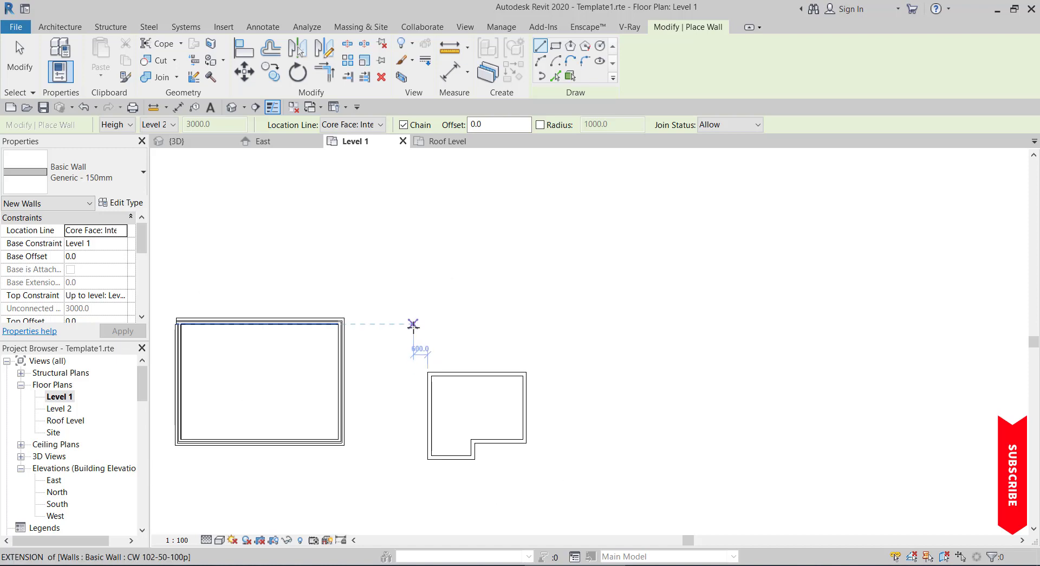
scroll(420, 152, up, 3)
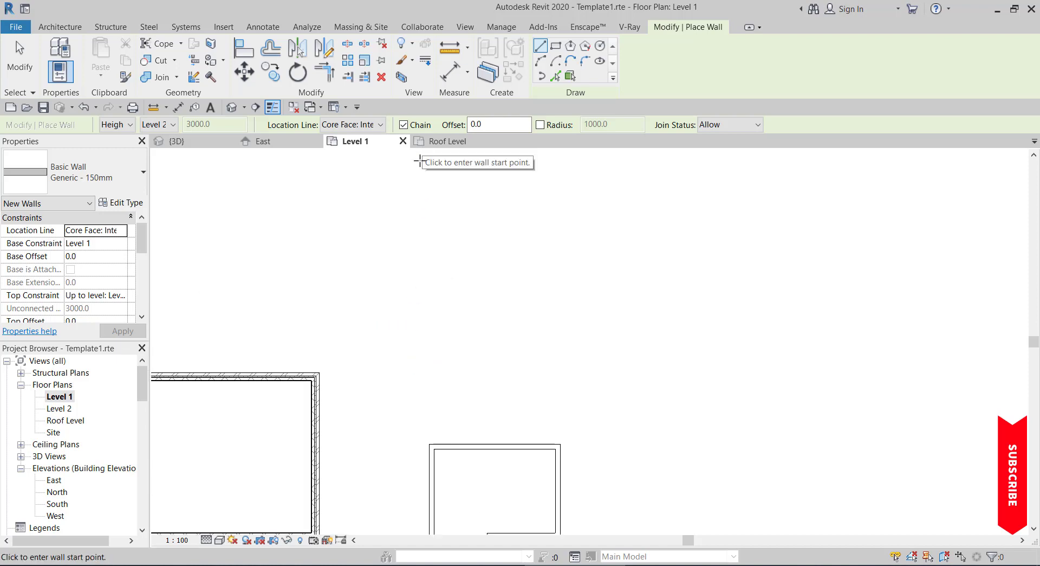
scroll(420, 153, down, 4)
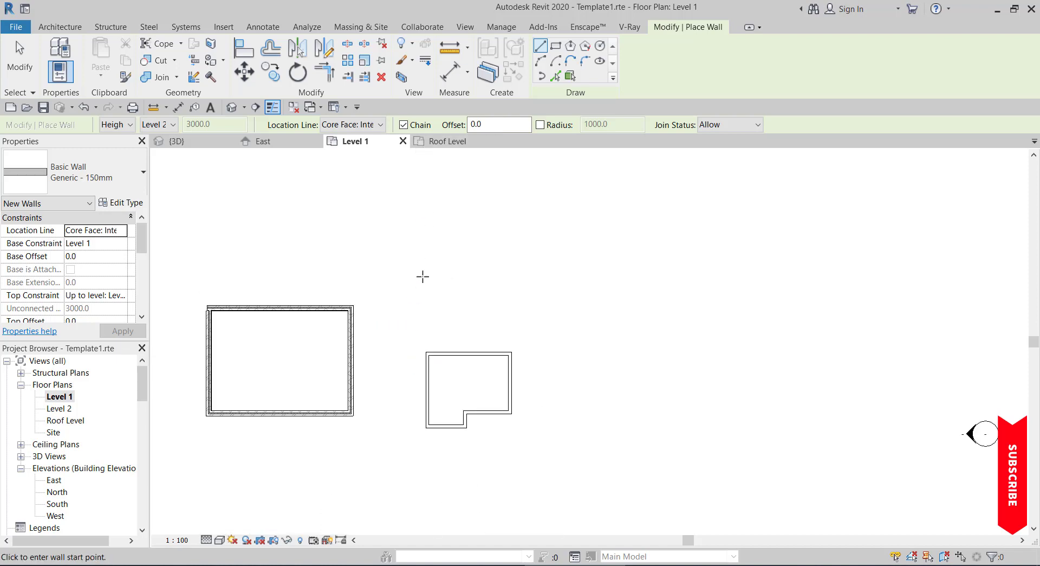
scroll(422, 287, up, 2)
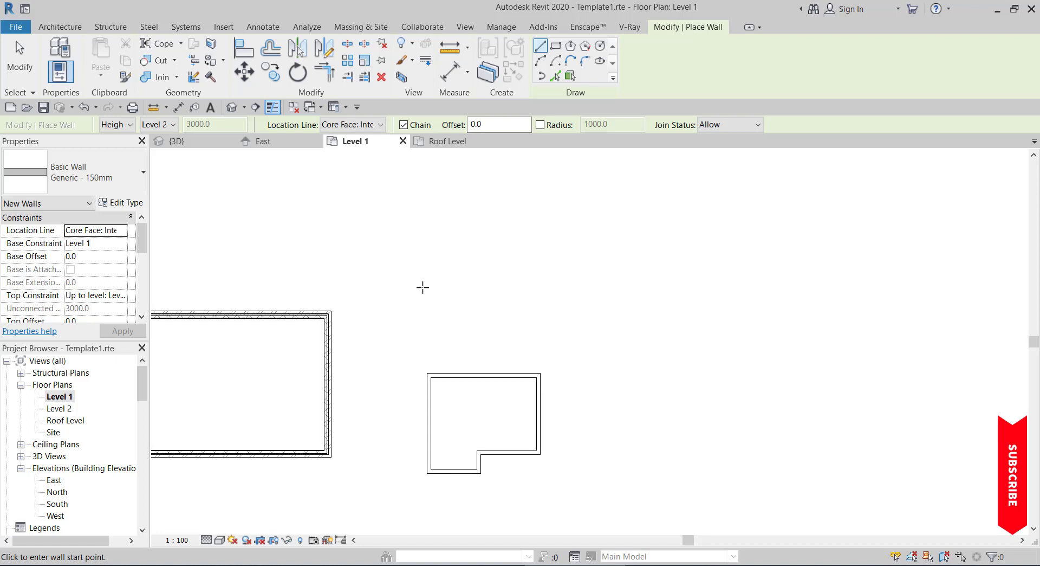
Step: Draw a vertical wall north of the notched room, and with Chain turned off, end it with a horizontal wall about 2975 mm long heading east
click(402, 329)
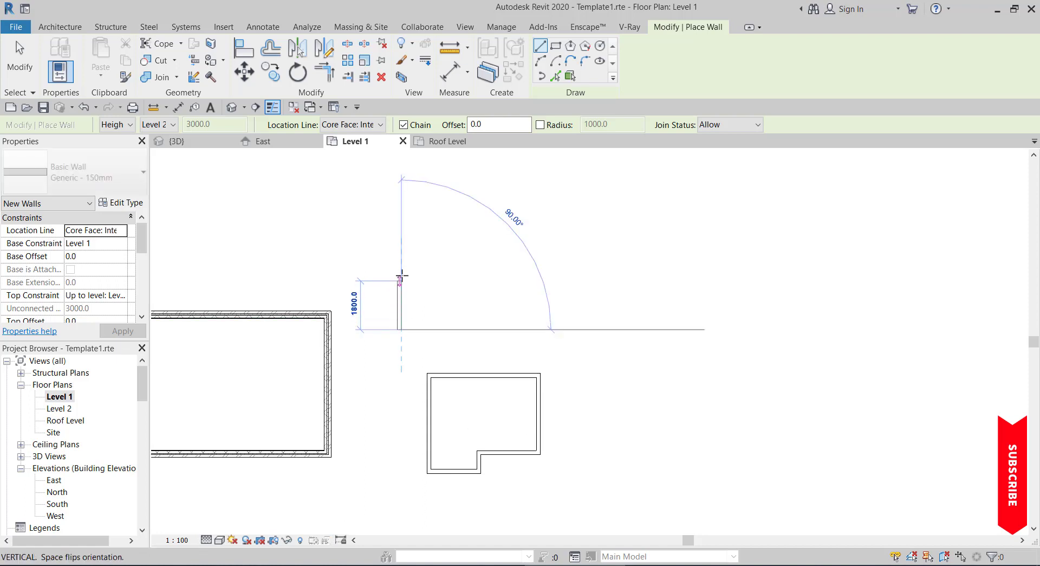
scroll(401, 273, up, 2)
click(400, 263)
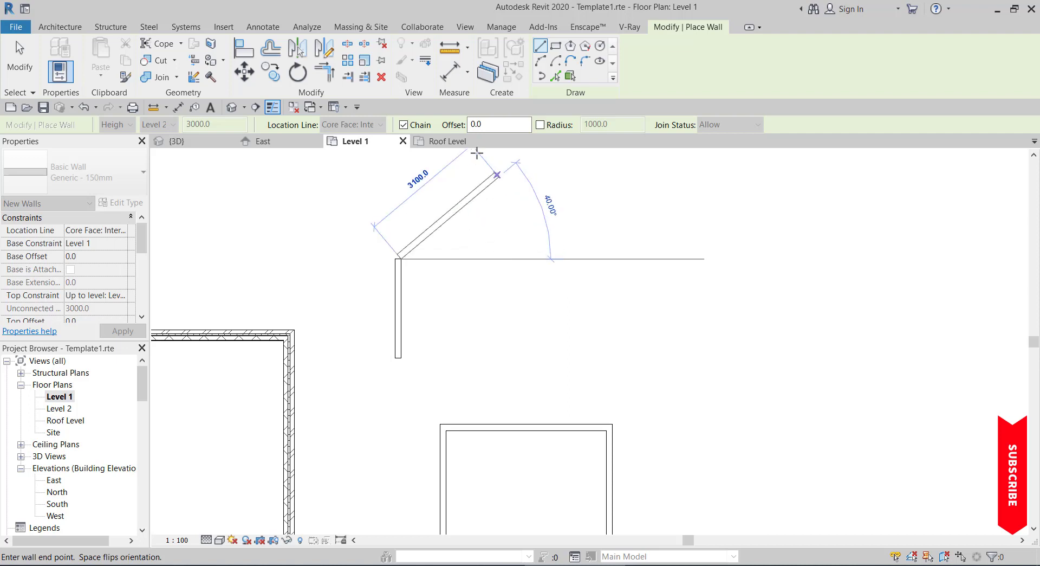
click(402, 125)
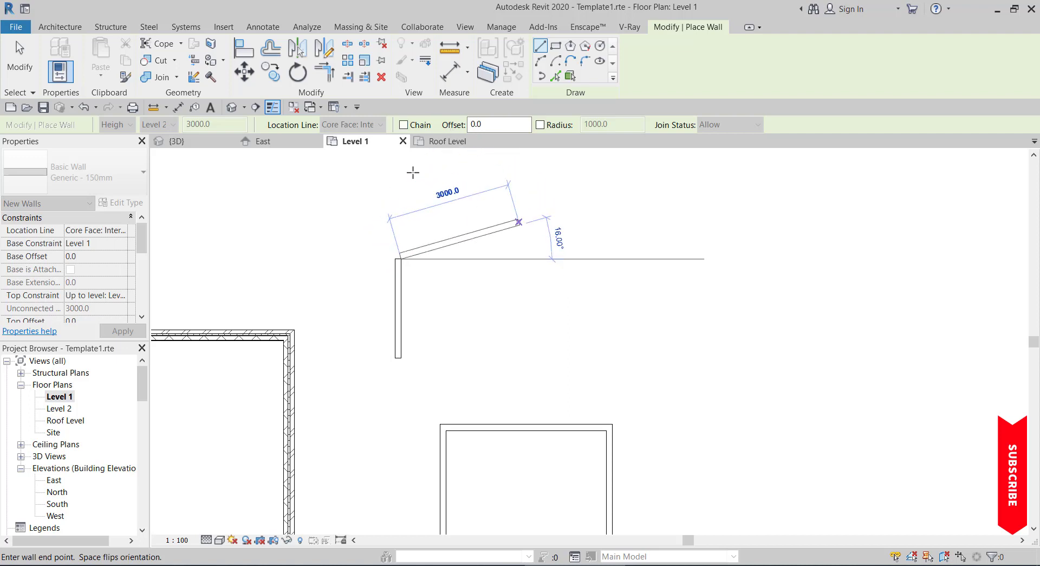
click(520, 259)
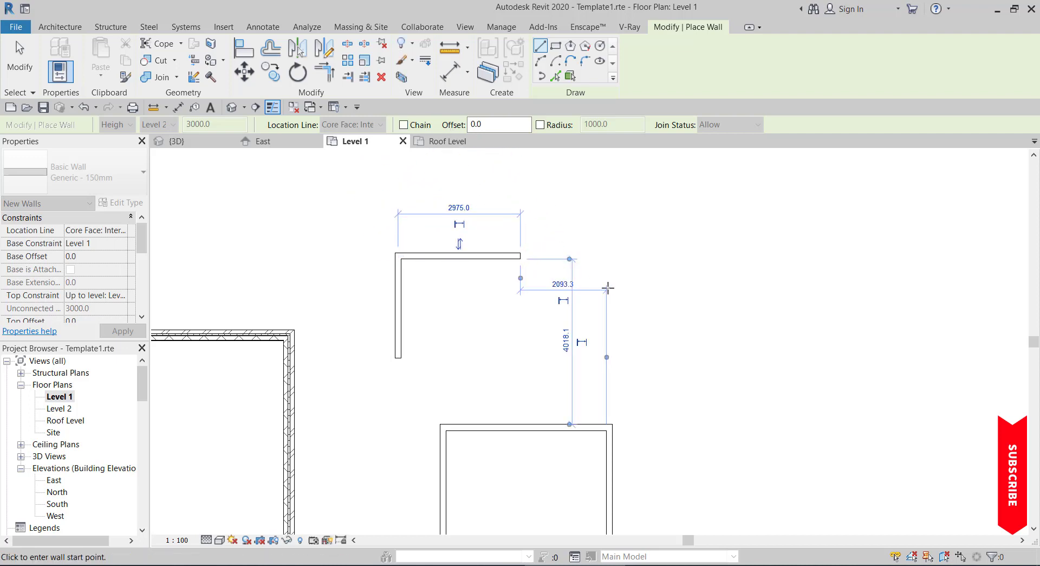
Step: Draw a separate vertical wall about 1875 mm long southward from the horizontal wall's east end
scroll(523, 262, up, 2)
click(518, 255)
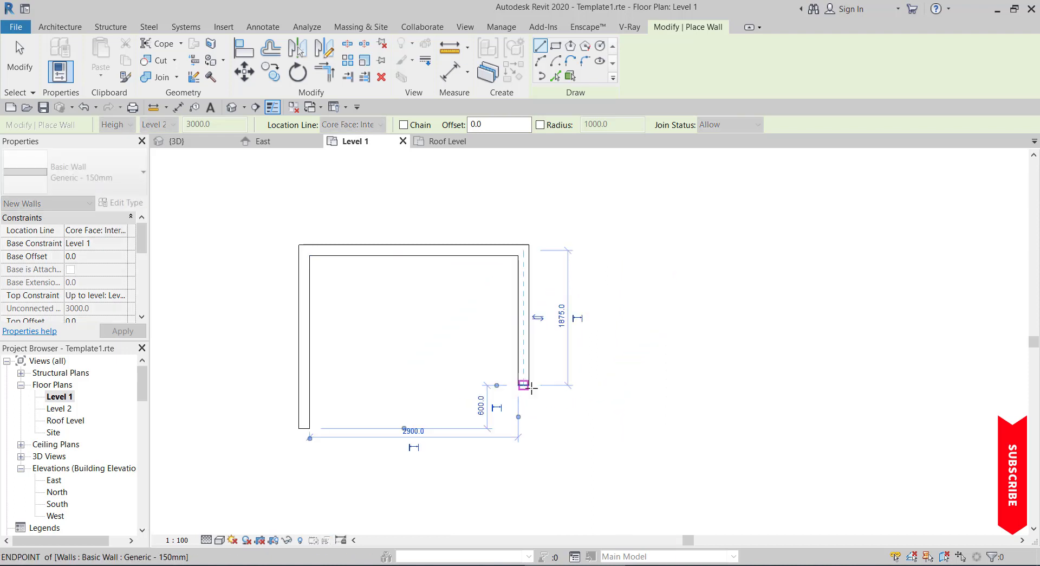
Step: From the east wall's south end, draw a slanted wall about 1107 mm long heading west, at about 85° to it
click(529, 384)
click(528, 384)
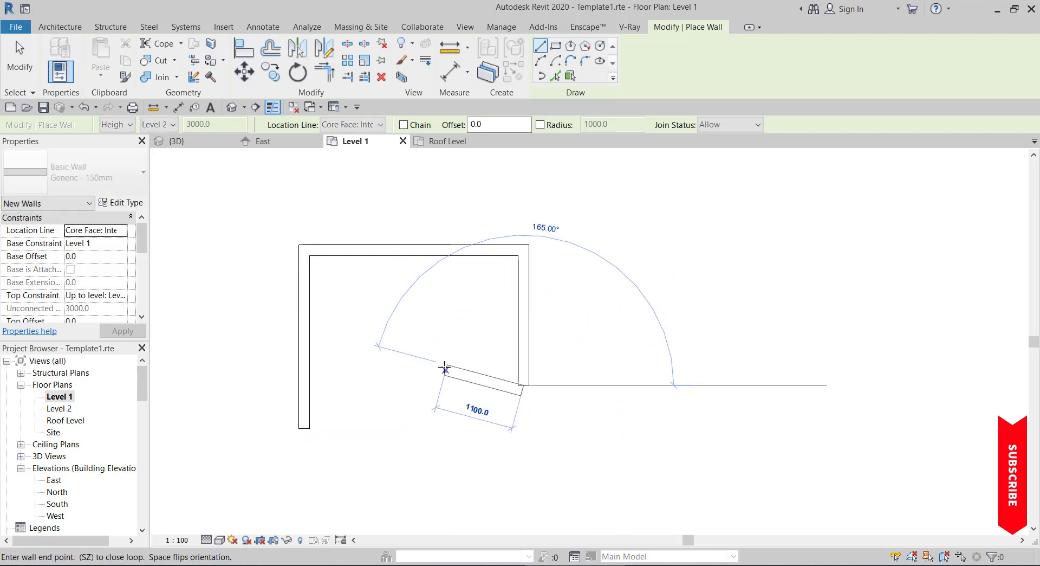
click(441, 399)
scroll(471, 325, down, 2)
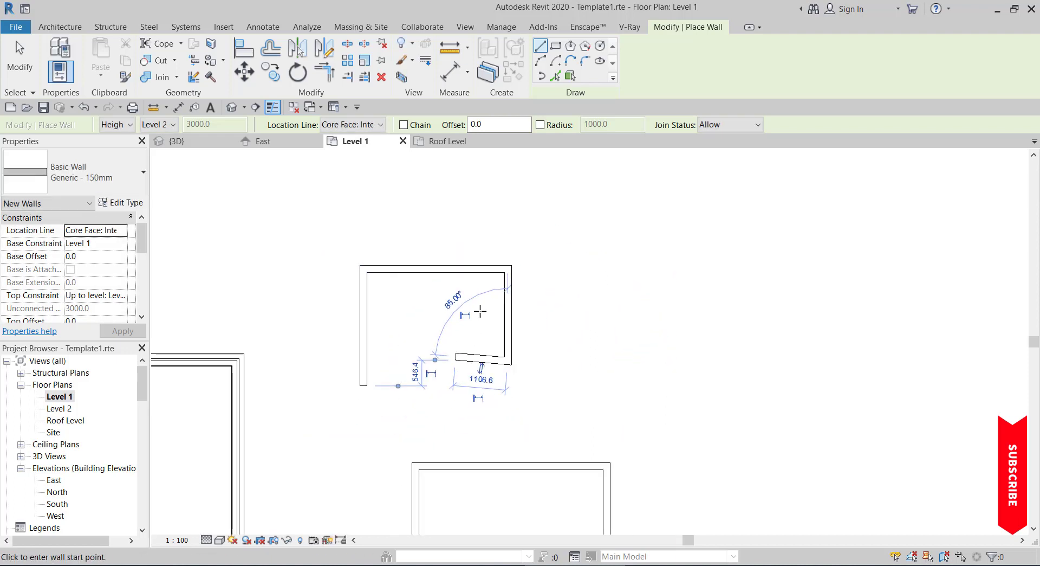
scroll(379, 195, down, 2)
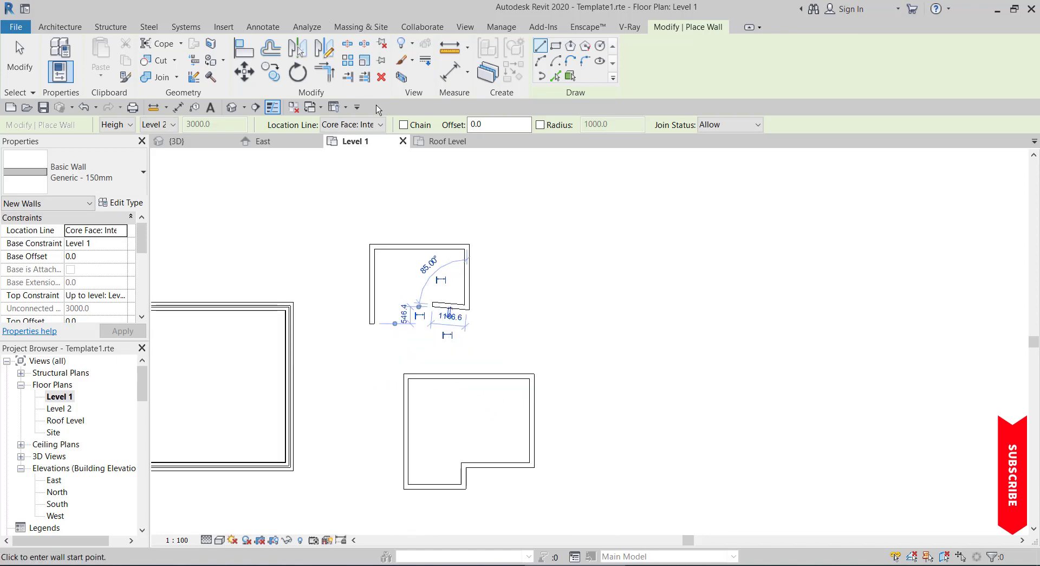
Step: With Chain turned on, draw three connected walls east of the open room: north, about 1600 mm west, and about 1125 mm south
scroll(401, 85, up, 1)
click(404, 125)
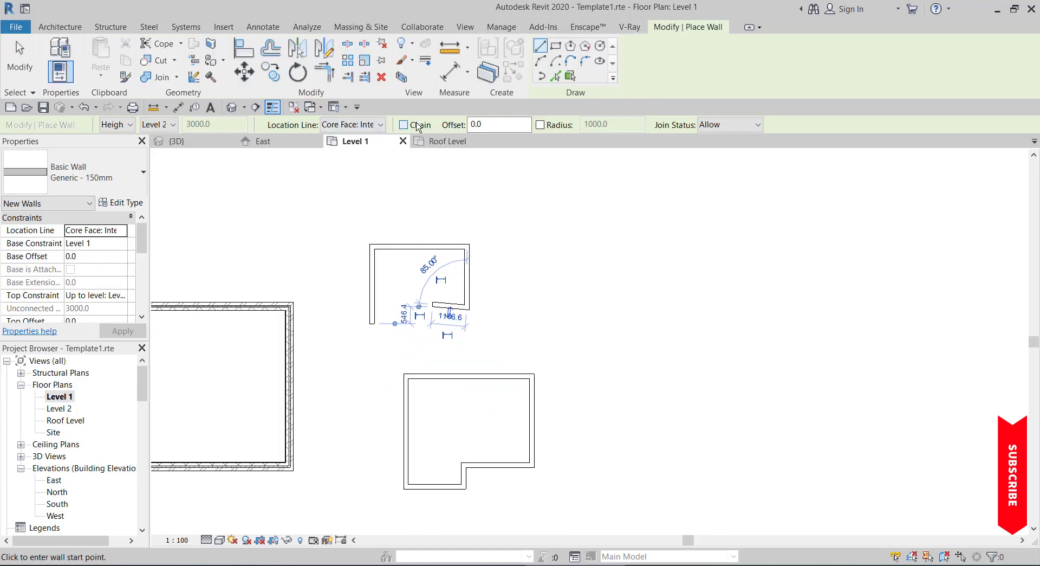
click(581, 310)
scroll(584, 271, up, 2)
click(581, 255)
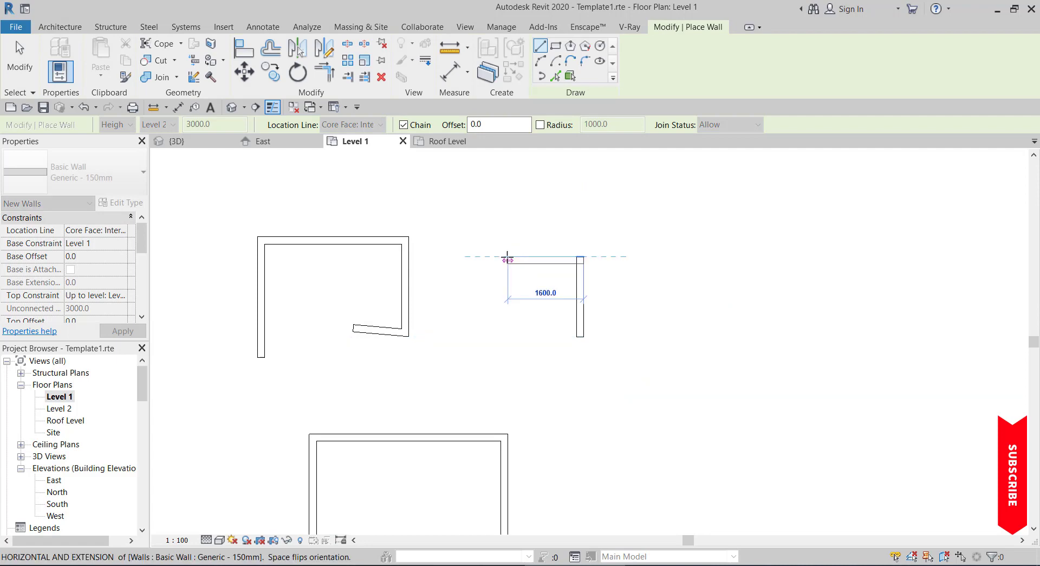
click(508, 256)
click(515, 312)
scroll(515, 314, down, 3)
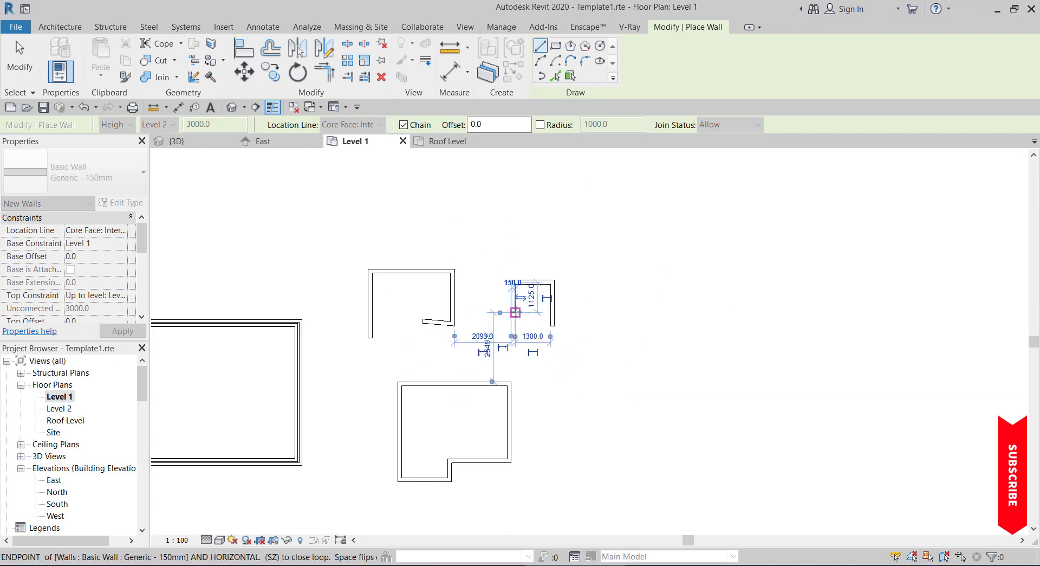
key(Escape)
key(Escape)
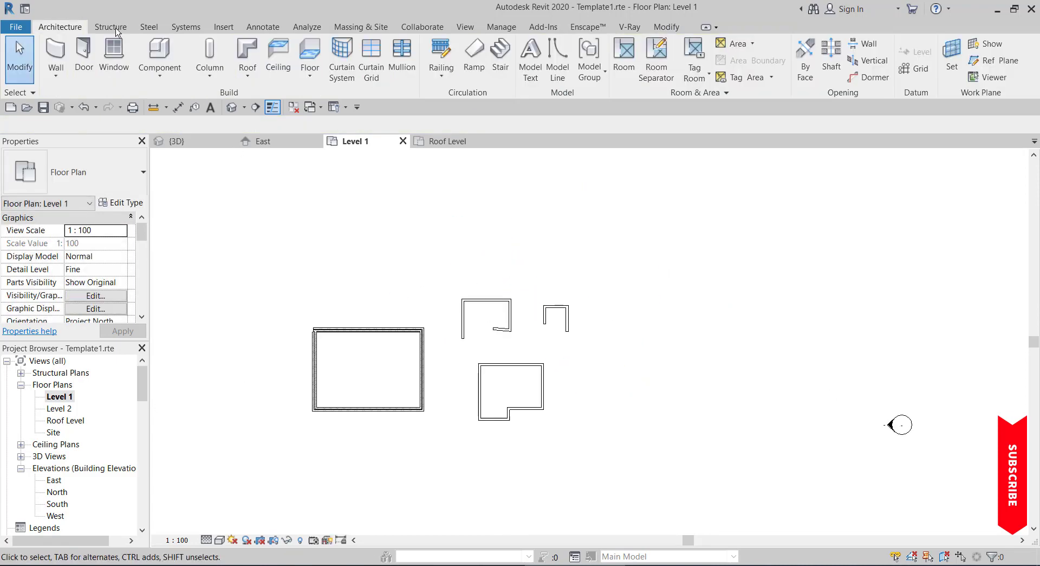
Step: Delete all the walls drawn on Level 1
drag(232, 247, 617, 469)
key(Delete)
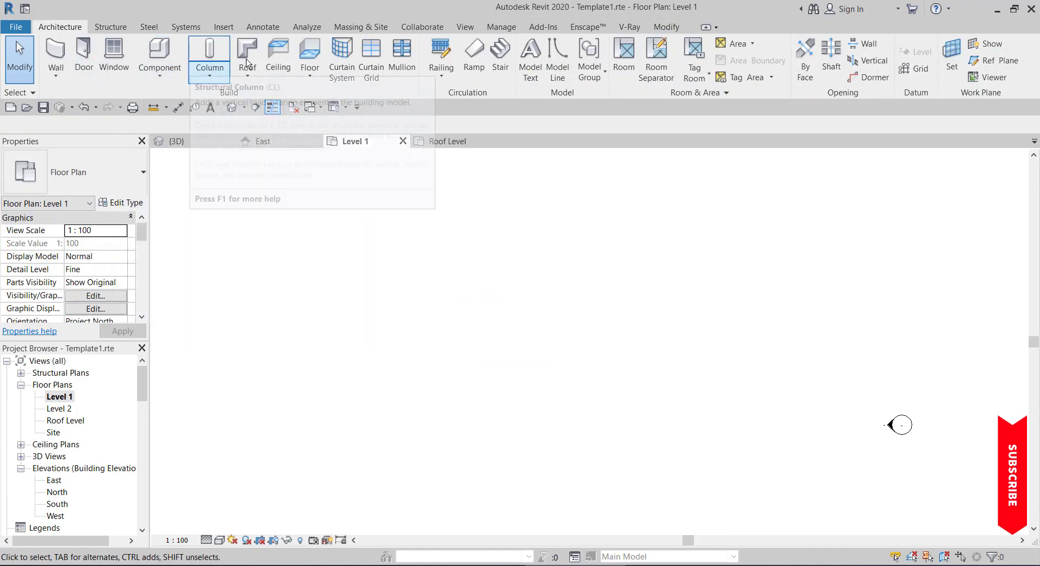
Step: Create a rectangular Generic 150mm floor about 11500 by 7100 mm on Level 1
click(311, 60)
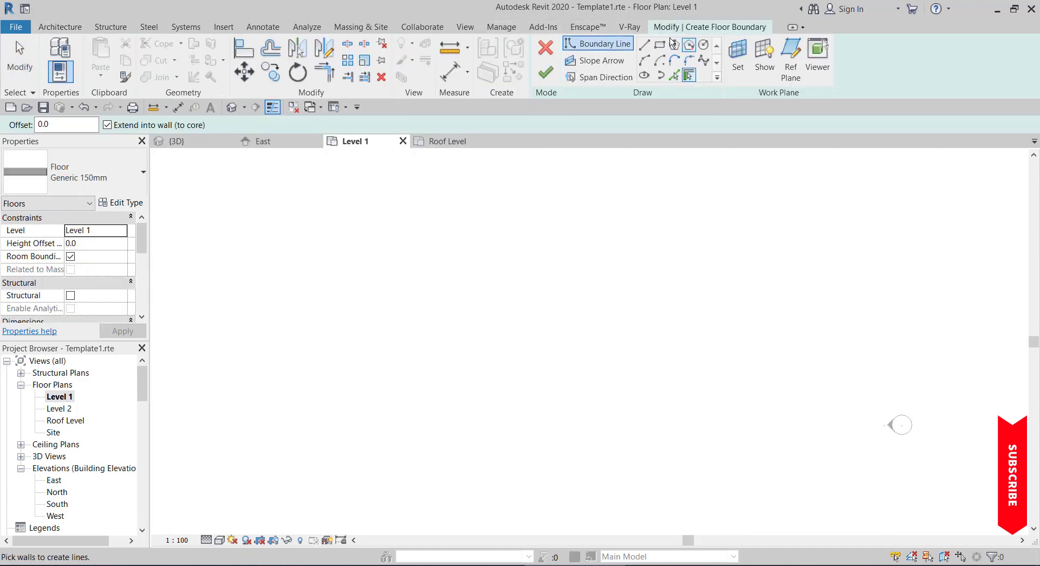
click(659, 45)
click(381, 308)
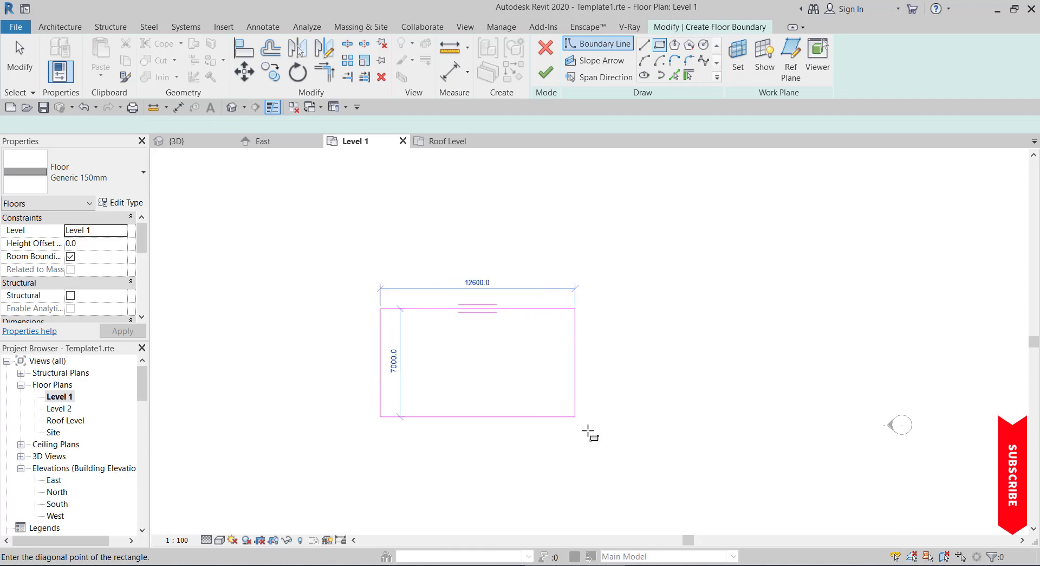
click(558, 417)
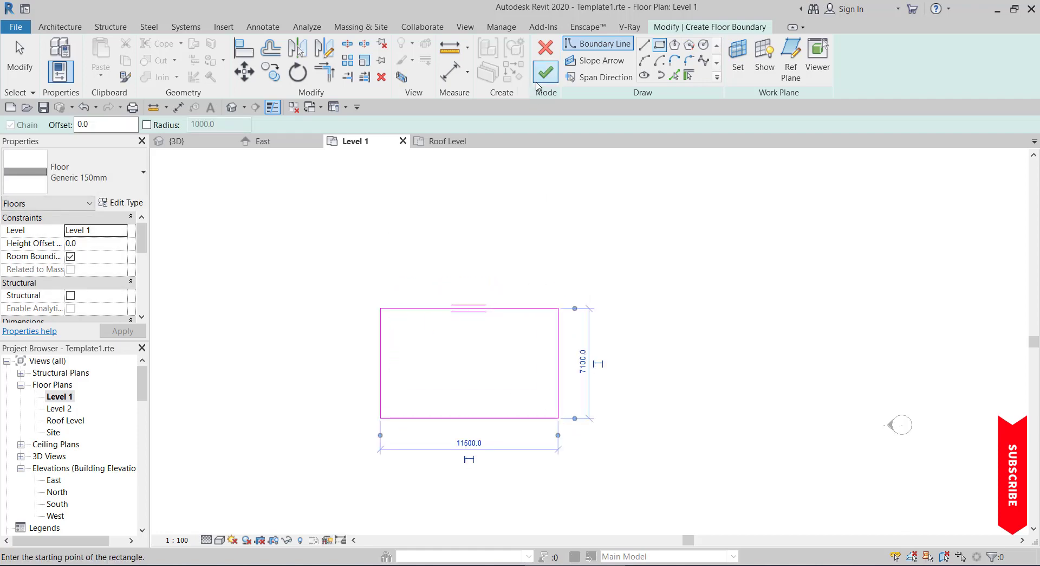
click(546, 72)
scroll(517, 383, up, 3)
scroll(516, 345, down, 1)
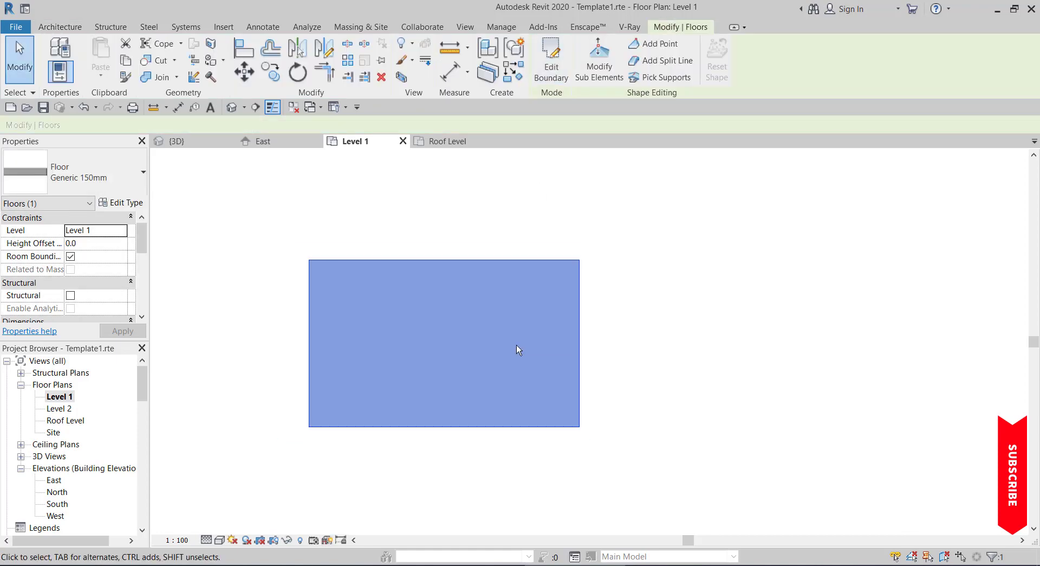
scroll(311, 269, up, 3)
scroll(283, 251, down, 1)
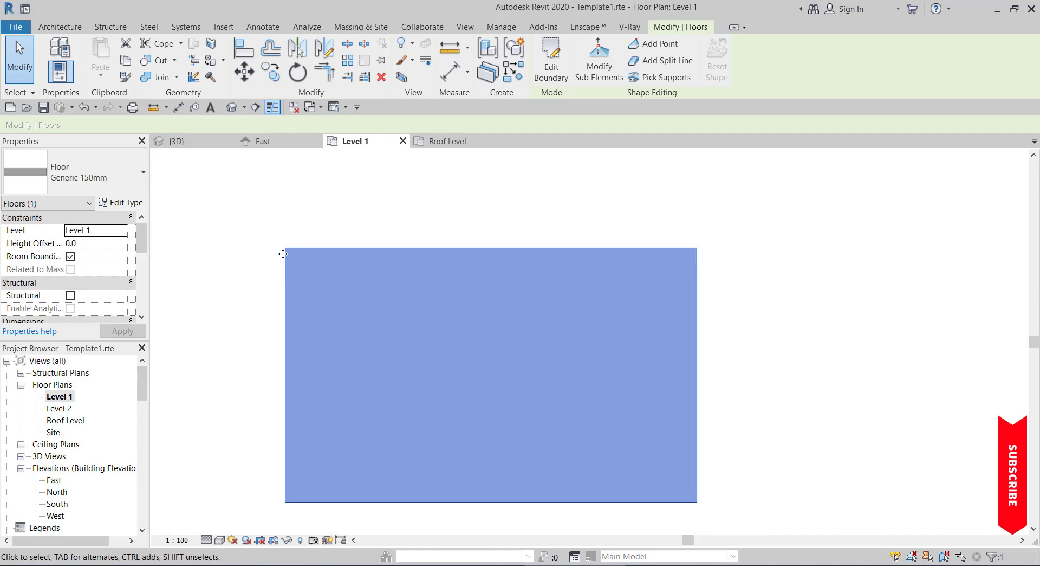
scroll(423, 323, down, 3)
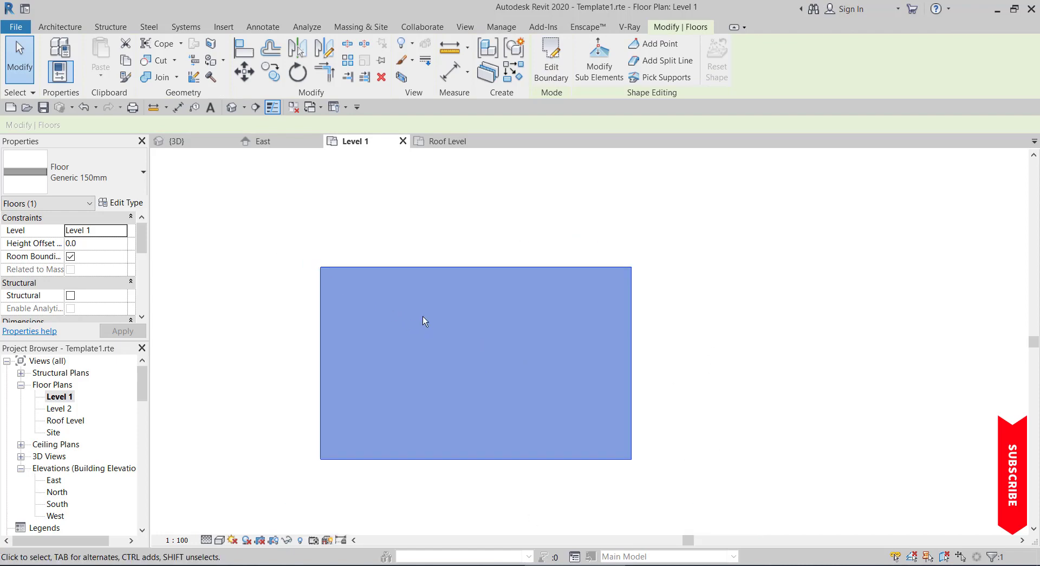
click(334, 252)
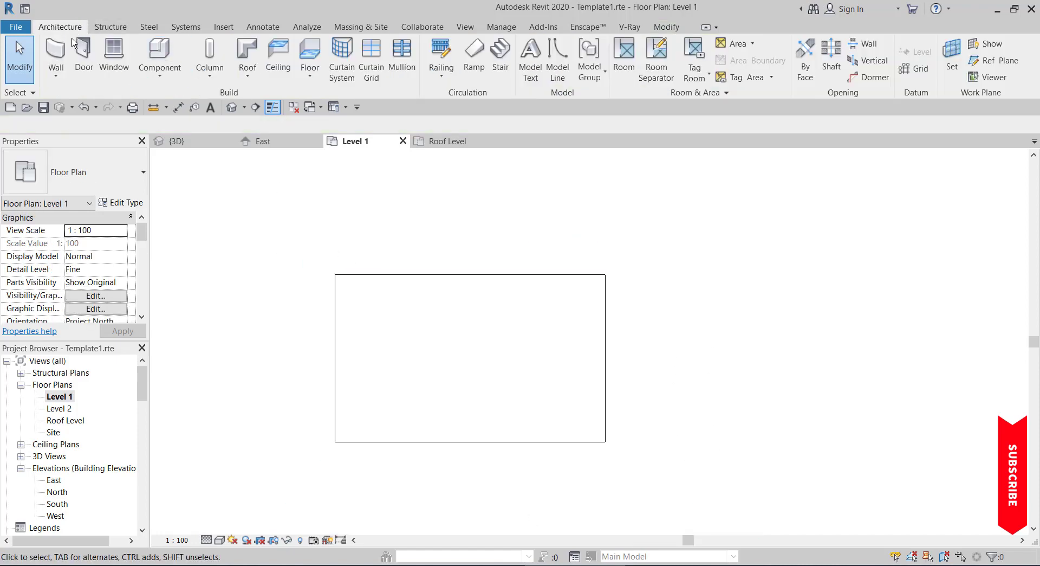
Step: Set the wall Location Line to Wall Centerline and preview a wall along the floor's north edge
click(56, 54)
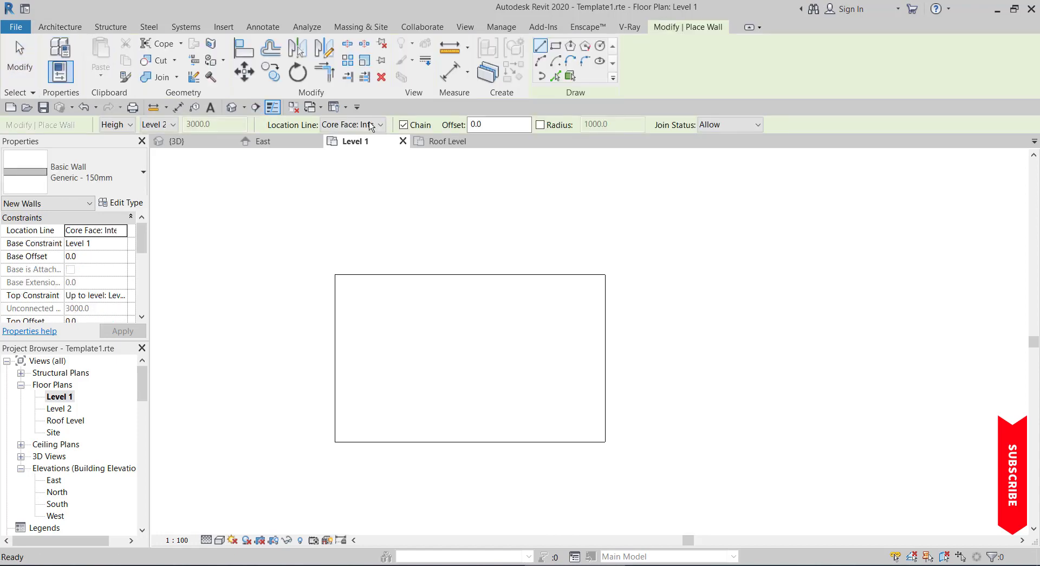
click(333, 127)
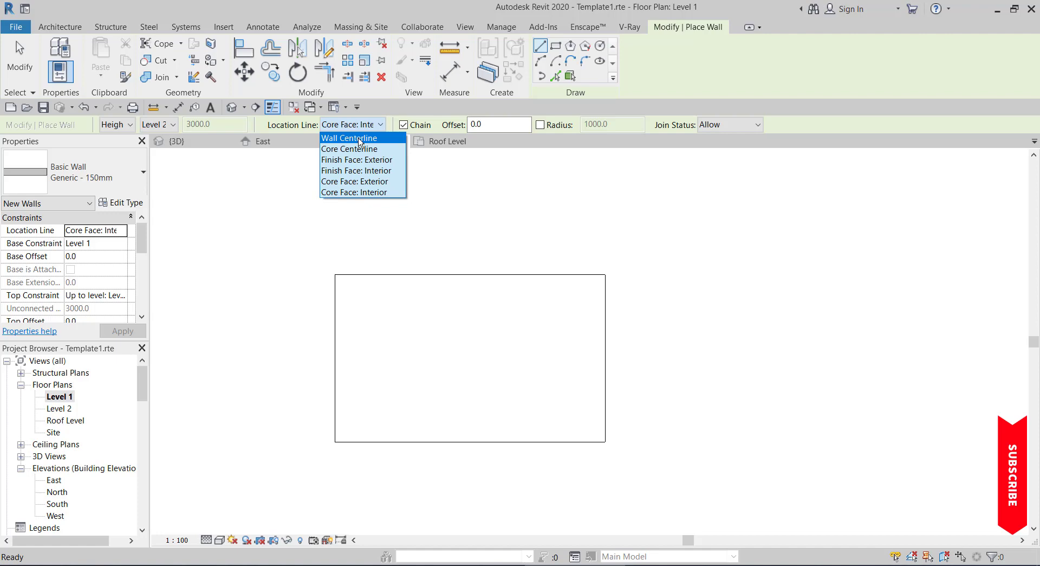
click(359, 138)
click(337, 275)
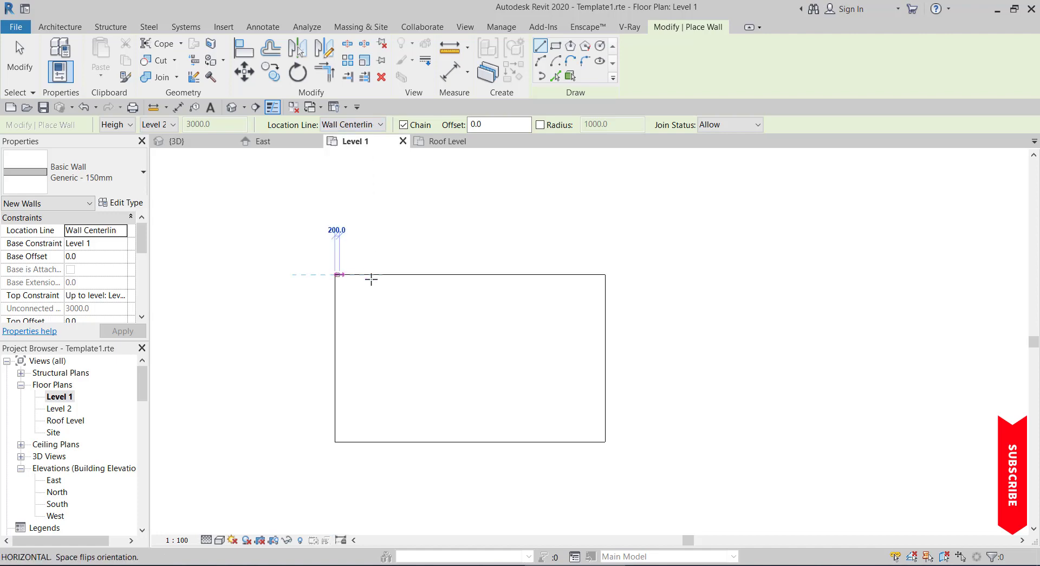
scroll(566, 277, up, 2)
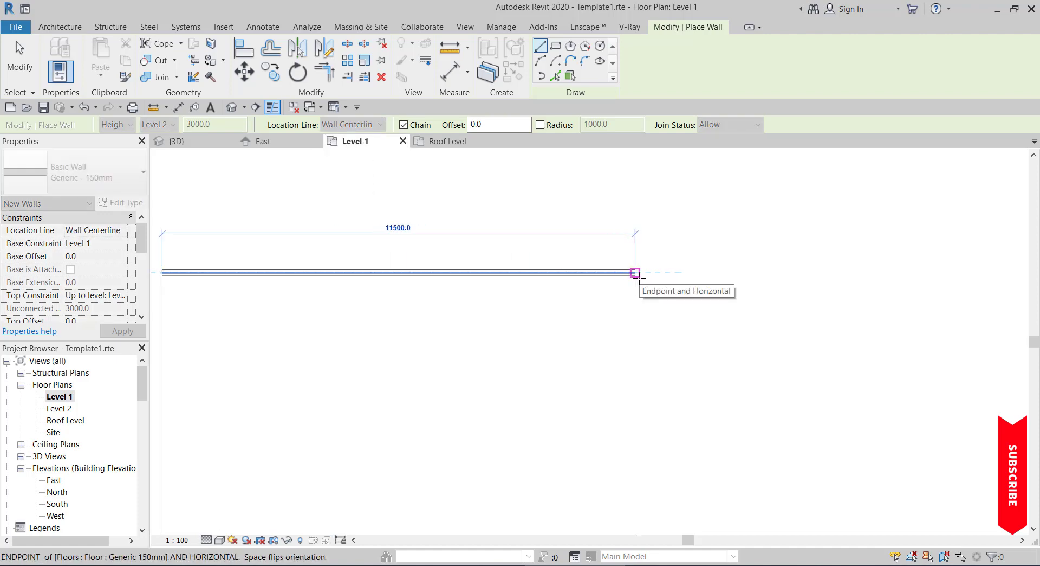
key(Escape)
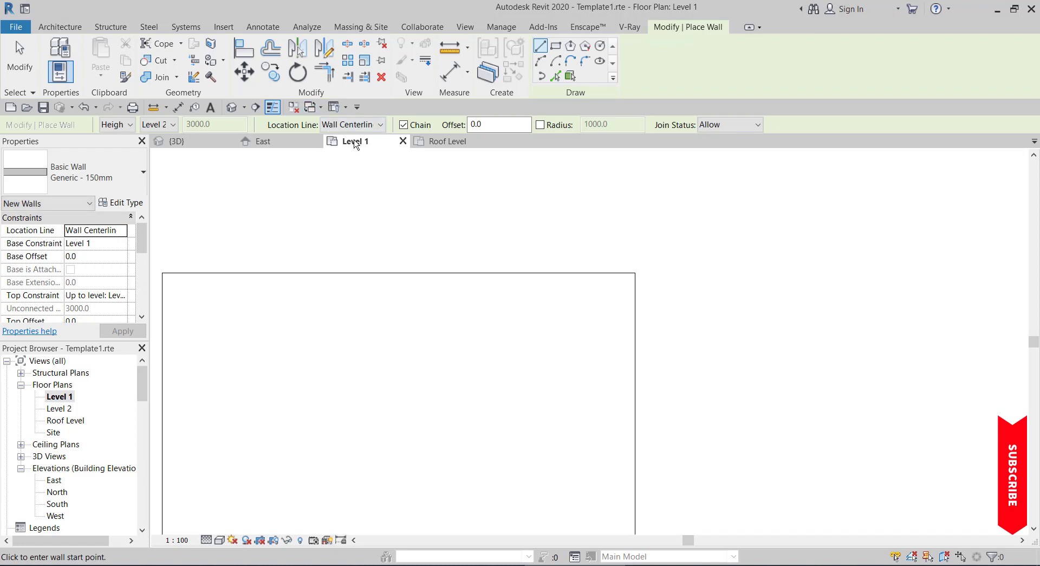
Step: Set the Location Line to Core Centerline and preview a wall heading west from the floor's northeast corner
click(355, 125)
click(359, 147)
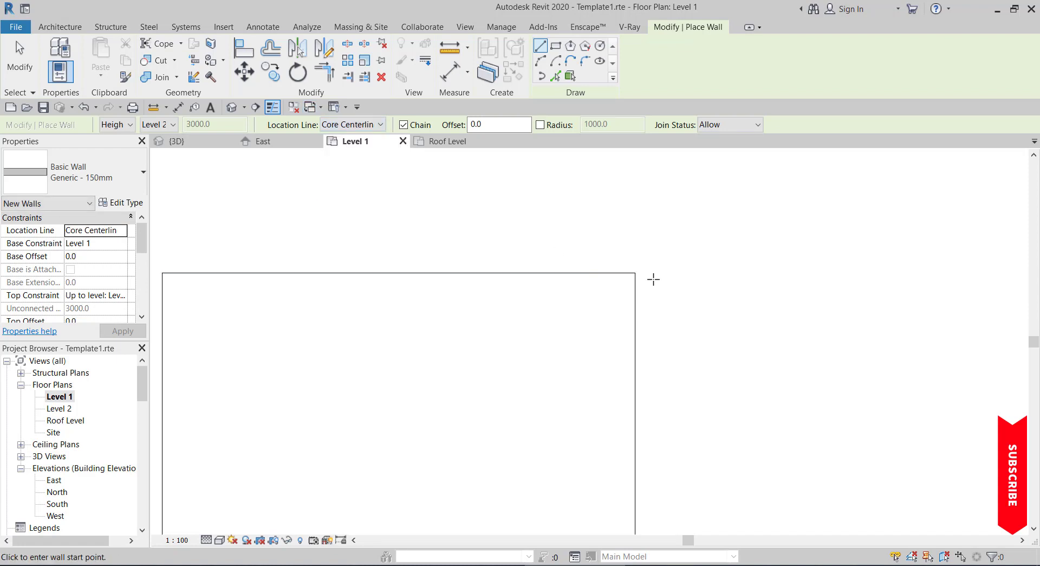
click(637, 273)
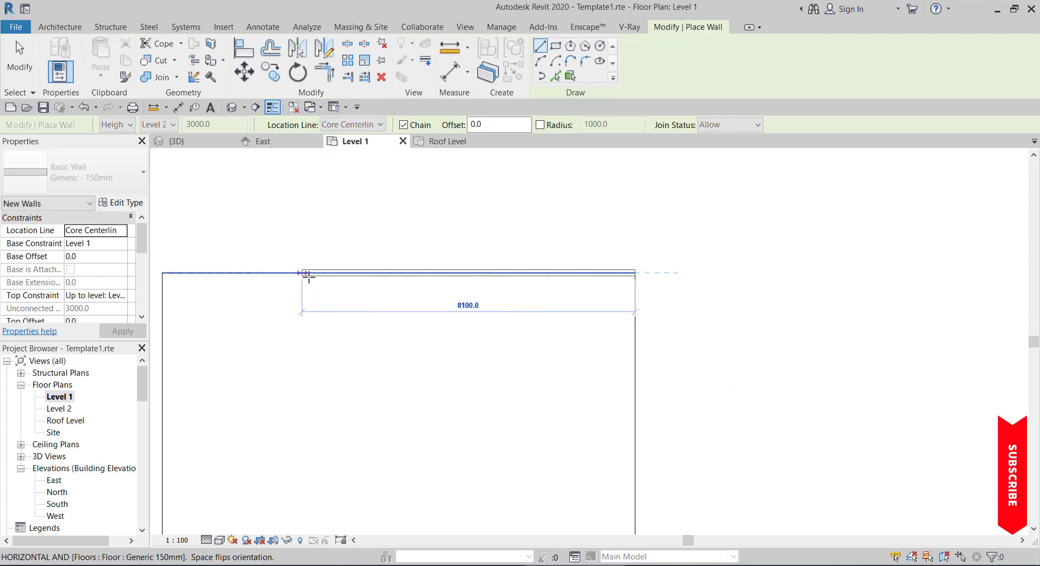
key(Escape)
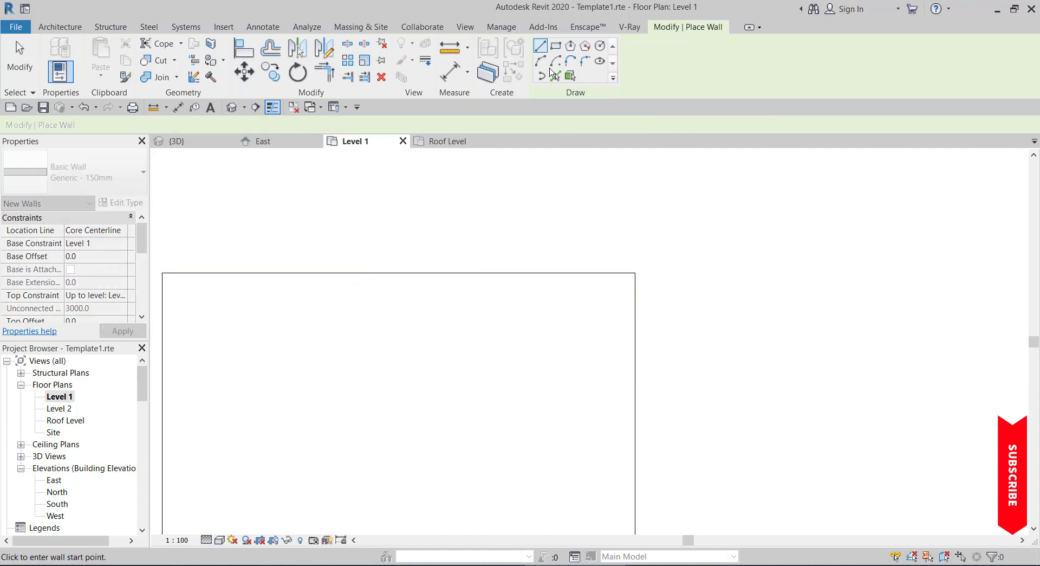
Step: Place a Core Centerline wall on the floor's north edge with Pick Lines
click(557, 76)
click(521, 276)
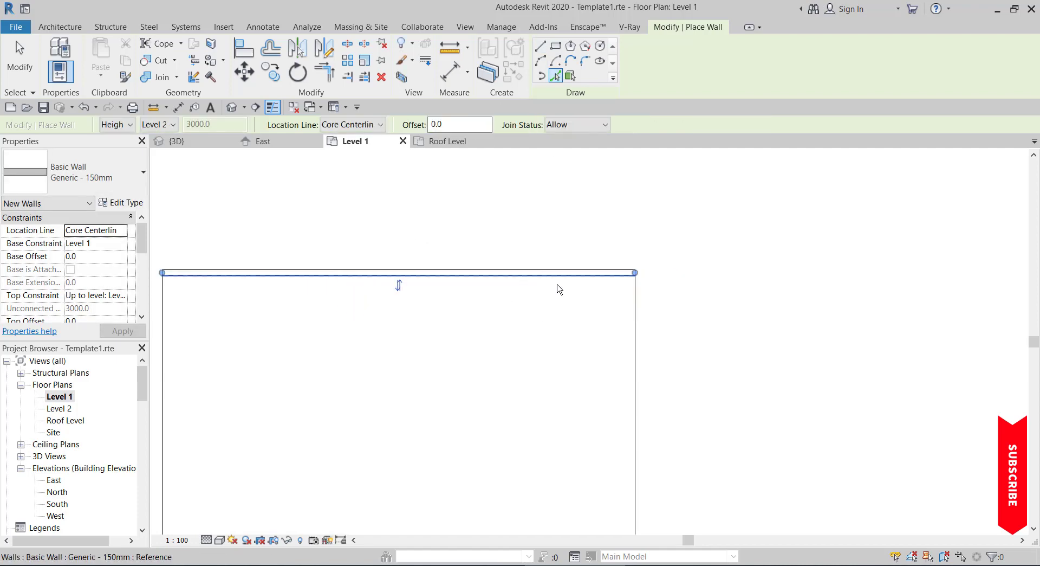
scroll(652, 292, up, 4)
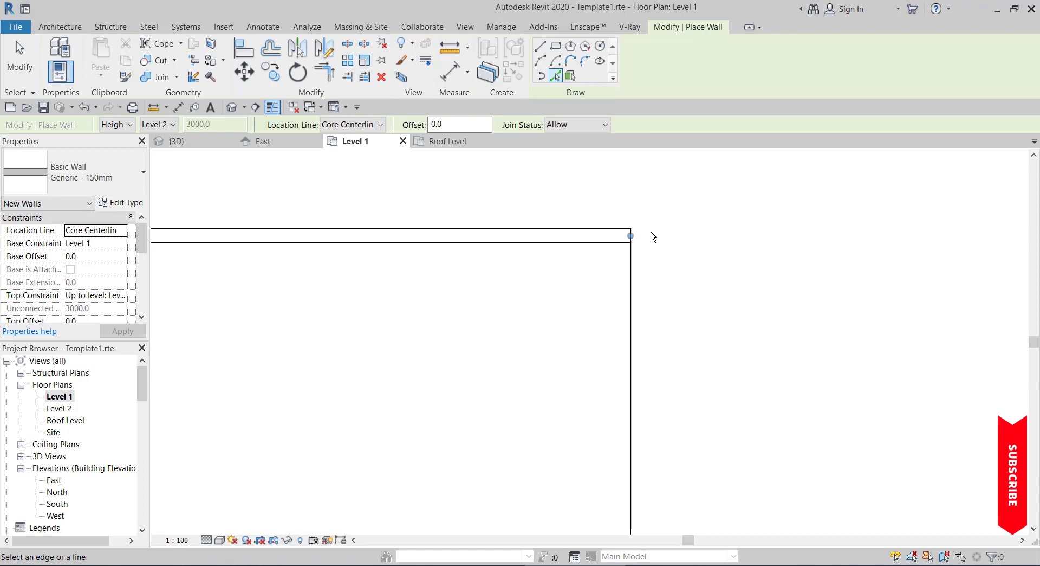
key(Escape)
key(Escape)
Step: Delete the wall on the floor's north edge
click(629, 234)
scroll(714, 243, down, 3)
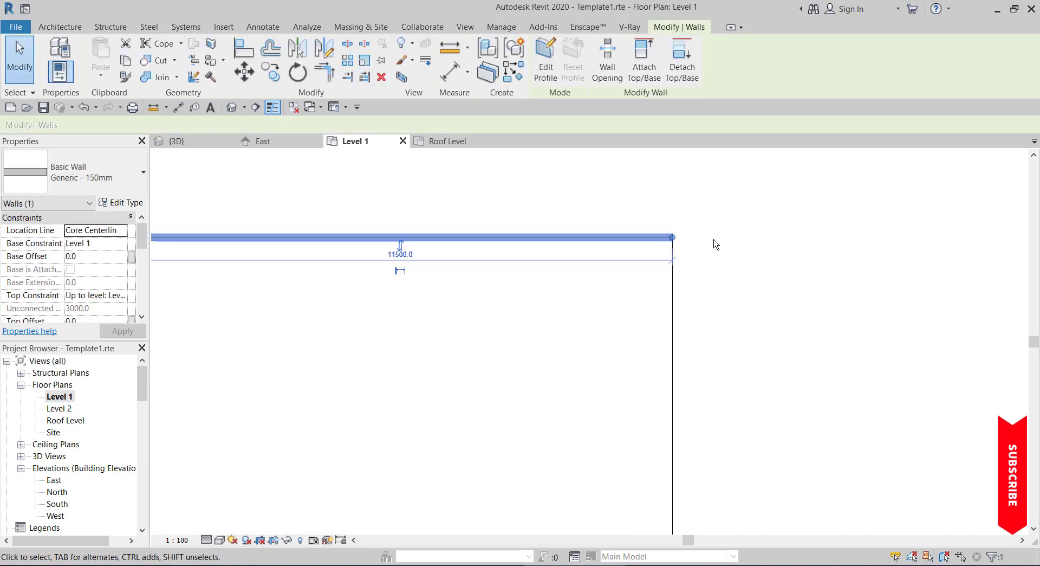
key(Delete)
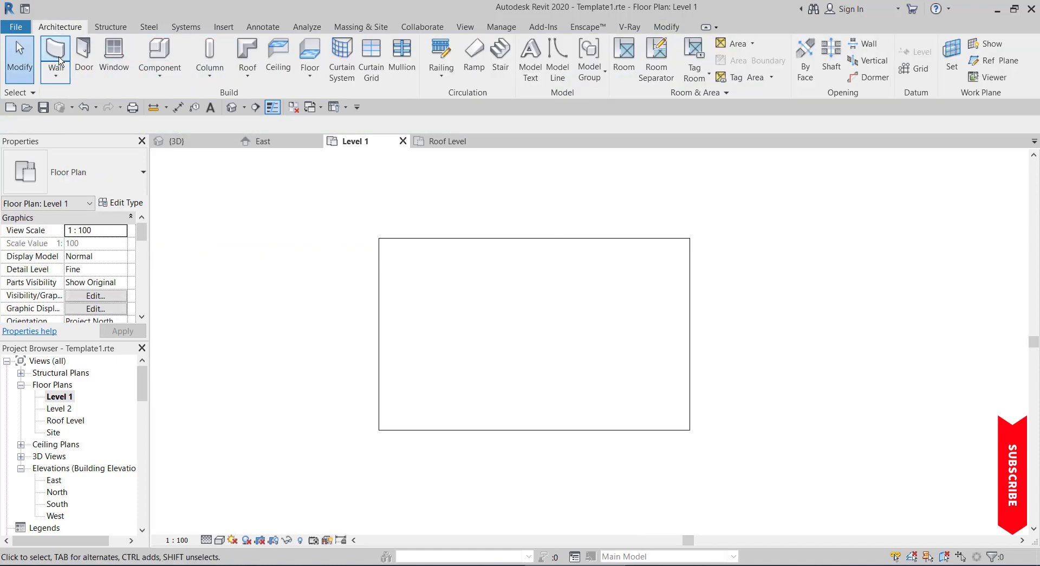
Step: Draw a wall along the floor's north edge from the northeast to the northwest corner with Location Line set to Core Face: Interior
click(381, 124)
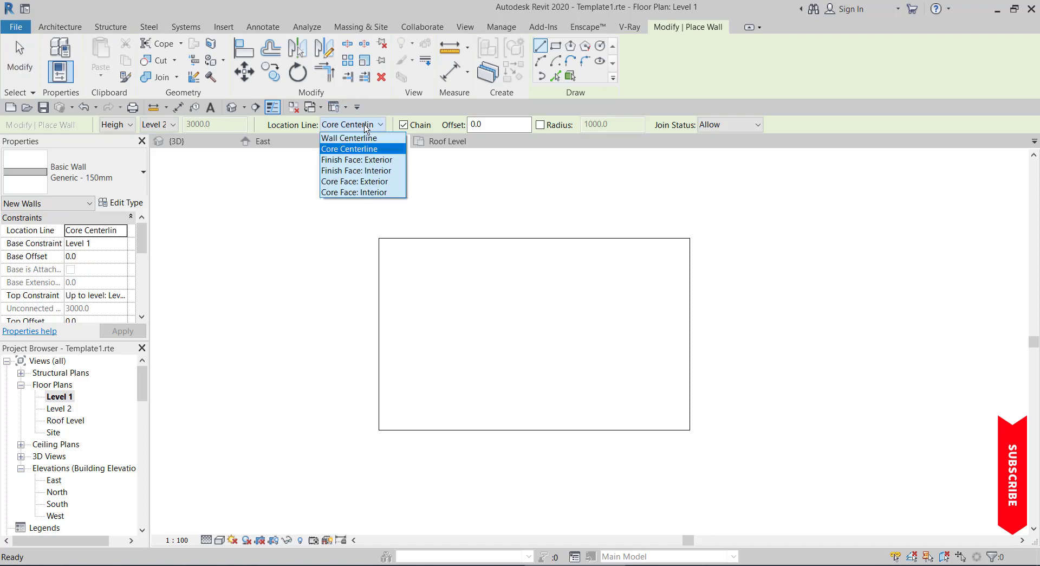
click(372, 192)
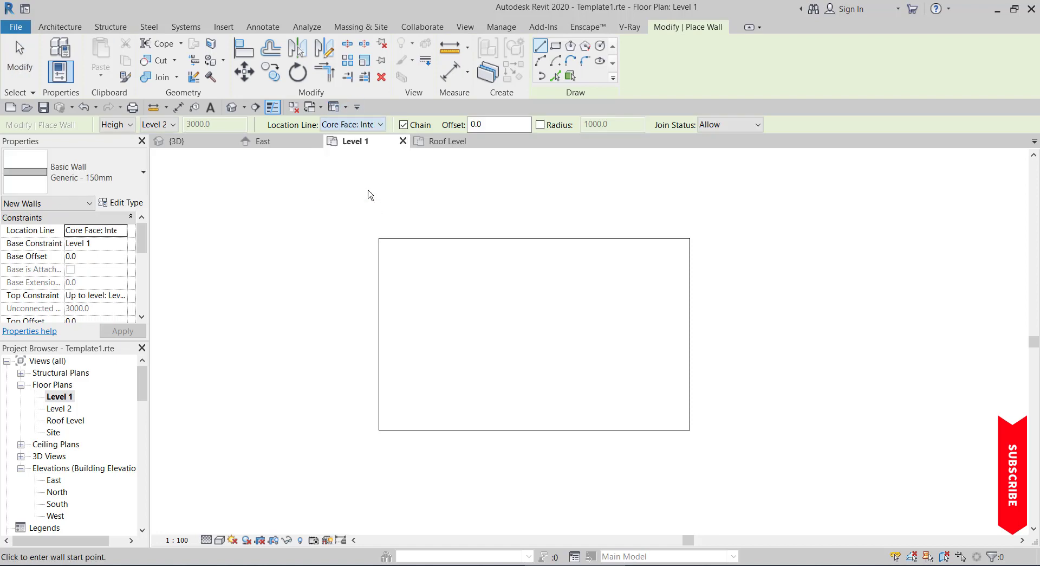
scroll(632, 239, up, 3)
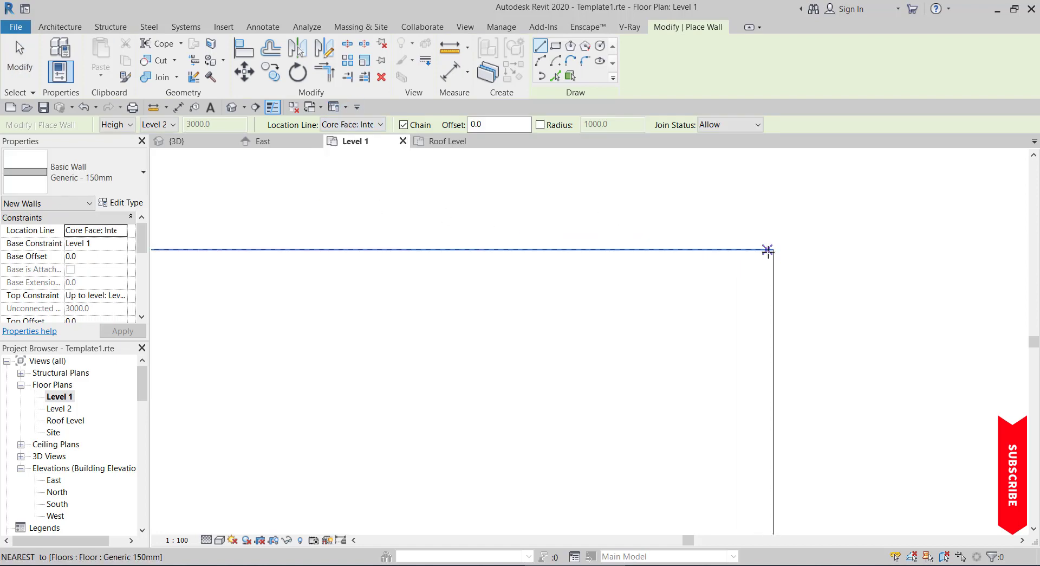
click(772, 251)
scroll(688, 258, down, 2)
scroll(685, 259, down, 2)
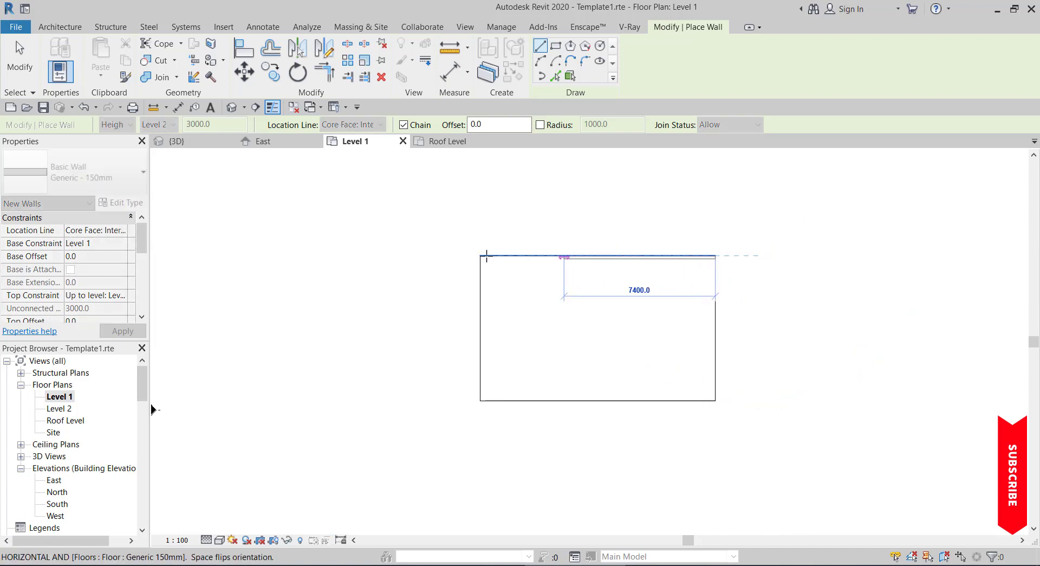
scroll(487, 255, up, 5)
scroll(525, 262, up, 3)
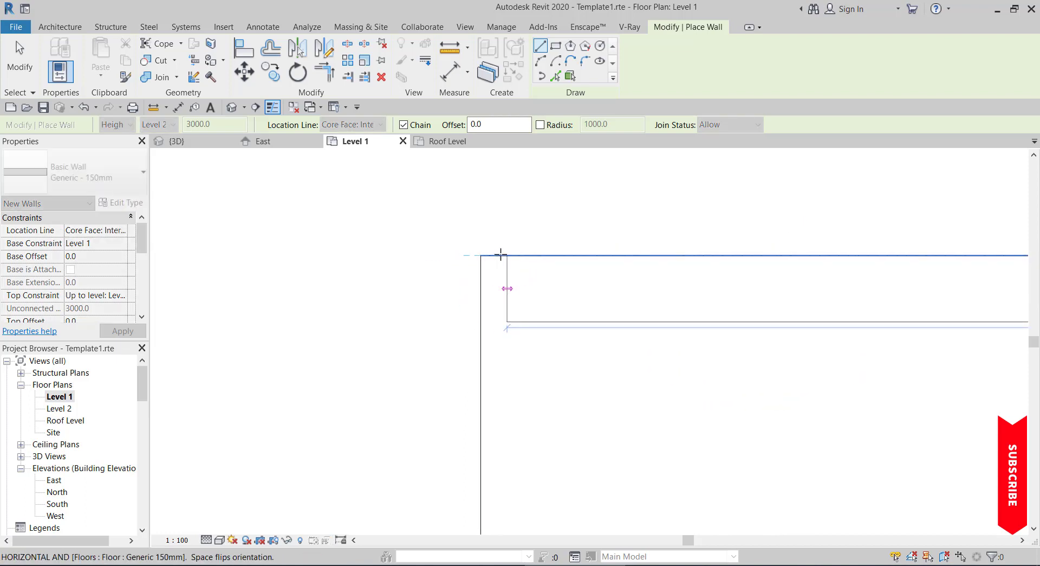
click(481, 256)
scroll(458, 208, down, 3)
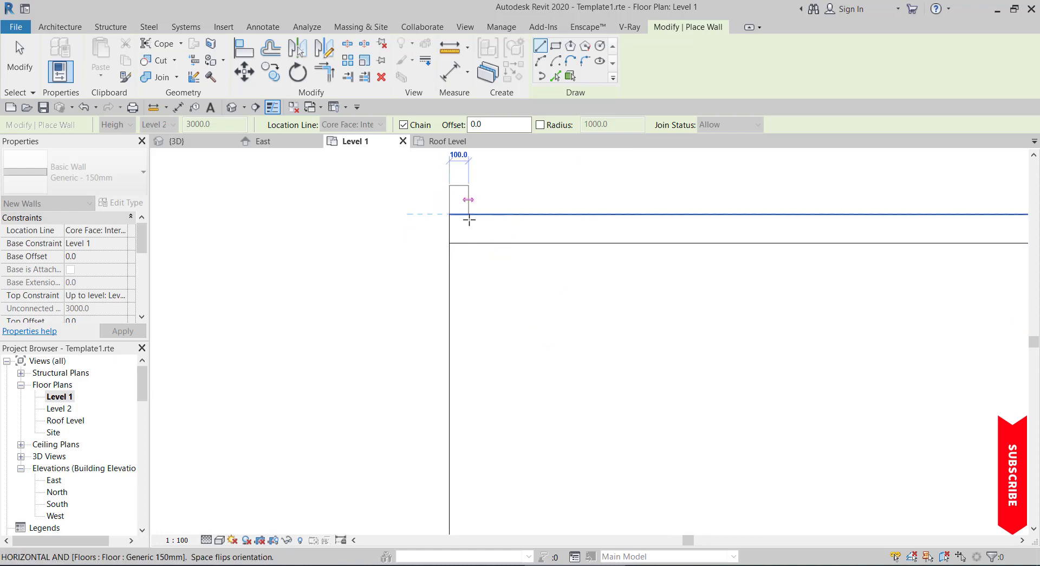
key(Escape)
Step: Continue the chained wall along the floor's west edge from the northwest to the southwest corner with Location Line Core Face: Interior
click(450, 214)
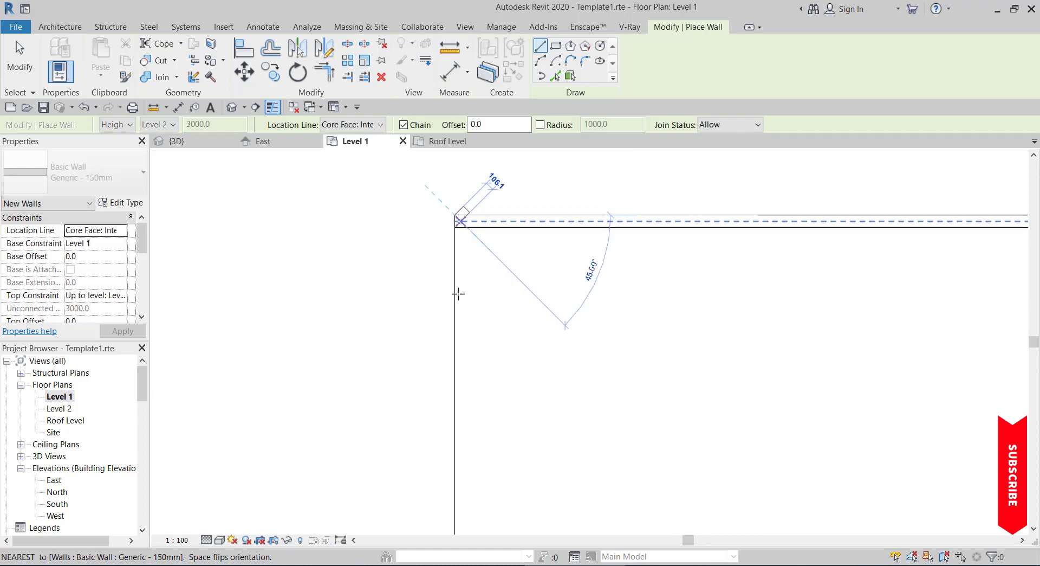
scroll(454, 197, down, 5)
scroll(455, 336, up, 5)
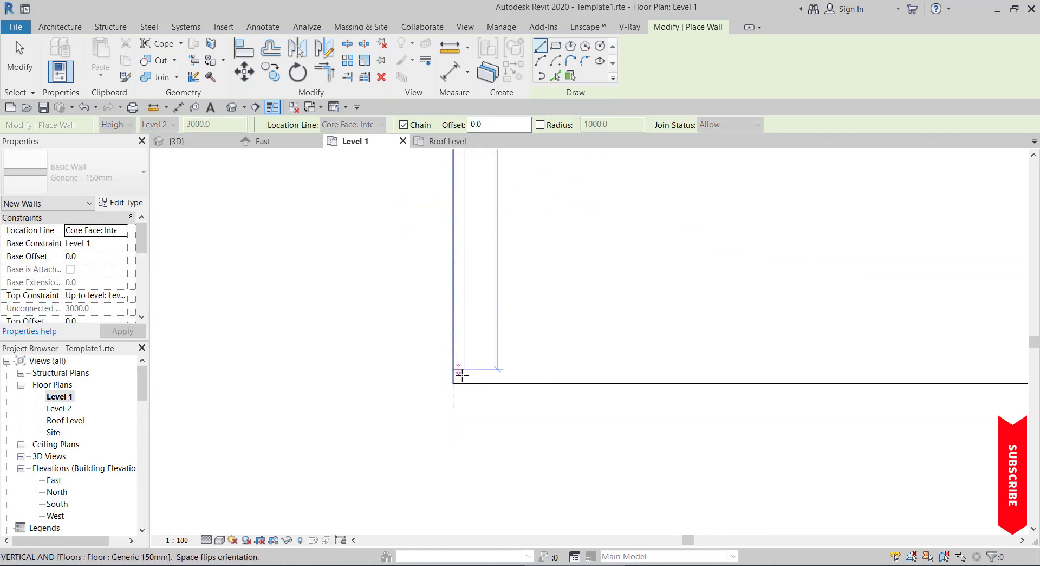
click(460, 378)
key(Escape)
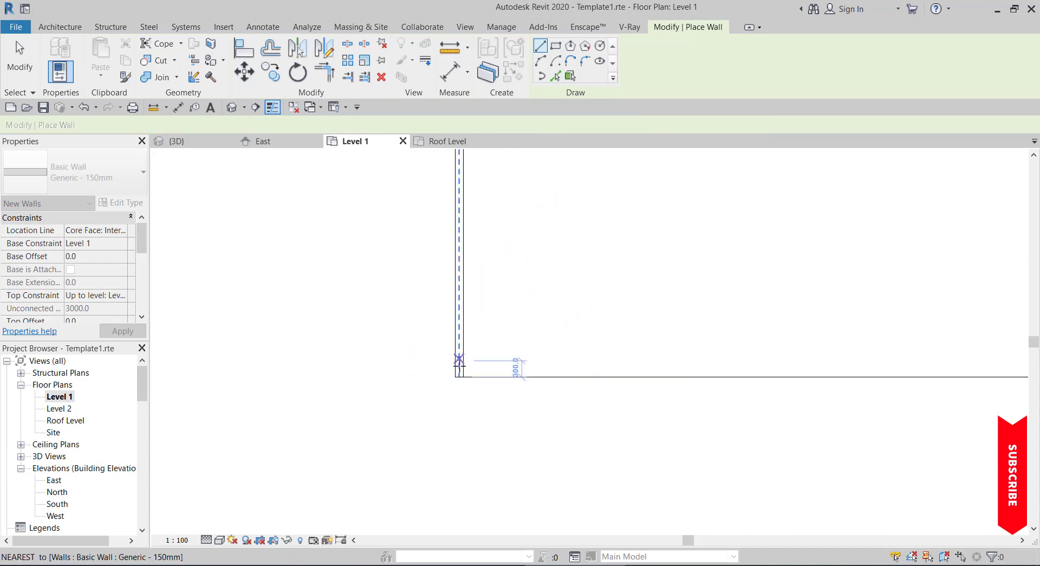
Step: Draw a Core Face: Interior wall along the floor's south edge from the southwest to the southeast corner
click(459, 376)
scroll(459, 376, down, 2)
scroll(715, 358, up, 5)
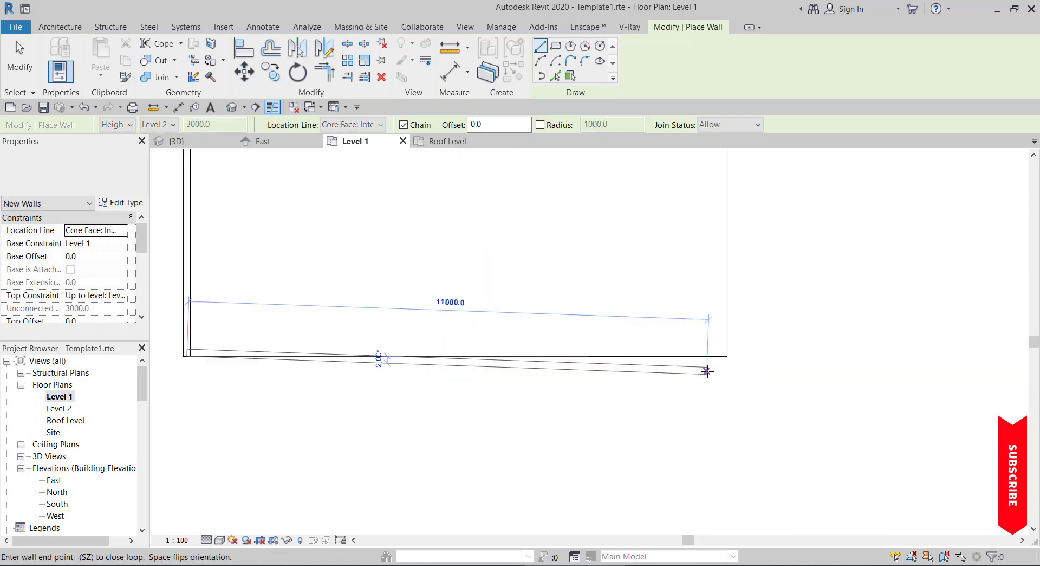
click(725, 349)
scroll(721, 349, down, 6)
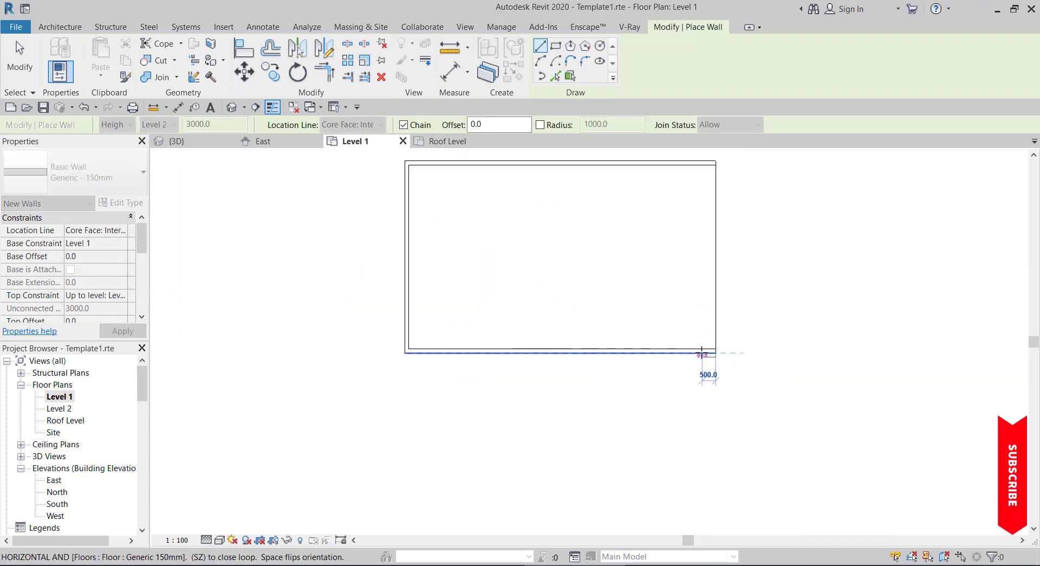
key(Escape)
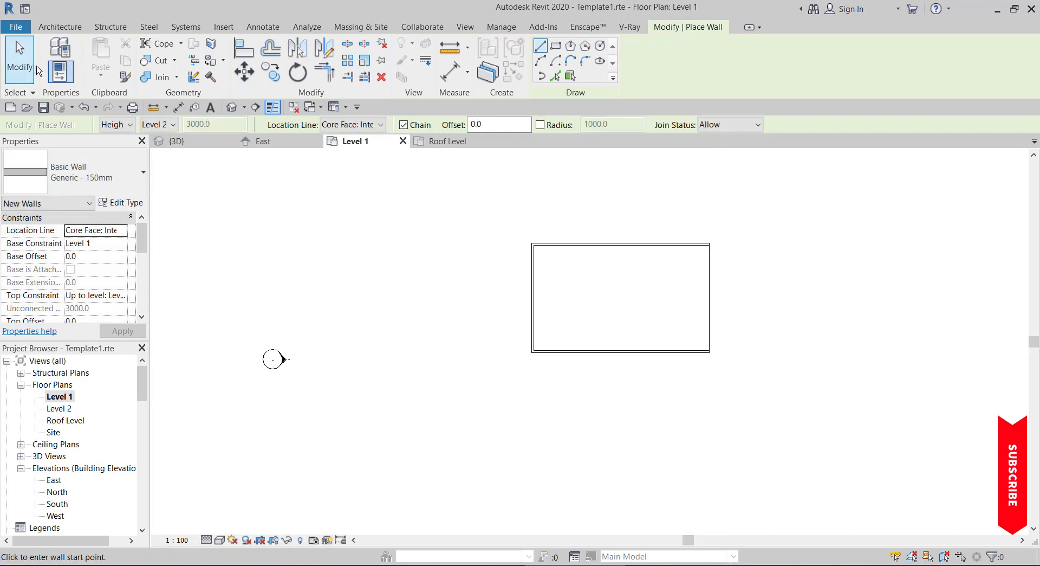
Step: Set the Location Line to Core Face: Exterior and draw a wall along the floor's east edge from the southeast to the northeast corner
click(358, 125)
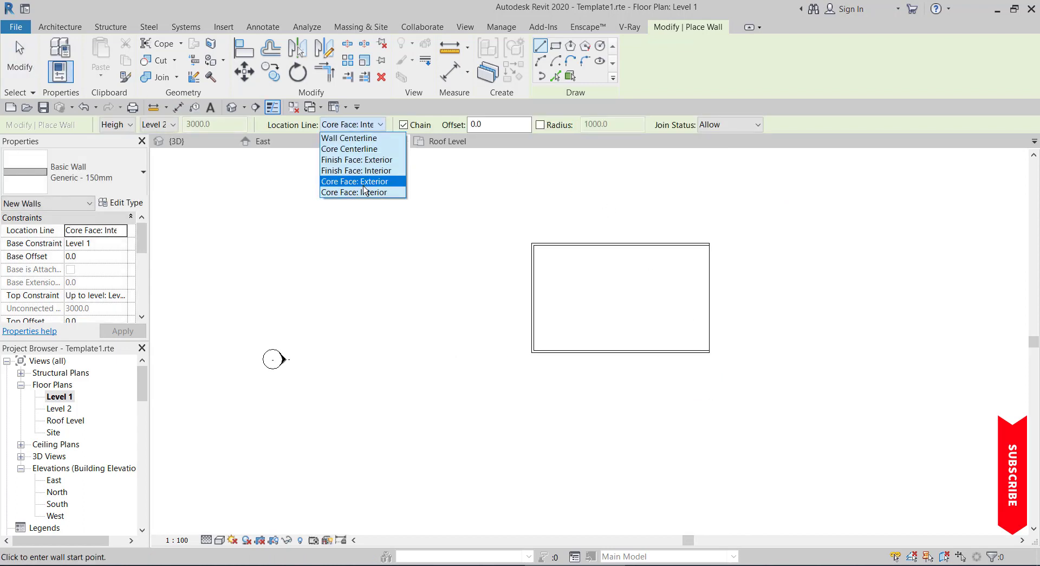
click(355, 184)
scroll(705, 344, up, 3)
scroll(698, 337, up, 3)
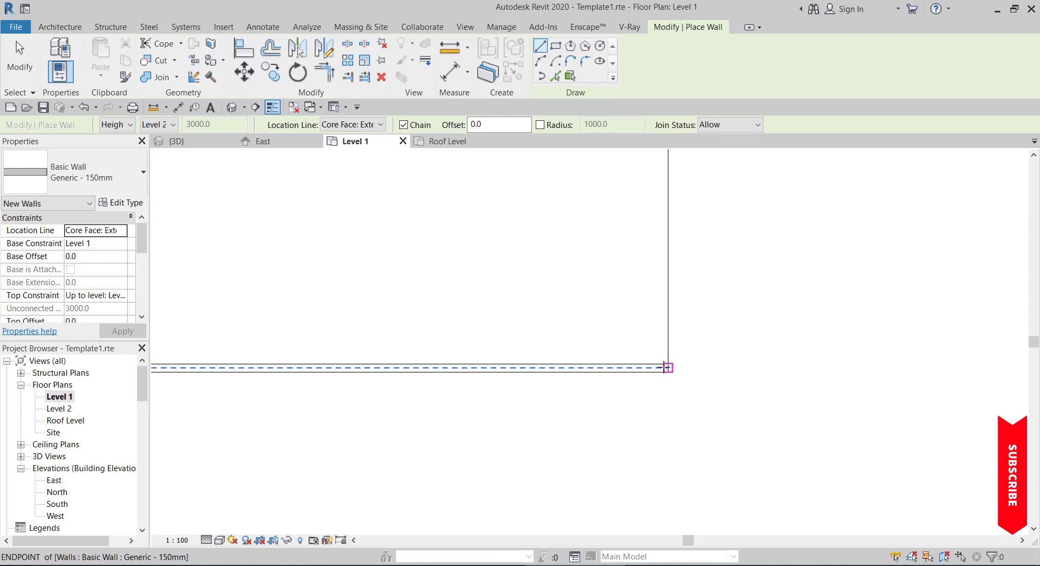
click(669, 358)
scroll(675, 298, down, 3)
scroll(672, 206, up, 4)
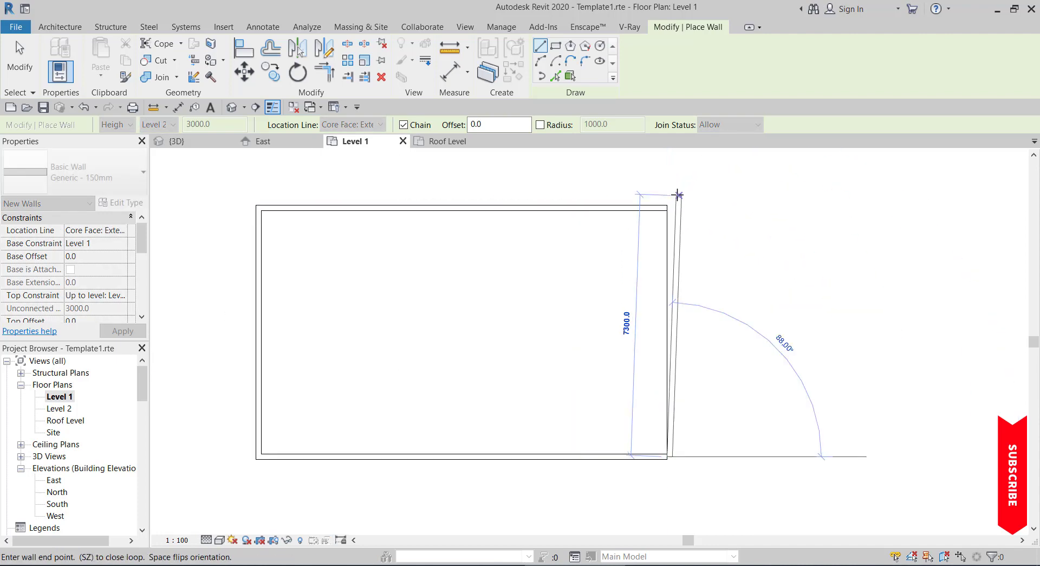
click(665, 215)
scroll(666, 215, down, 3)
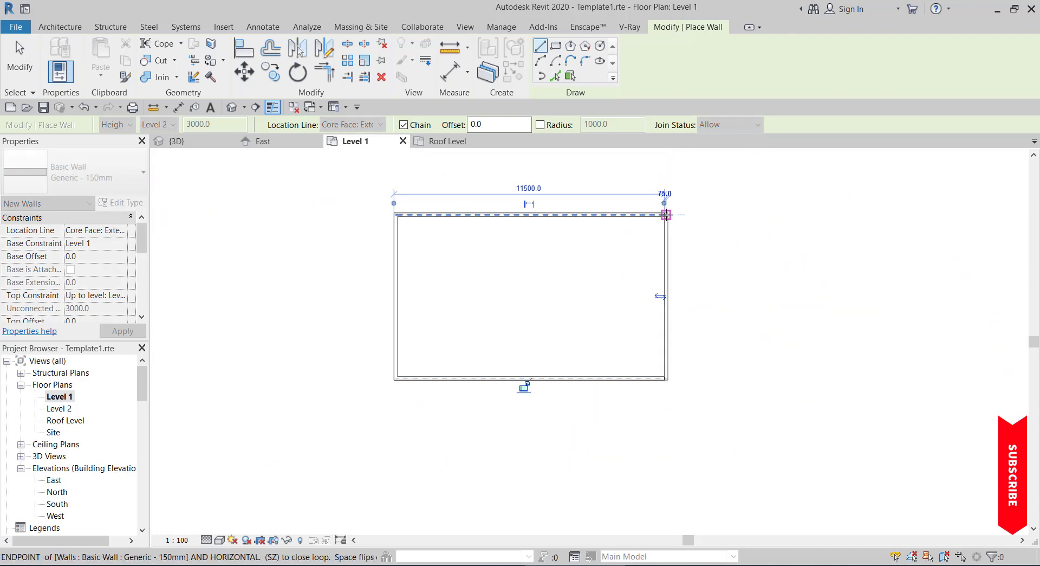
key(Escape)
key(Escape)
scroll(639, 241, down, 2)
scroll(516, 214, up, 2)
scroll(515, 214, down, 3)
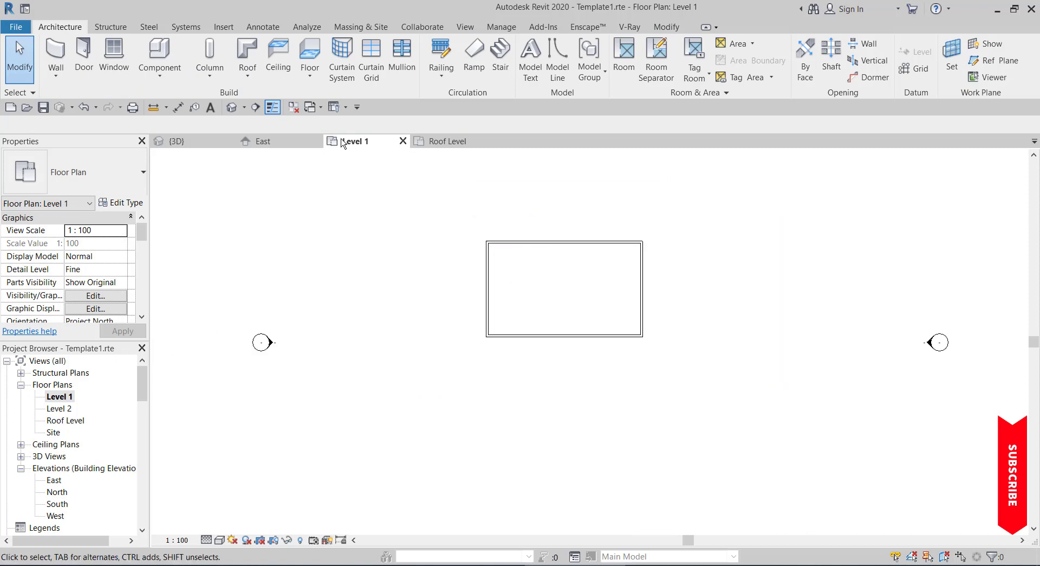
Step: Inspect the four walls around the floor in the 3D view, and return to the Level 1 plan
click(196, 142)
scroll(611, 319, down, 2)
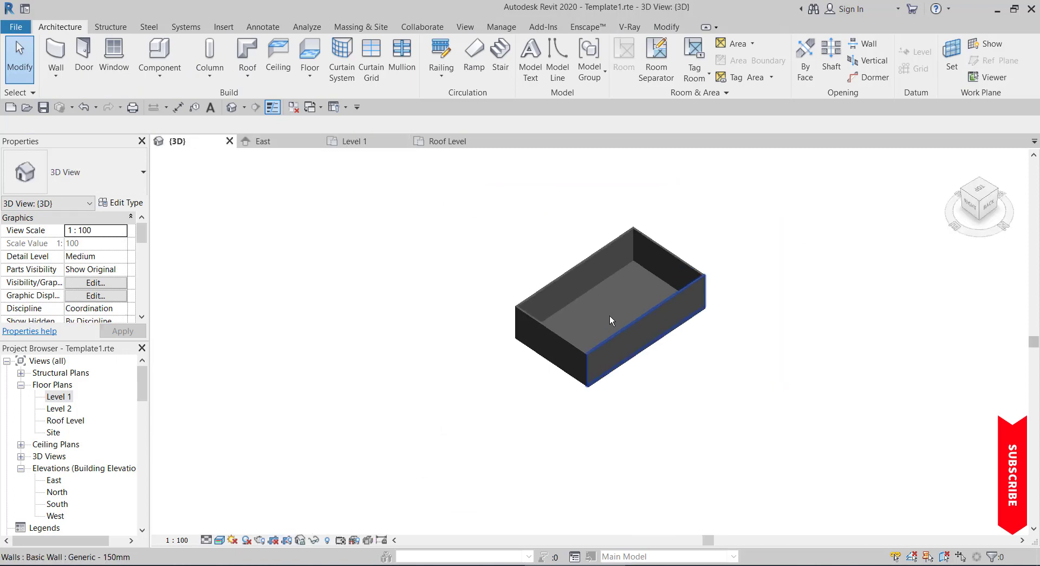
scroll(531, 290, up, 2)
scroll(542, 352, down, 2)
scroll(479, 255, up, 2)
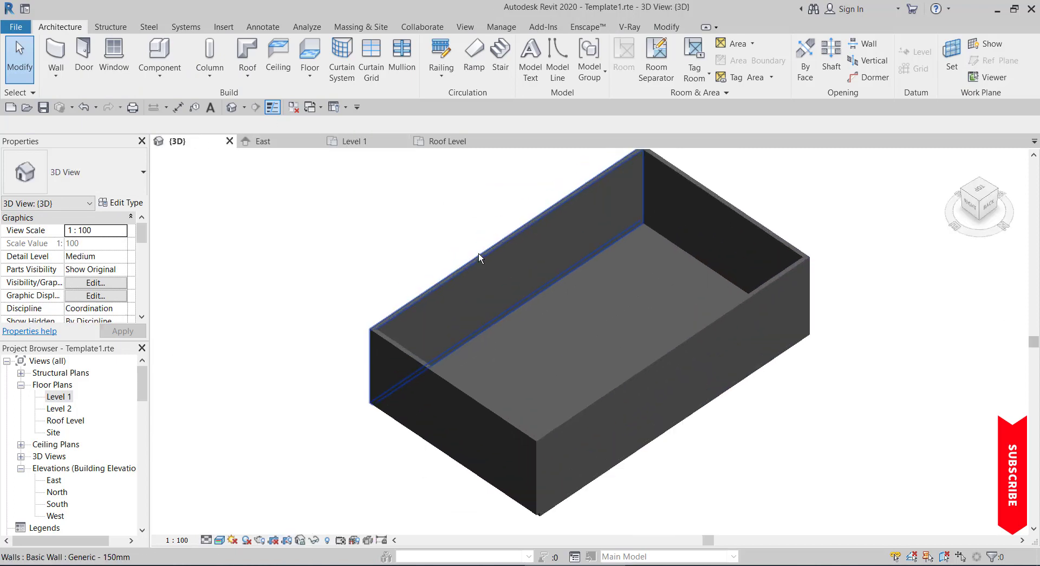
scroll(482, 260, down, 2)
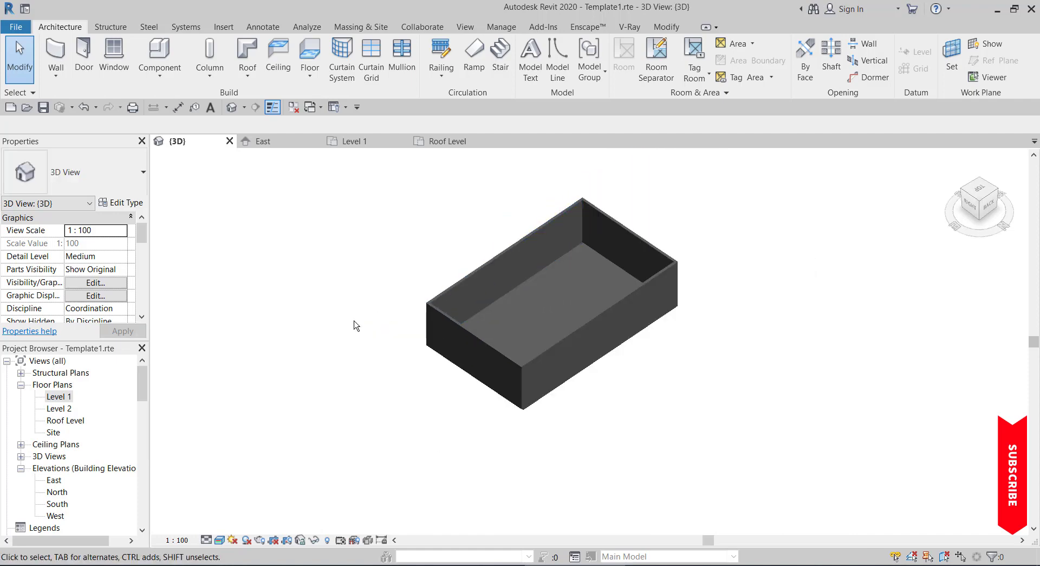
shift+middle_drag(356, 325, 571, 298)
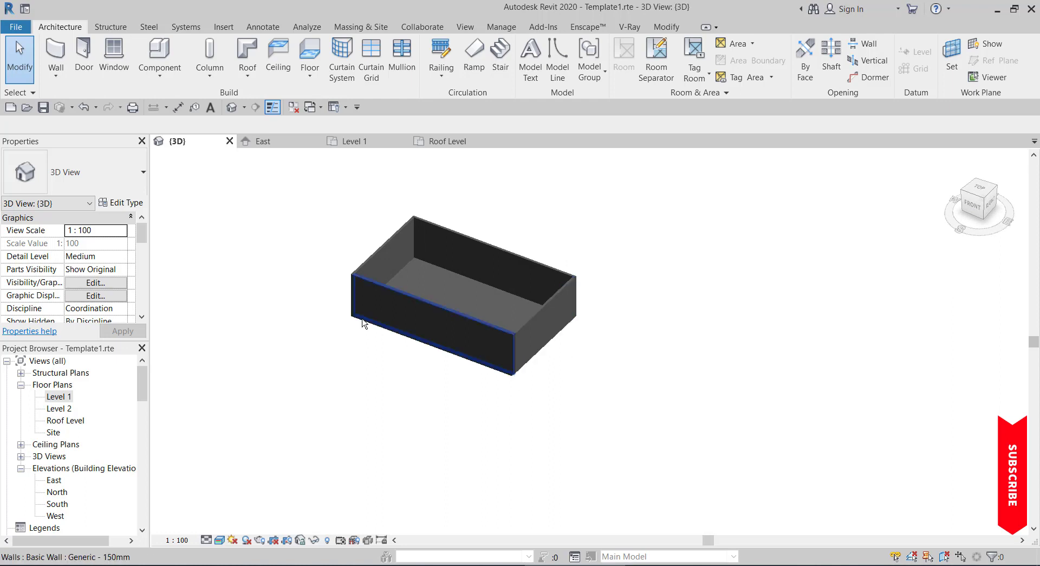
double_click(59, 397)
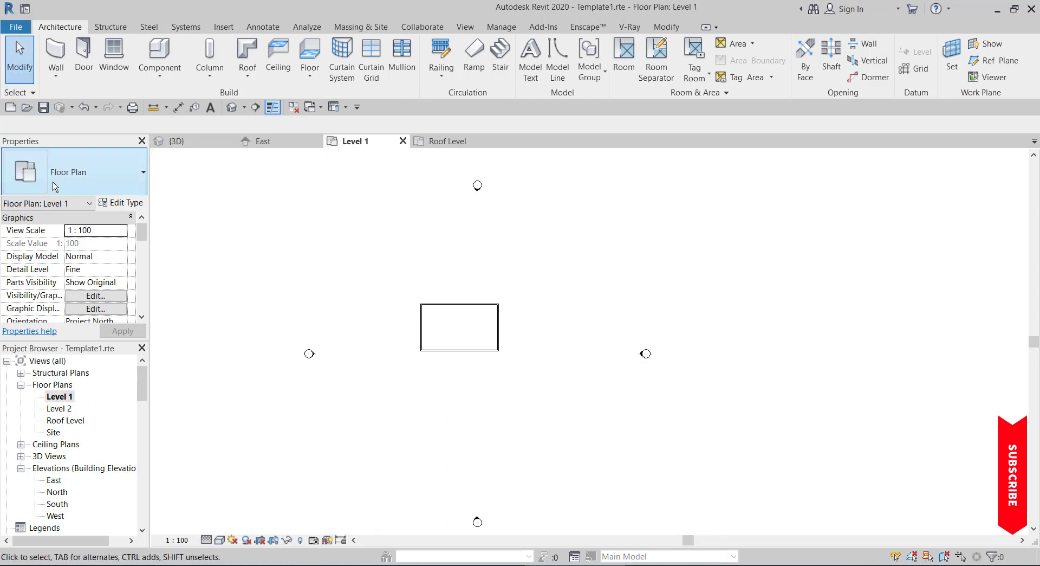
click(60, 59)
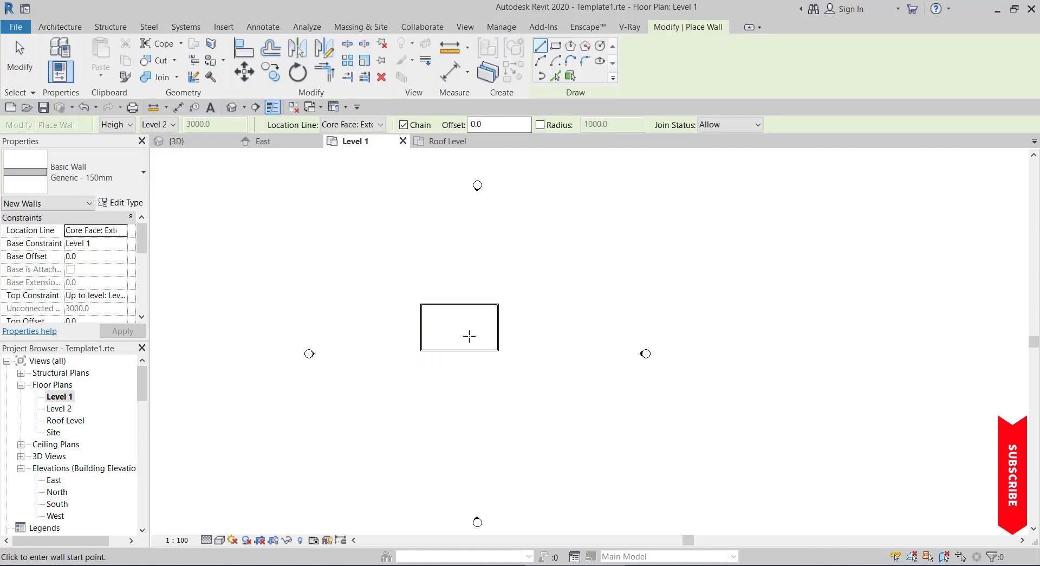
scroll(471, 336, up, 3)
click(7, 71)
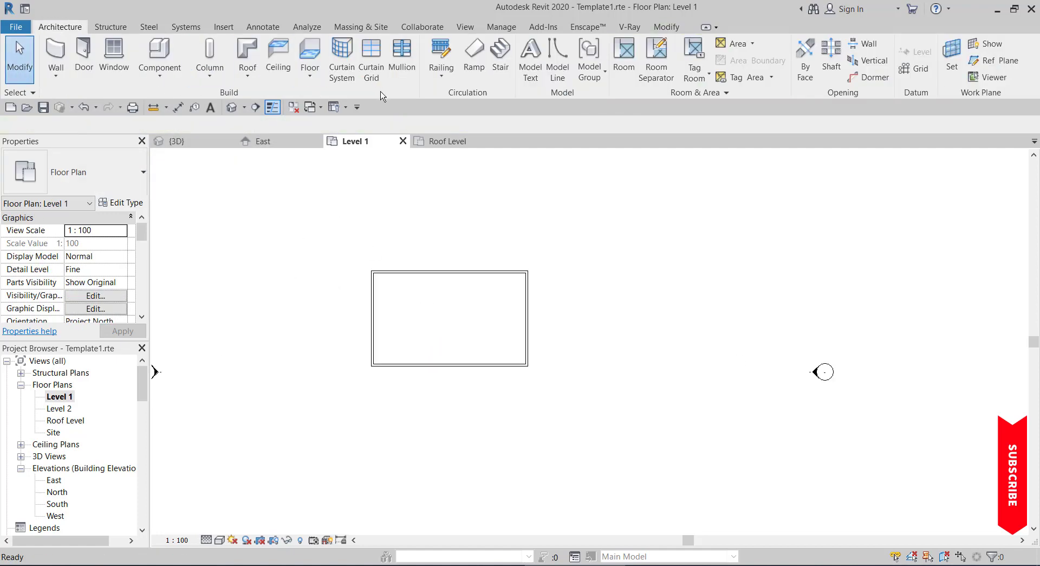
Step: Place an aligned dimension across the west wall's thickness near its north end
click(172, 111)
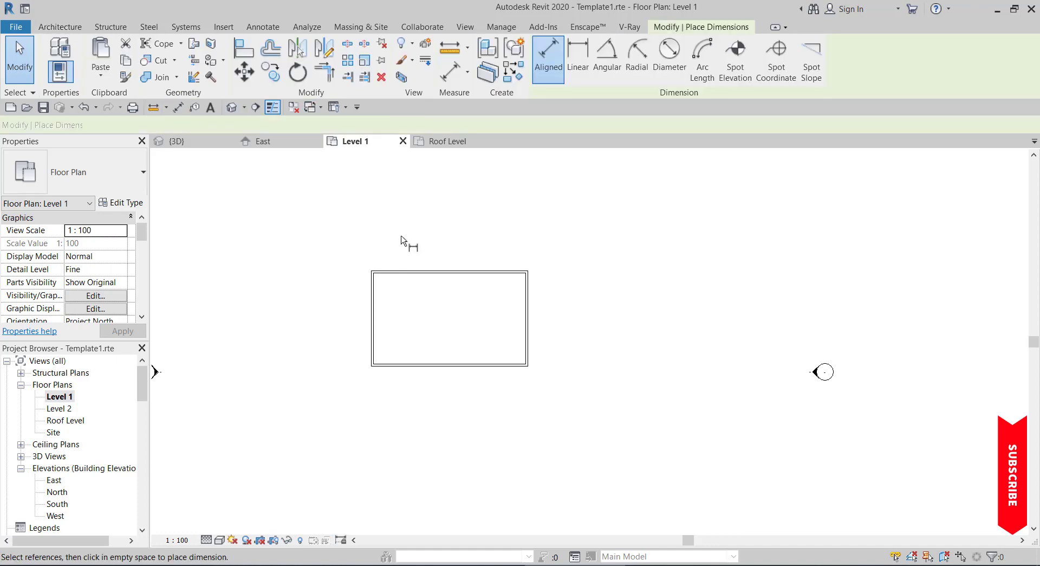
scroll(348, 372, up, 3)
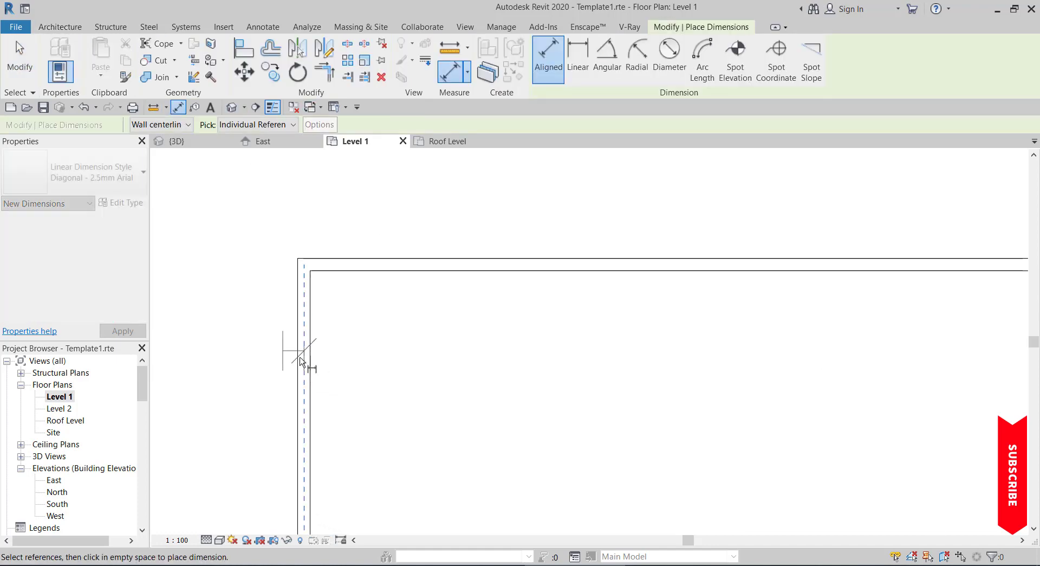
scroll(288, 360, up, 2)
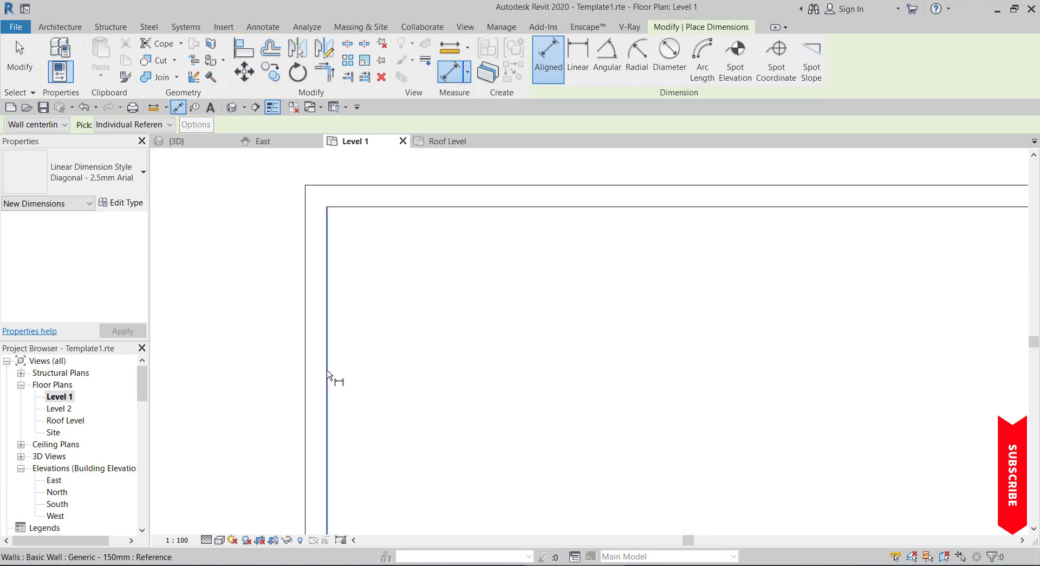
click(326, 372)
click(305, 370)
scroll(268, 358, down, 1)
scroll(268, 358, down, 2)
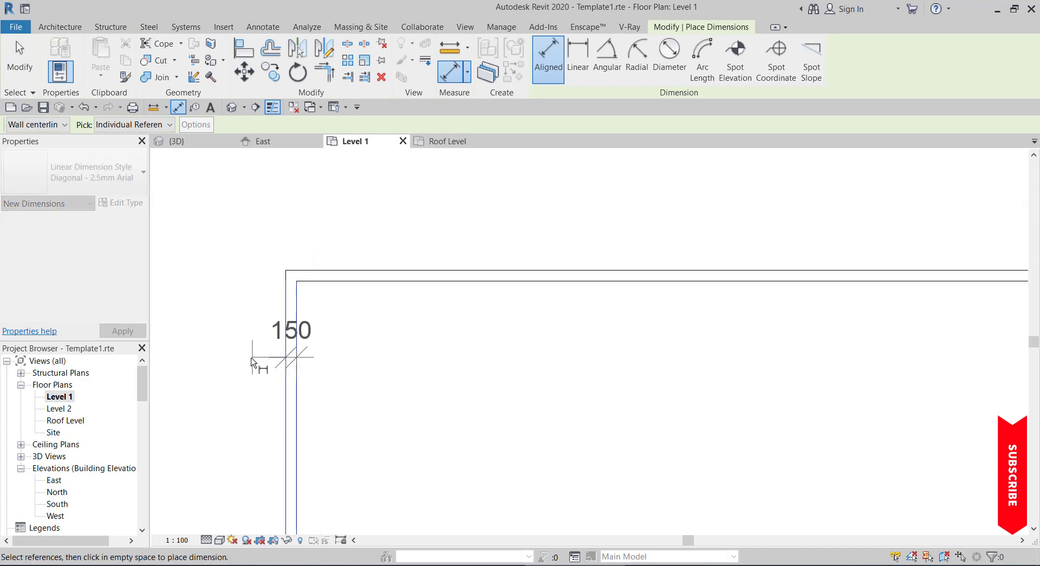
click(249, 362)
scroll(252, 331, down, 4)
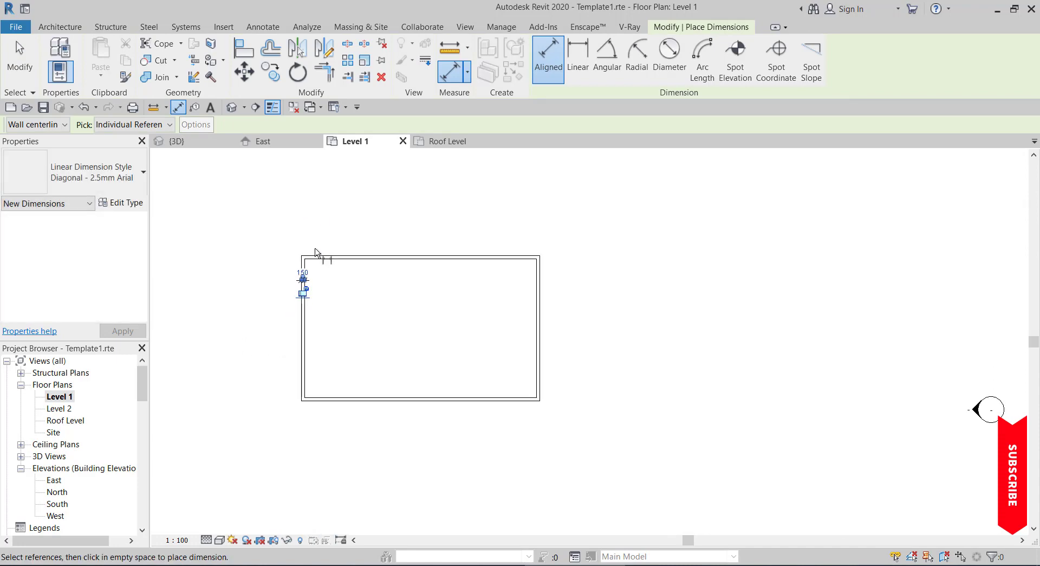
key(Escape)
key(Escape)
scroll(384, 262, up, 2)
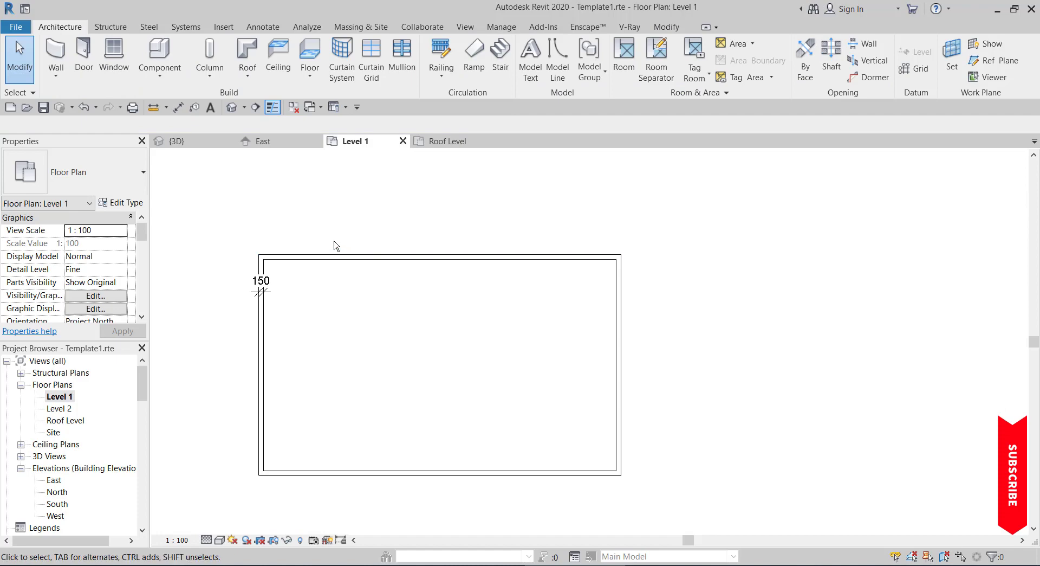
click(55, 54)
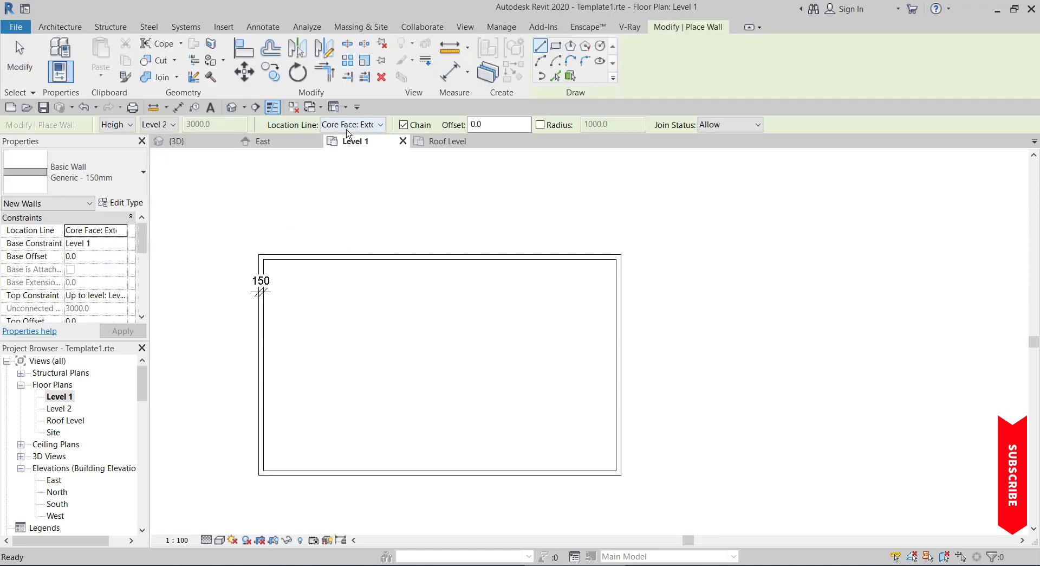
click(350, 125)
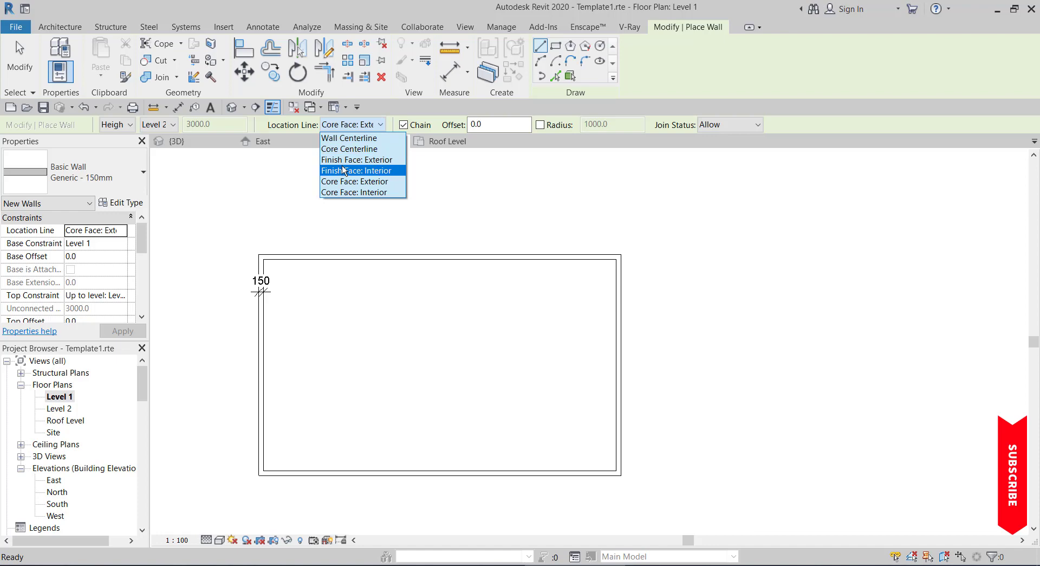
click(284, 302)
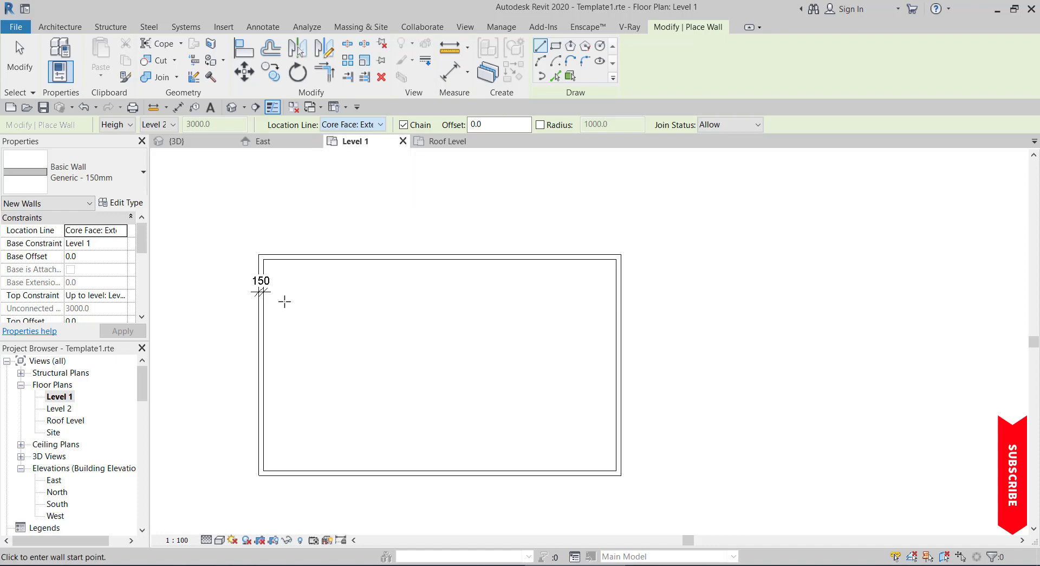
key(Escape)
Step: Delete the wall on the floor's west edge
click(267, 313)
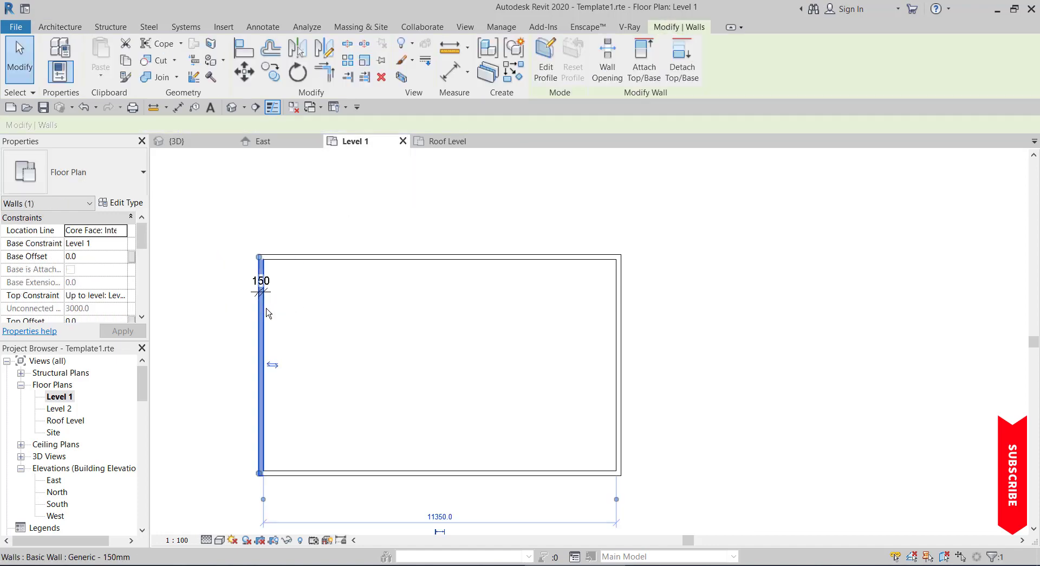
key(Delete)
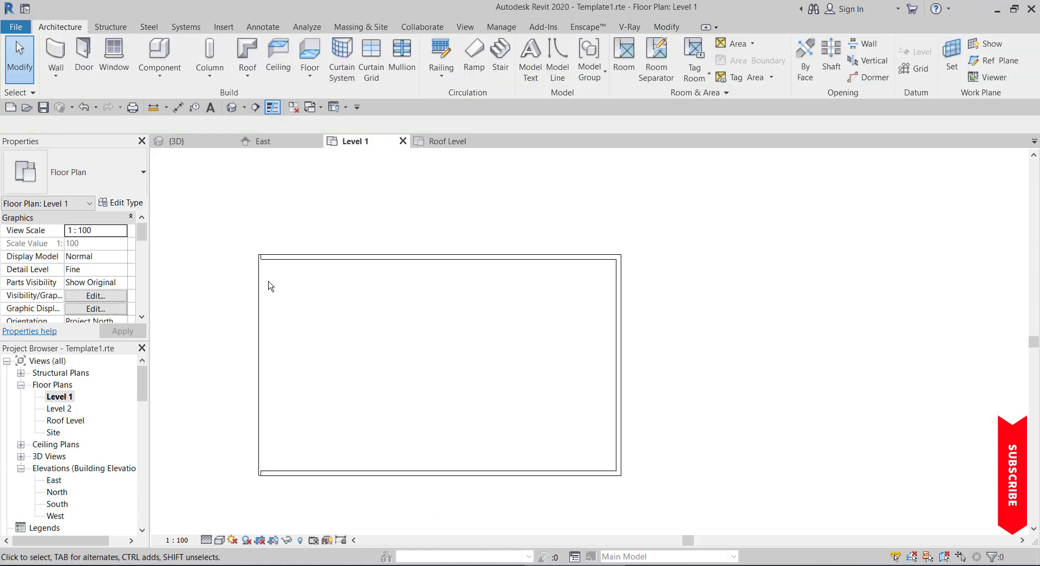
Step: Redraw the west wall from the northwest to the southwest corner with Location Line set to Finish Face: Interior
click(56, 54)
click(353, 124)
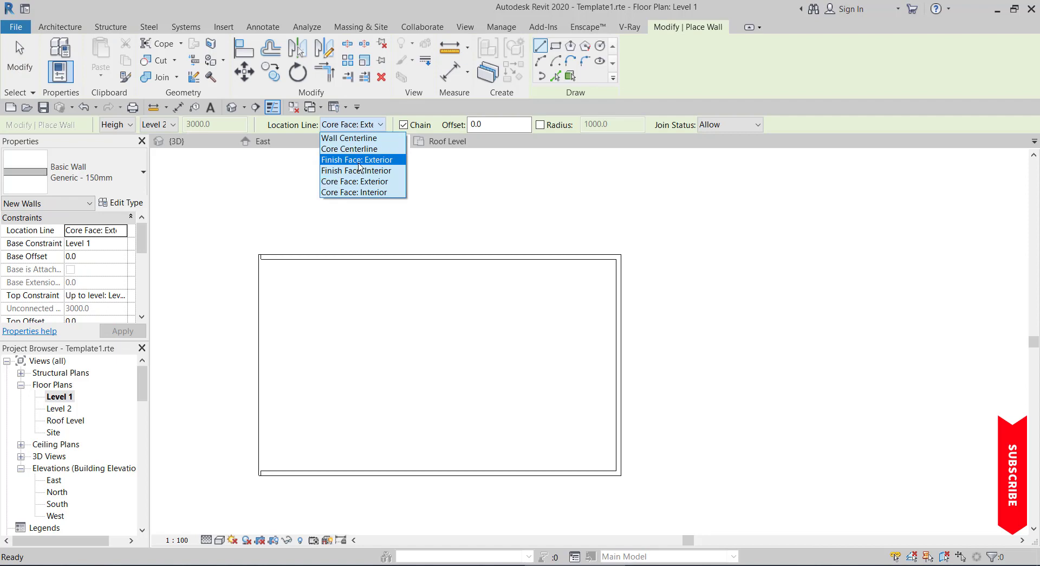
click(350, 170)
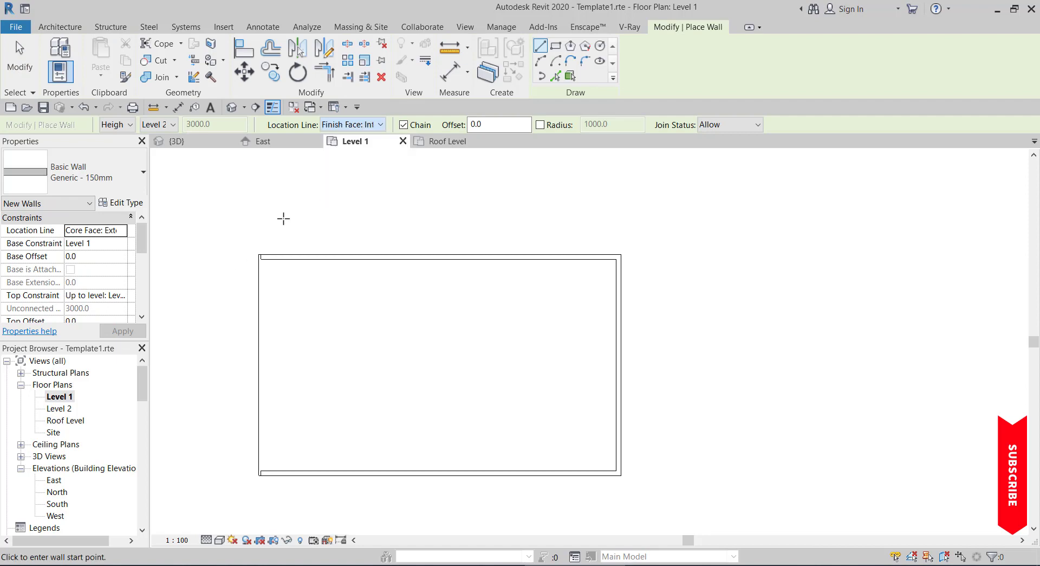
scroll(243, 277, up, 3)
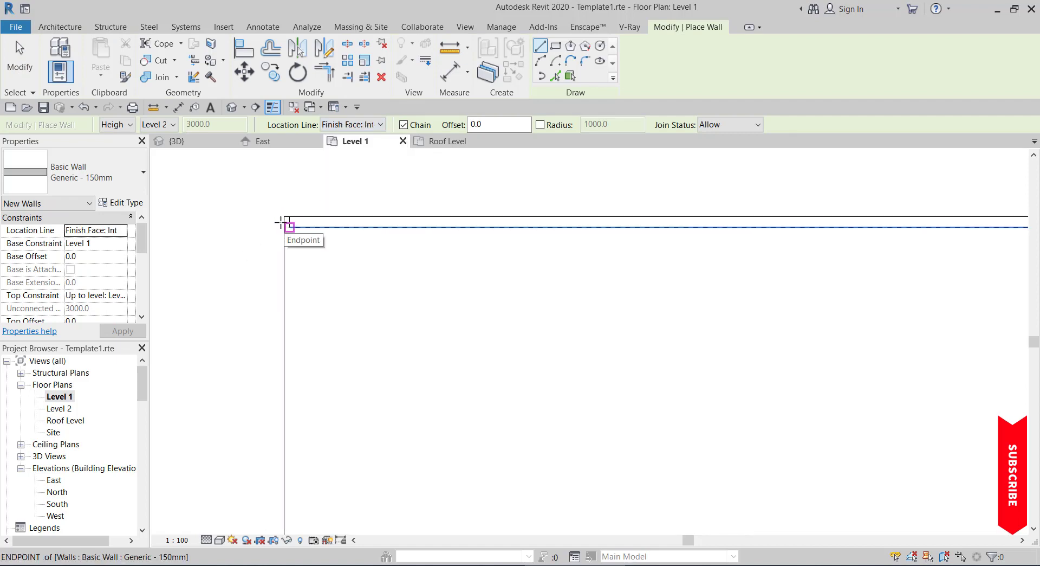
click(290, 217)
scroll(294, 226, down, 3)
scroll(304, 363, up, 5)
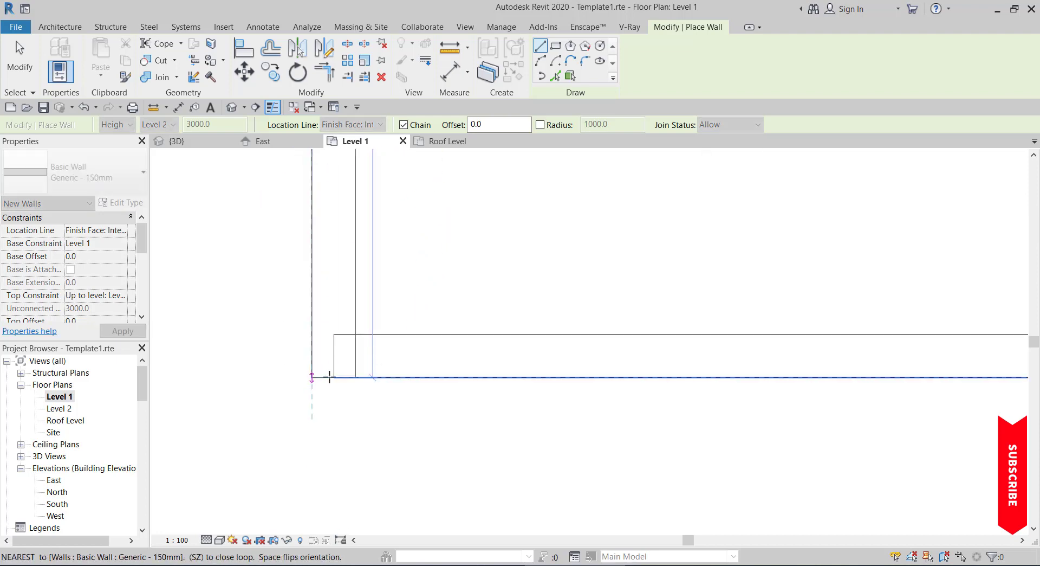
click(327, 375)
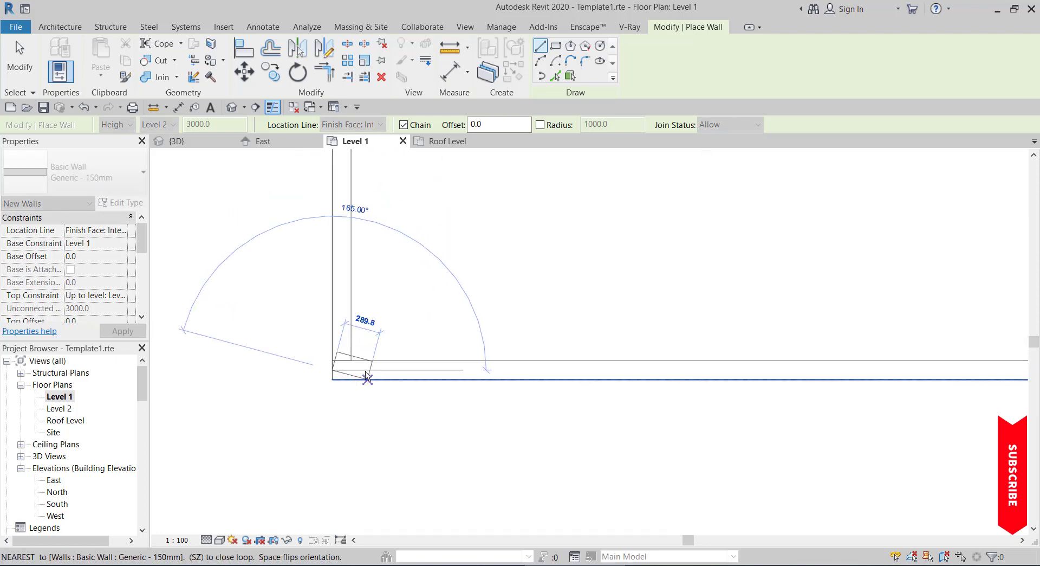
key(Escape)
scroll(360, 356, down, 3)
key(Escape)
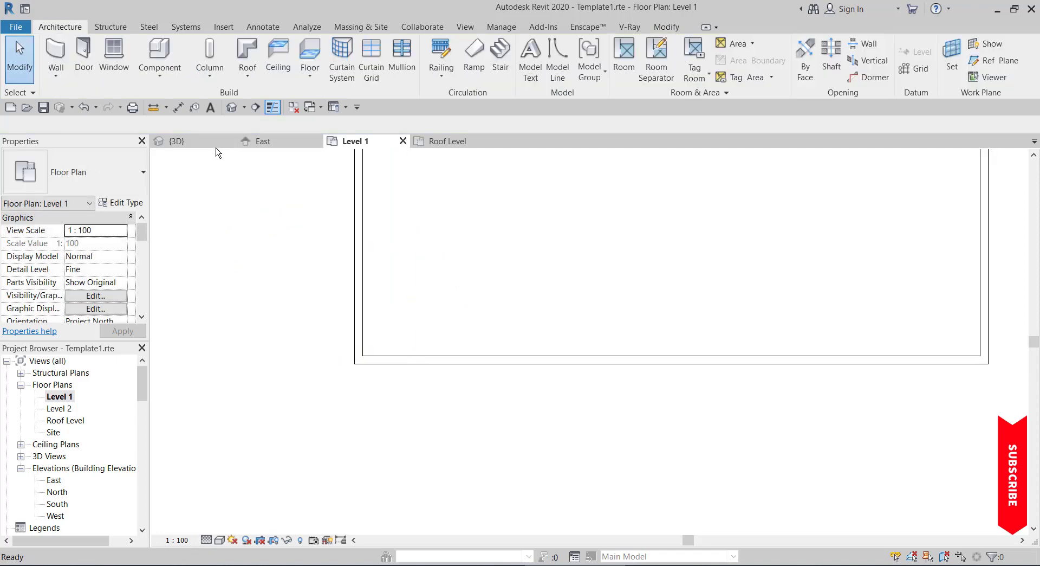
Step: Examine the corner joint of the enclosing walls in the 3D view, and return to the Level 1 plan
click(191, 141)
scroll(440, 325, up, 3)
scroll(618, 349, up, 5)
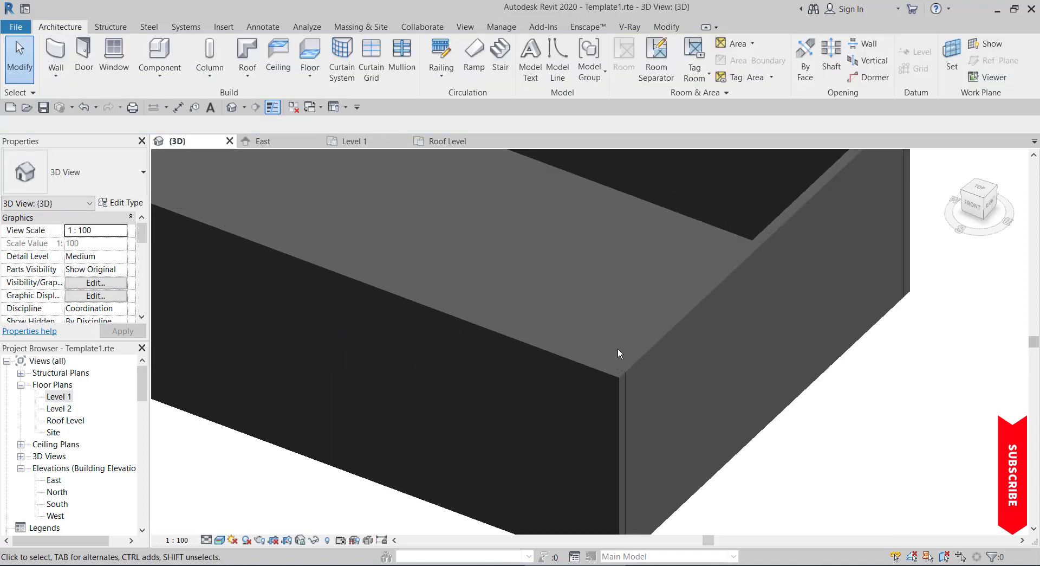
scroll(638, 339, down, 3)
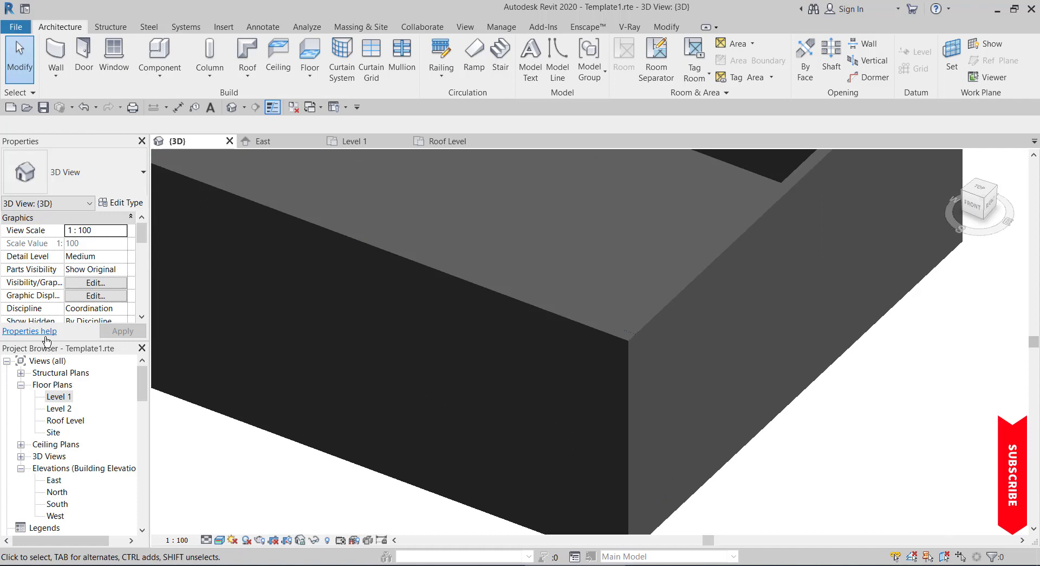
double_click(57, 396)
scroll(488, 302, down, 5)
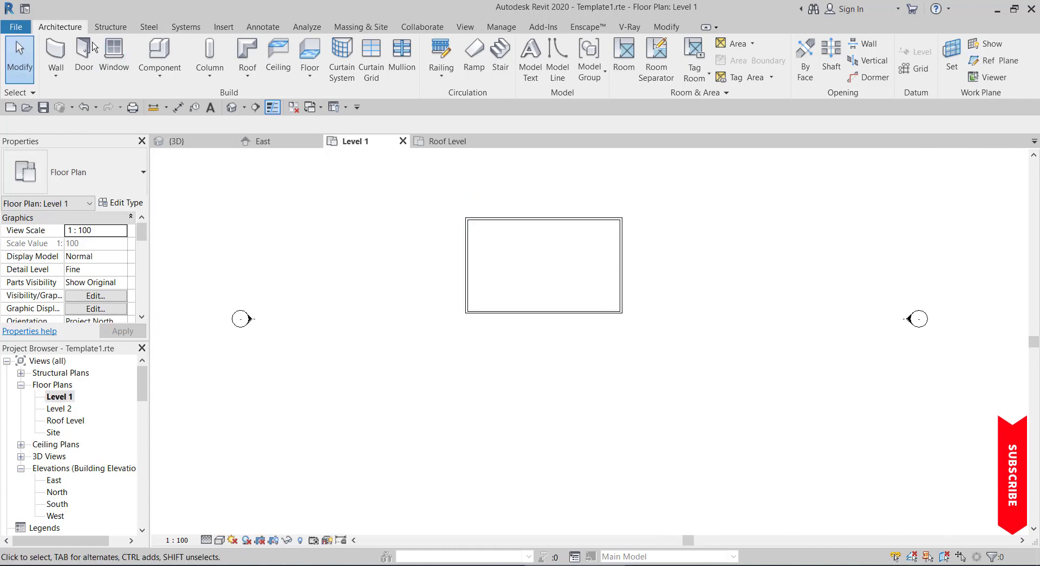
Step: Draw a Generic - 150mm wall with a 1000 offset outside the north wall, from the northwest to the northeast corner
click(54, 52)
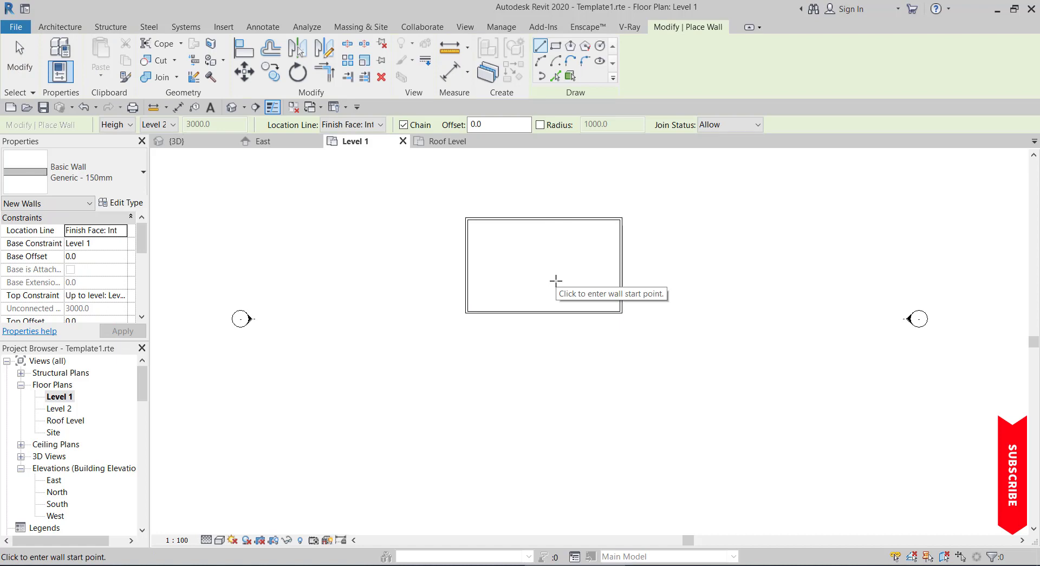
scroll(401, 303, down, 3)
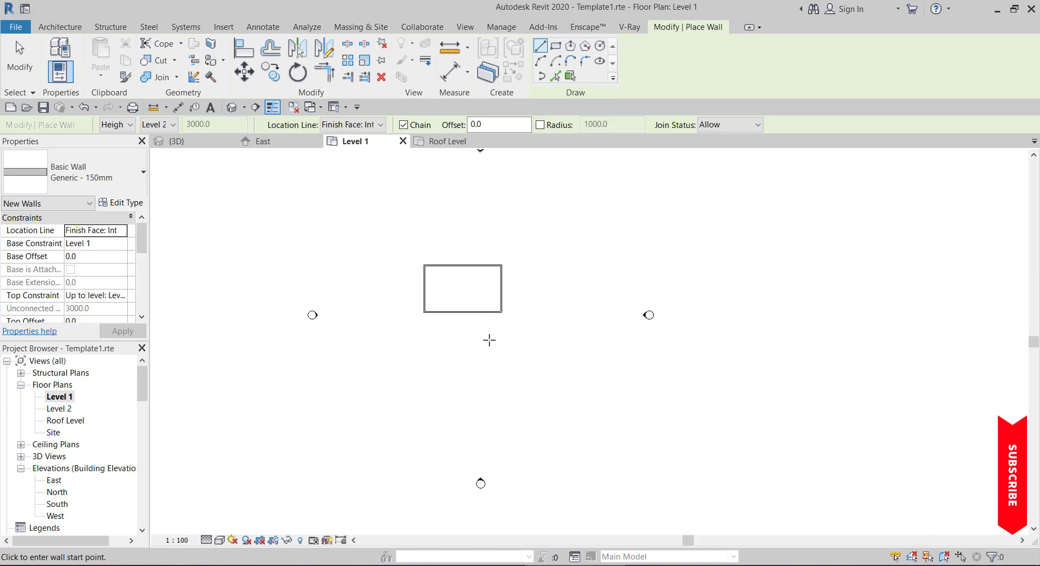
scroll(488, 341, up, 3)
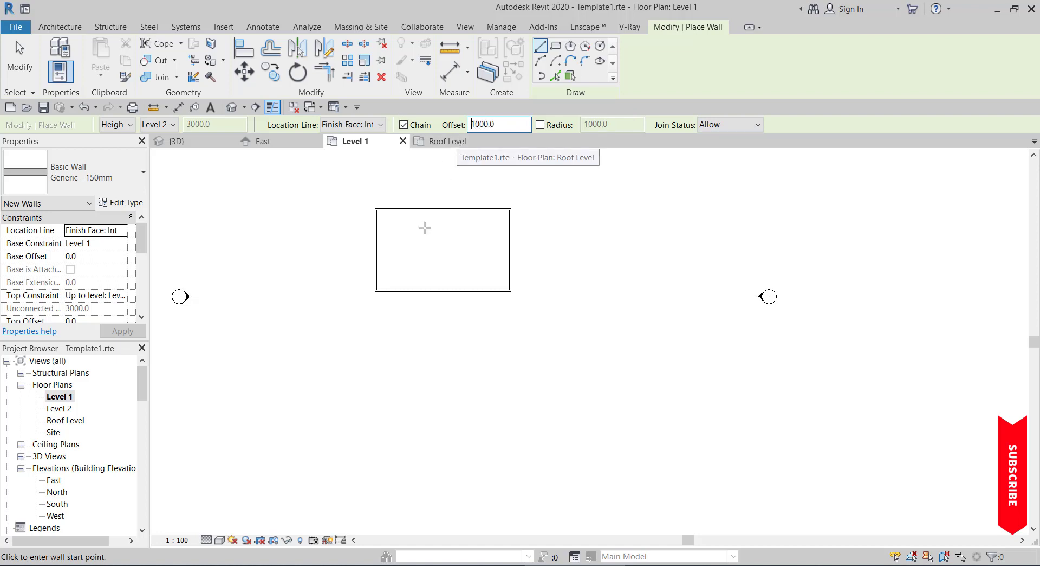
scroll(368, 223, up, 5)
scroll(374, 237, up, 1)
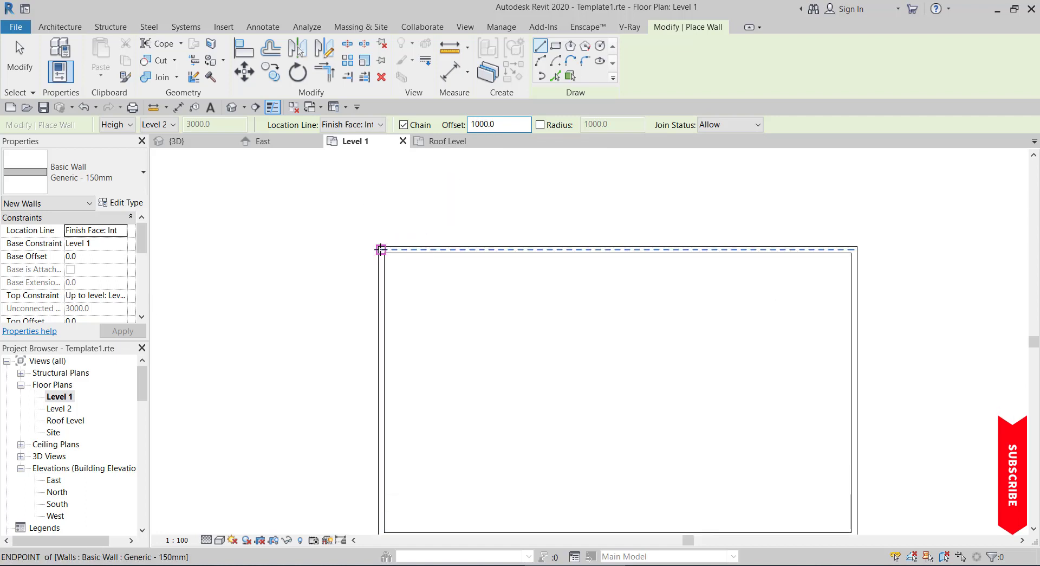
click(380, 249)
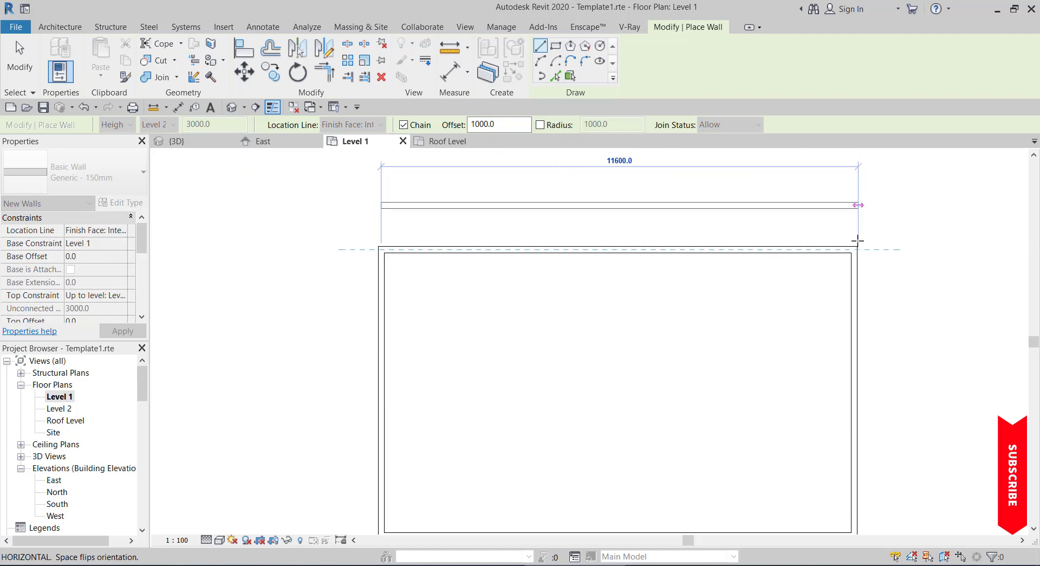
click(858, 240)
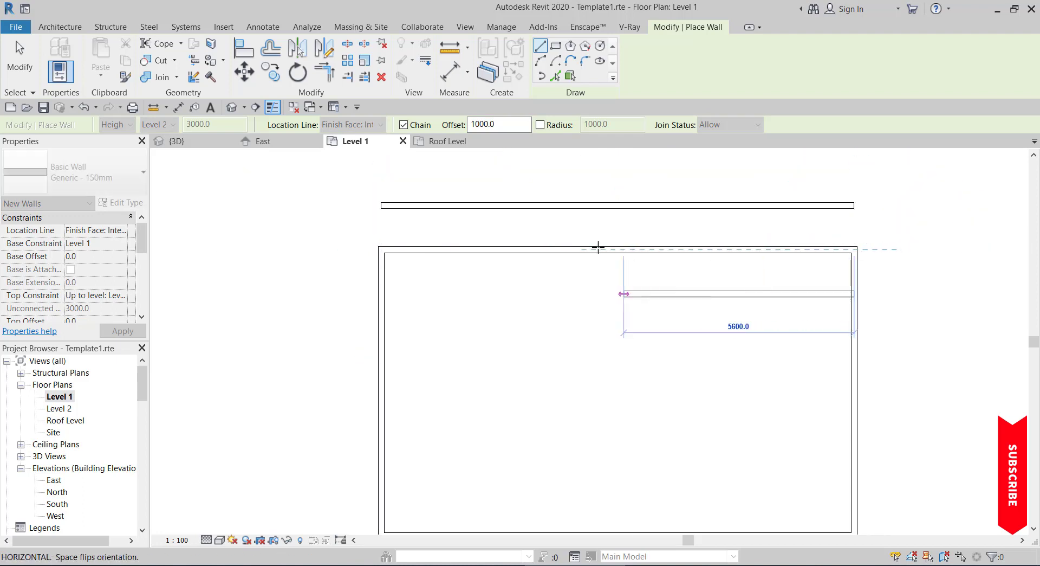
scroll(599, 247, down, 2)
key(Escape)
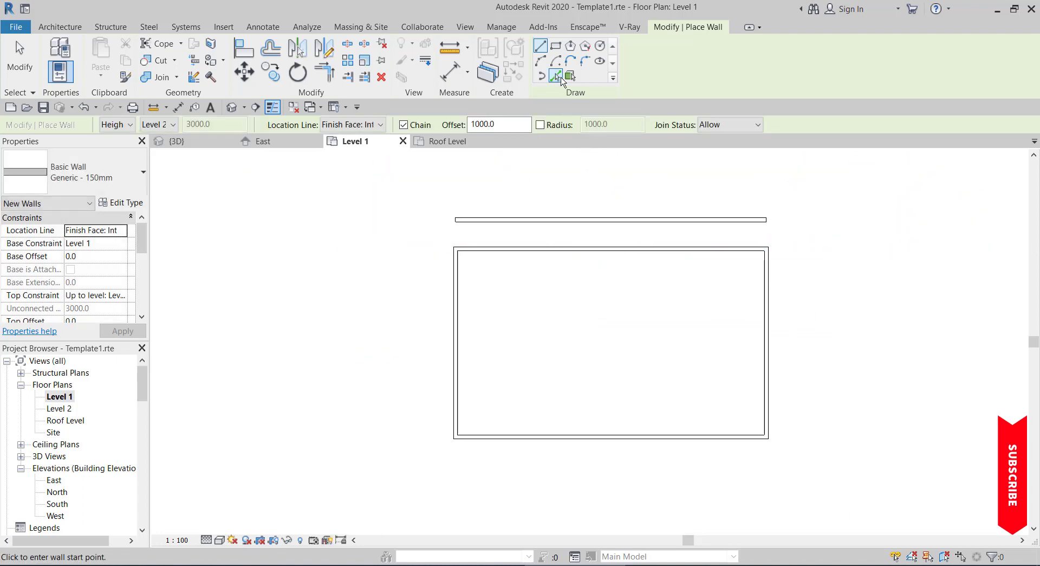
Step: Create a wall by picking the west wall's line with the 1000 offset, placing it outside the building
click(556, 76)
click(456, 293)
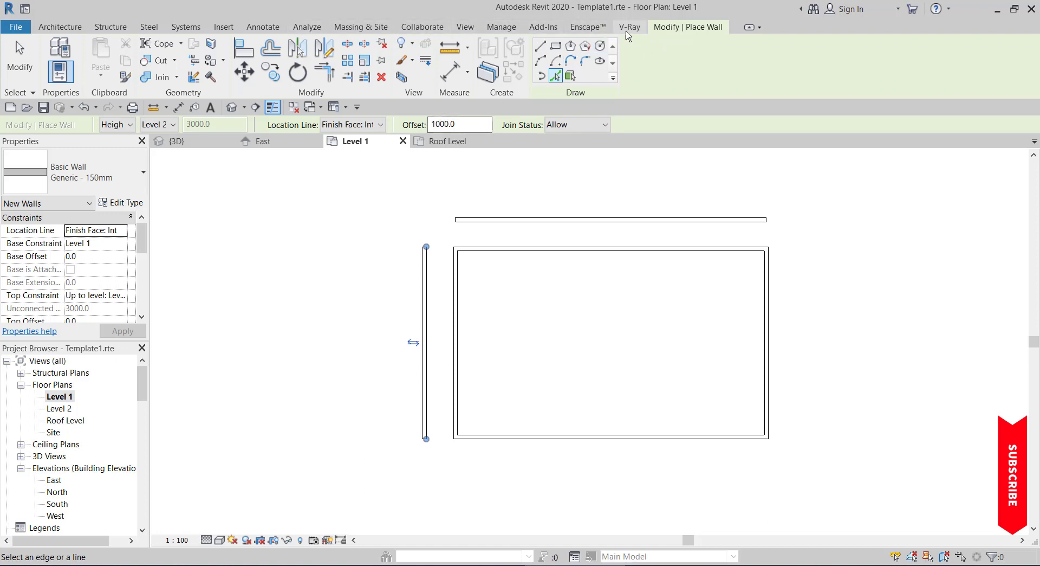
key(Escape)
key(Escape)
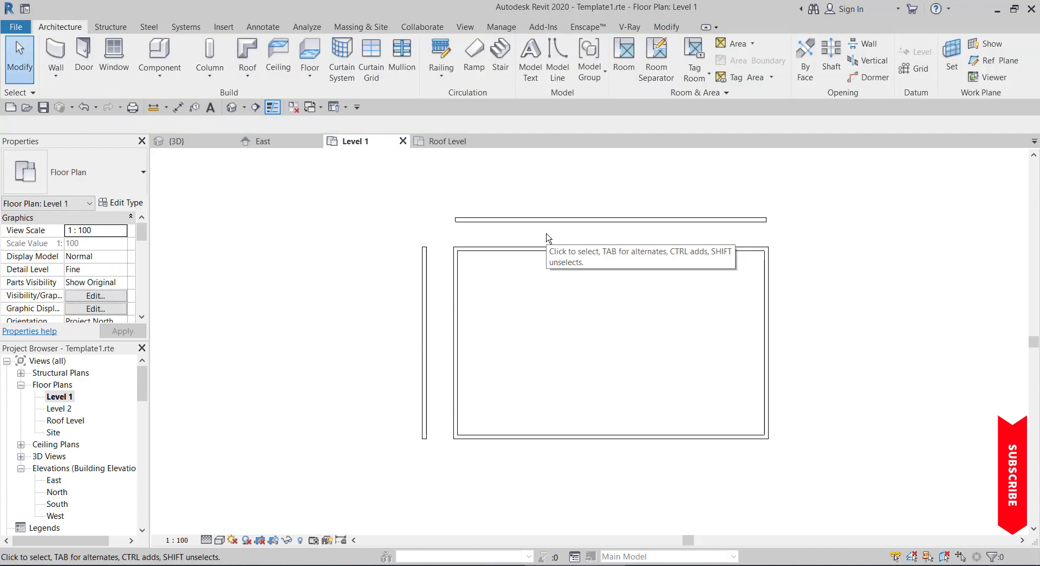
Step: Review the Join Status options for new walls, keeping Allow, and leave the Wall command
scroll(403, 272, down, 1)
scroll(404, 272, down, 2)
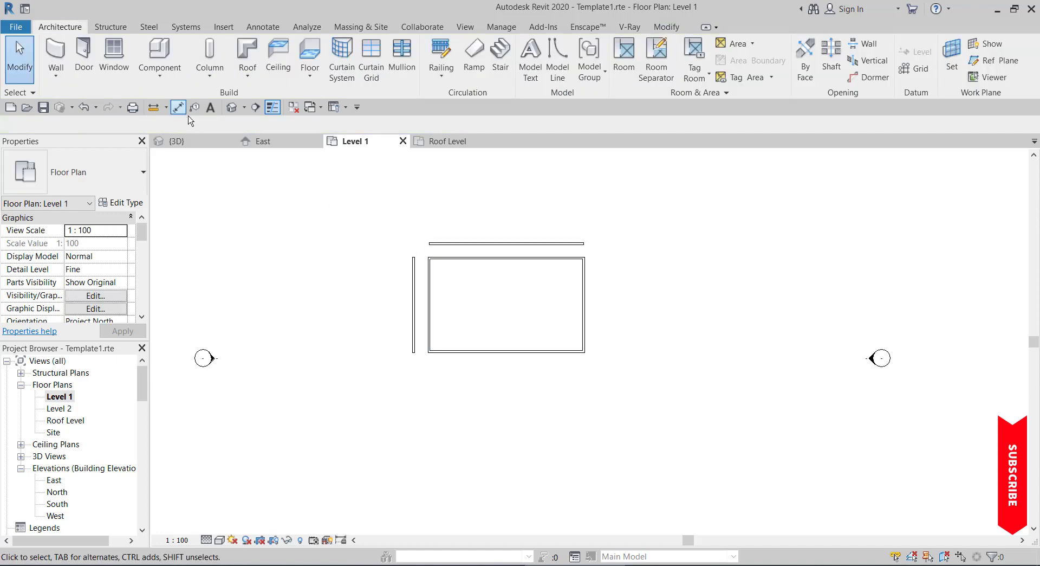
scroll(428, 282, up, 3)
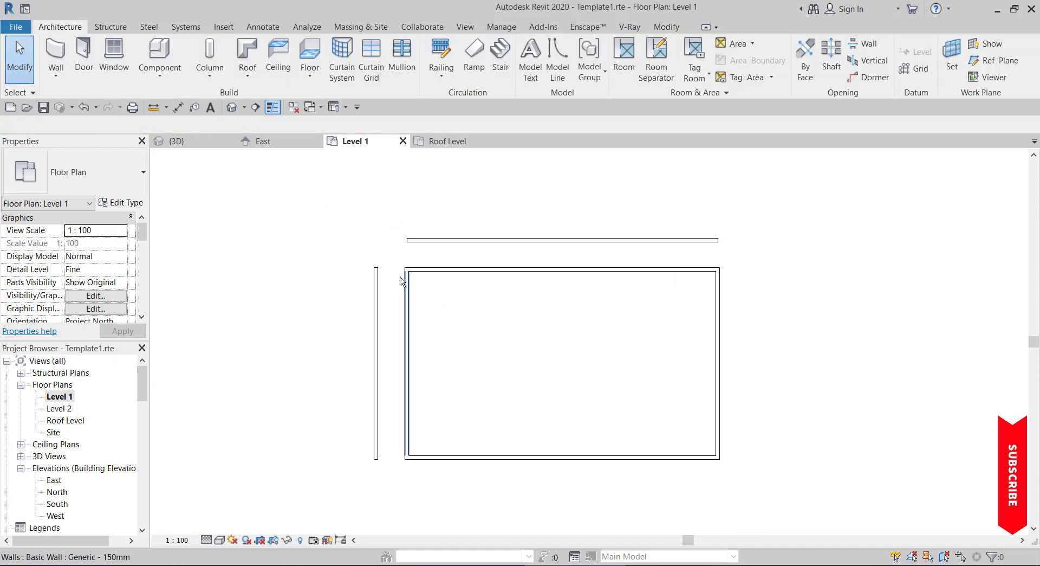
scroll(401, 280, down, 2)
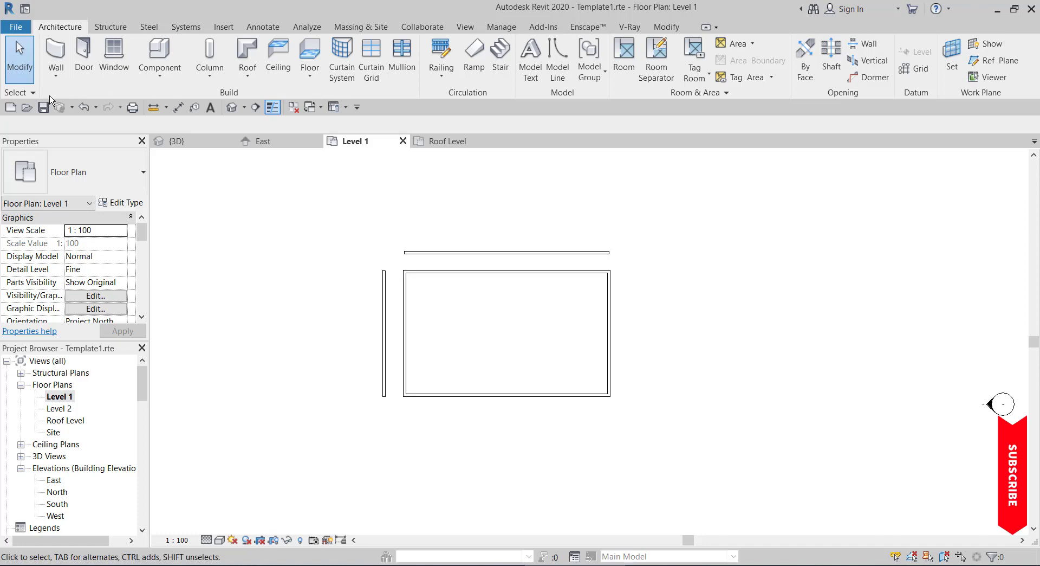
click(55, 57)
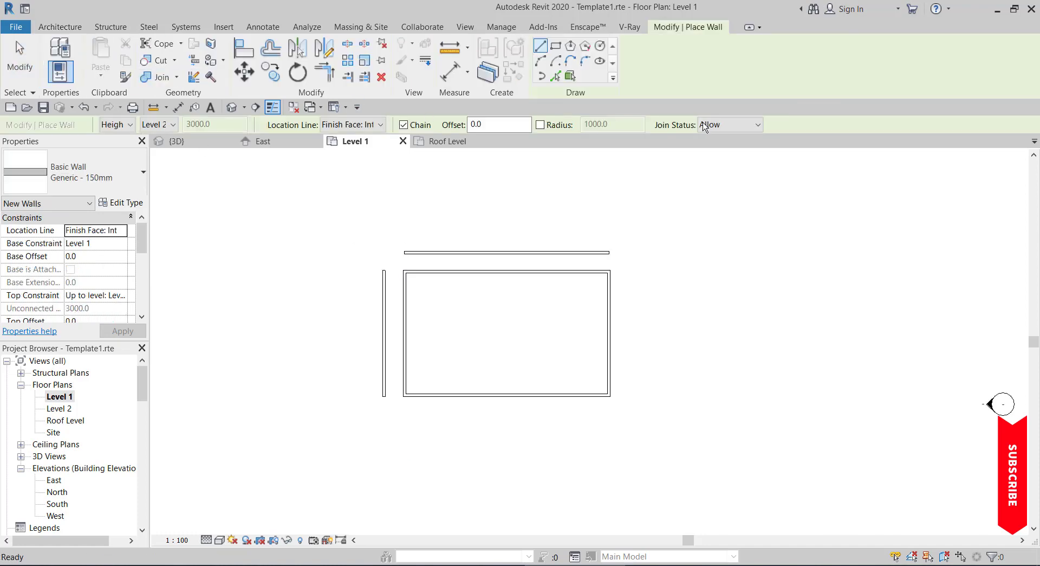
click(711, 126)
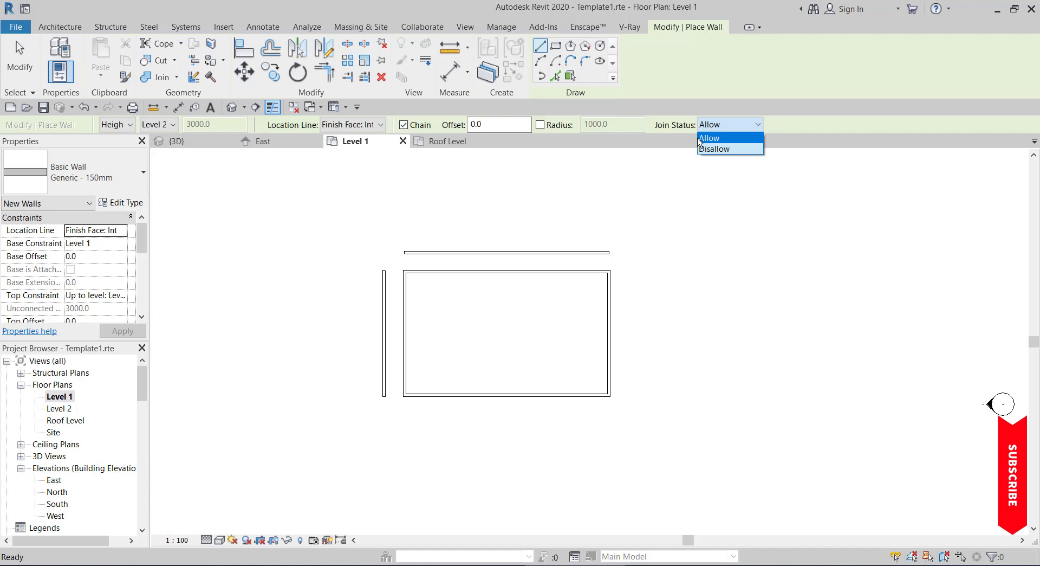
click(699, 142)
key(Escape)
key(Escape)
Step: Disallow the join at the east wall's north end and shorten that end to leave a gap of about 375 mm
scroll(580, 271, up, 3)
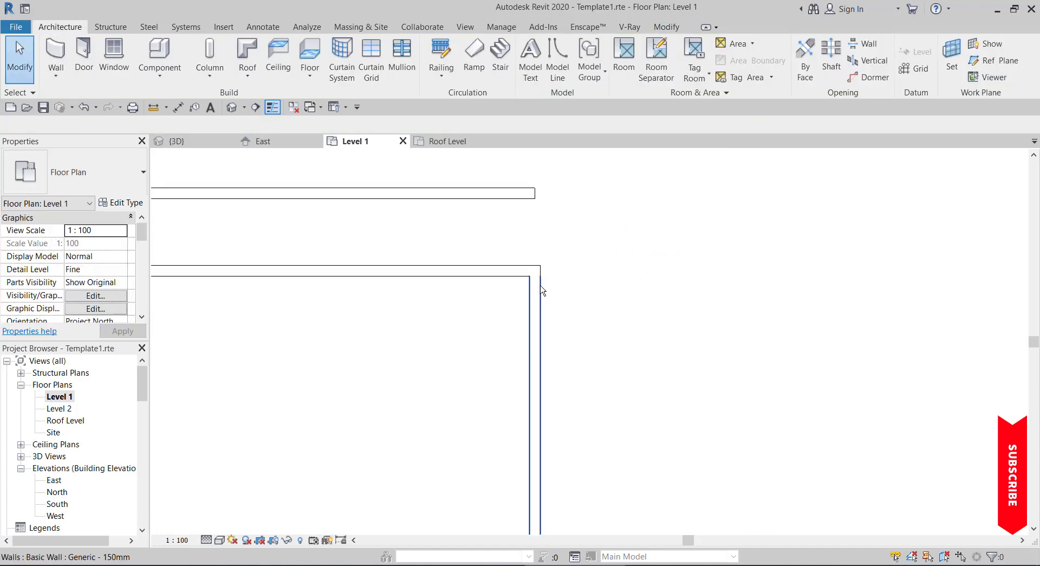
click(541, 291)
scroll(534, 276, up, 3)
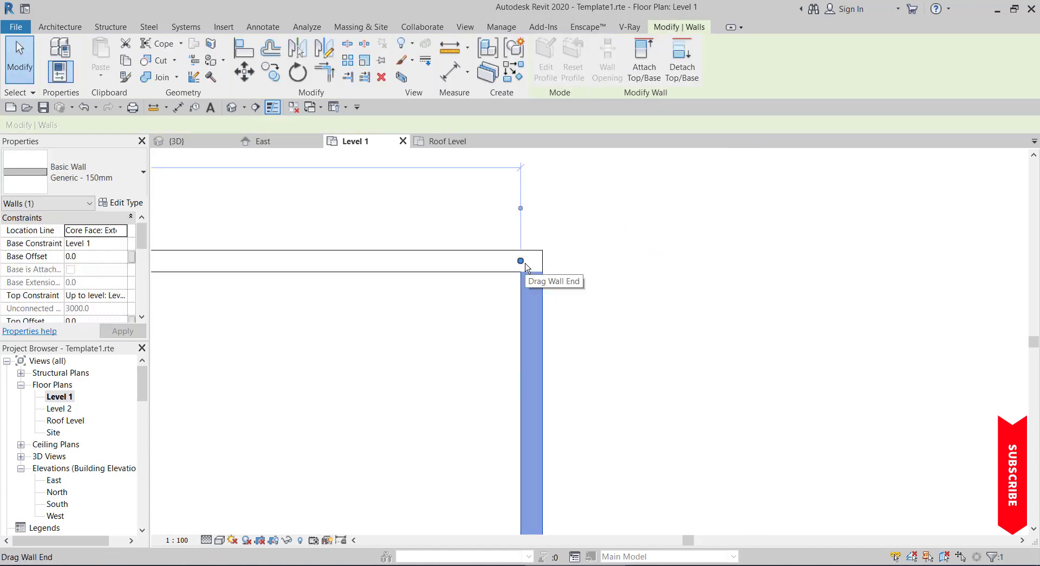
right_click(525, 265)
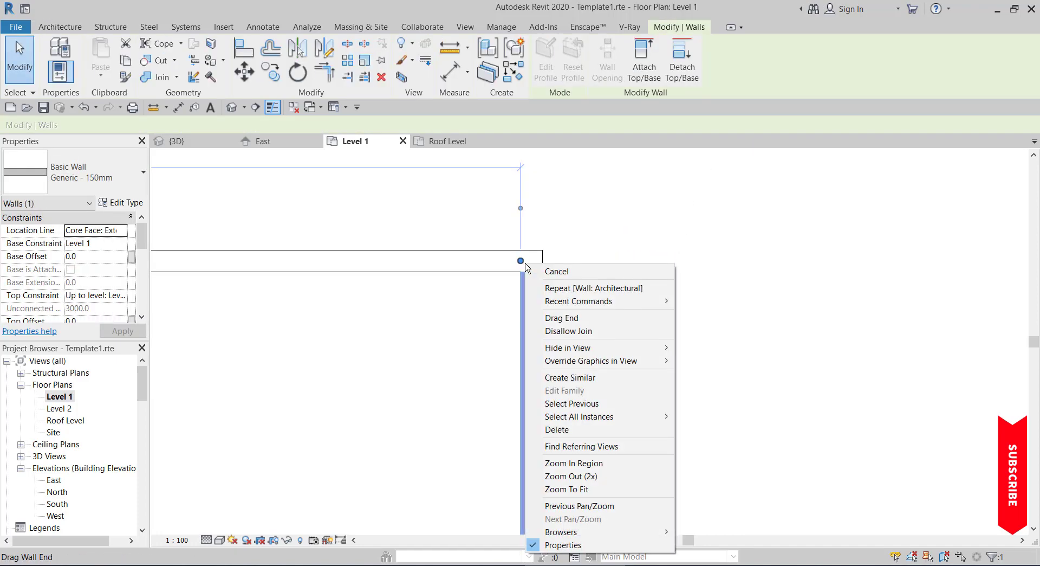
click(564, 331)
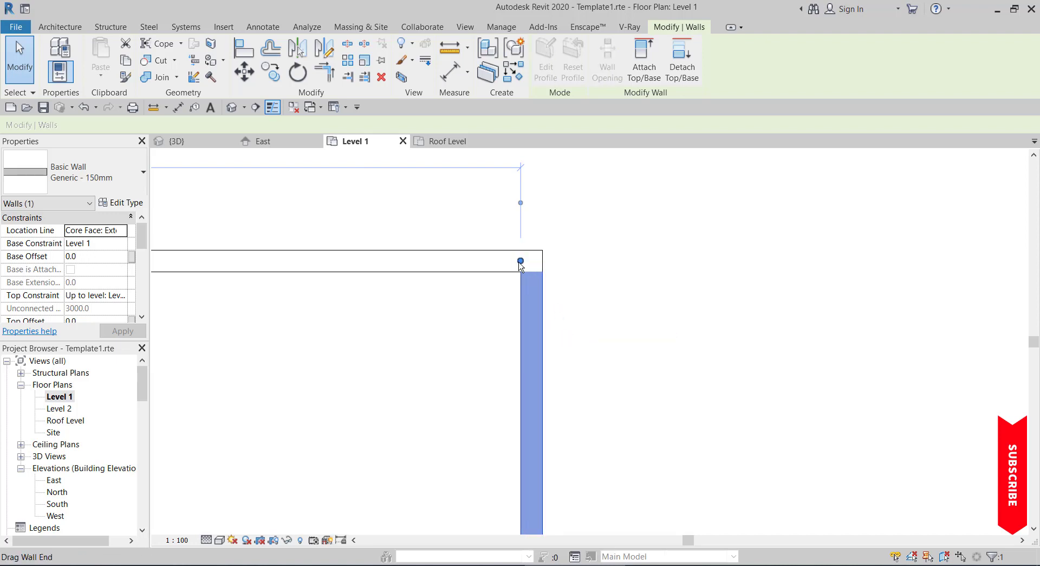
drag(521, 261, 538, 326)
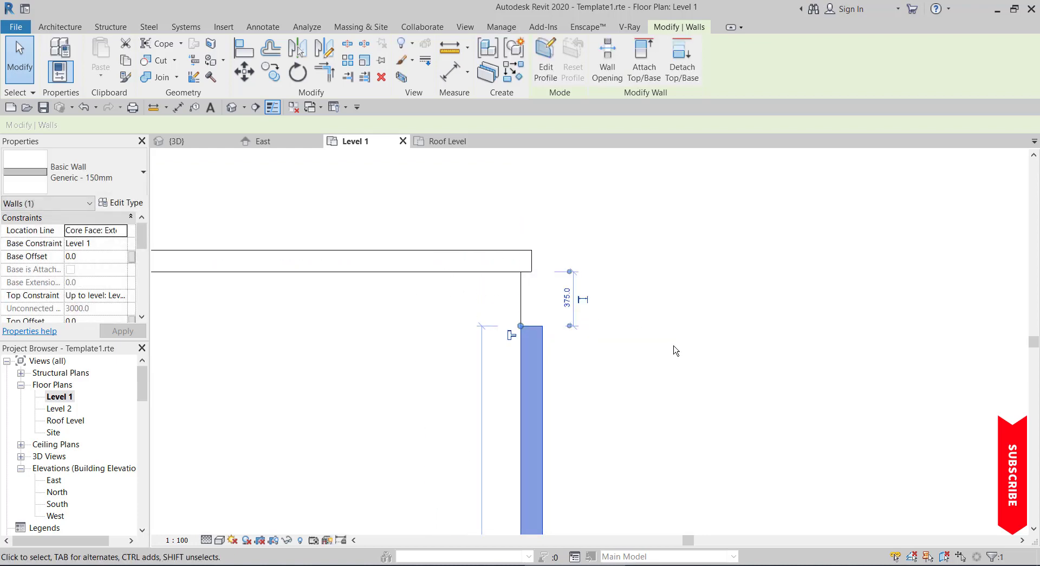
click(651, 307)
scroll(651, 307, down, 4)
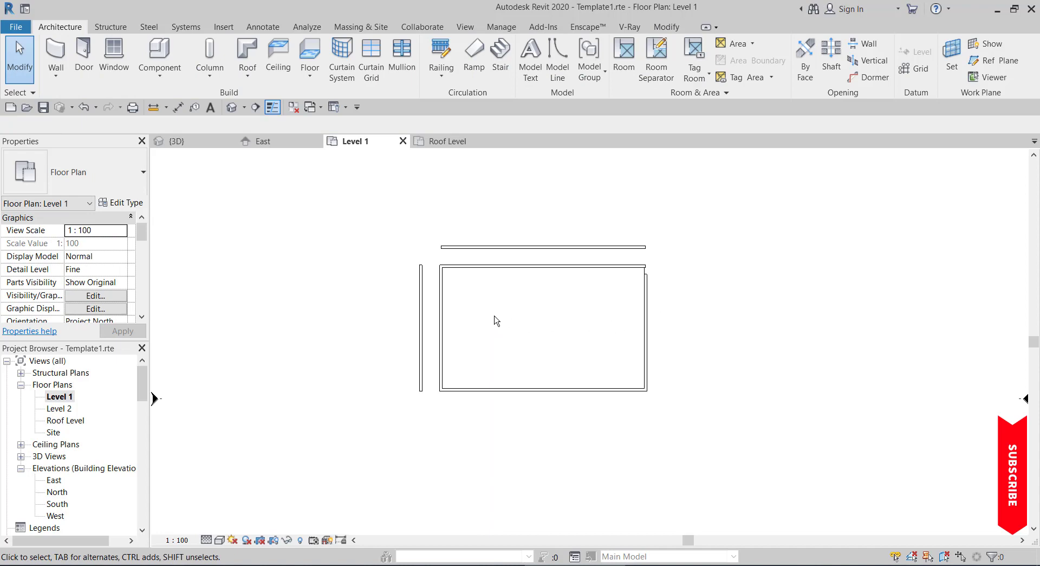
scroll(480, 313, up, 3)
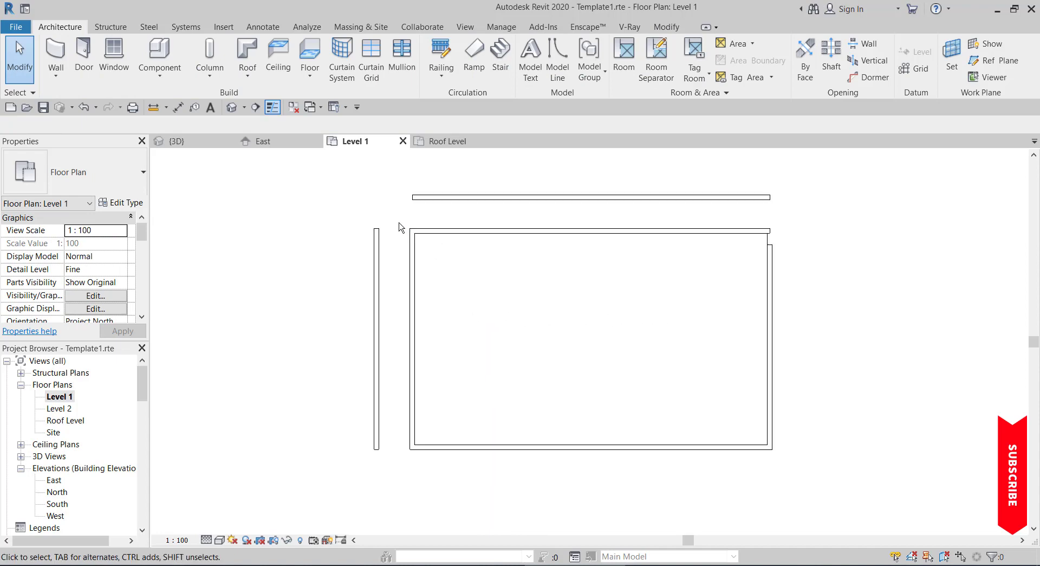
drag(399, 221, 820, 479)
click(811, 446)
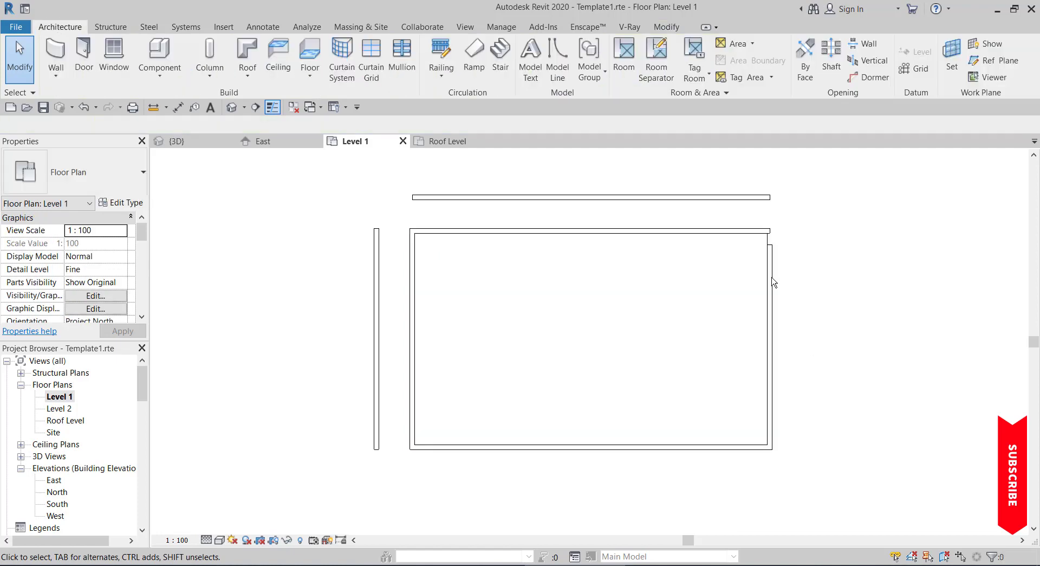
click(712, 231)
scroll(460, 270, down, 3)
click(660, 308)
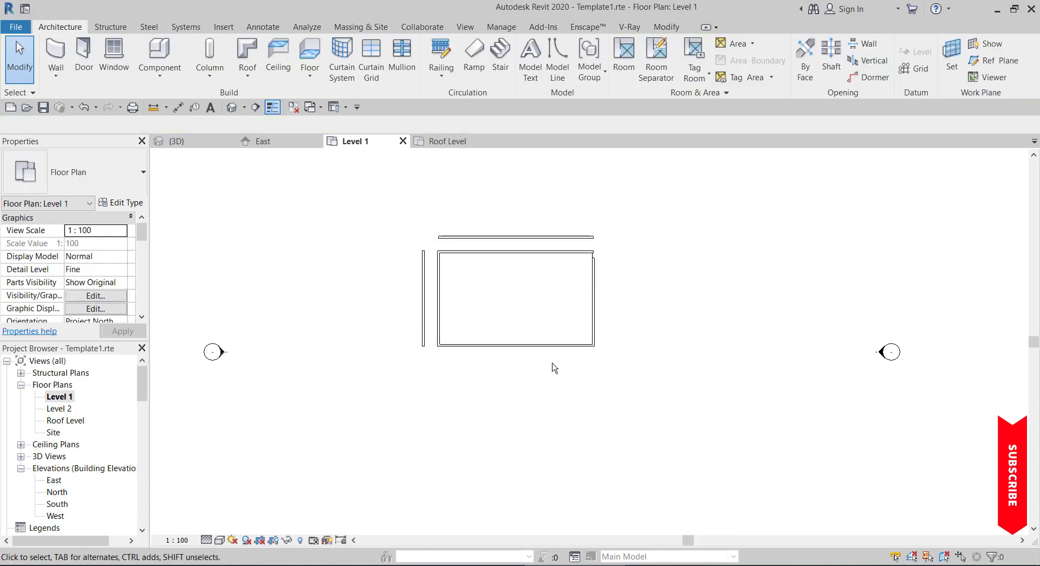
scroll(553, 364, down, 2)
scroll(633, 347, up, 2)
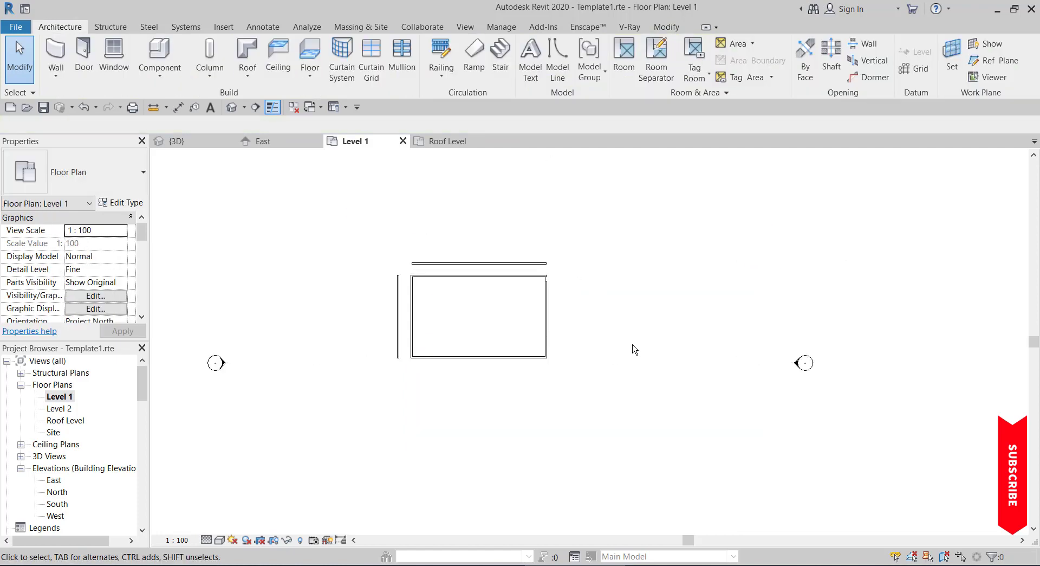
Step: With Join Status set to Disallow, start a wall chain east of the building: one wall running south, one about 1500 mm east
click(56, 51)
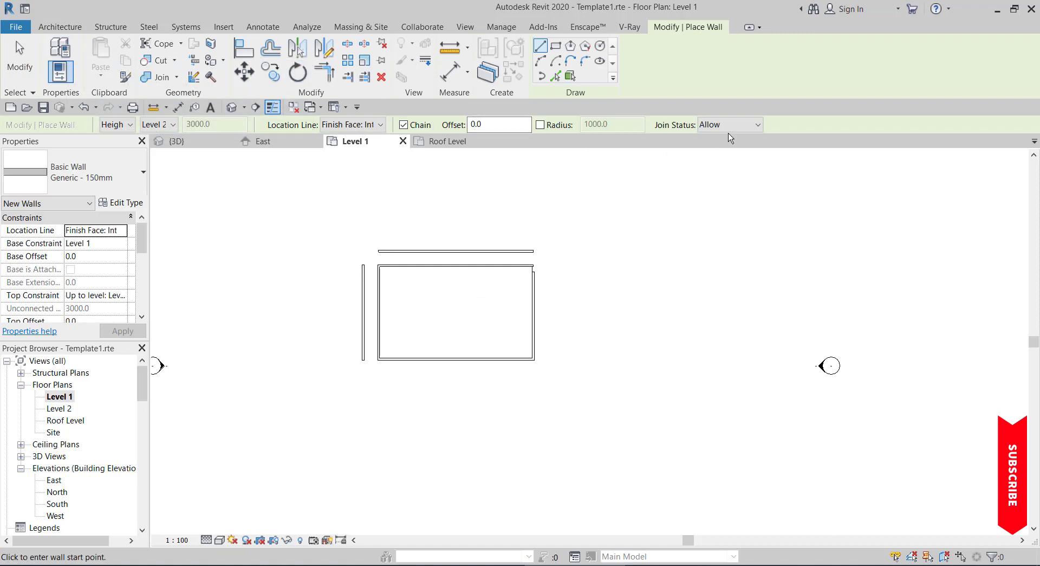
click(729, 124)
click(715, 149)
scroll(629, 271, up, 2)
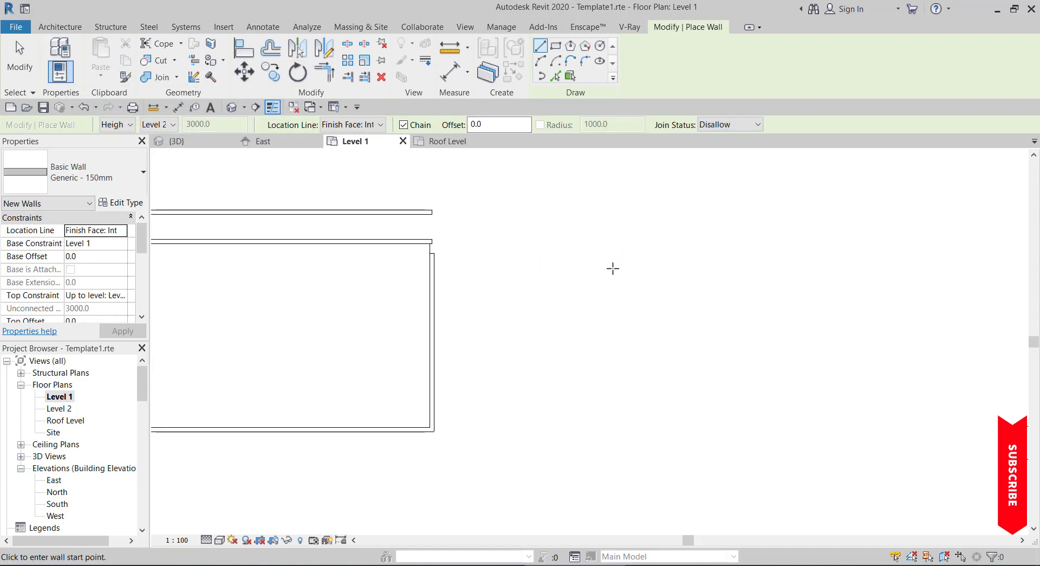
click(561, 252)
scroll(558, 299, up, 1)
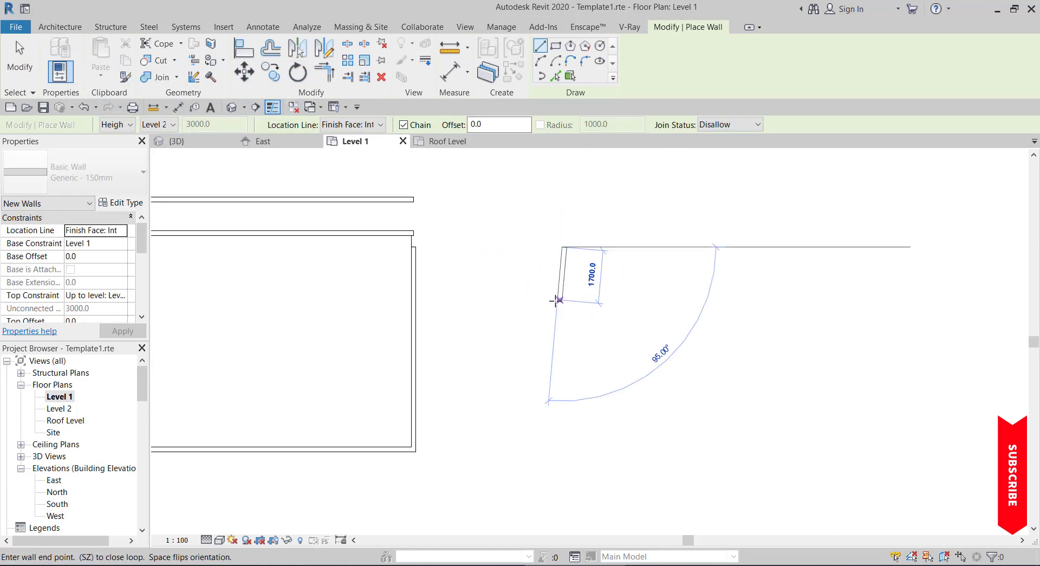
click(608, 321)
scroll(608, 321, up, 1)
click(627, 297)
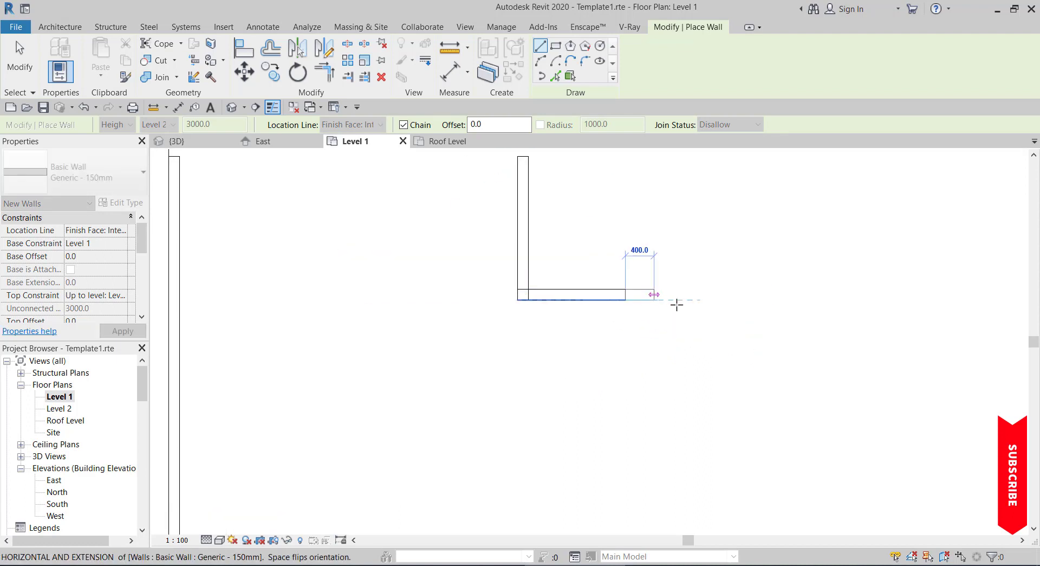
Step: Continue the zigzag chain with five walls: about 1100 mm south, 1500 mm west, then south, east and south, and end the chain
click(627, 379)
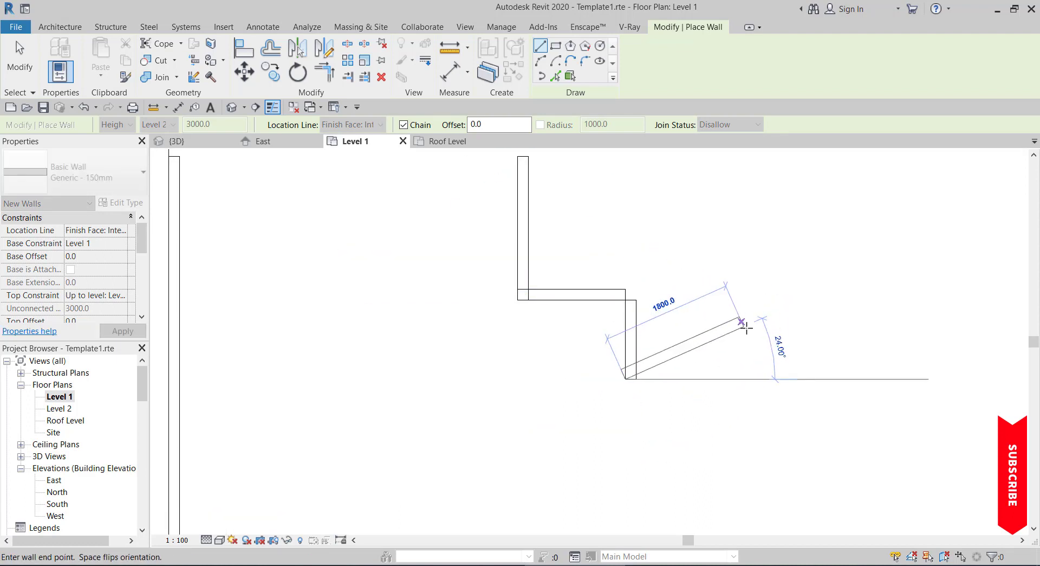
click(517, 379)
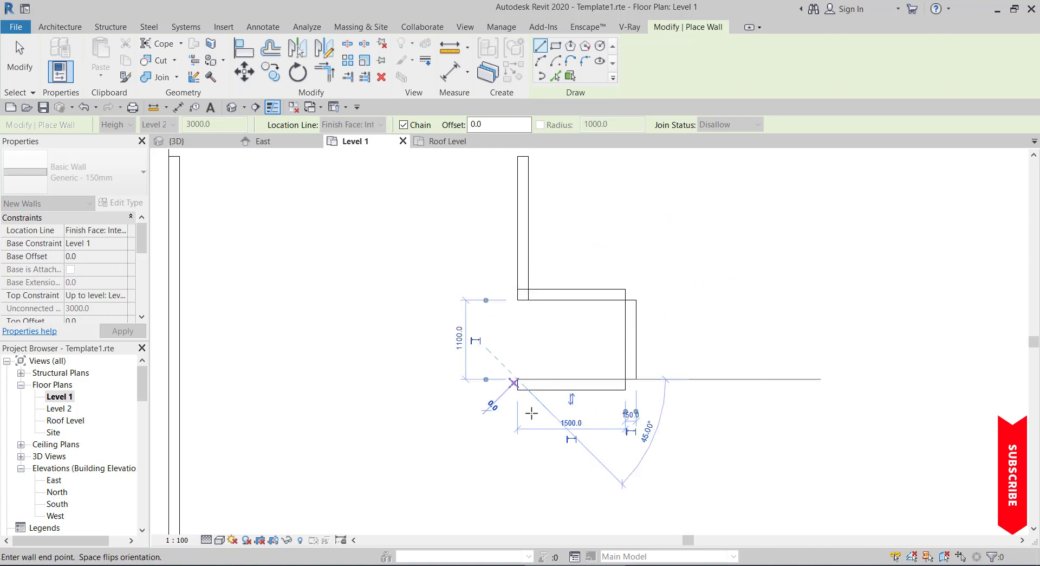
click(564, 466)
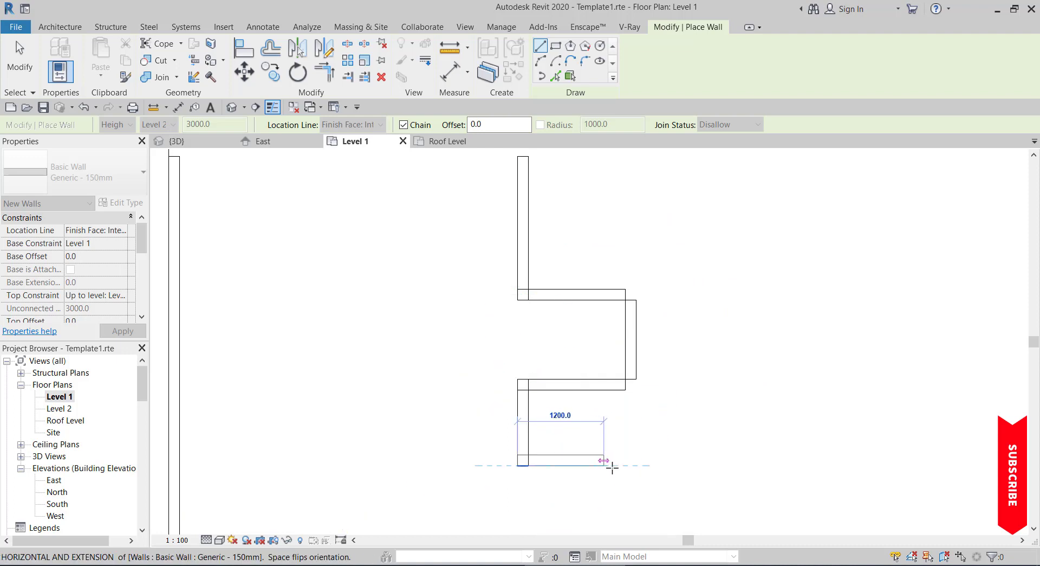
click(626, 465)
scroll(623, 476, down, 3)
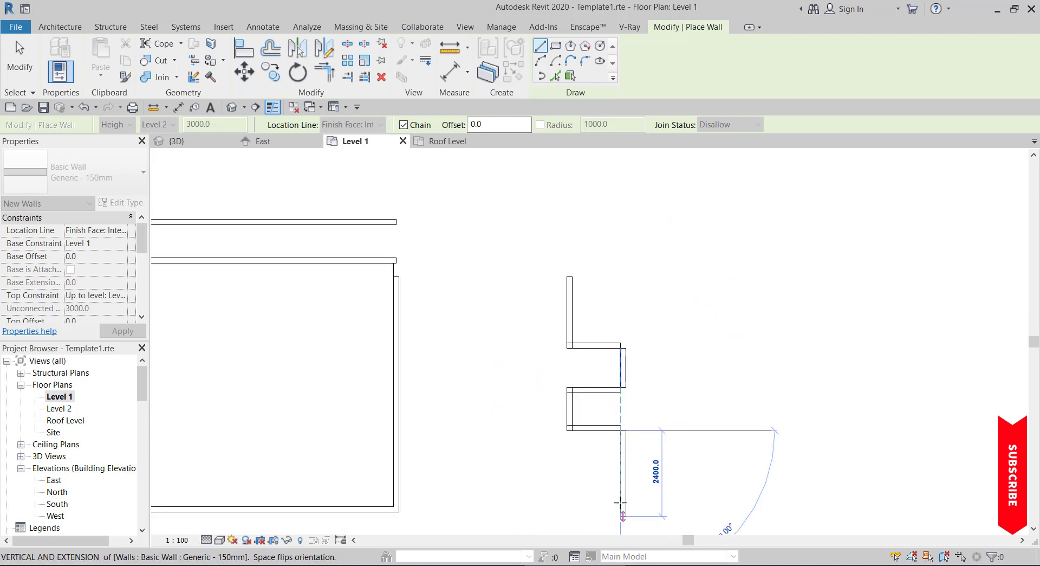
click(623, 480)
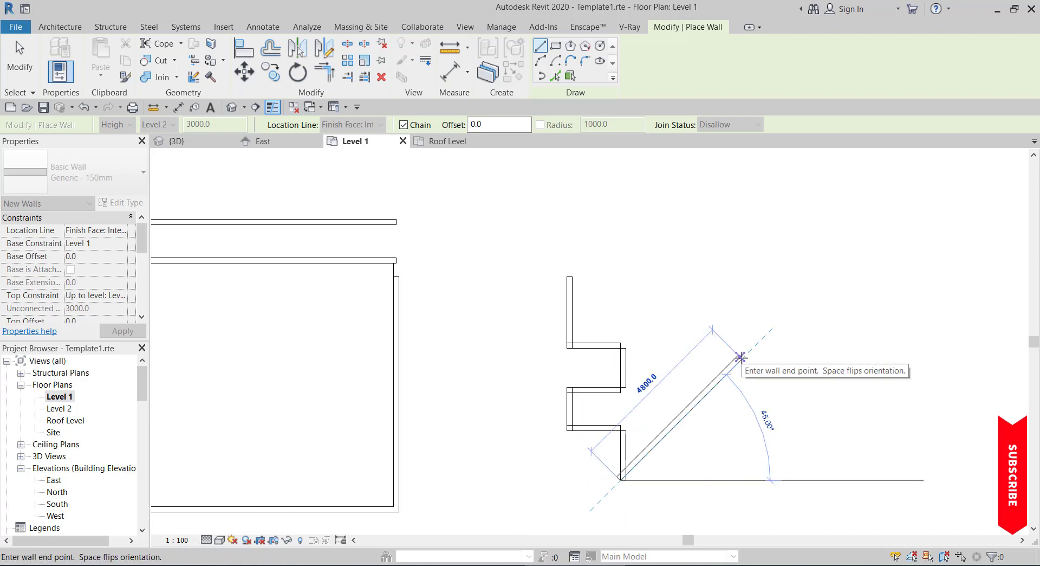
key(Escape)
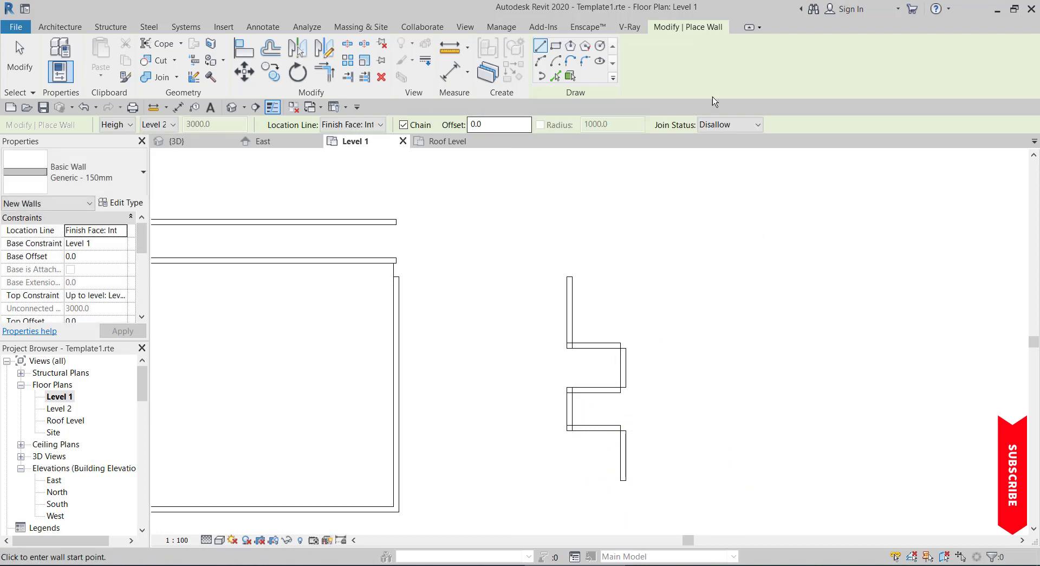
Step: Set Join Status to Allow and draw an irregular angled wall chain east of the zigzag walls, ending on one of its own walls
click(742, 126)
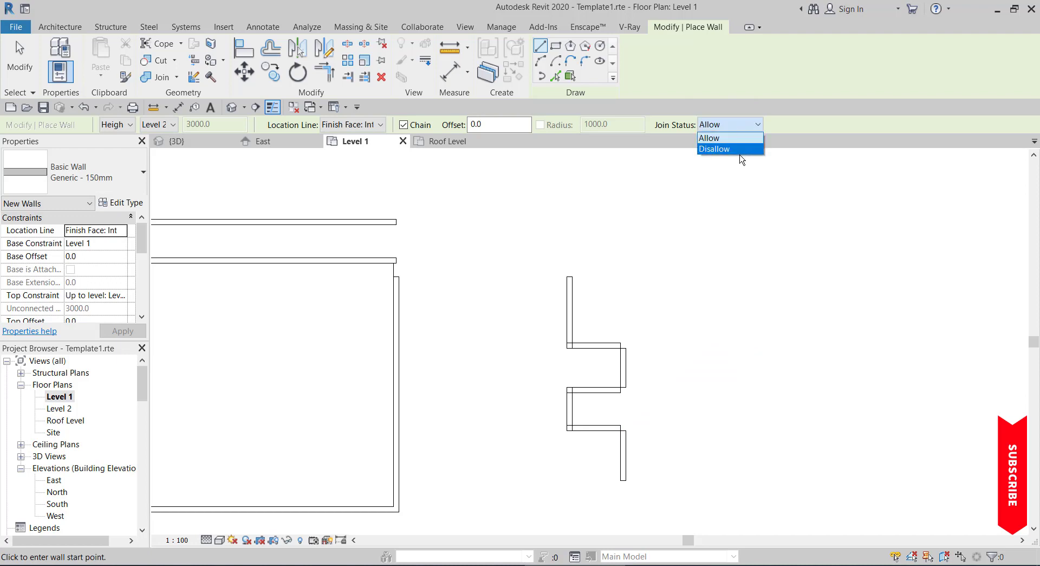
click(716, 139)
scroll(701, 287, up, 1)
click(658, 408)
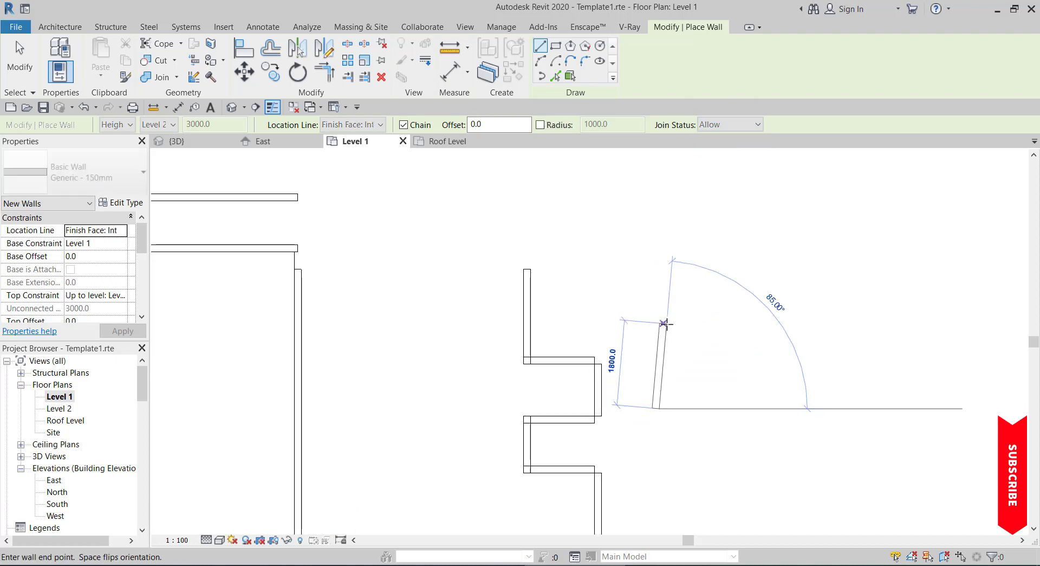
click(704, 326)
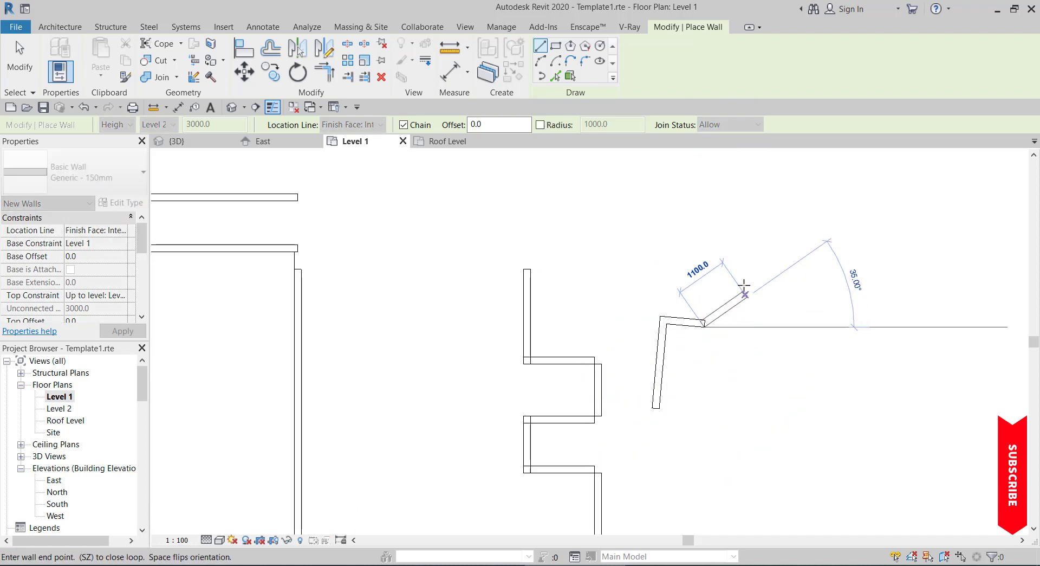
click(731, 269)
click(634, 255)
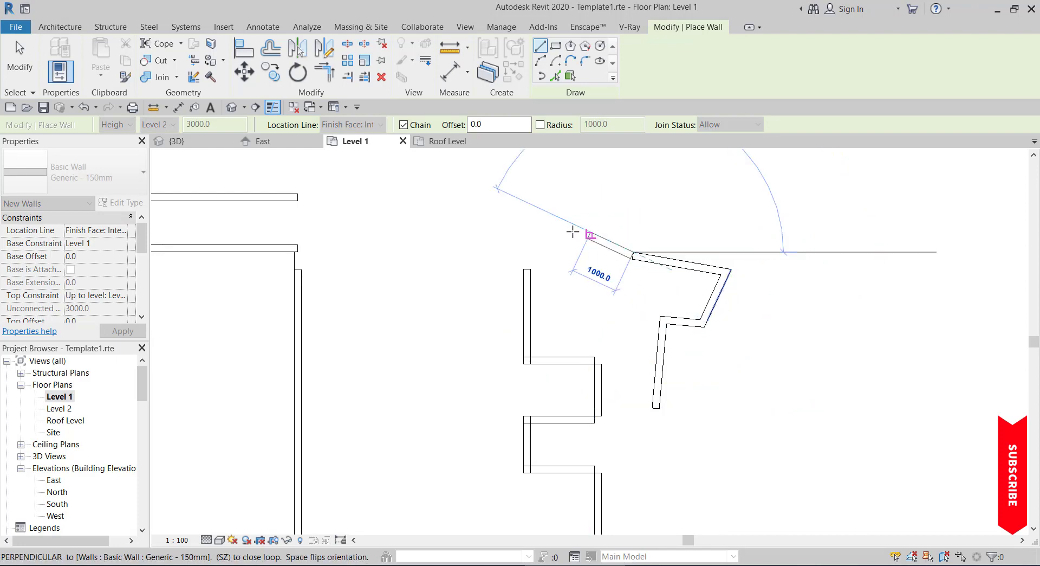
click(573, 227)
click(598, 196)
click(704, 197)
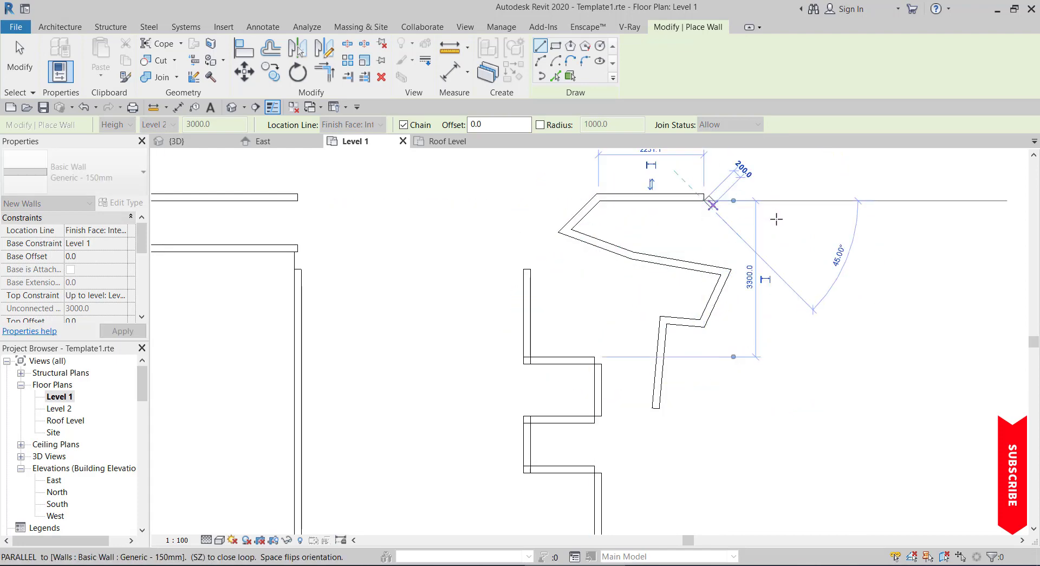
click(784, 230)
click(781, 310)
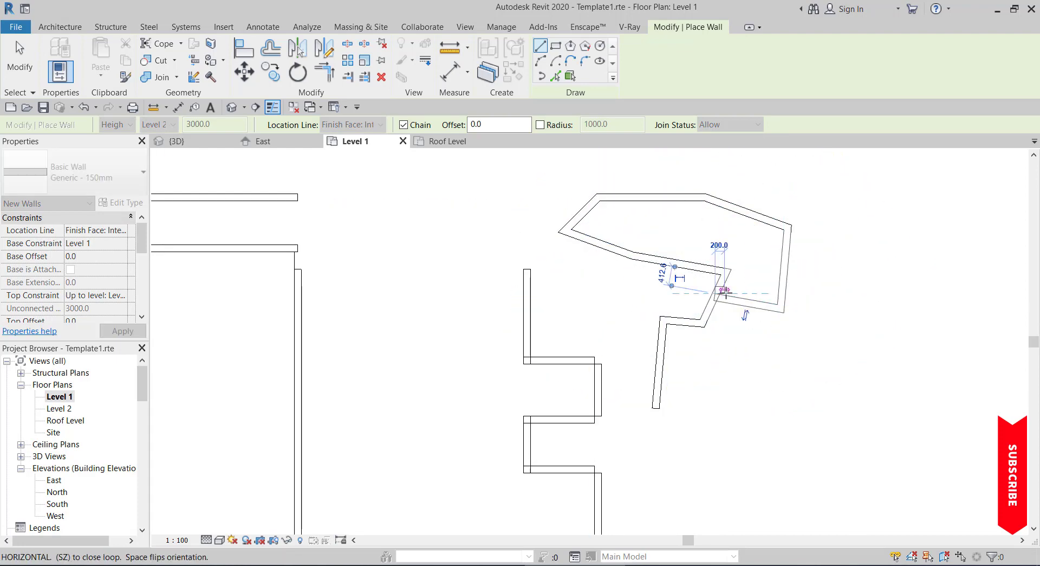
click(725, 291)
key(Escape)
key(Escape)
Step: Delete the two wall chains east of the building and all the remaining walls on Level 1
scroll(743, 282, down, 3)
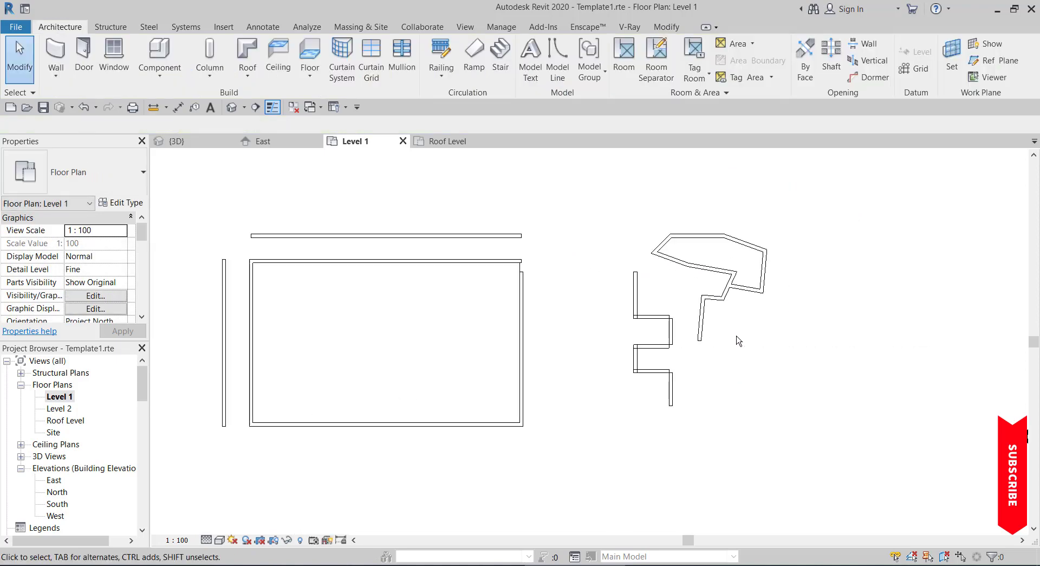
scroll(699, 328, down, 2)
drag(742, 423, 652, 254)
key(Delete)
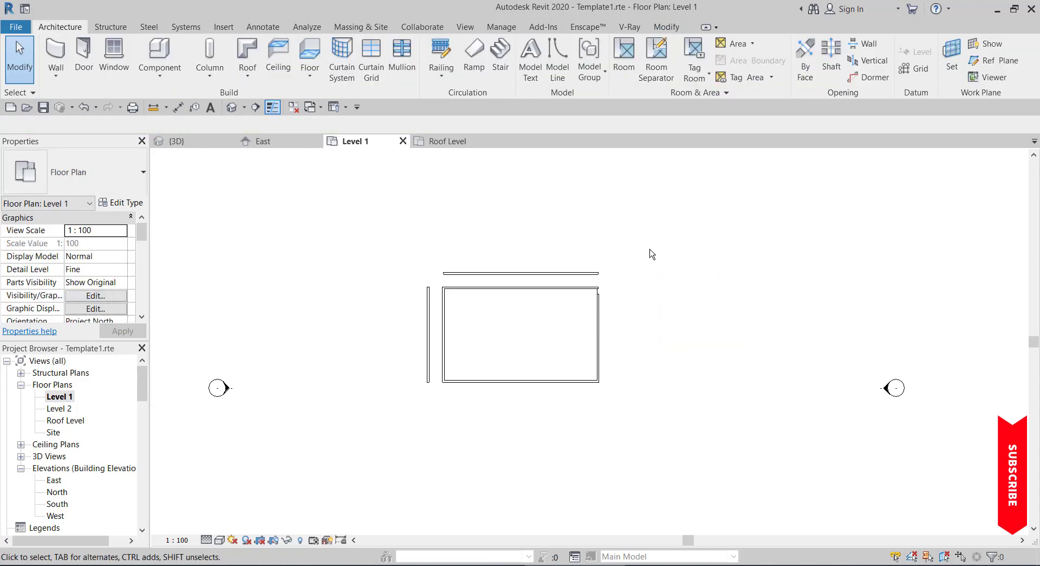
drag(401, 237, 645, 405)
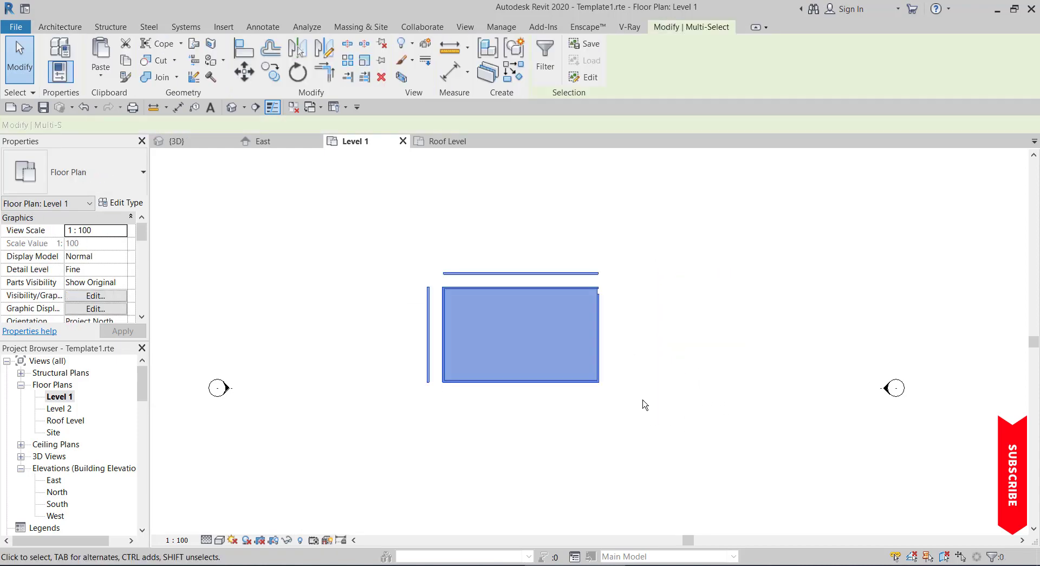
key(Delete)
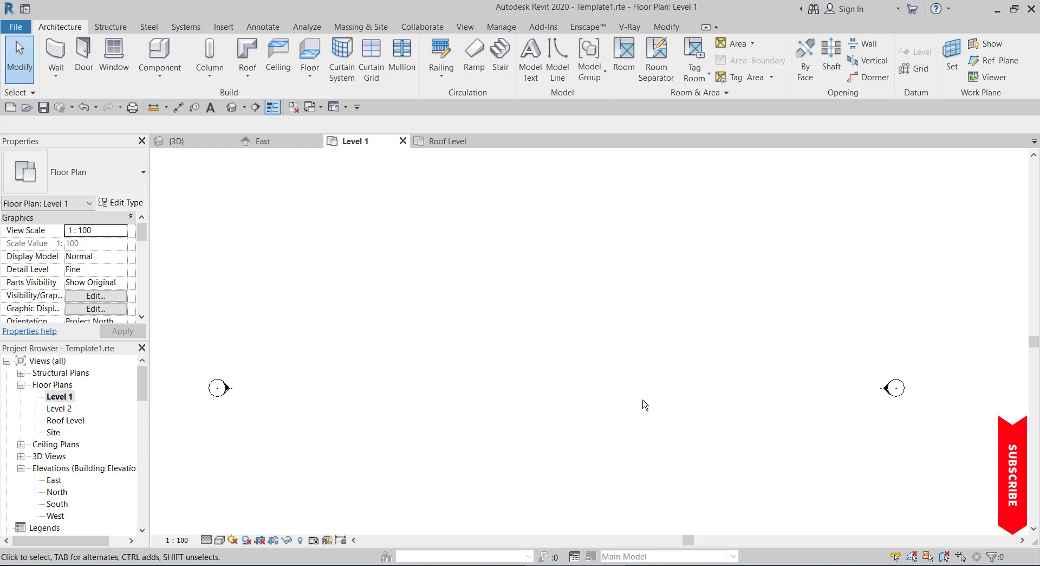
Step: Open the structure of the Generic - 150mm wall type and insert a 2.5 mm layer on the exterior side of the Default Wall layer
click(55, 52)
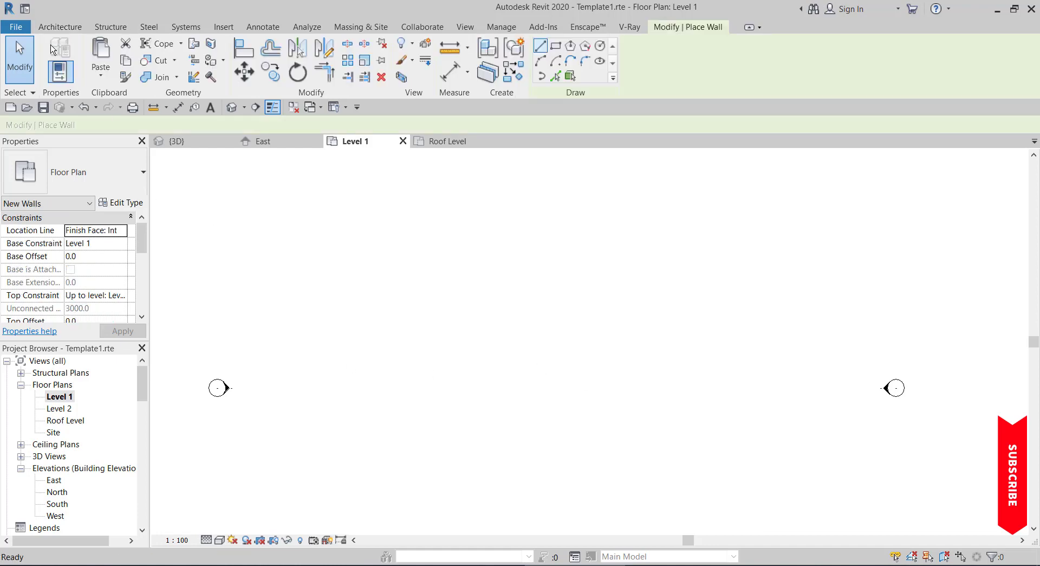
click(120, 203)
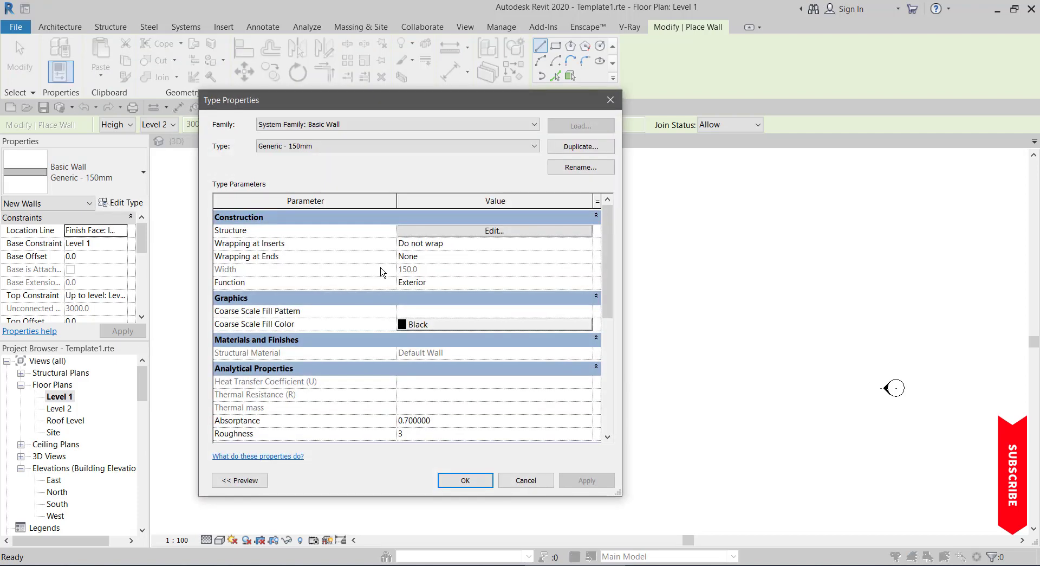
click(448, 232)
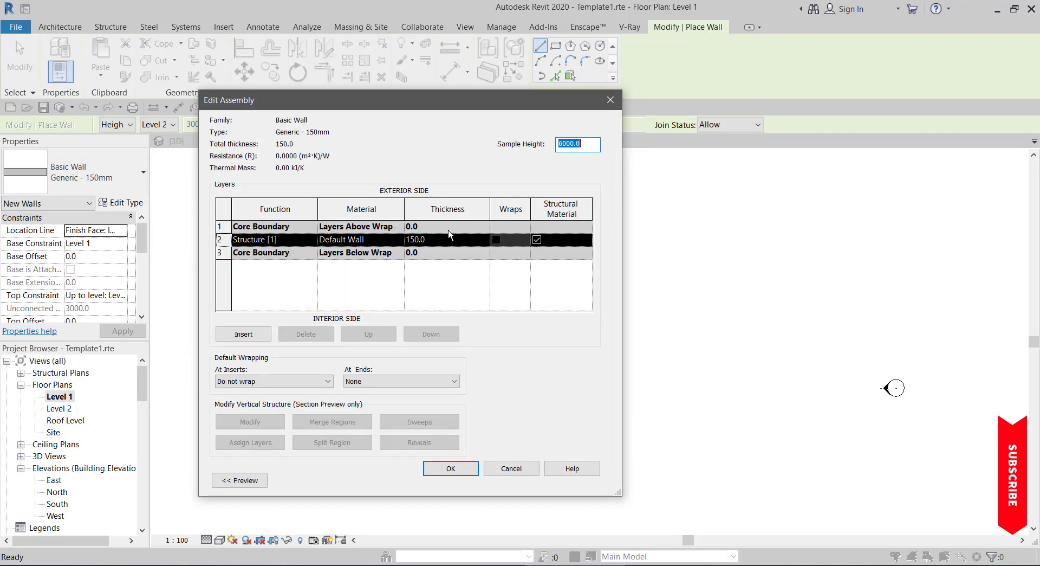
click(243, 334)
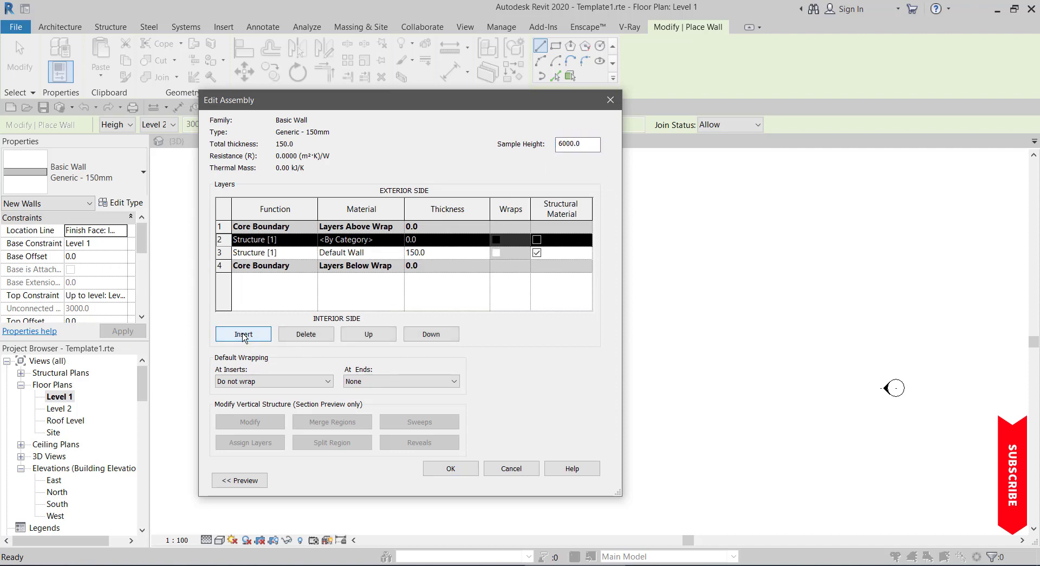
click(430, 240)
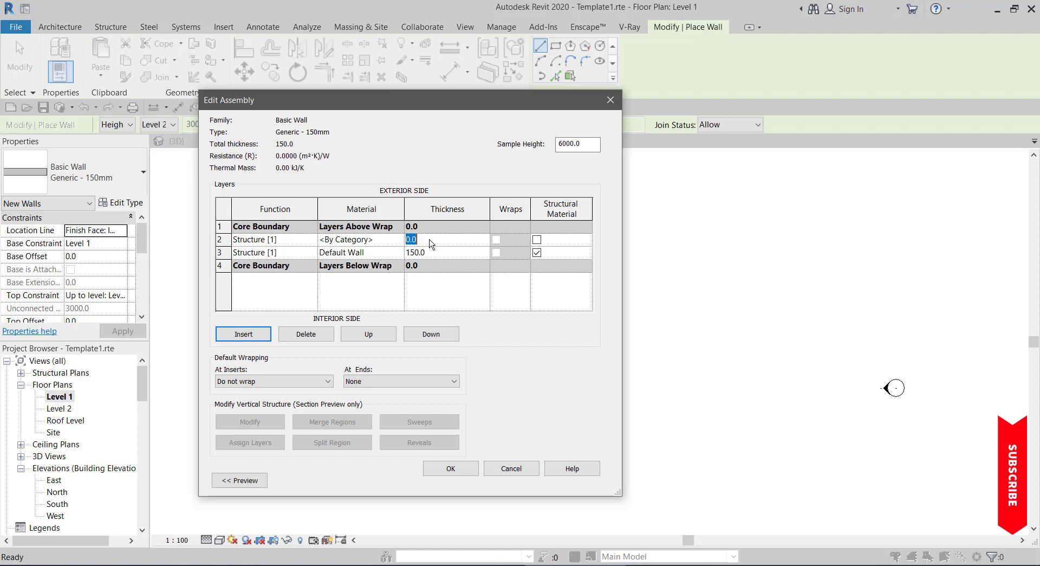
text(2.5)
Step: Insert a second layer, move it to the interior side of the Default Wall layer, and set its thickness to 2.5
click(235, 336)
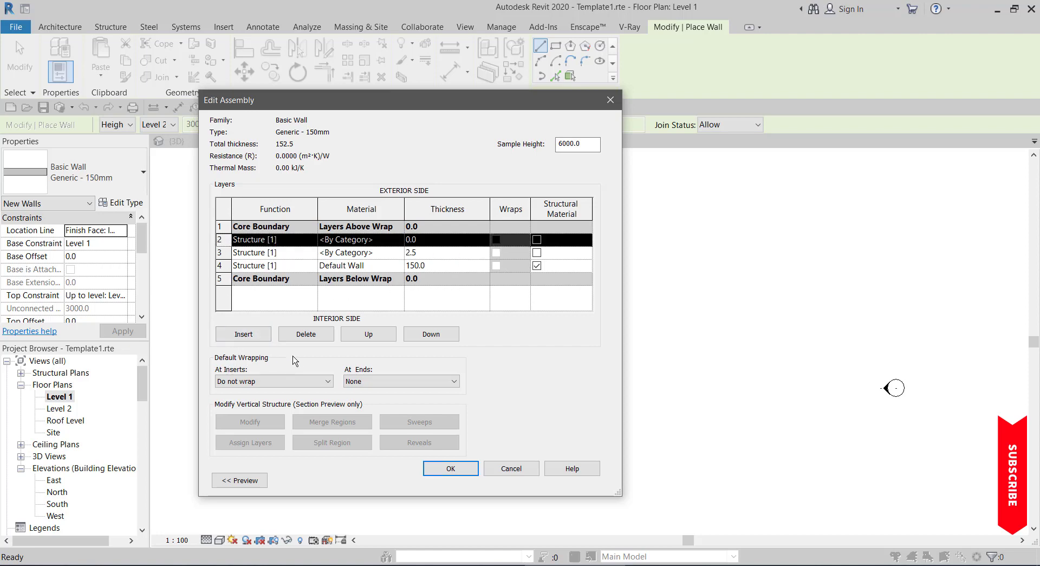
click(372, 338)
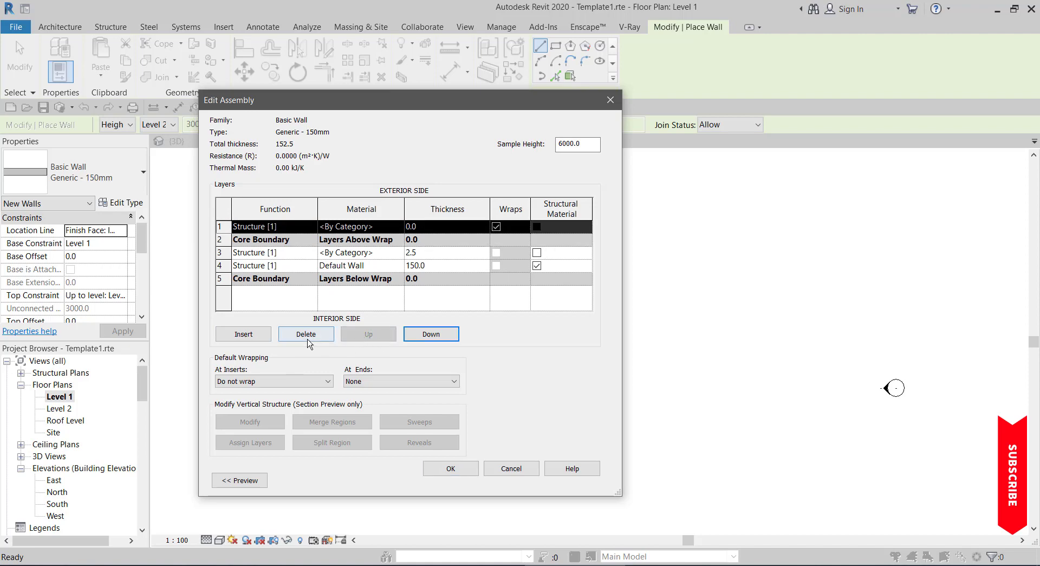
click(429, 336)
click(429, 336)
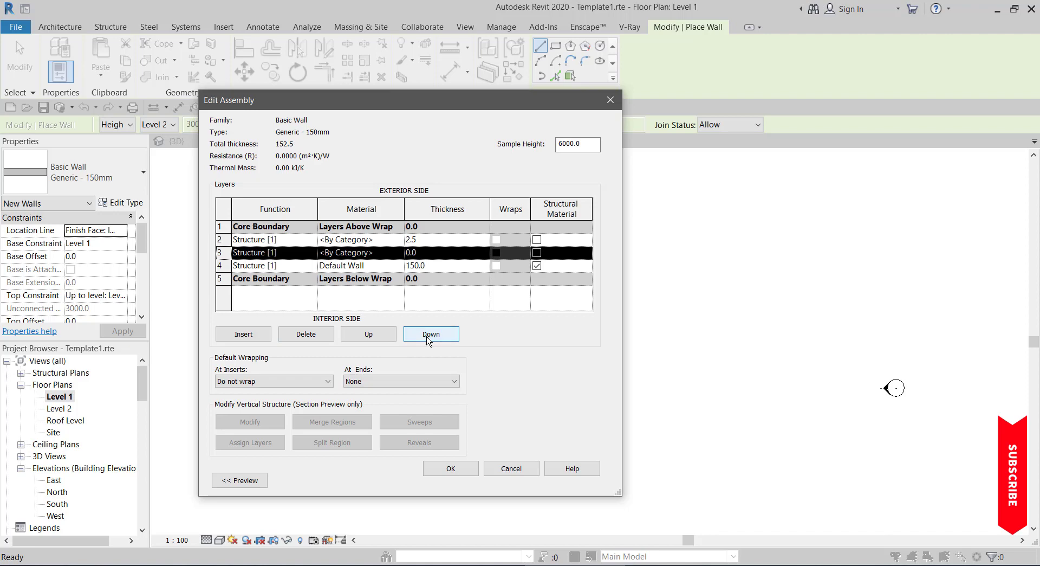
click(428, 338)
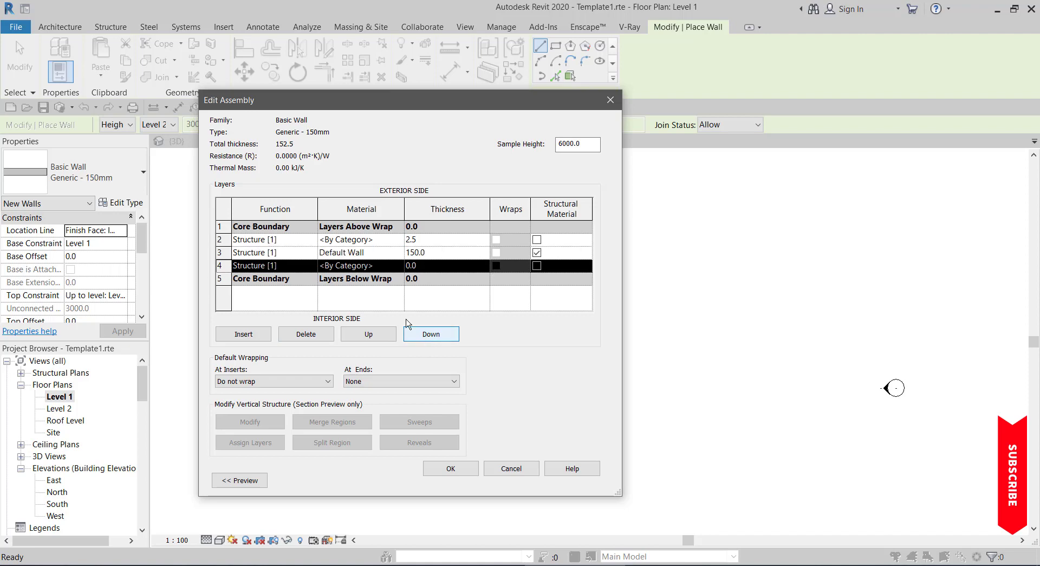
click(416, 265)
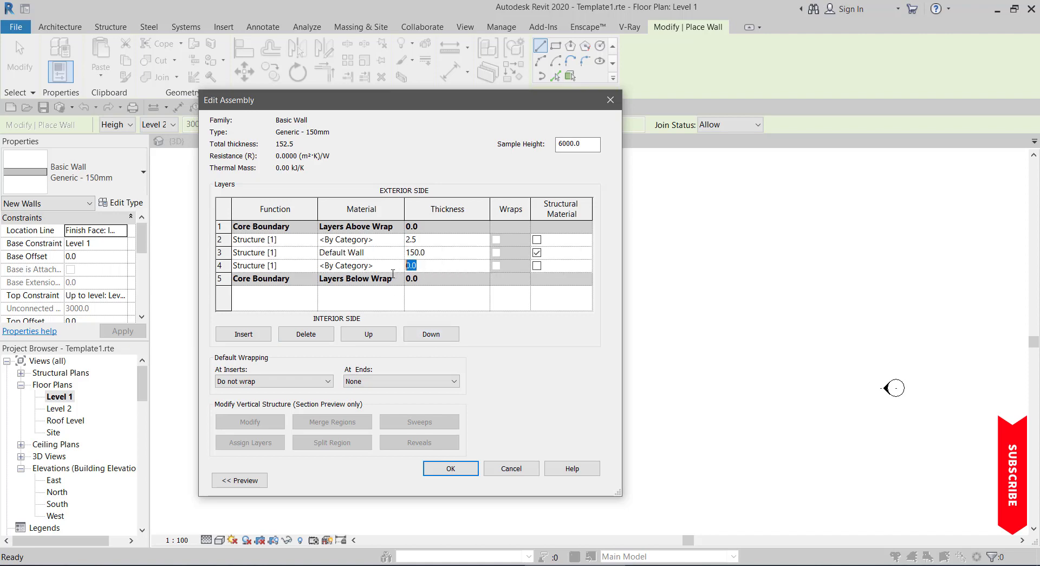
text(2.5)
Step: Assign the Parking Stripe material to the interior 2.5 mm layer
click(400, 265)
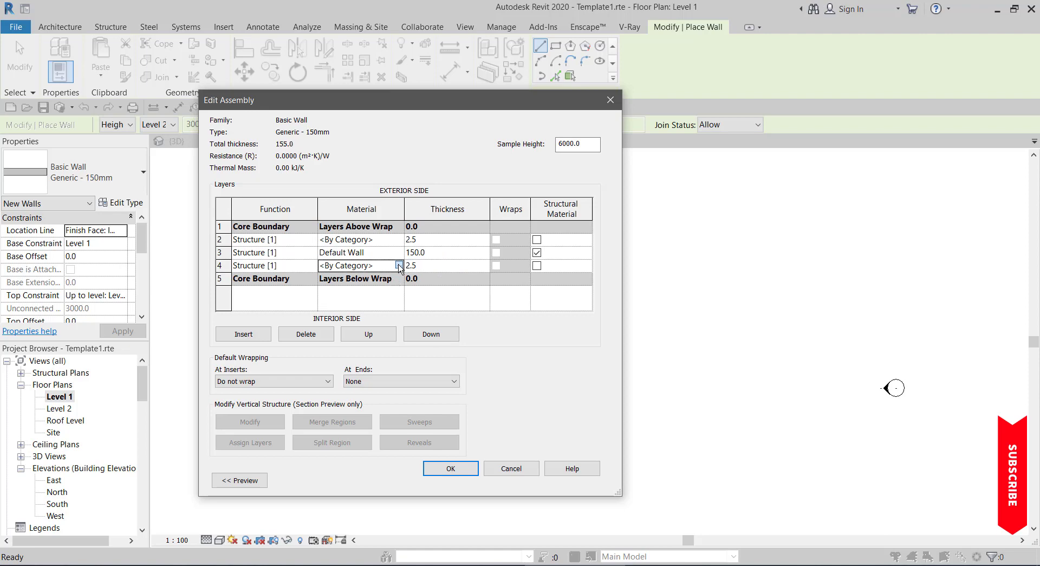
click(399, 268)
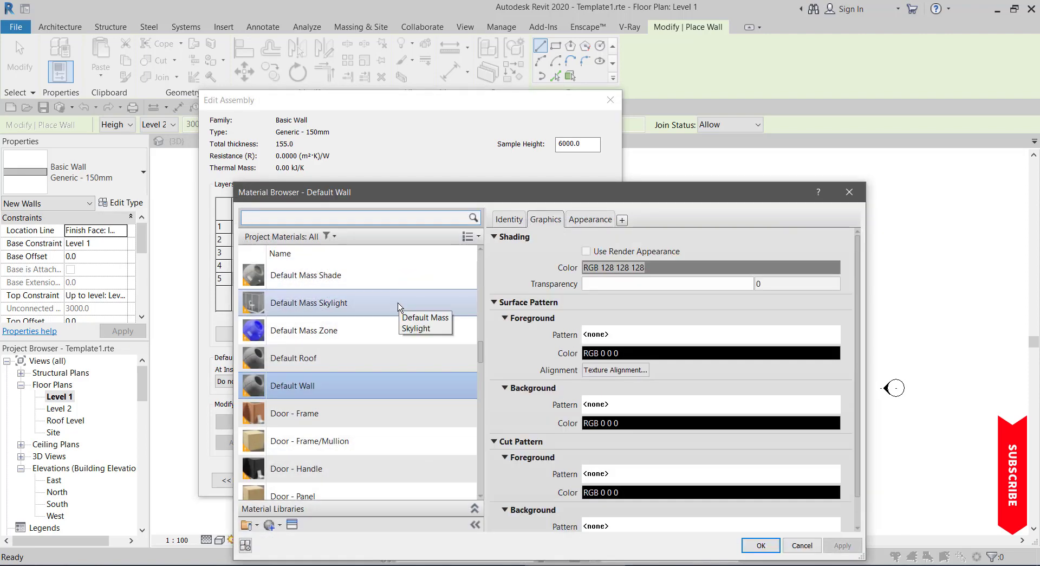
scroll(344, 417, down, 3)
scroll(334, 368, down, 3)
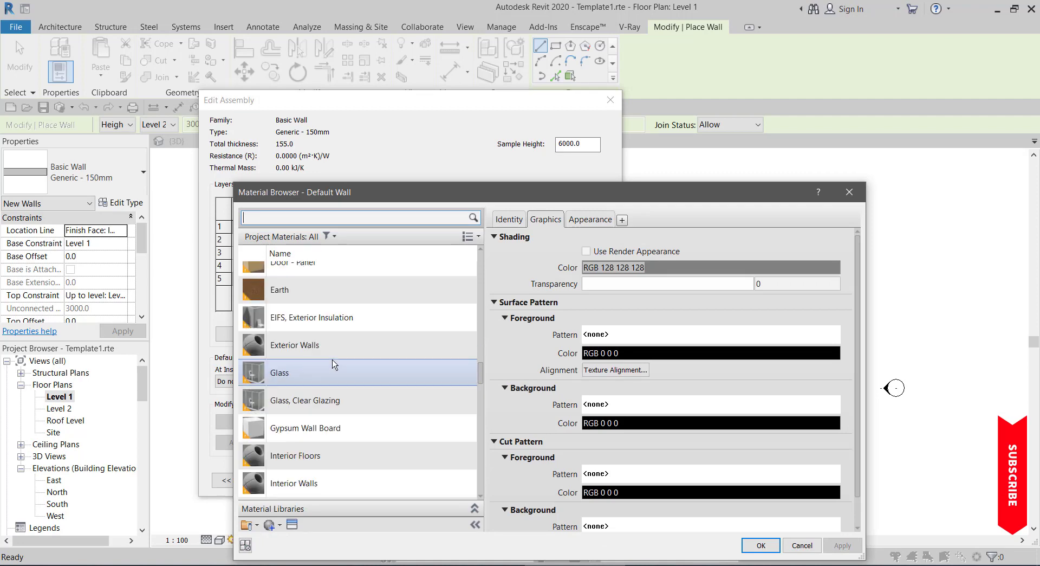
scroll(336, 369, down, 8)
scroll(342, 347, down, 6)
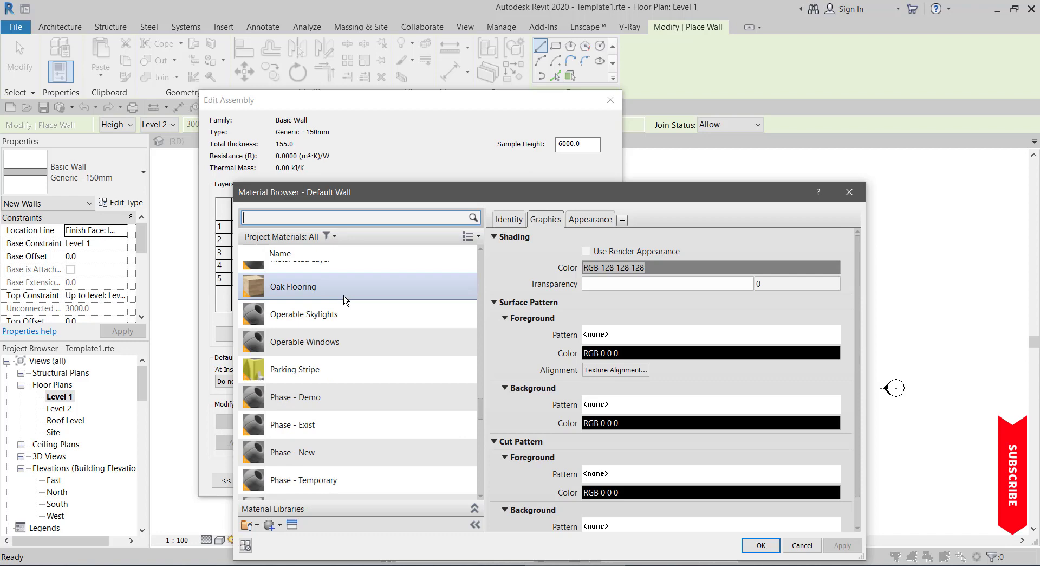
scroll(344, 300, down, 3)
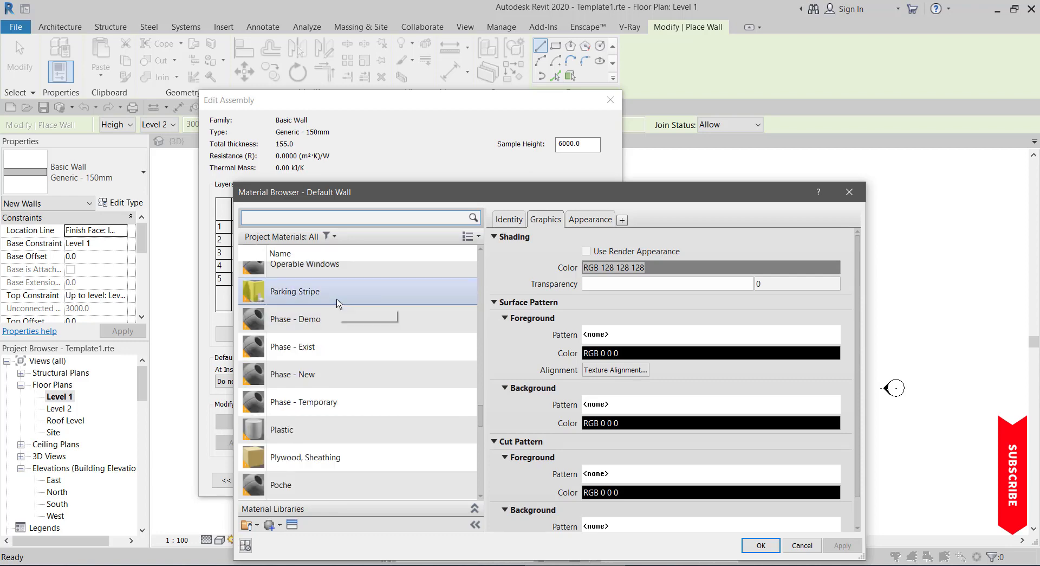
click(337, 301)
click(762, 546)
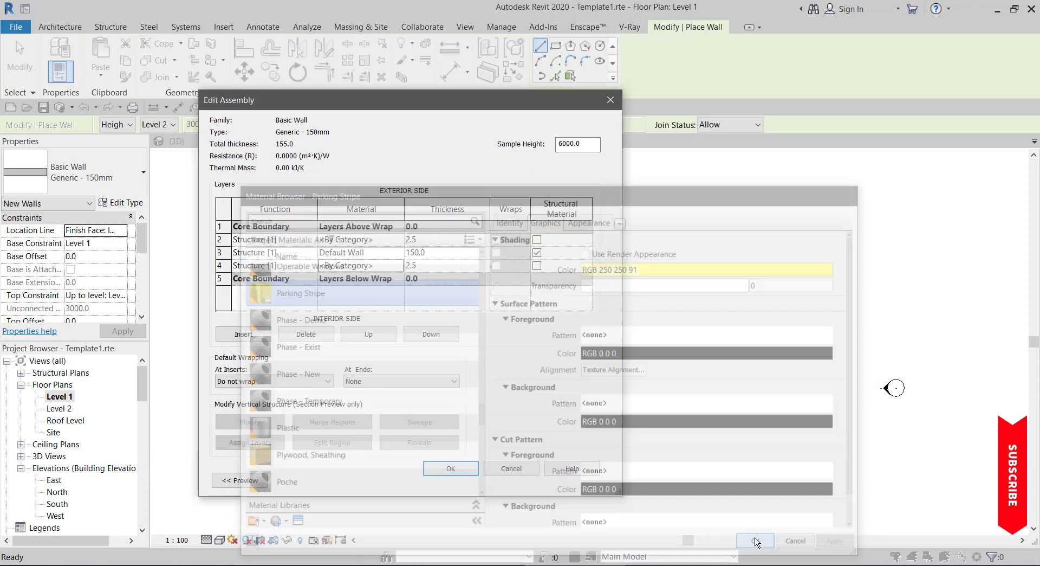
Step: Assign the Roofing, Tile material to the exterior 2.5 mm layer
click(399, 242)
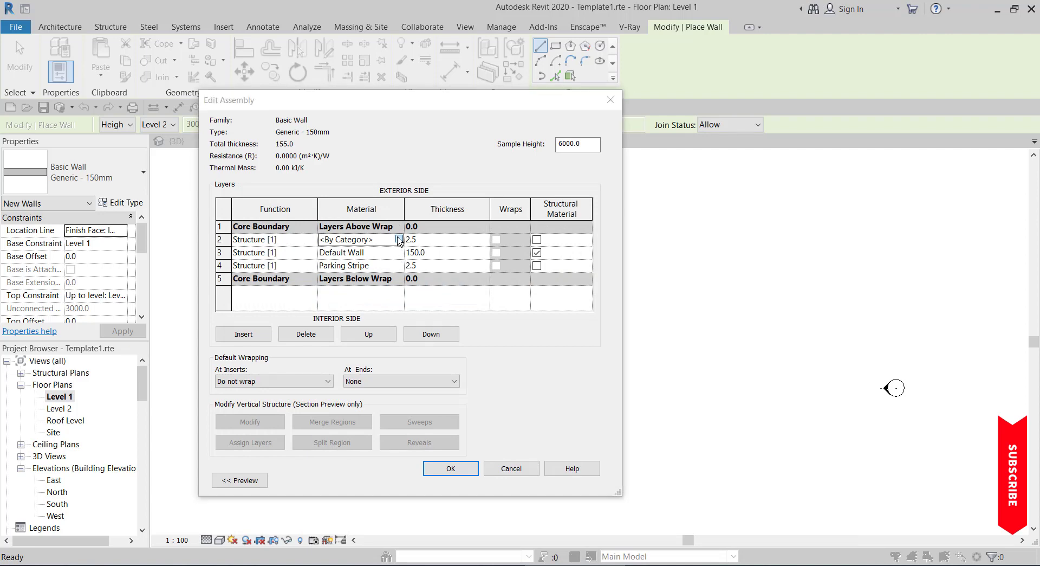
click(399, 239)
scroll(334, 401, down, 10)
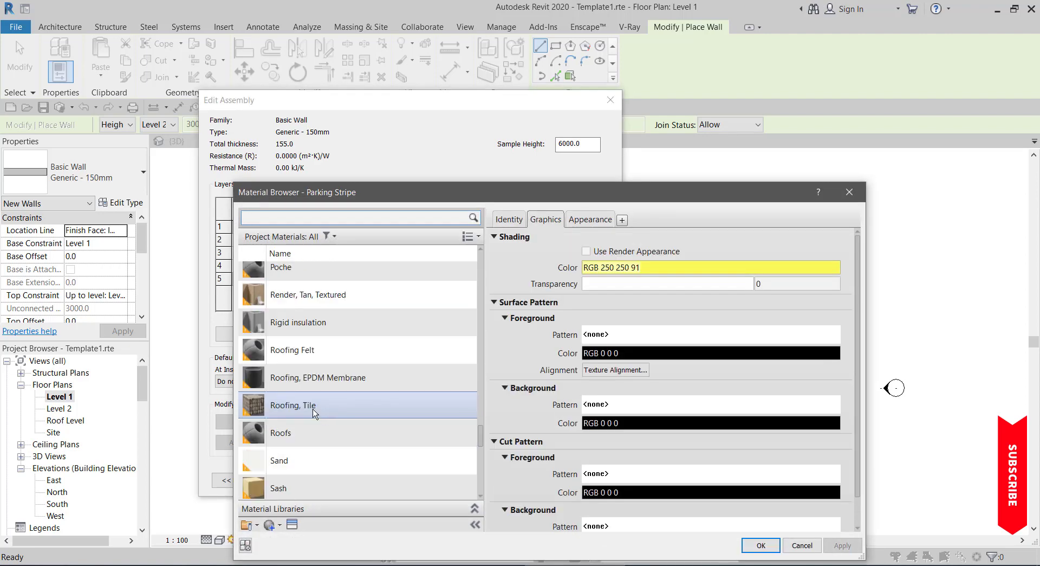
click(313, 414)
click(761, 546)
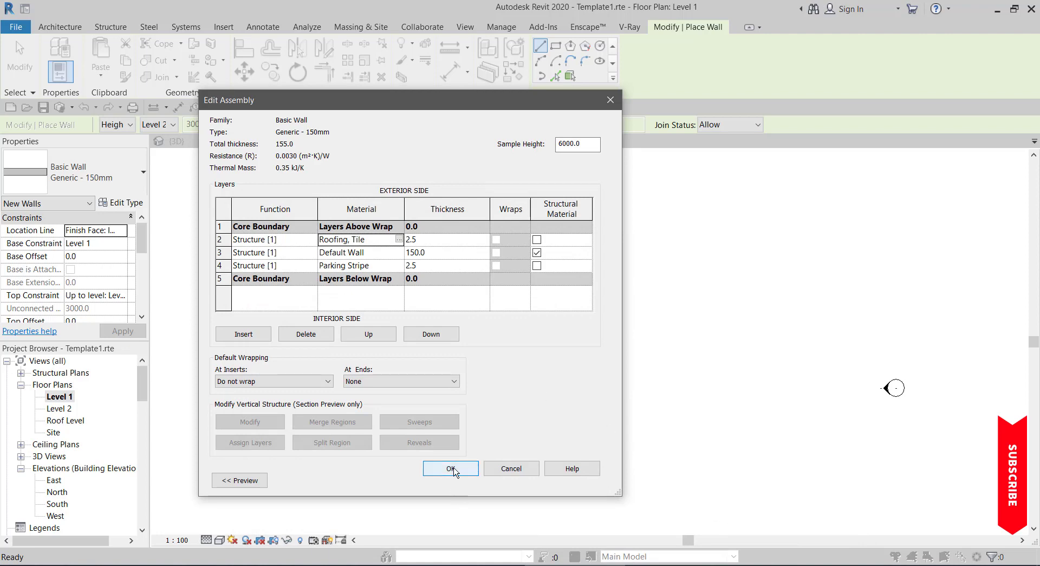
Step: Reopen the exterior 2.5 mm layer's material choice and browse the project materials for a replacement
click(399, 239)
scroll(348, 379, down, 4)
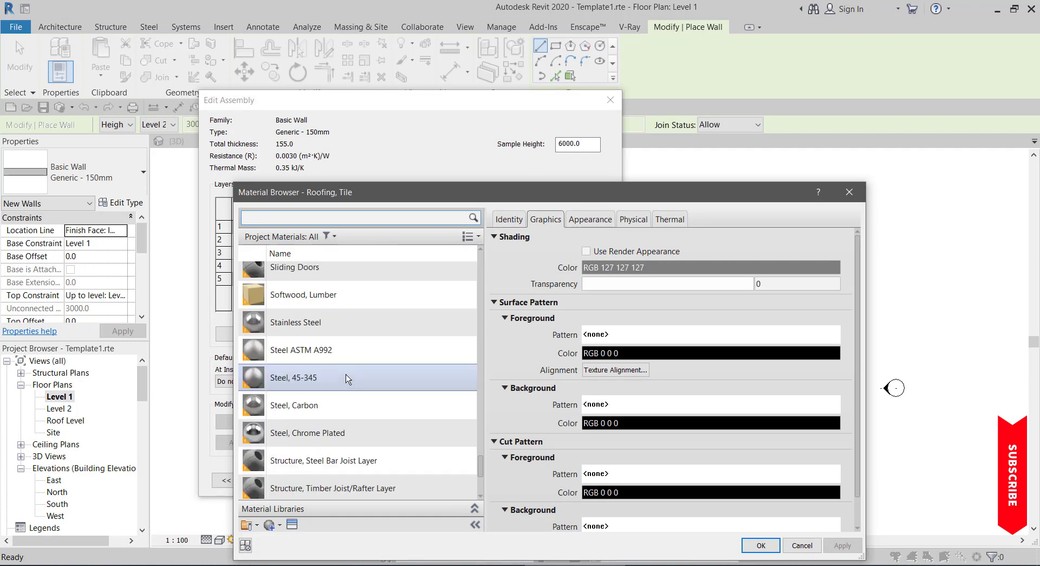
scroll(348, 378, down, 2)
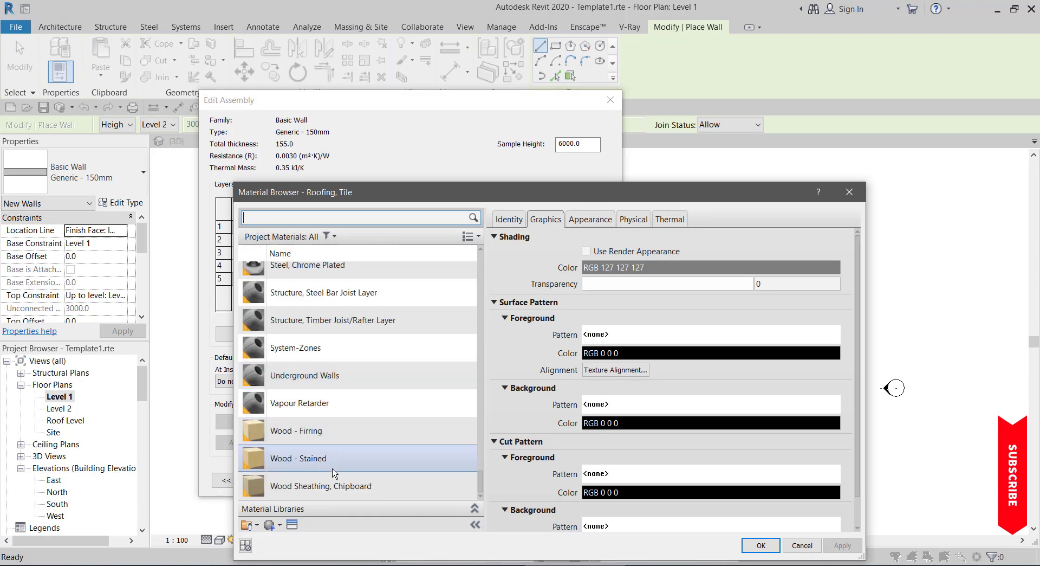
scroll(331, 461, up, 3)
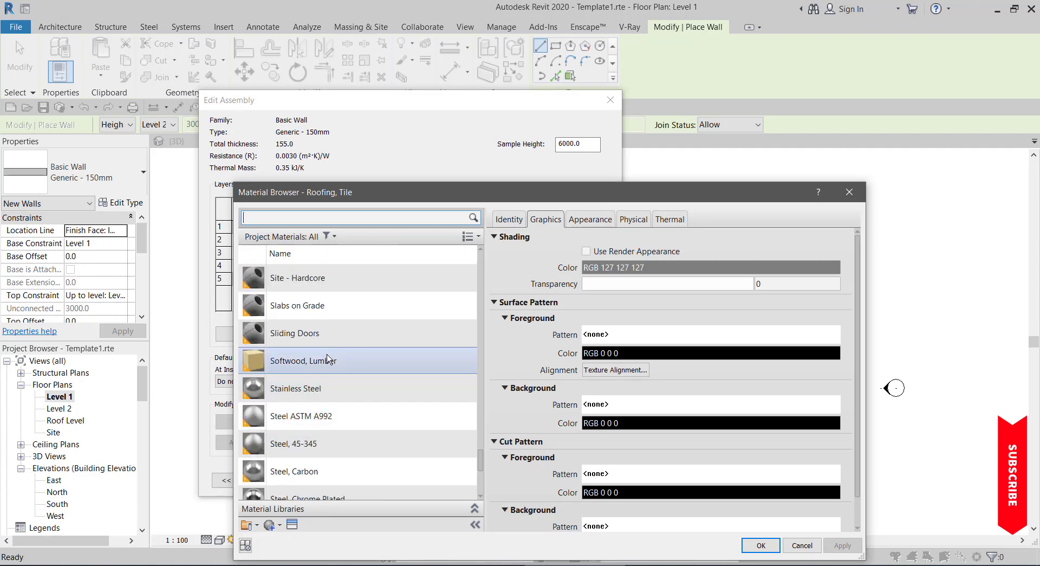
scroll(332, 358, up, 6)
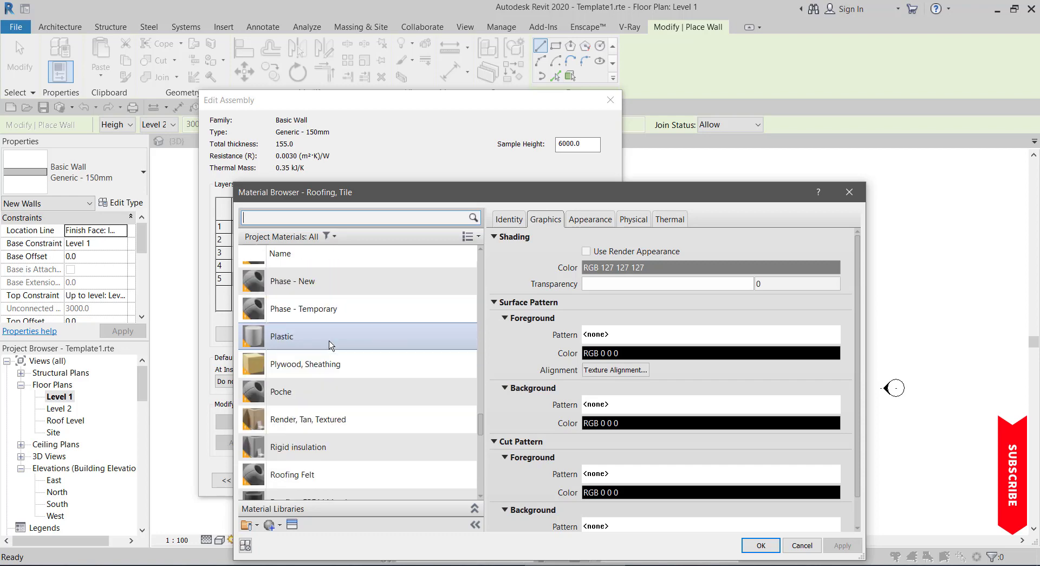
scroll(331, 345, up, 3)
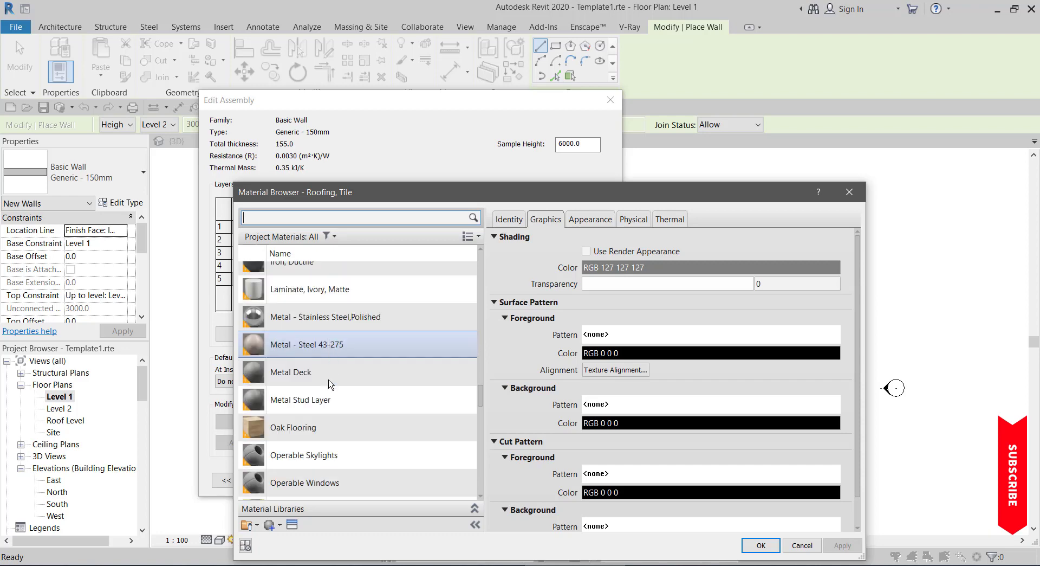
Step: Assign Oak Flooring to the exterior 2.5 mm layer of the Generic - 150mm wall type and accept the type changes
click(330, 439)
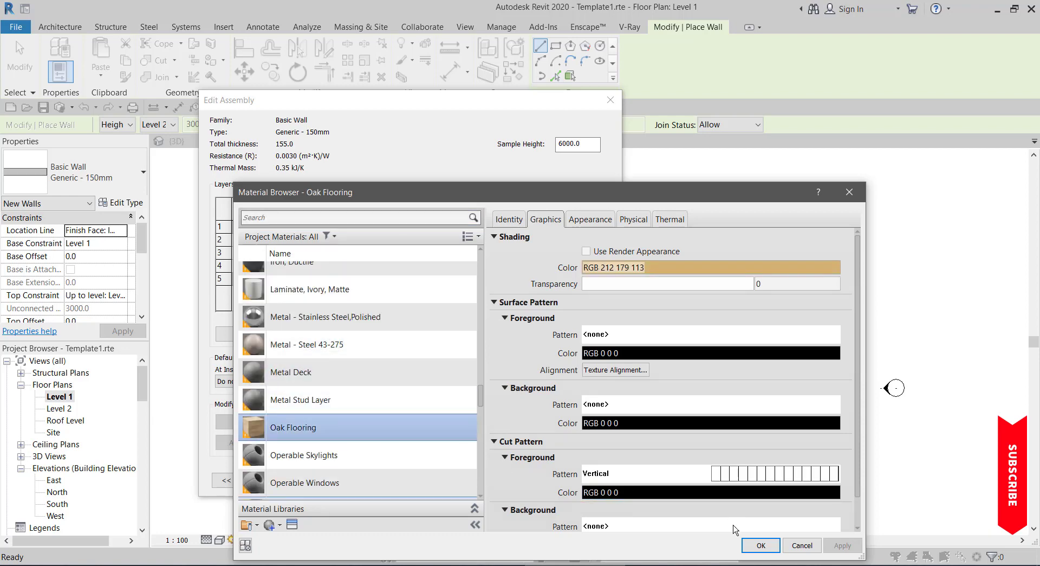
click(758, 545)
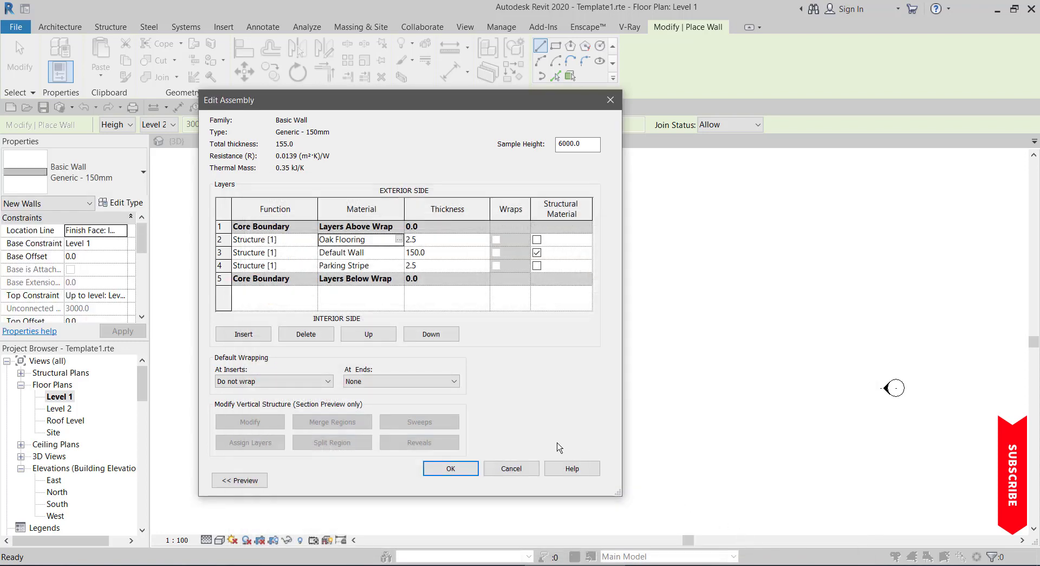
click(470, 467)
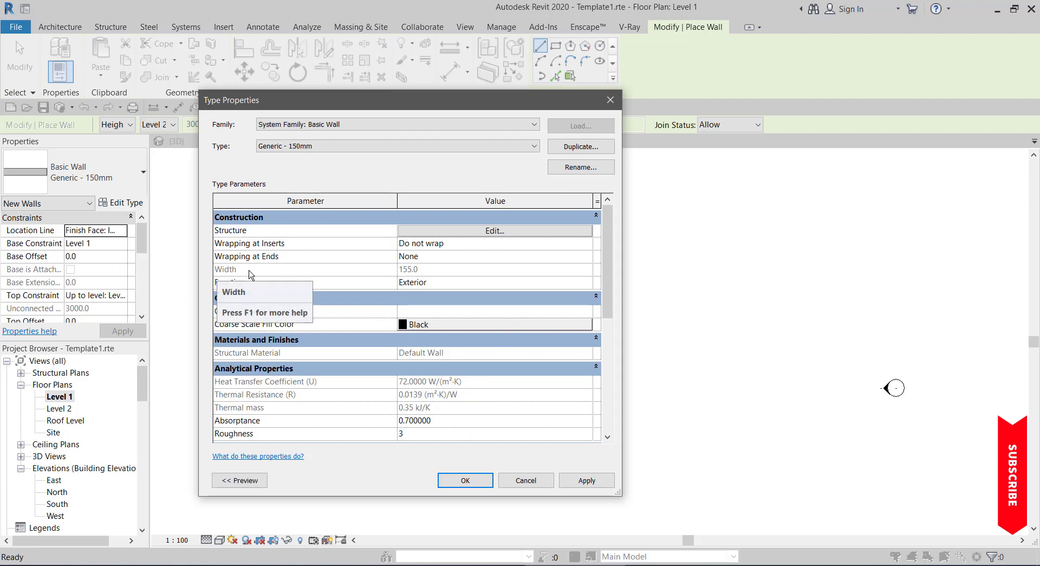
click(465, 480)
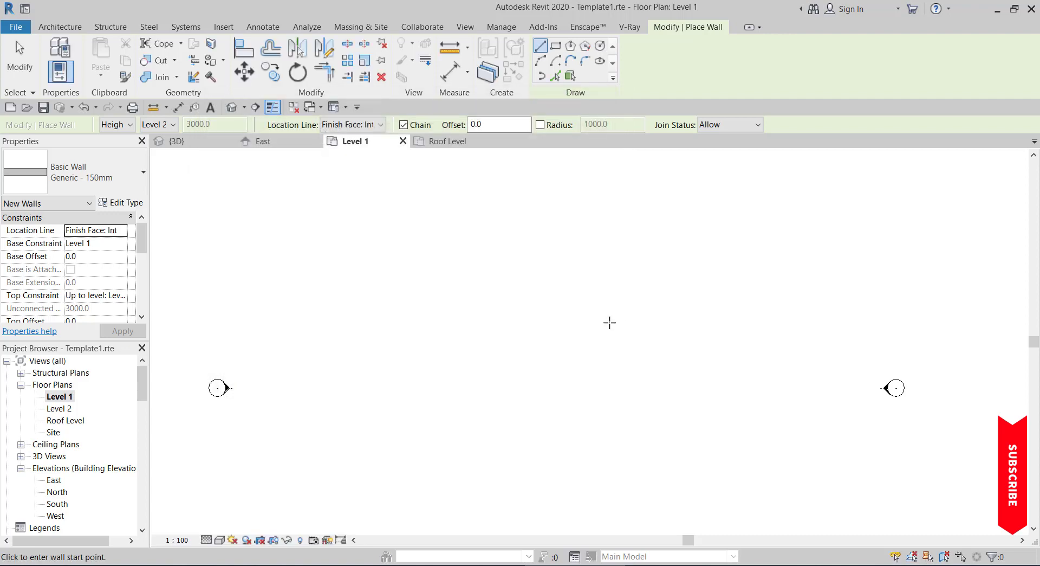
Step: Draw chained walls in an L-shaped outline with an east side about 5120 mm long, leaving a small gap at the northwest corner
click(470, 328)
scroll(467, 352, up, 4)
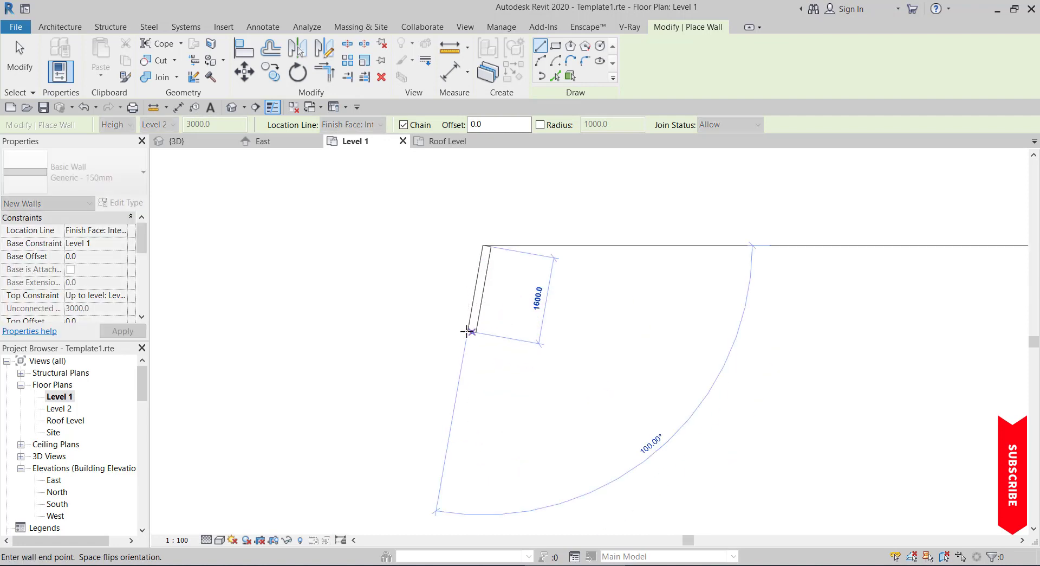
click(496, 386)
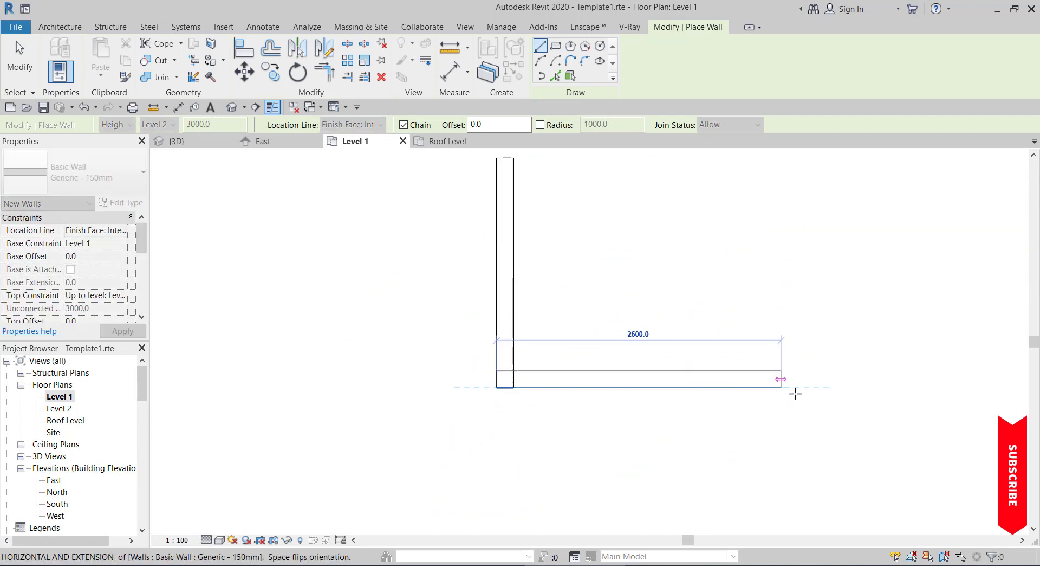
click(793, 387)
scroll(791, 249, down, 3)
click(792, 415)
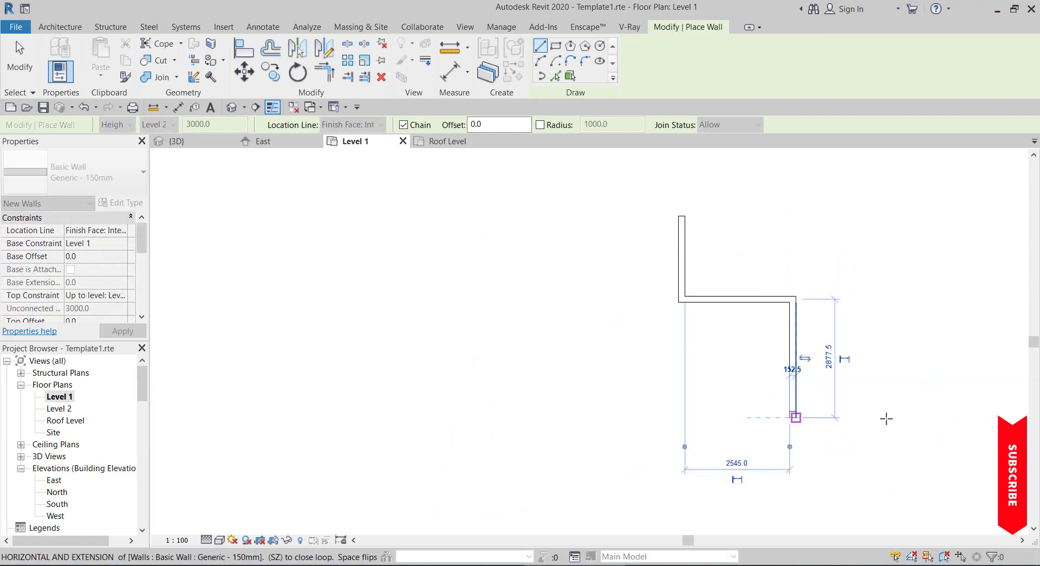
click(884, 225)
click(883, 204)
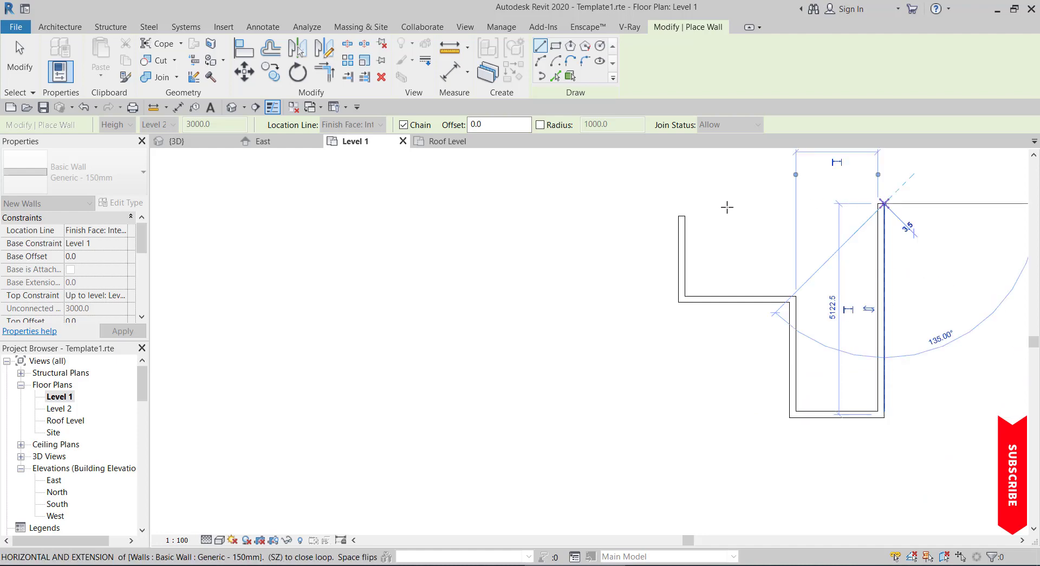
click(678, 203)
key(Escape)
key(Escape)
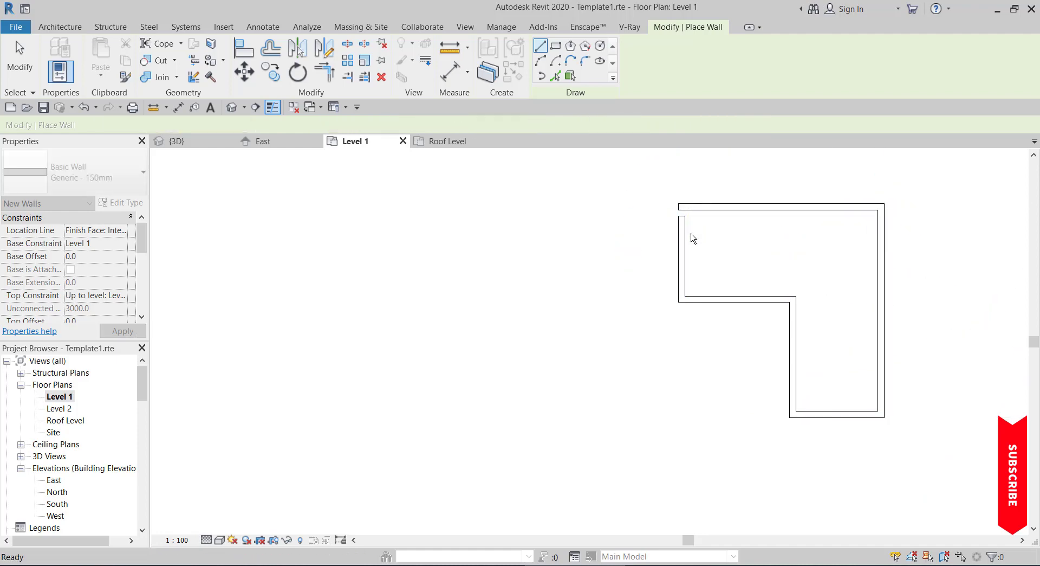
Step: Try to join the outline's west and north walls with Trim/Extend to Corner
click(682, 237)
scroll(680, 212, up, 2)
scroll(642, 282, down, 3)
click(598, 279)
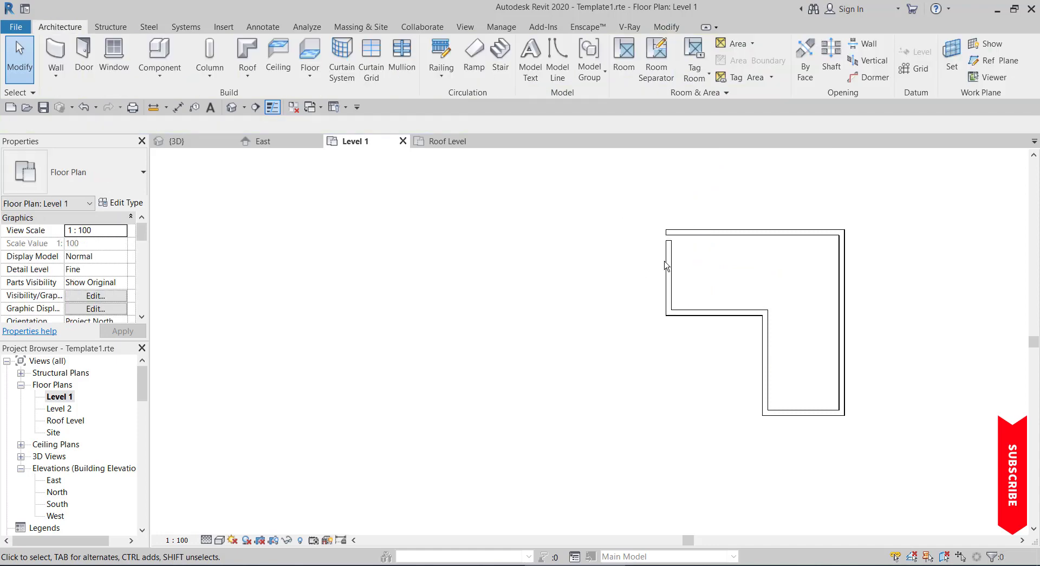
scroll(674, 243, up, 2)
key(t)
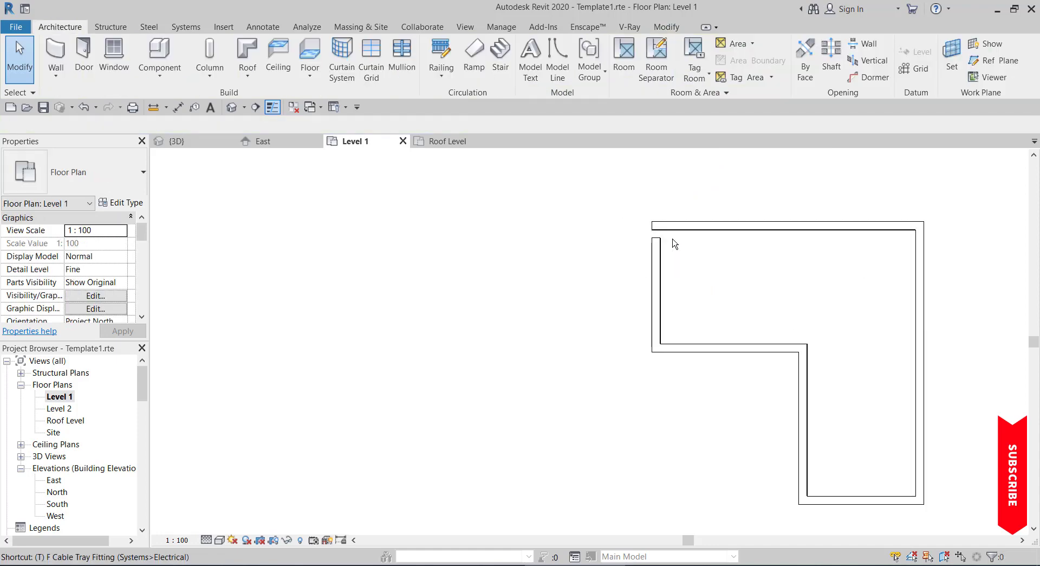
key(r)
click(655, 261)
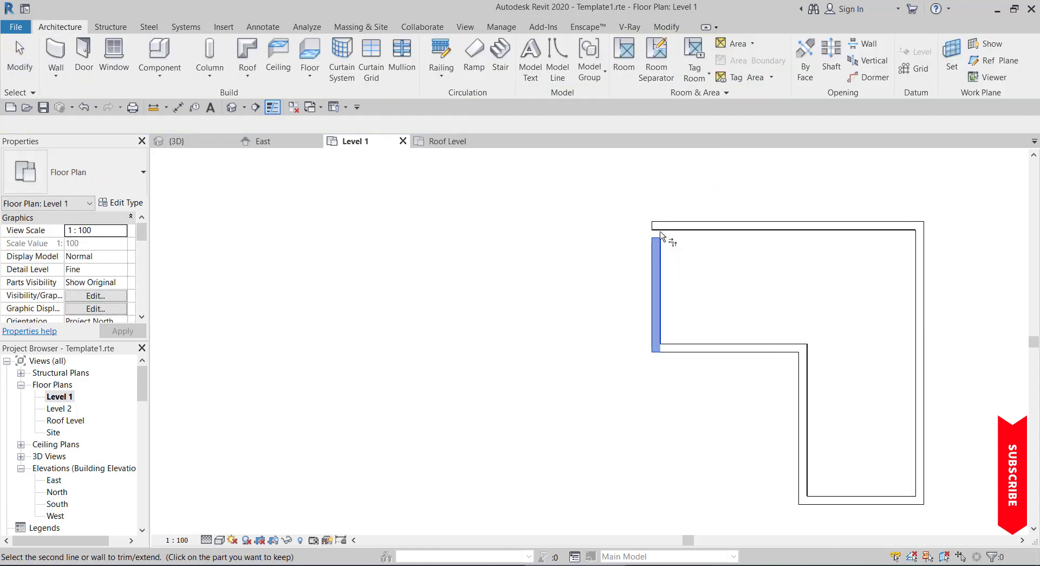
click(684, 227)
scroll(604, 237, down, 1)
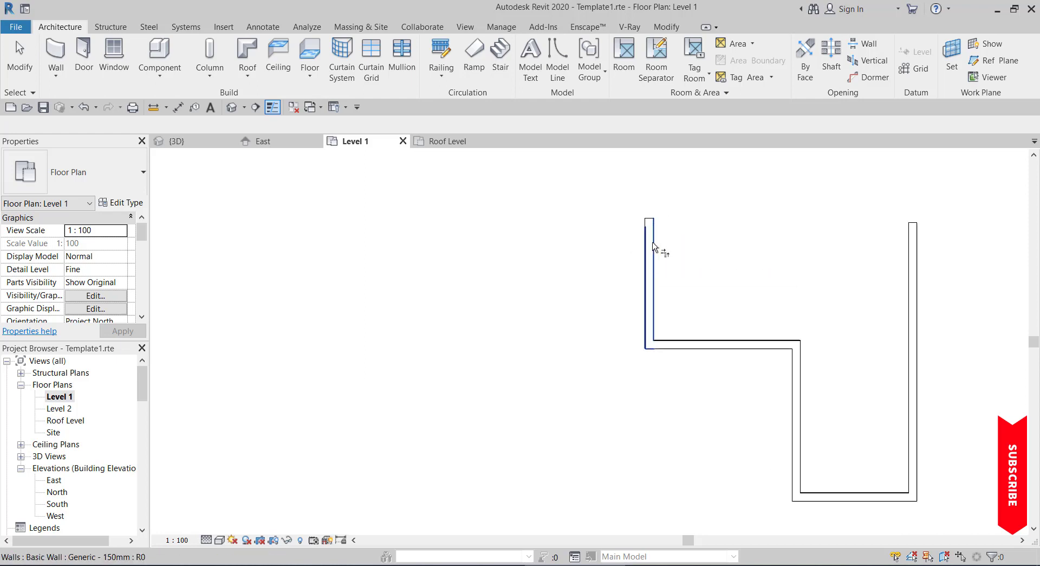
scroll(662, 211, up, 3)
scroll(664, 214, down, 4)
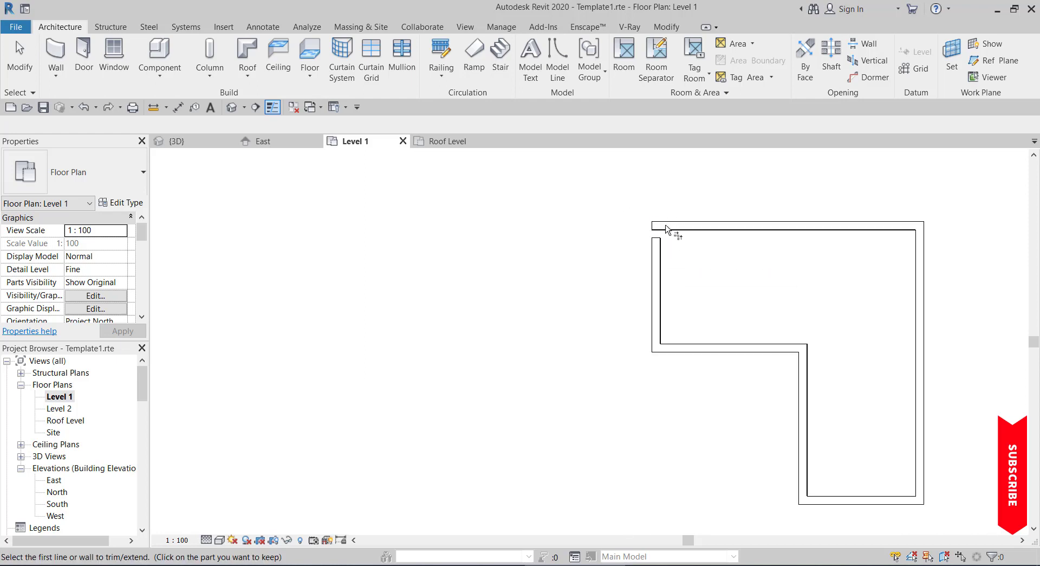
Step: Trim/extend the west and north walls to each other to close the L-shaped outline's open corner
scroll(667, 239, up, 2)
click(654, 262)
click(672, 234)
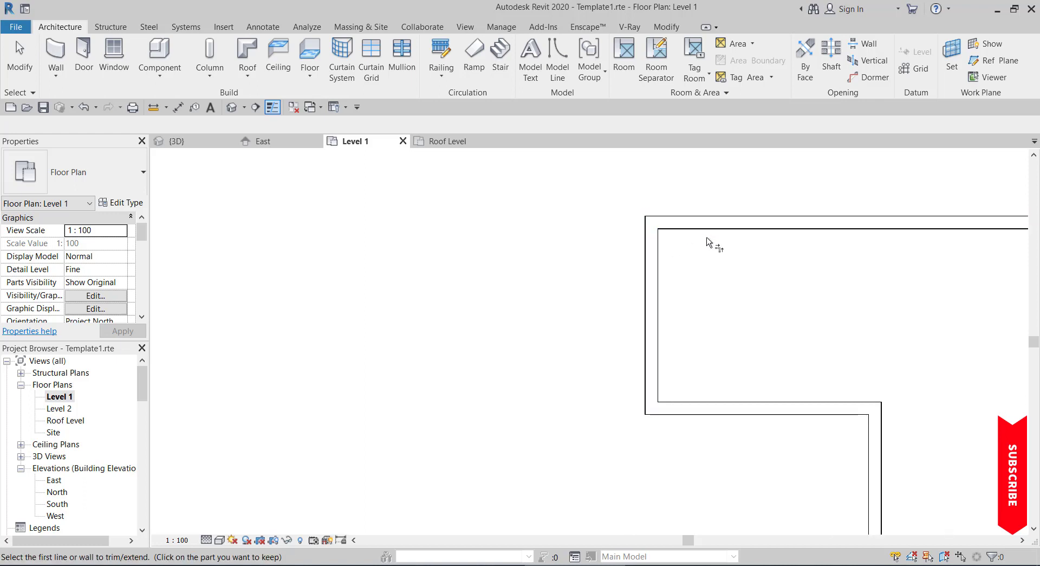
scroll(553, 239, down, 2)
scroll(673, 246, up, 3)
scroll(596, 239, down, 3)
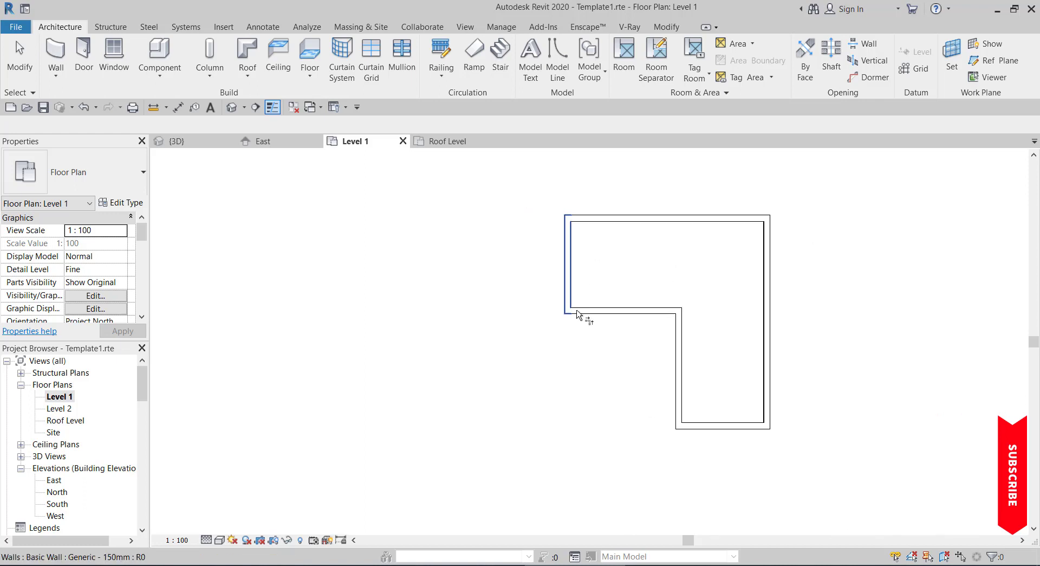
click(561, 320)
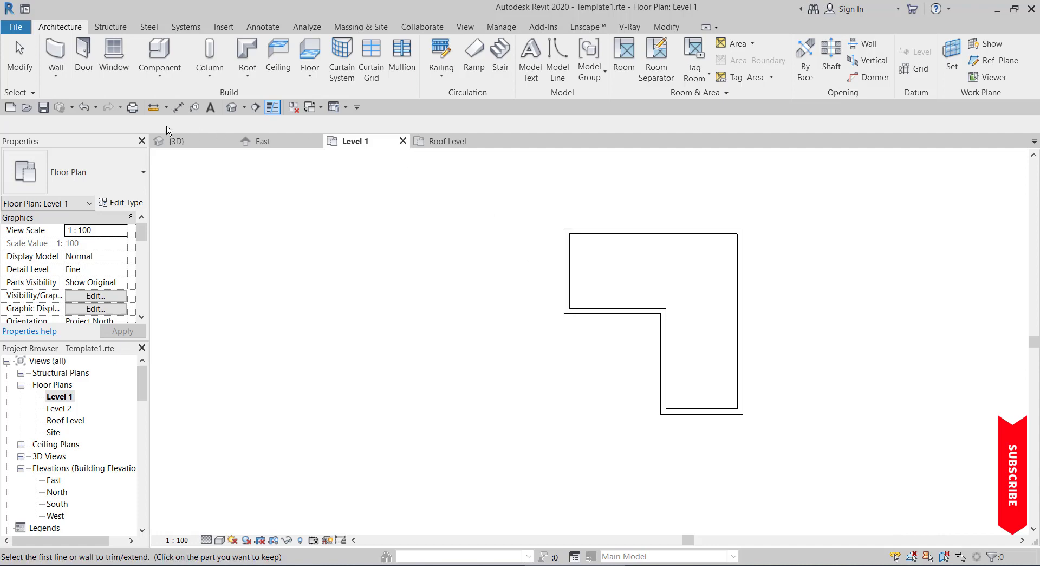
click(23, 68)
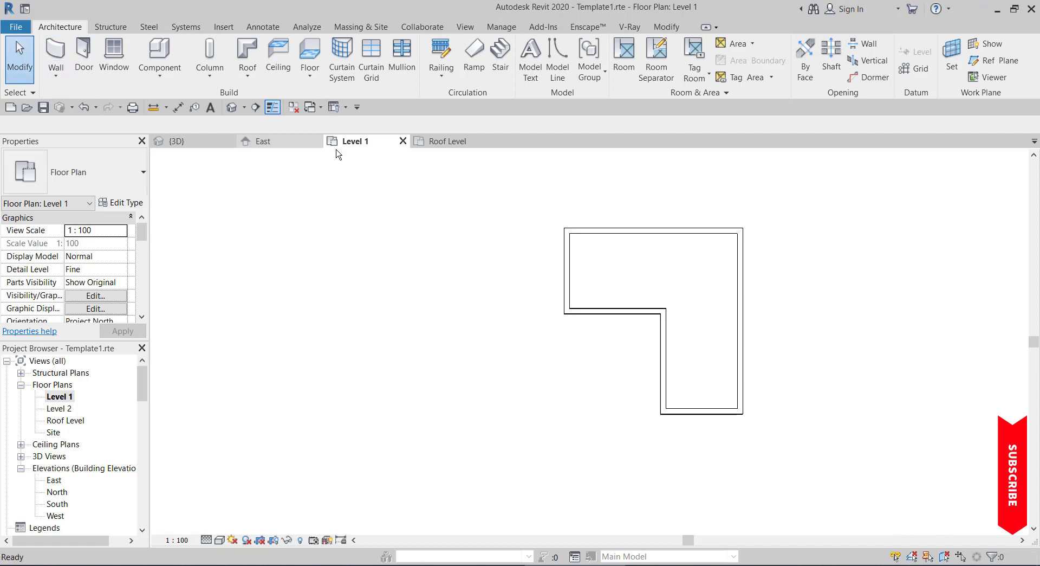
Step: Open the 3D view and inspect the finishes on both faces of the L-shaped walls from several sides
click(183, 147)
scroll(636, 371, down, 4)
scroll(537, 343, down, 1)
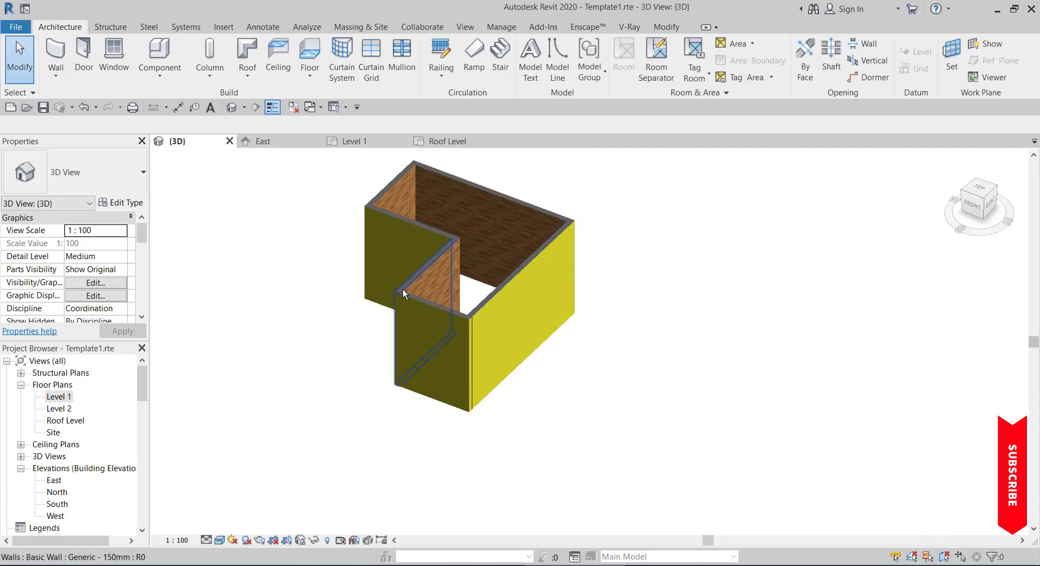
shift+middle_drag(323, 332, 482, 380)
scroll(658, 246, up, 6)
scroll(525, 202, down, 7)
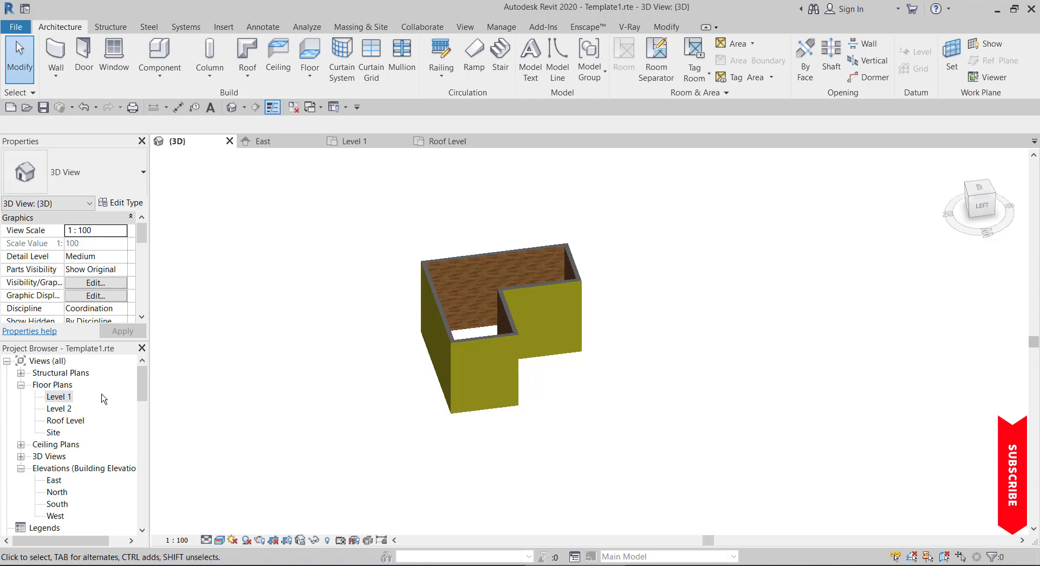
Step: Return to the Level 1 floor plan and set the base offset for new Generic - 150mm walls to -300
double_click(55, 397)
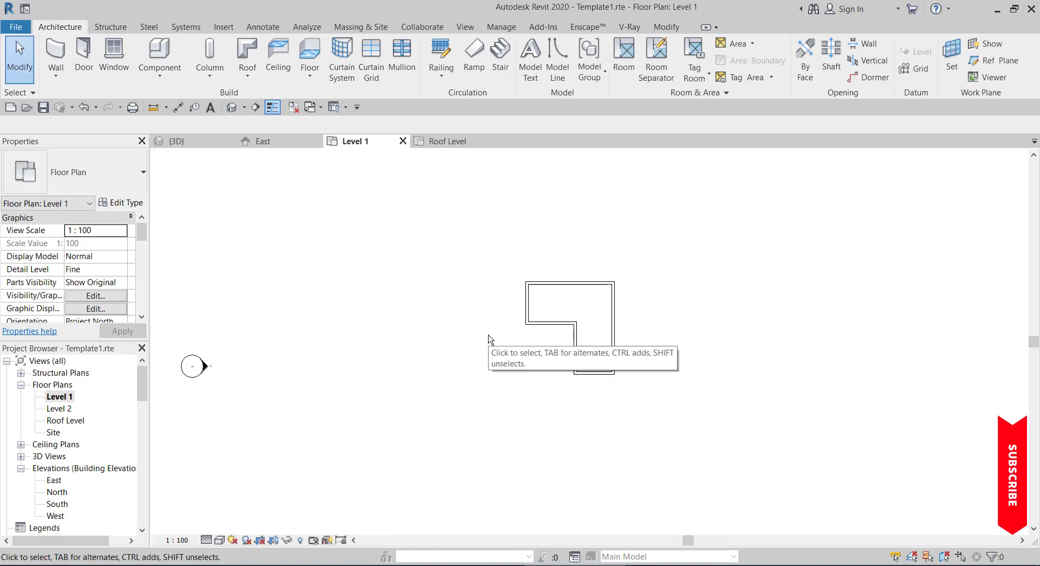
click(56, 54)
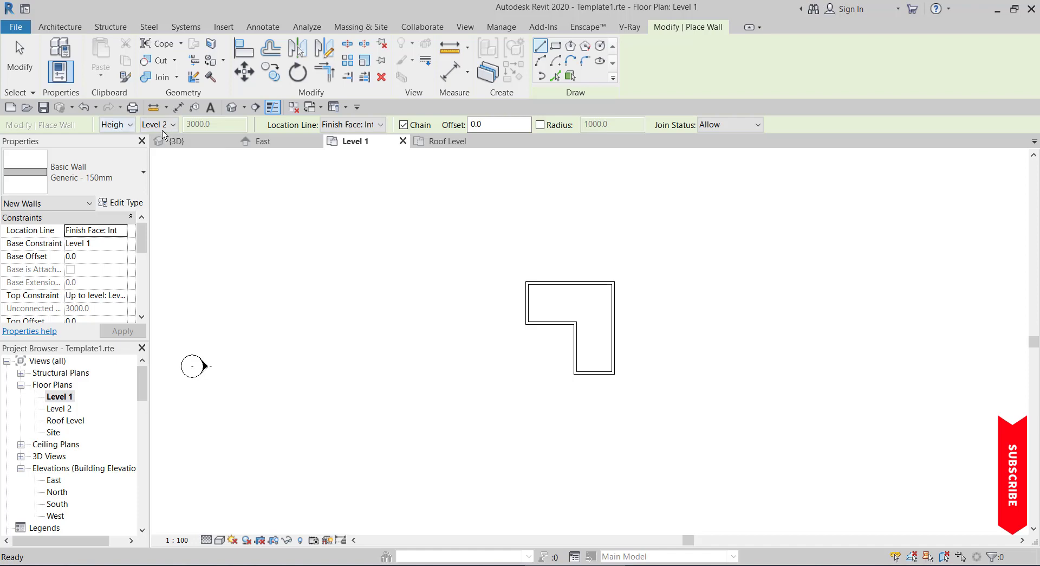
scroll(435, 268, down, 4)
scroll(374, 317, up, 5)
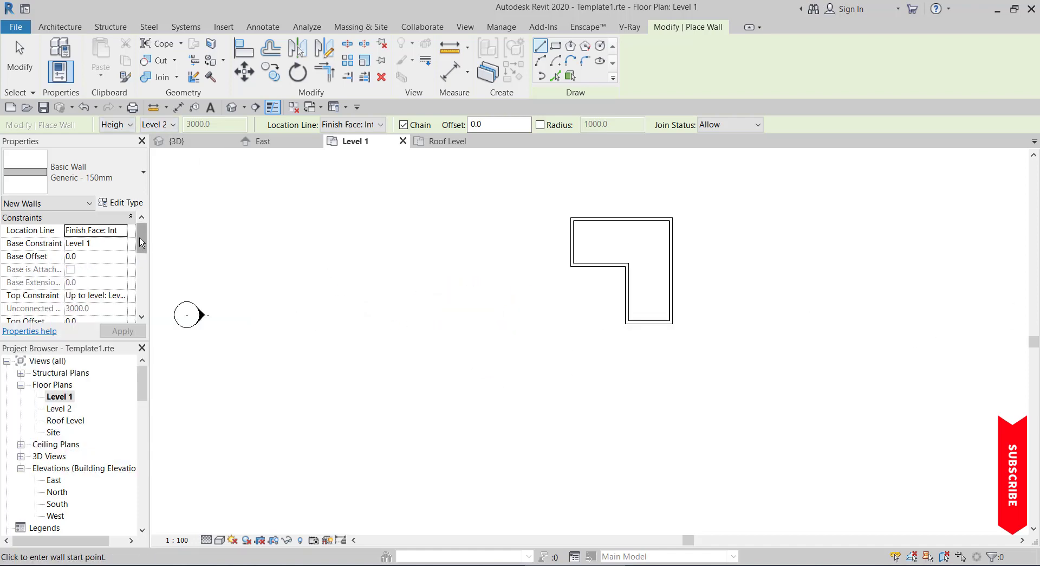
click(105, 258)
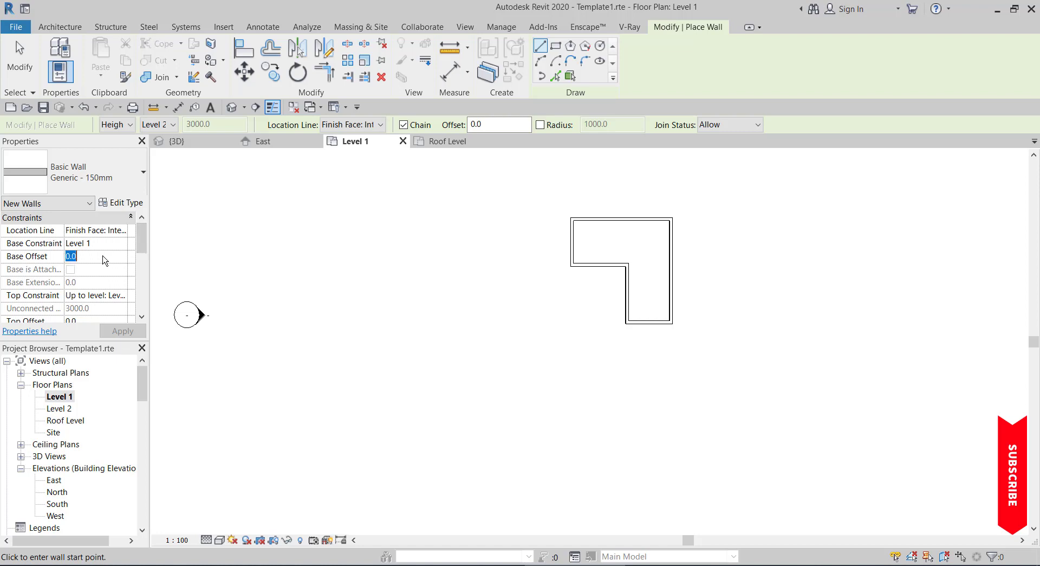
text(-3)
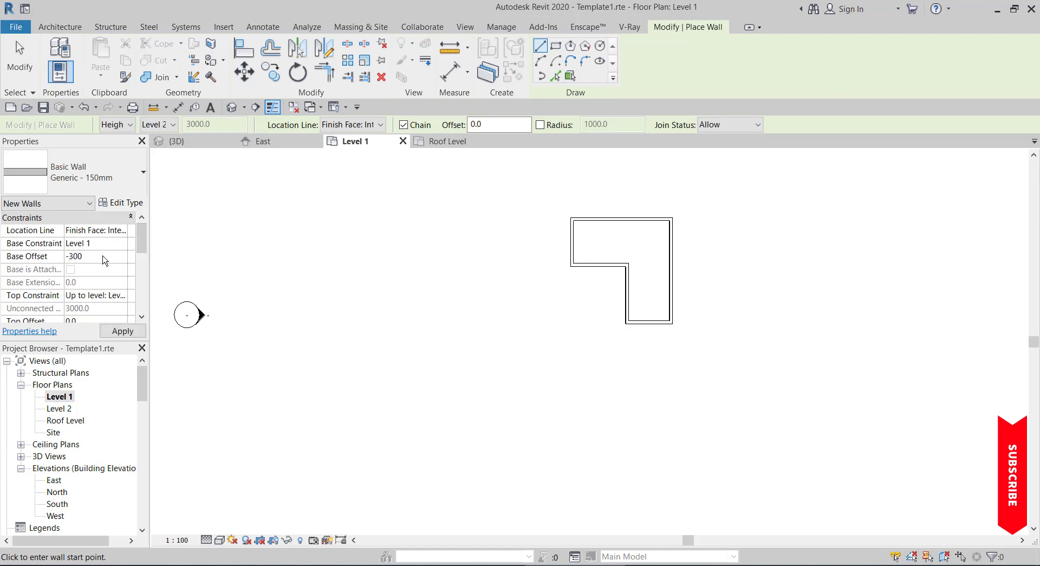
Step: Set the top constraint for the new walls to Up to level: Roof Level
scroll(92, 296, down, 1)
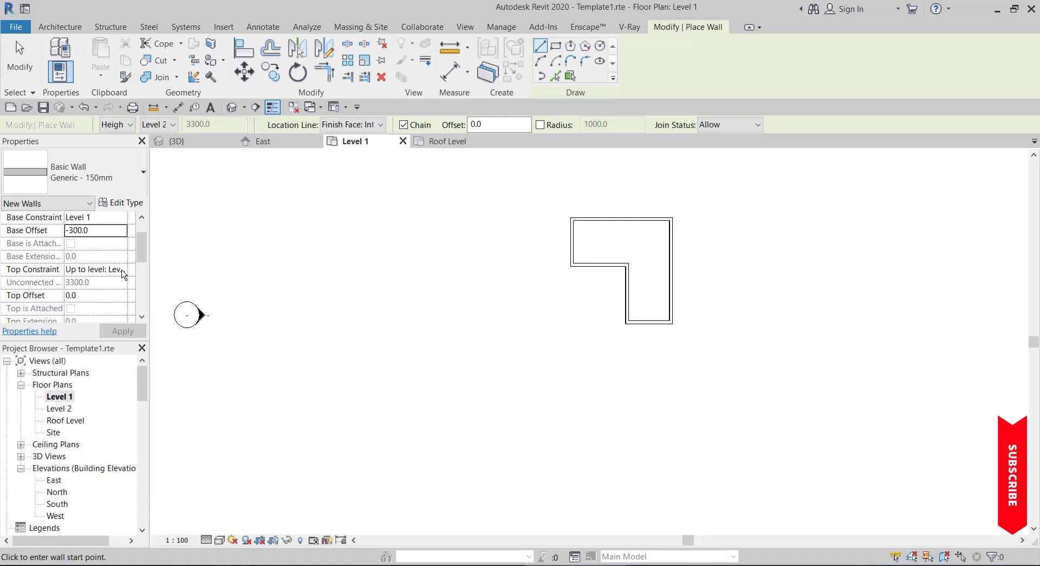
click(124, 274)
click(114, 312)
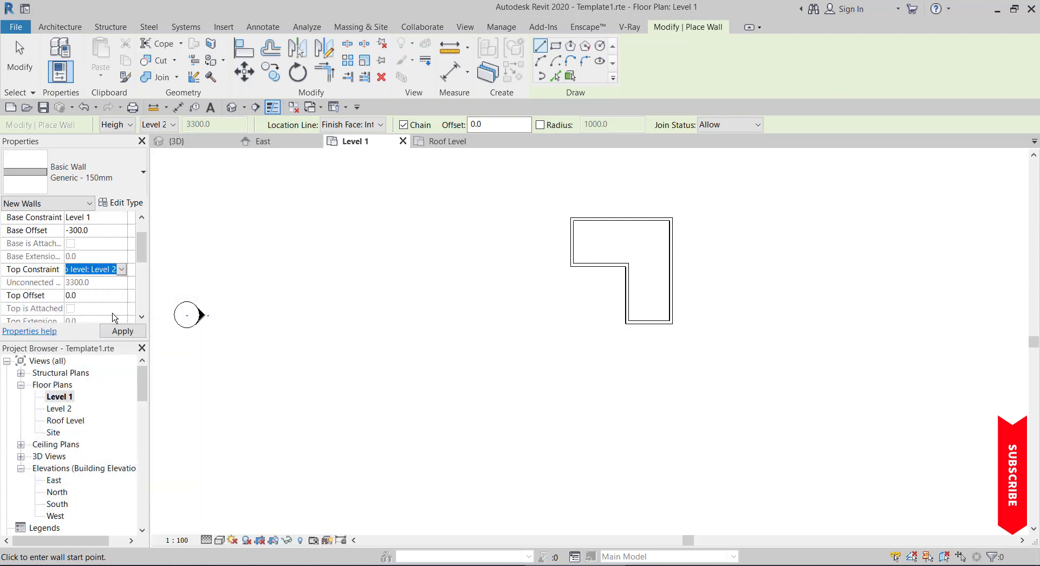
scroll(447, 275, down, 1)
scroll(463, 314, up, 1)
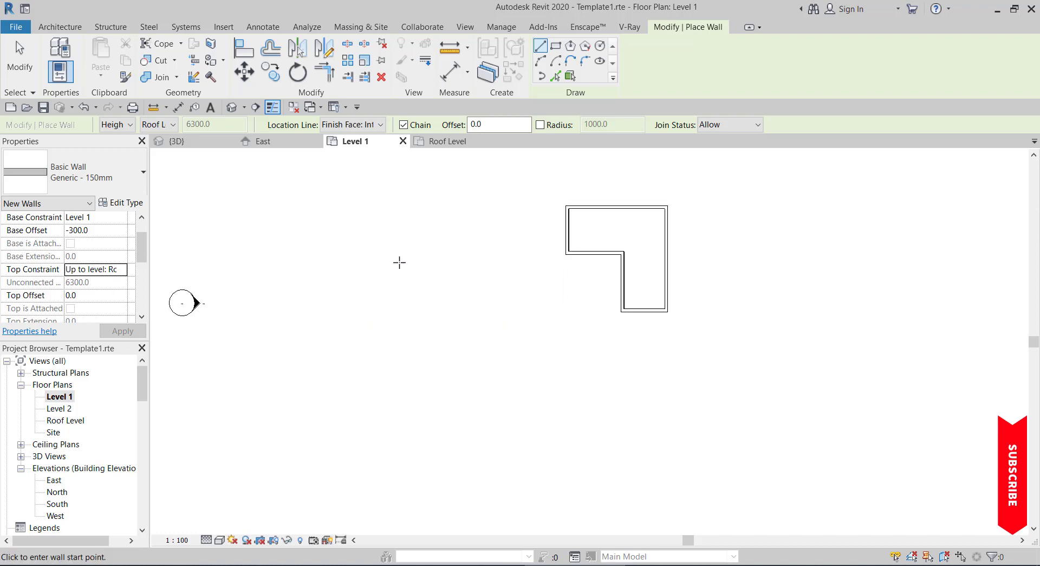
Step: Draw a second chained wall outline west of the first, about 6200 mm wide, with a narrow projection at its northwest corner
click(400, 262)
click(400, 374)
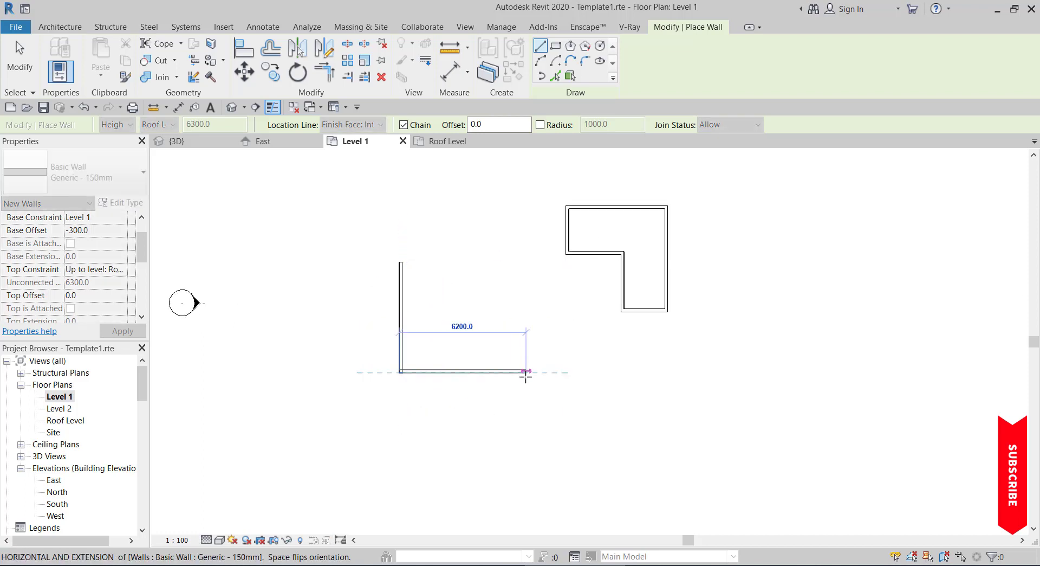
click(524, 373)
click(524, 263)
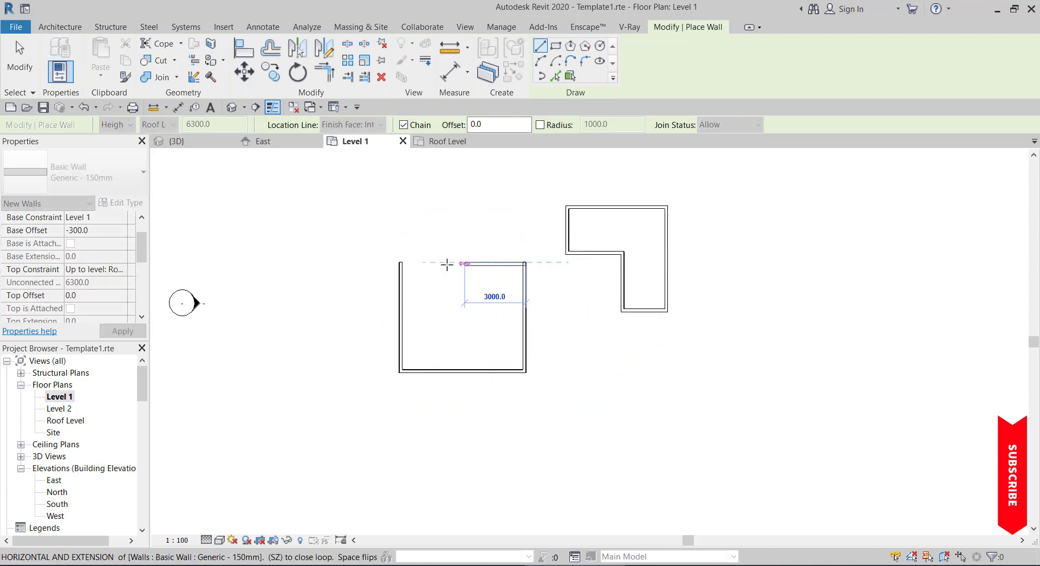
click(437, 263)
click(436, 224)
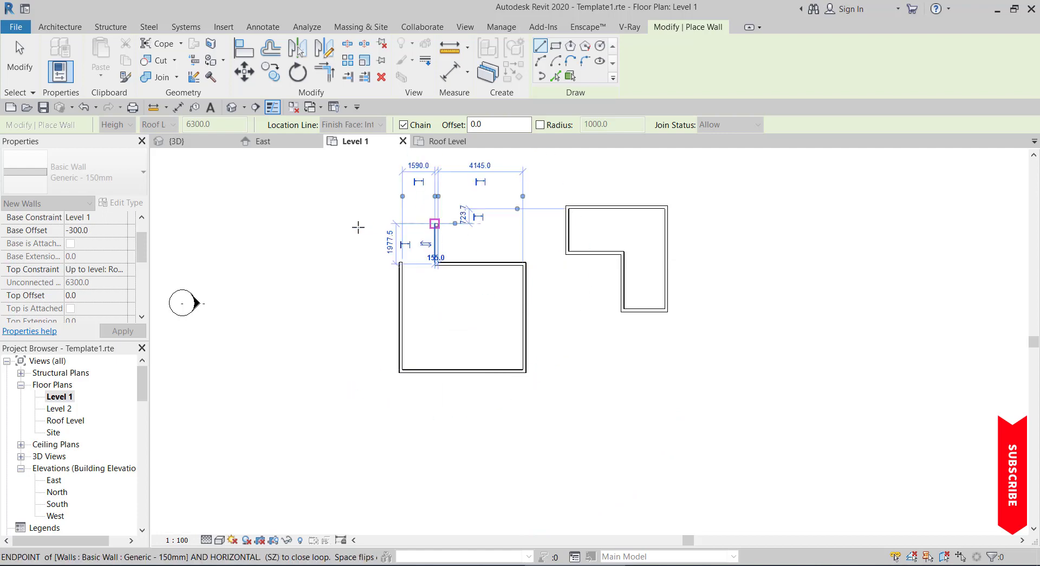
click(397, 225)
key(Escape)
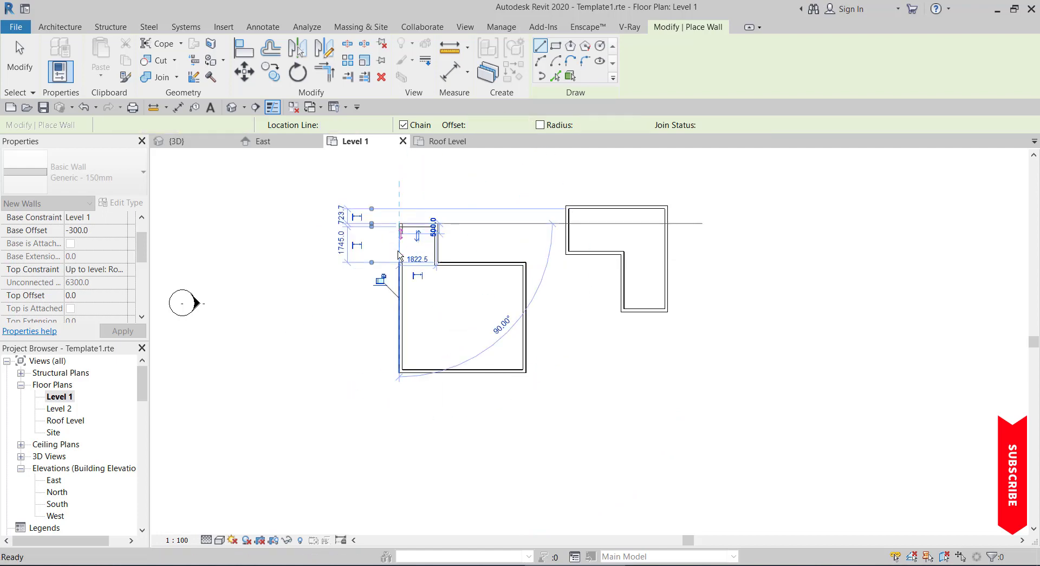
key(Escape)
Step: Extend the second outline's west wall north to meet the projection's end wall and close the corner
click(401, 274)
drag(401, 264, 404, 231)
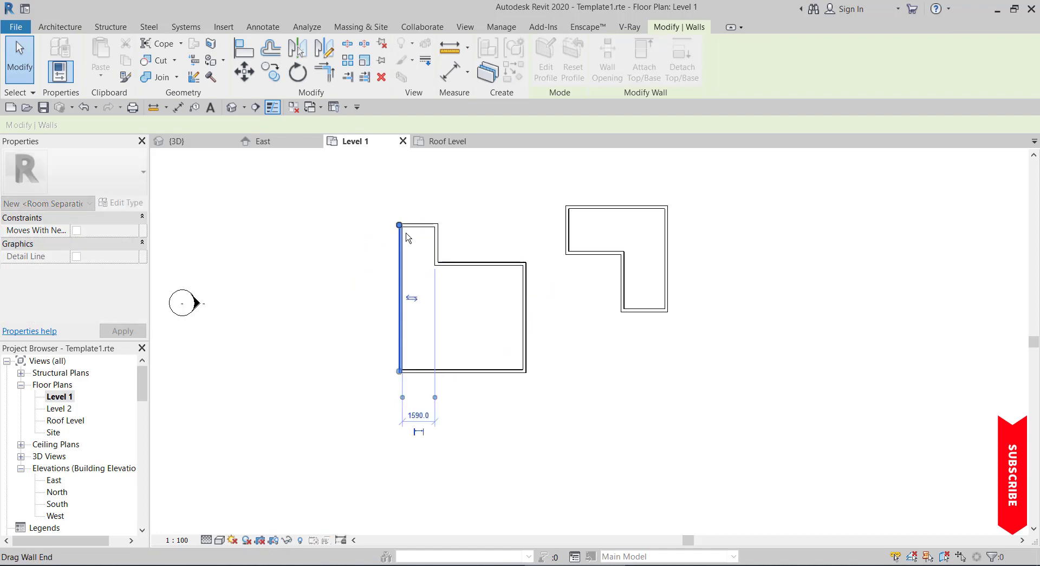
click(372, 344)
Step: Place a horizontal building section line across the lower part of the second wall outline, running past both sides
scroll(379, 325, down, 2)
click(255, 107)
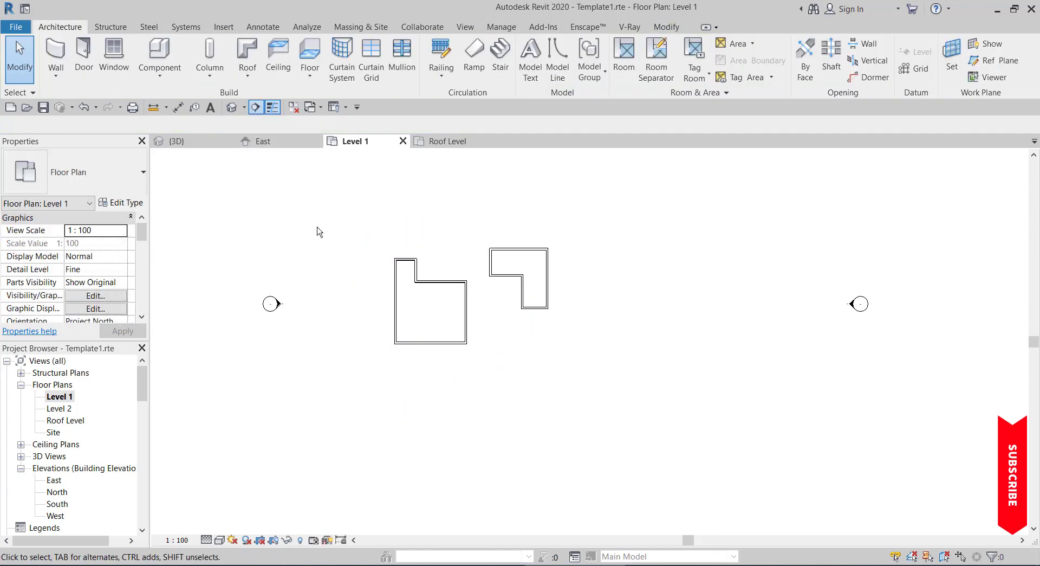
scroll(467, 323, up, 2)
click(508, 323)
click(306, 321)
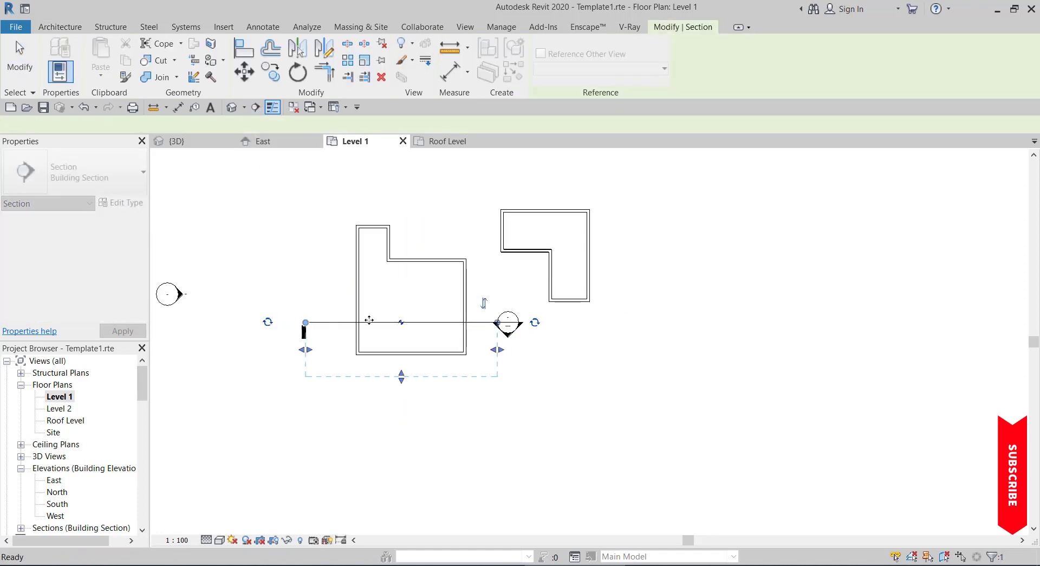
Step: Flip the building section to face north across the second wall outline and open its section view
key(Escape)
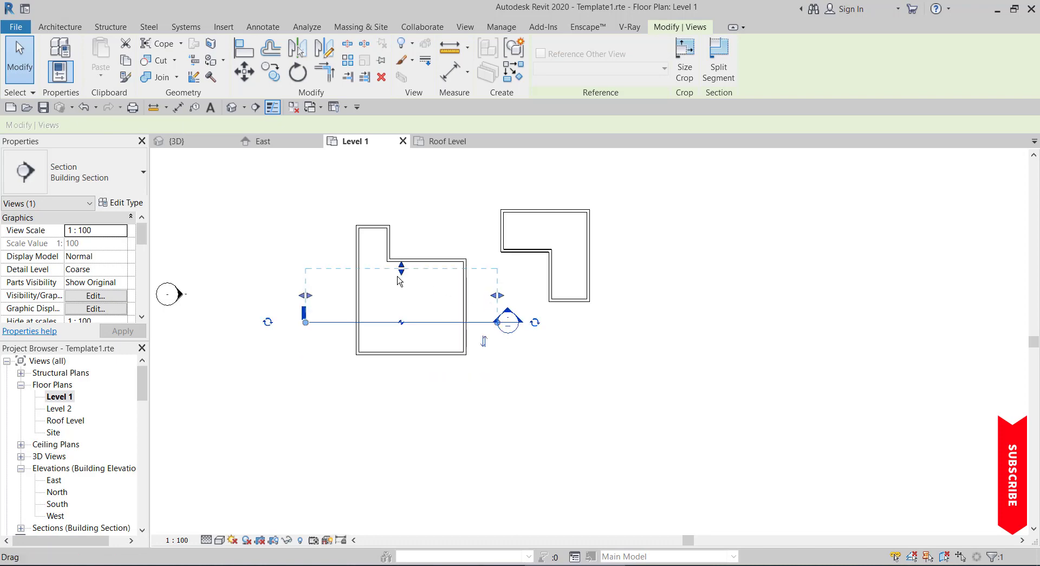
drag(400, 273, 389, 291)
click(339, 292)
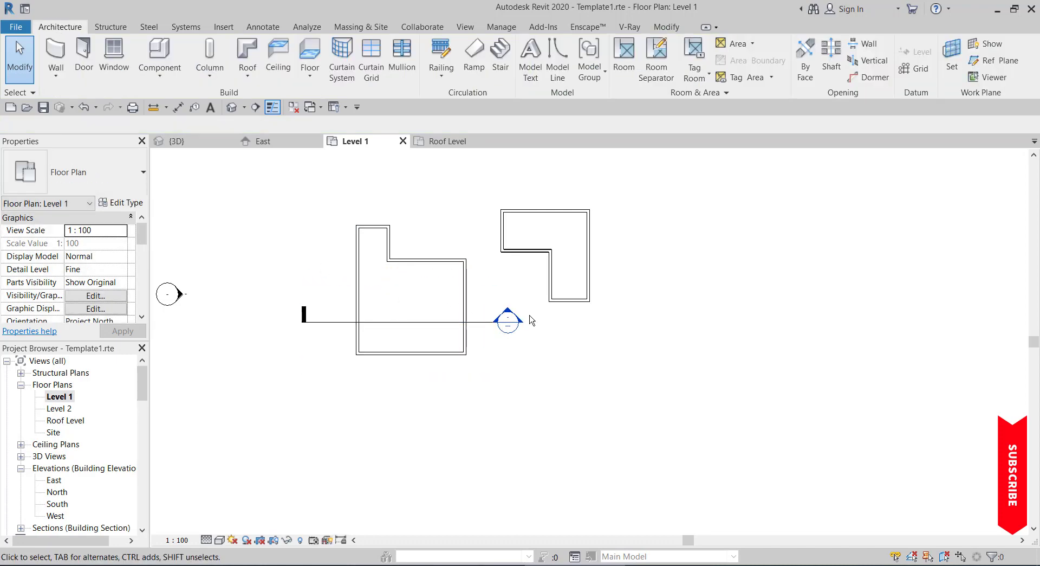
double_click(508, 320)
scroll(374, 283, down, 3)
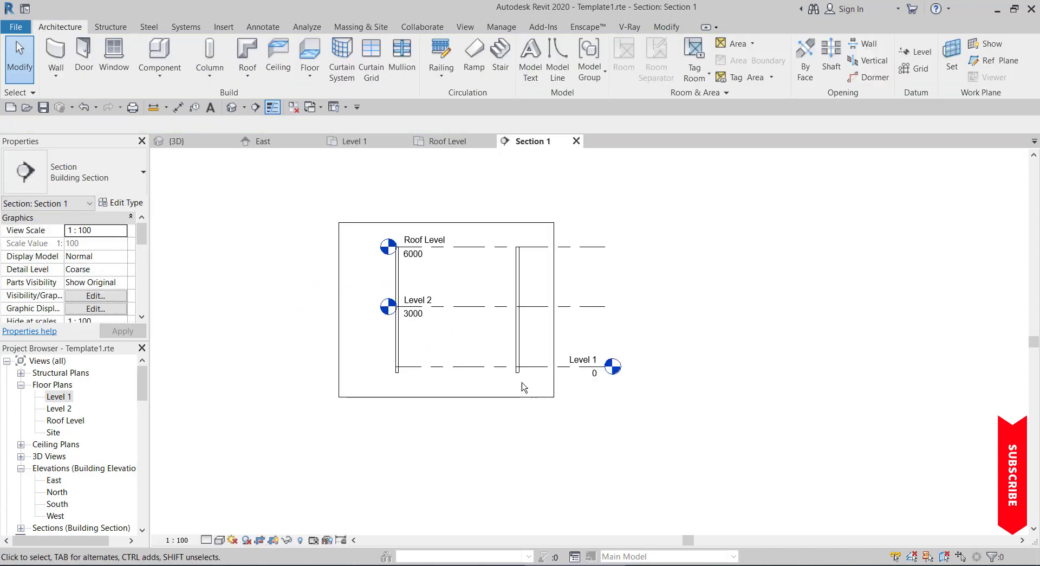
Step: Dimension the vertical offset between Level 1 and the base of the east wall in the section
scroll(522, 388, up, 6)
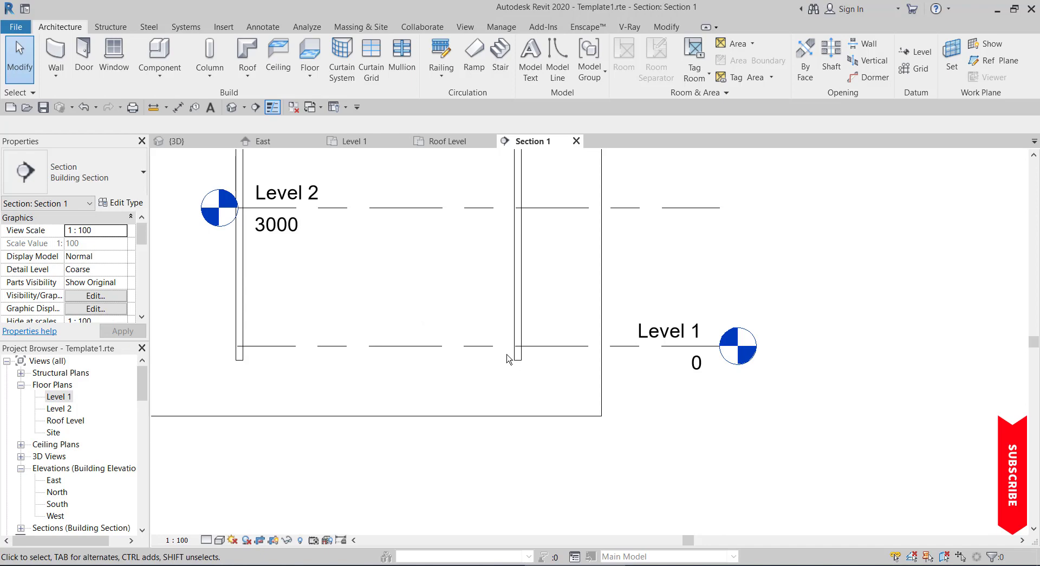
click(178, 107)
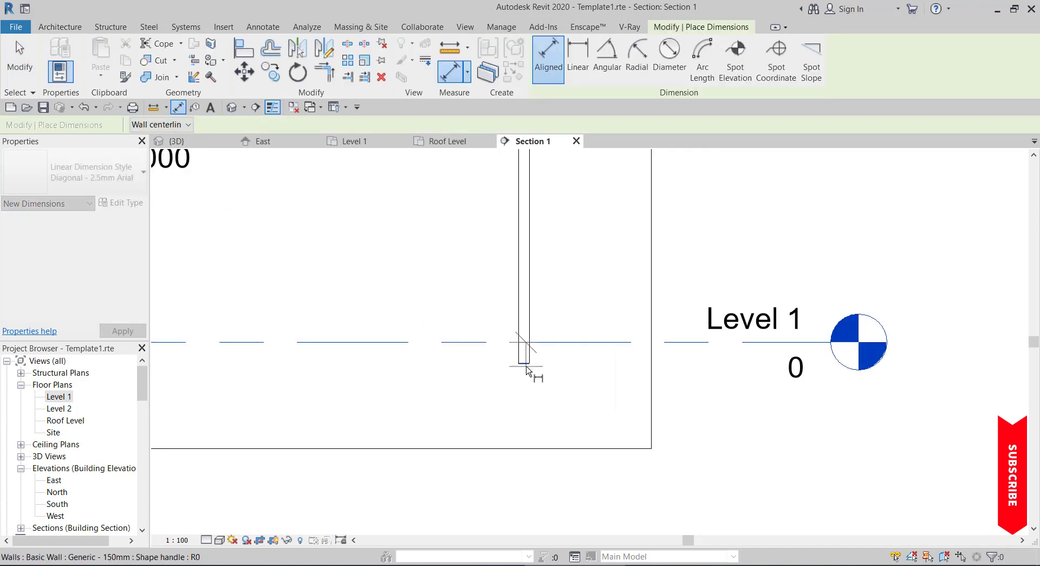
scroll(520, 379, down, 6)
scroll(470, 310, up, 5)
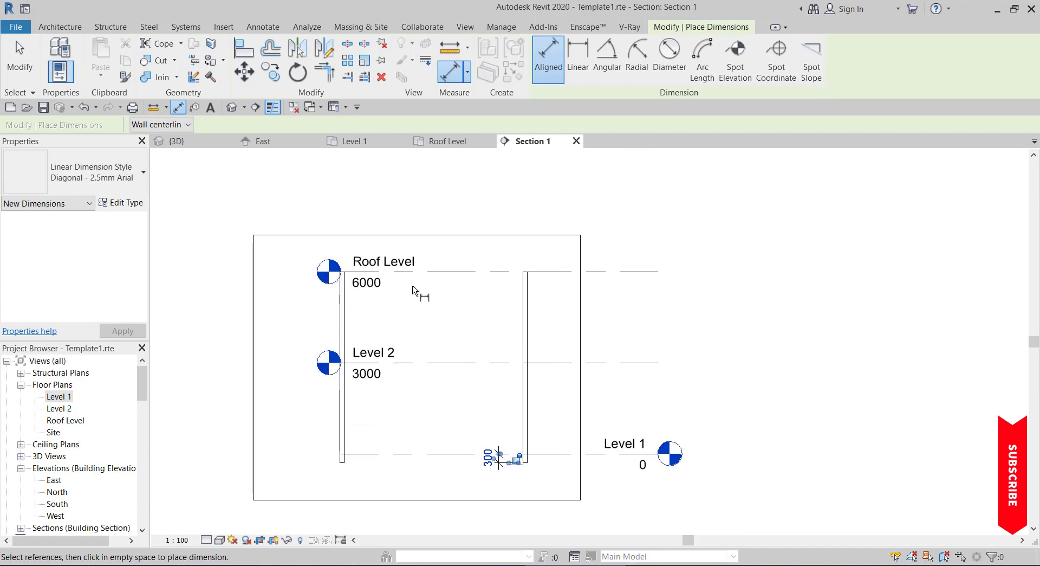
key(Escape)
key(Escape)
Step: Extend the west end of the Roof Level line outward past the west wall, clear of the wall
scroll(452, 267, down, 5)
scroll(422, 264, up, 3)
click(420, 272)
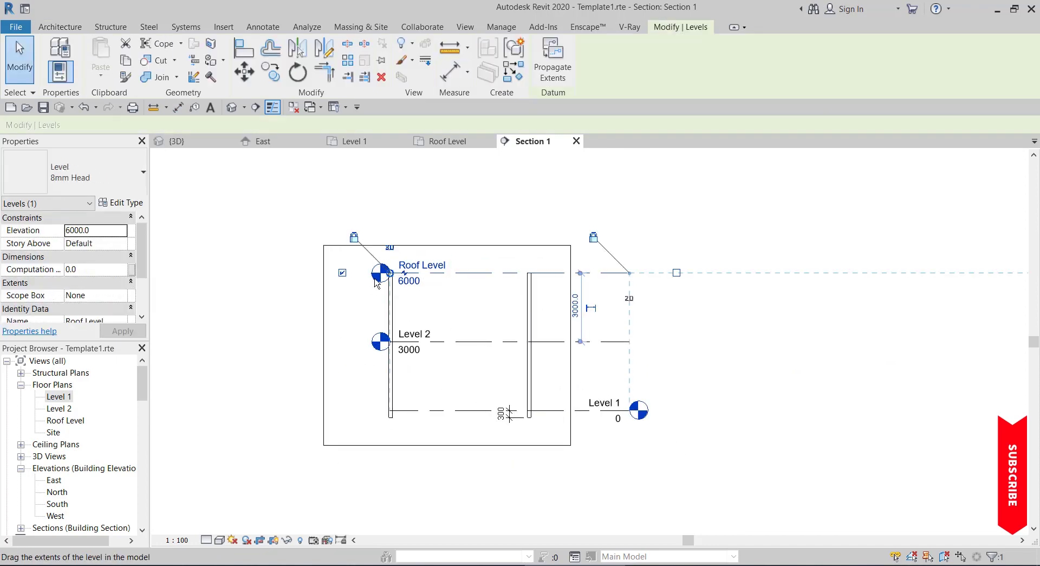
drag(376, 283, 331, 283)
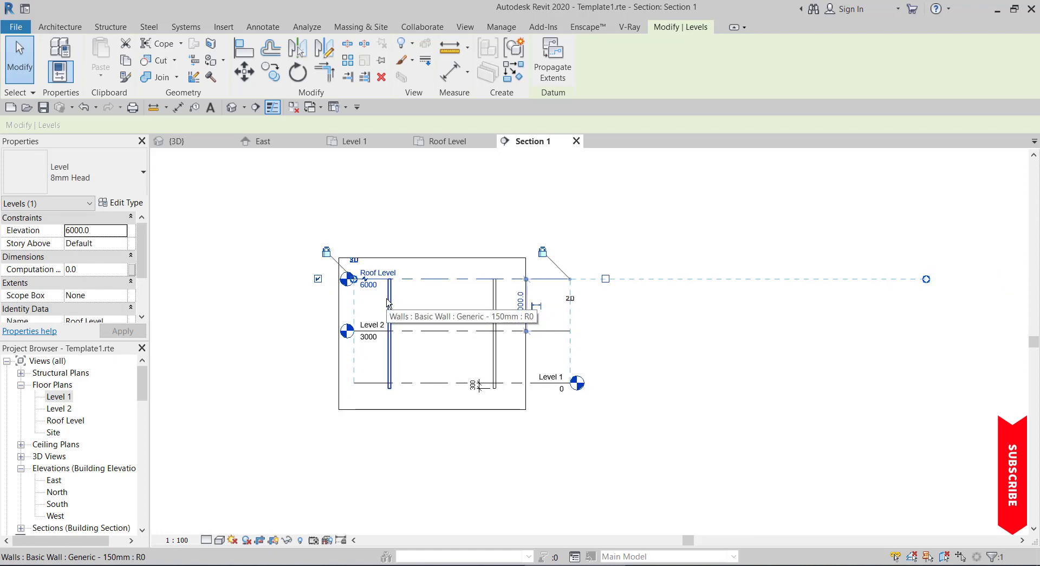
scroll(388, 302, down, 1)
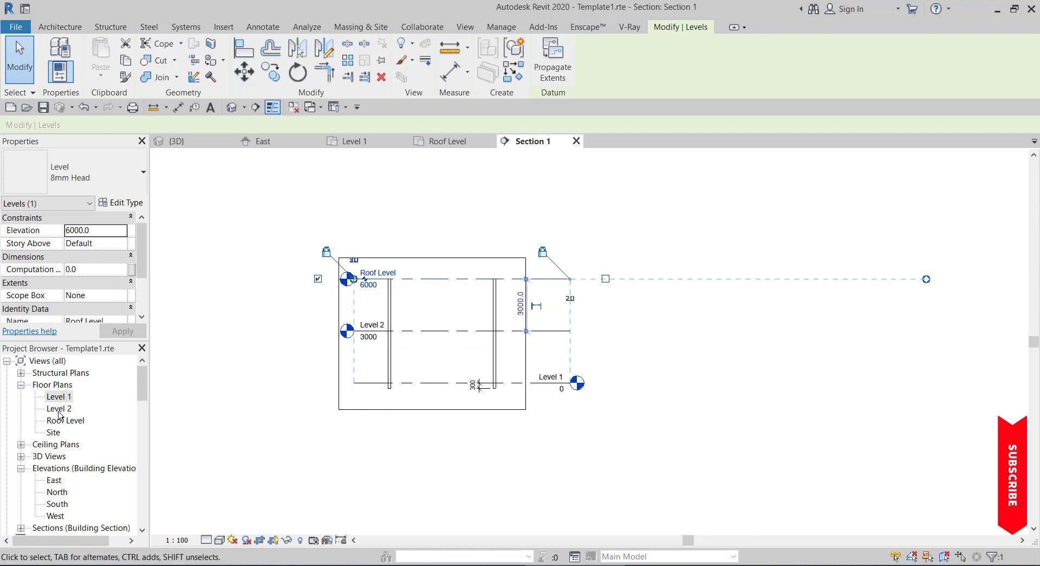
Step: Return to the Level 1 floor plan and examine both wall outlines and the section line
double_click(59, 396)
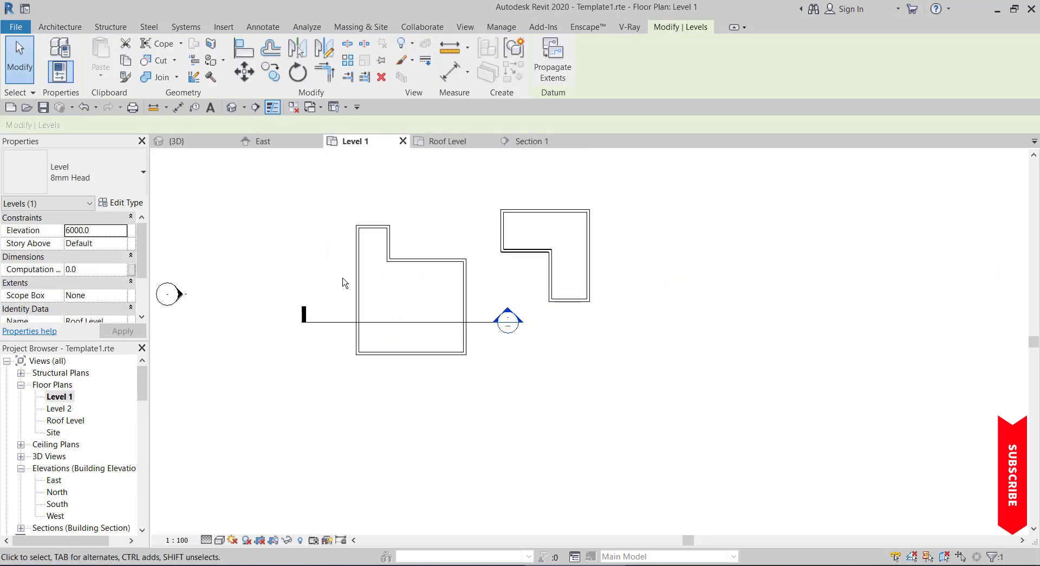
scroll(378, 328, down, 1)
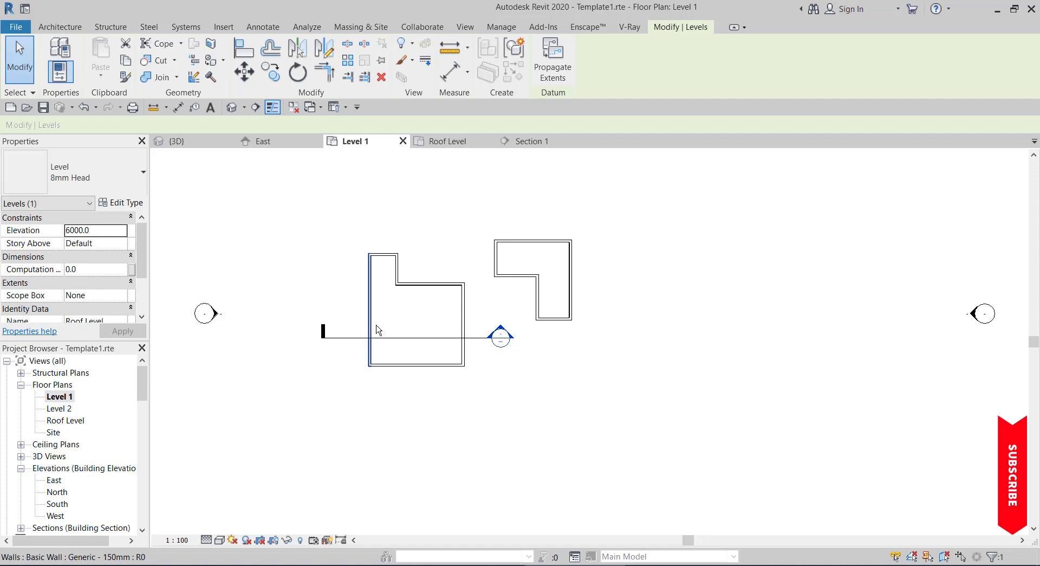
scroll(423, 287, up, 5)
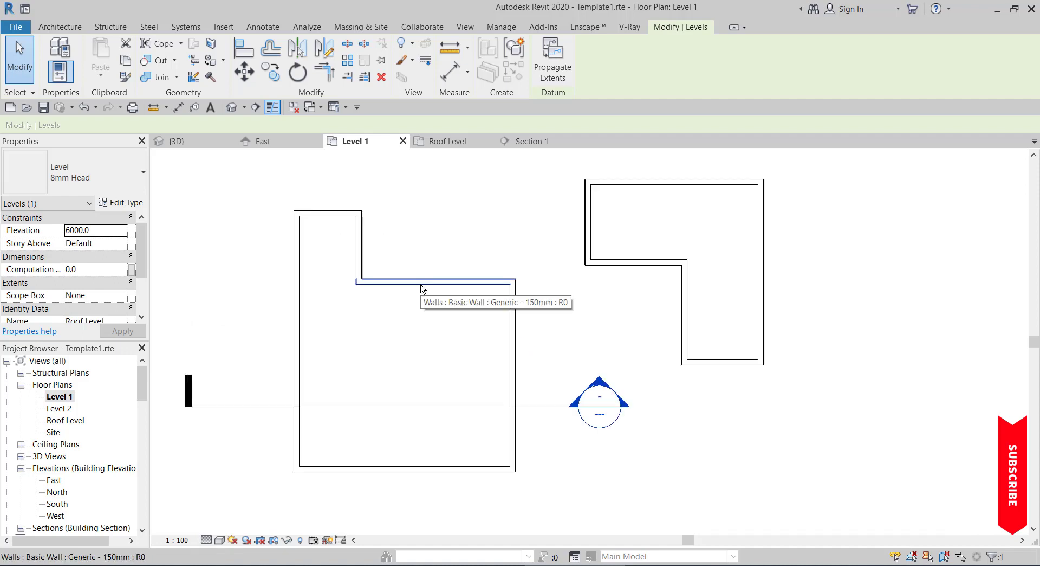
scroll(422, 287, down, 3)
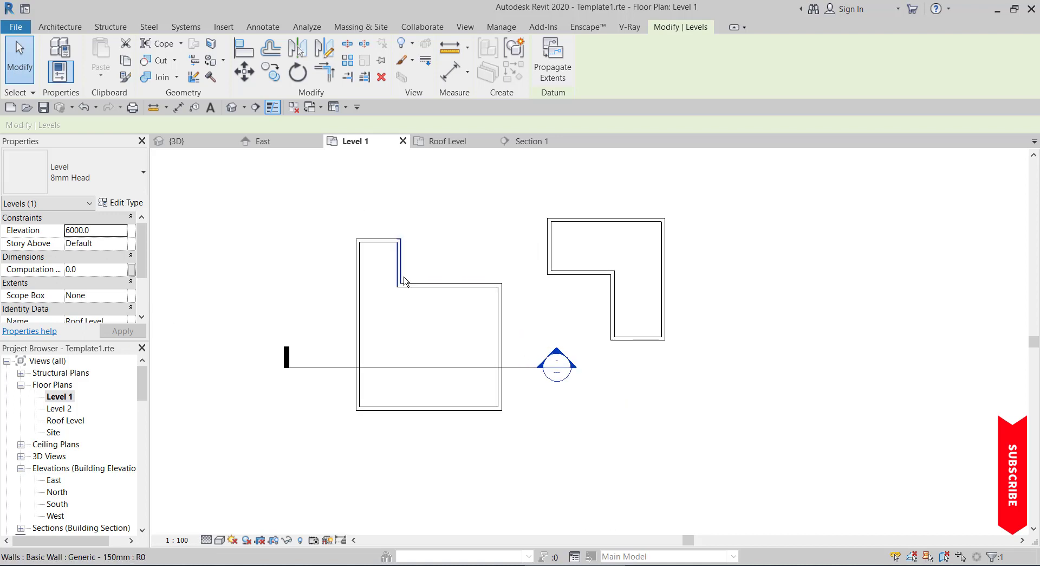
scroll(403, 281, up, 3)
scroll(436, 267, down, 2)
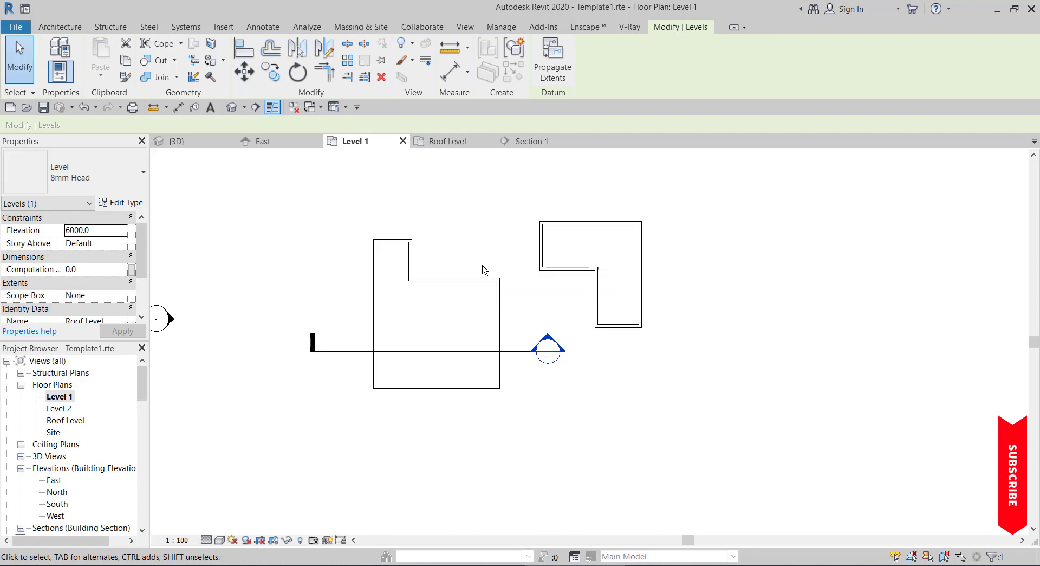
scroll(477, 271, down, 3)
scroll(469, 276, up, 4)
scroll(467, 271, down, 3)
scroll(416, 260, up, 2)
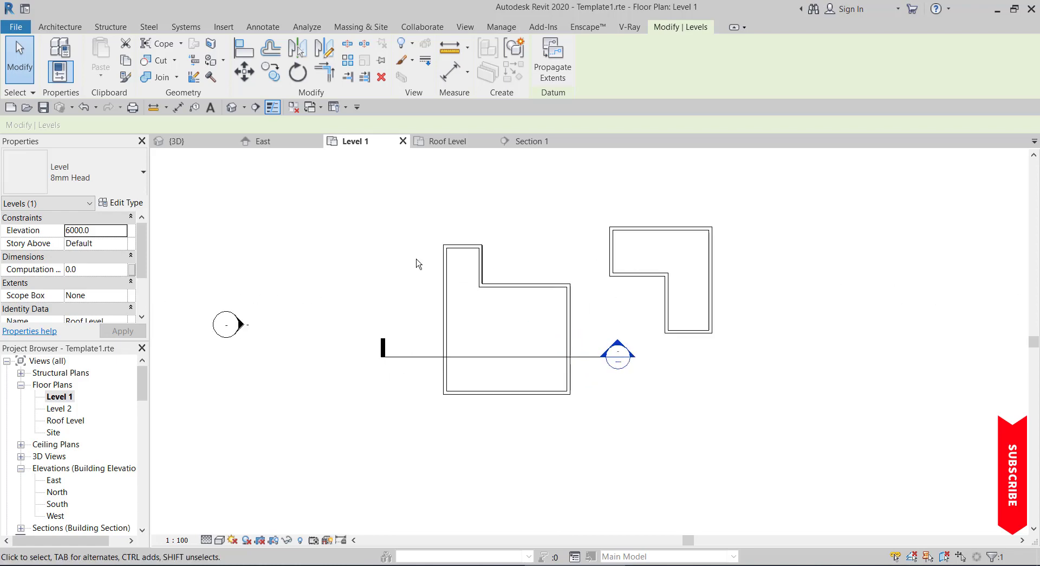
Step: Close all inactive views, keeping only the Level 1 floor plan open
click(417, 260)
click(293, 107)
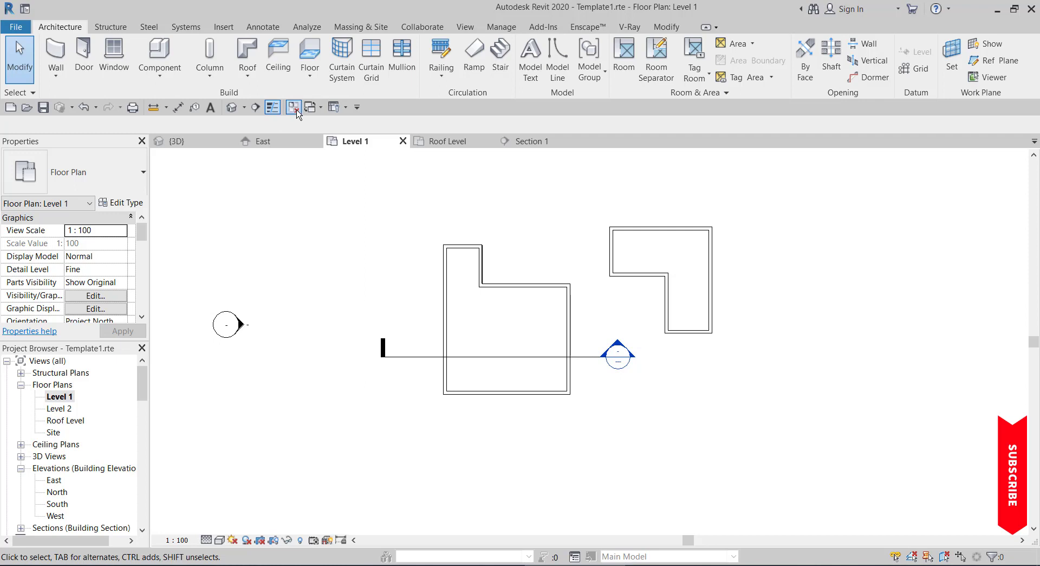
scroll(233, 179, down, 3)
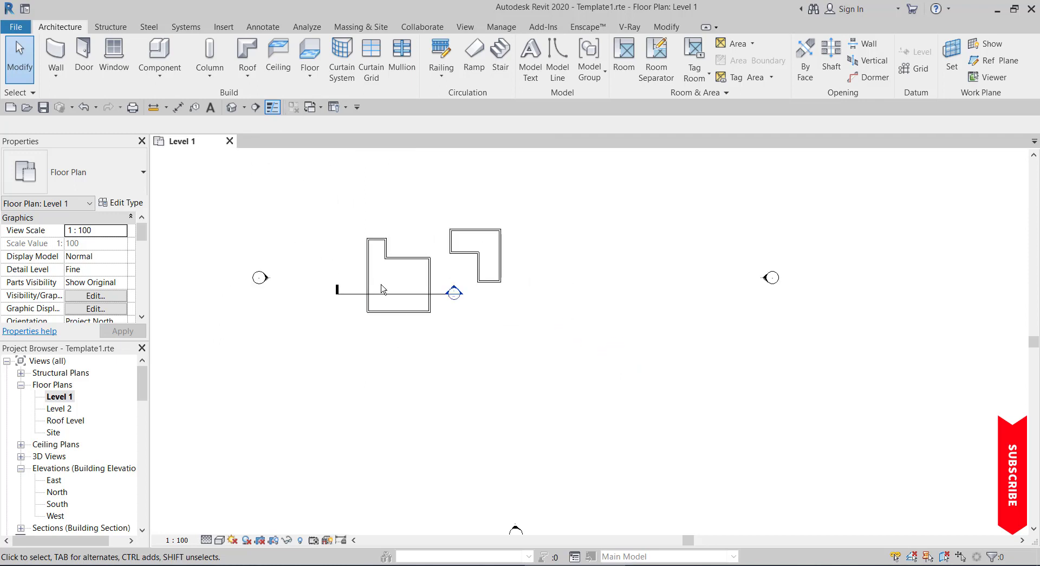
scroll(355, 245, up, 3)
scroll(395, 310, down, 3)
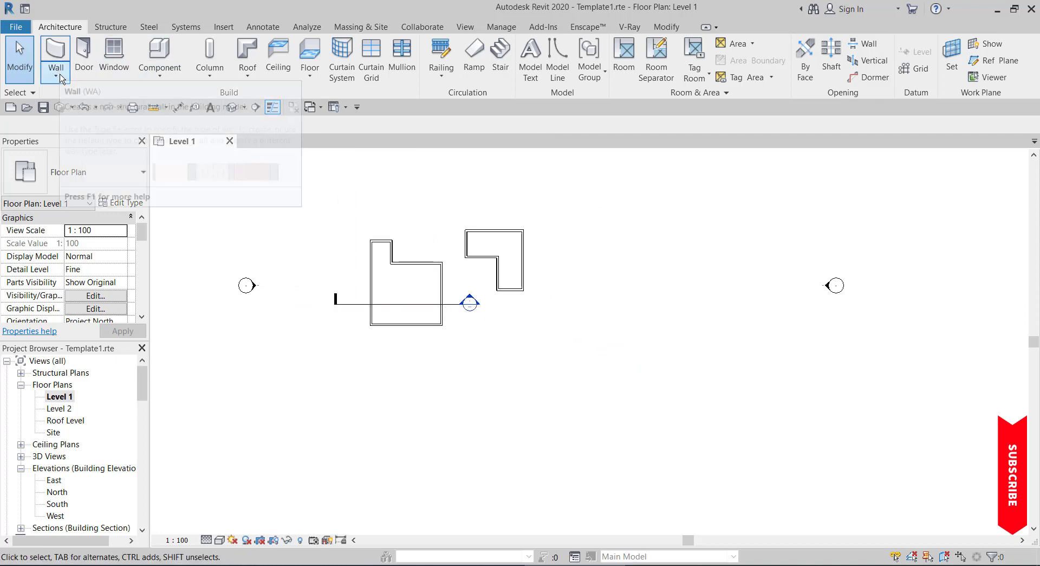
Step: Review the available wall tool variants, including Architectural, Structural and Wall by Face, without starting one
click(57, 75)
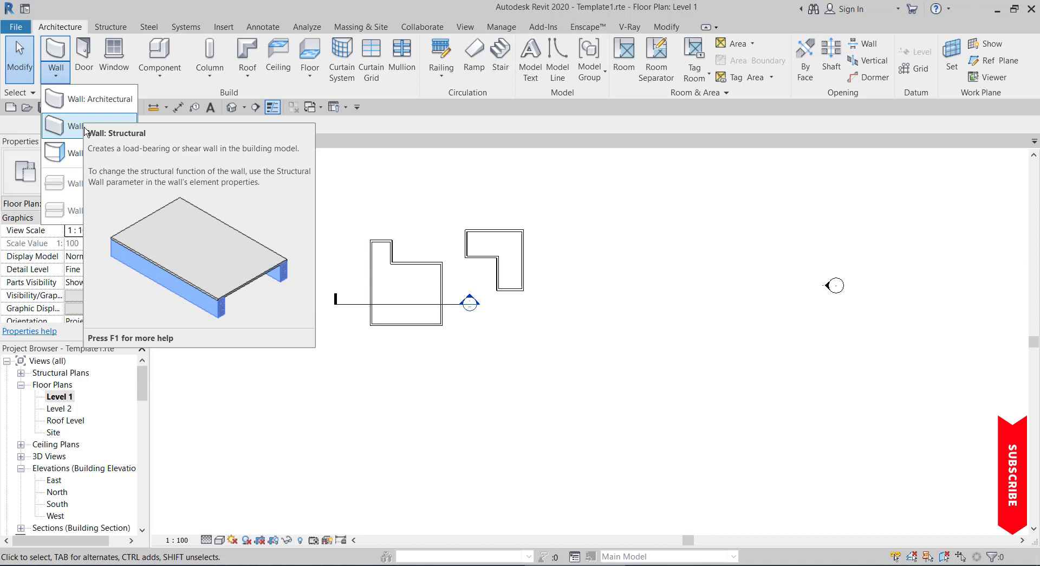
scroll(443, 283, down, 2)
scroll(429, 280, up, 4)
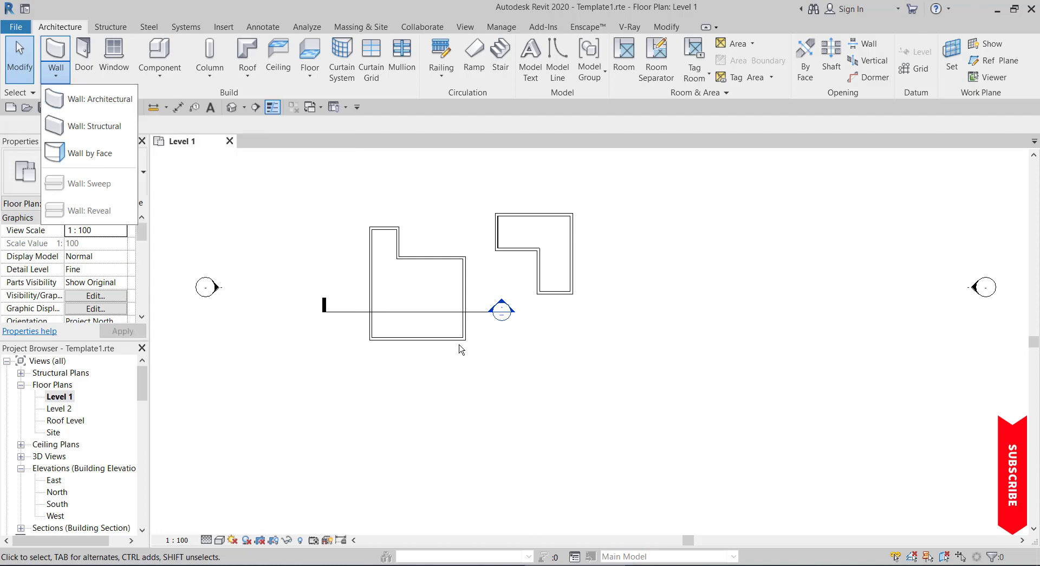
scroll(369, 295, up, 3)
click(362, 279)
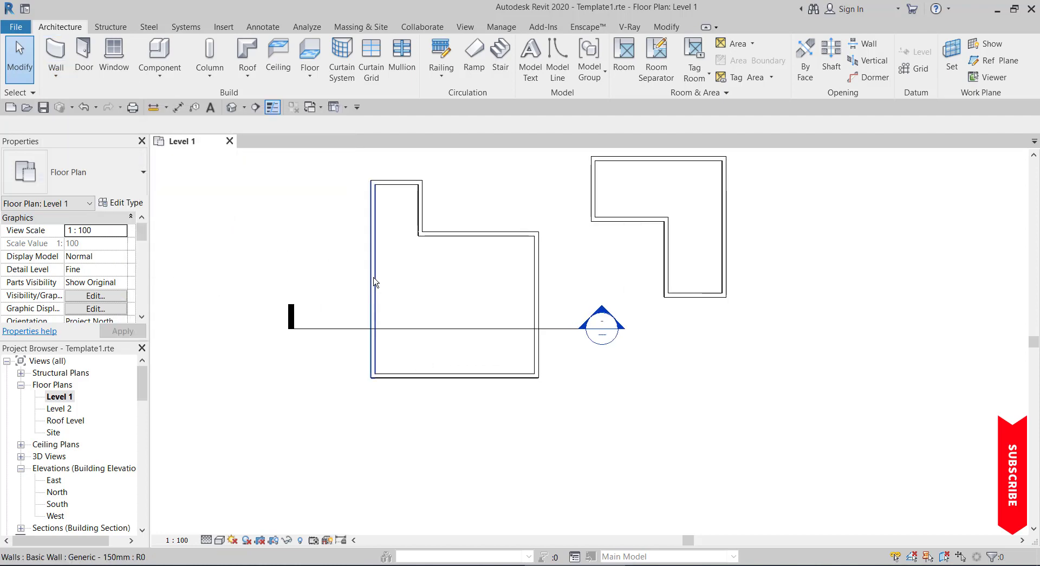
scroll(374, 282, down, 2)
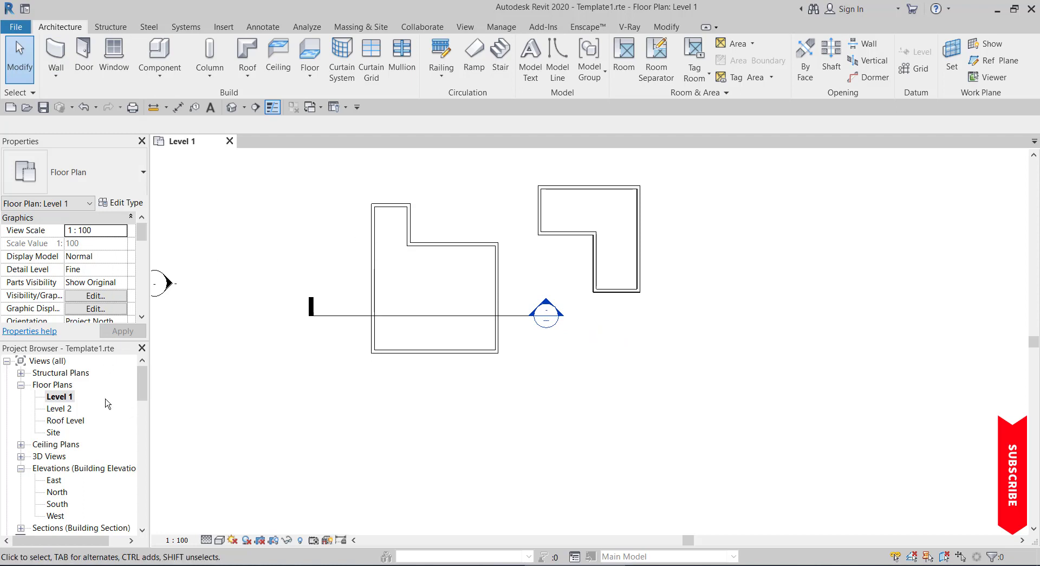
Step: View the walls in the Level 1 structural plan without saving the project, and return to the Level 1 floor plan
click(21, 373)
double_click(57, 384)
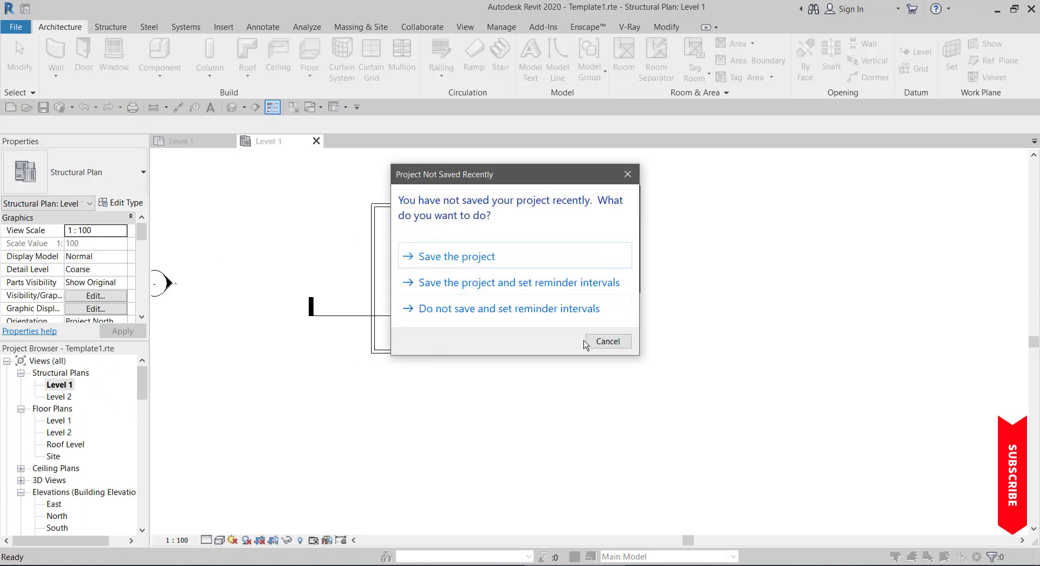
click(596, 344)
scroll(558, 342, down, 1)
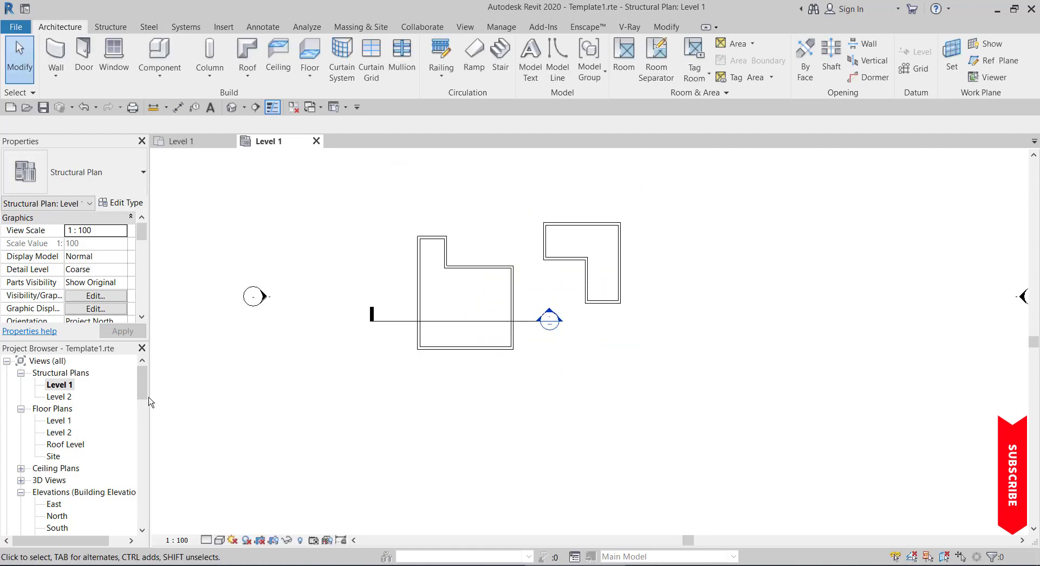
double_click(58, 420)
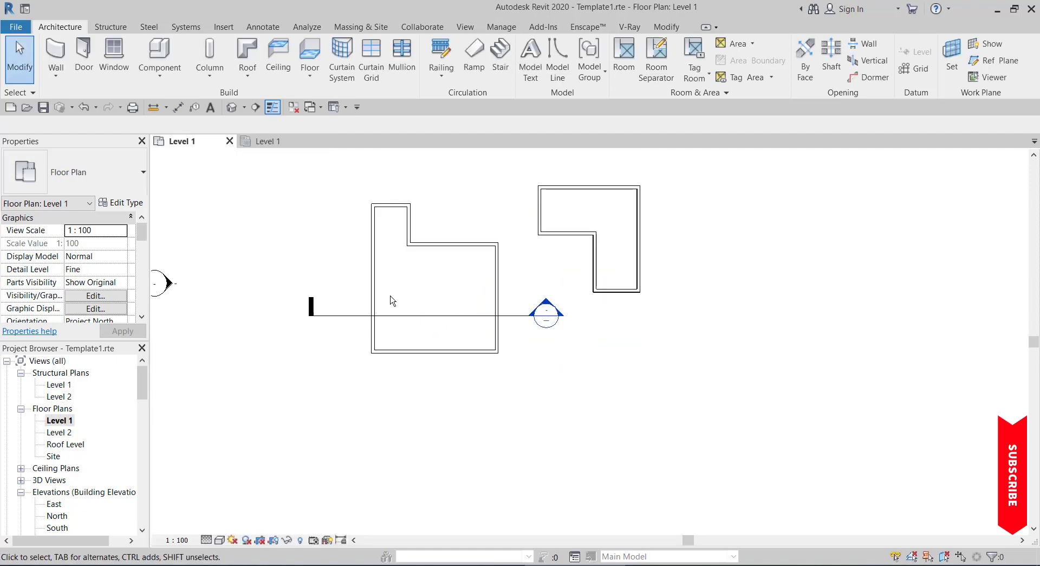
Step: Select all instances of the Generic - 150mm wall and examine their constraint and structural properties
click(383, 260)
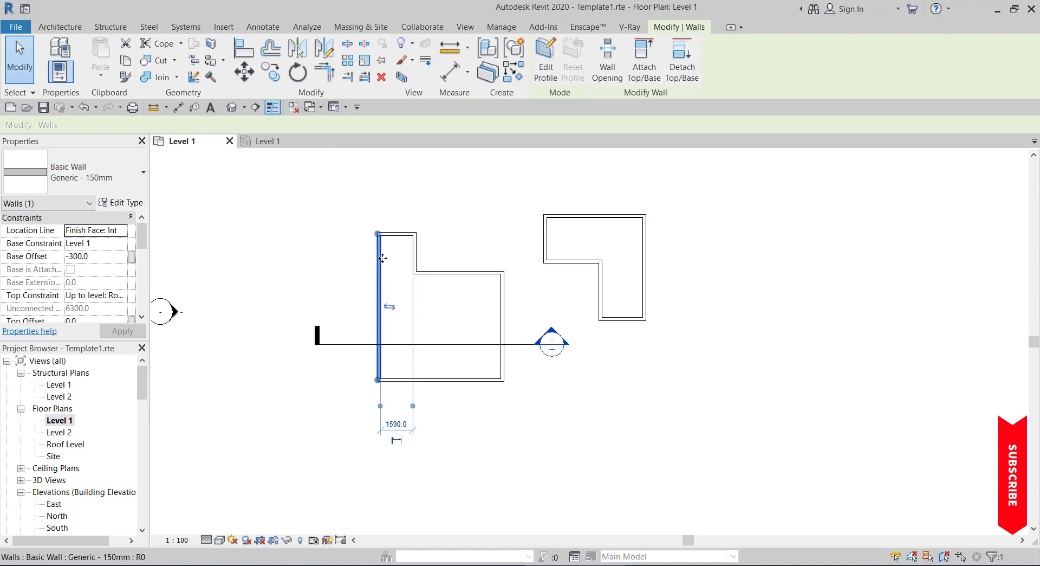
right_click(383, 258)
mouse_move(520, 414)
click(566, 414)
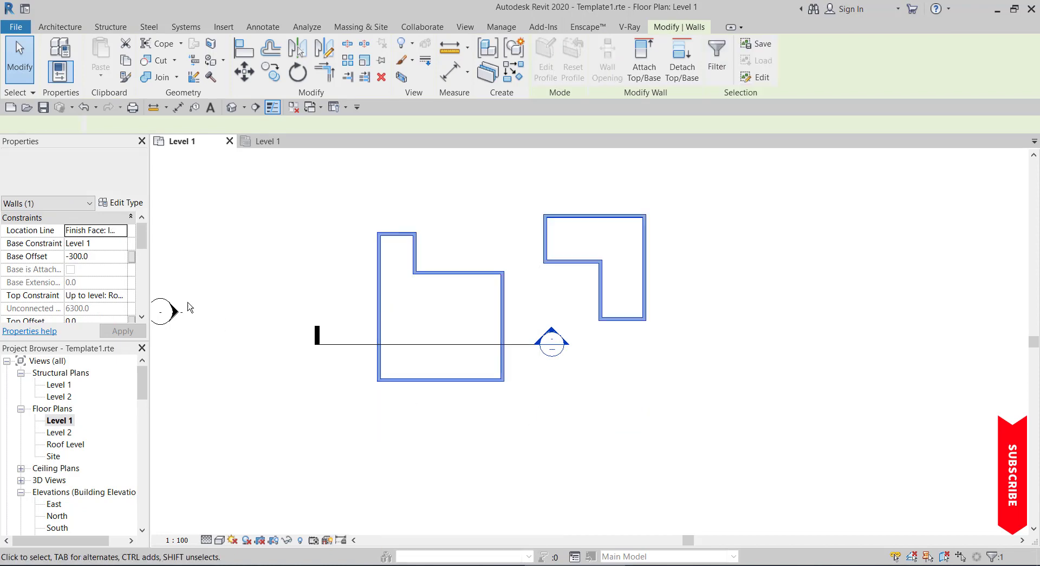
scroll(78, 273, down, 6)
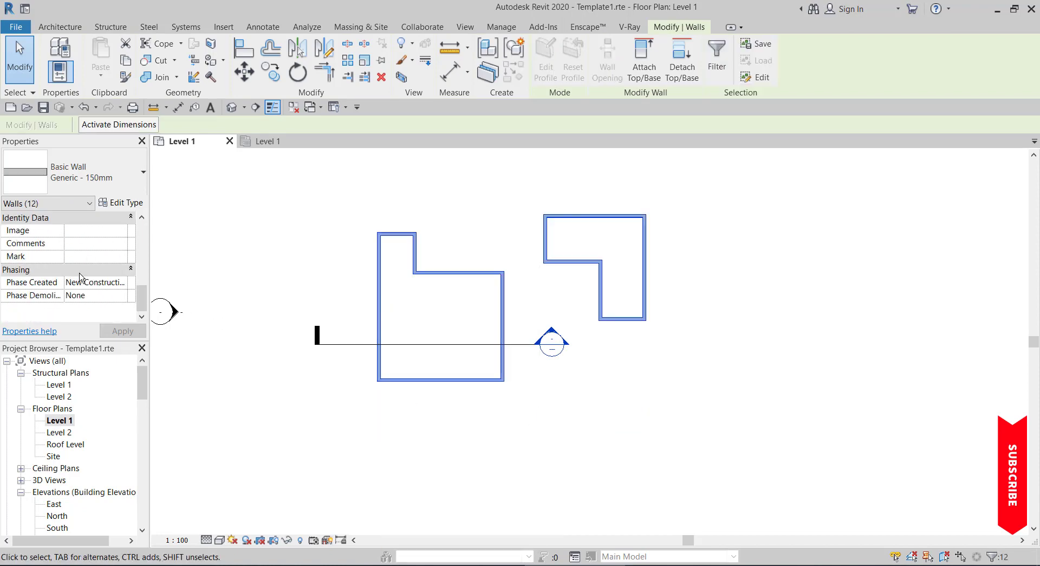
scroll(81, 282, up, 6)
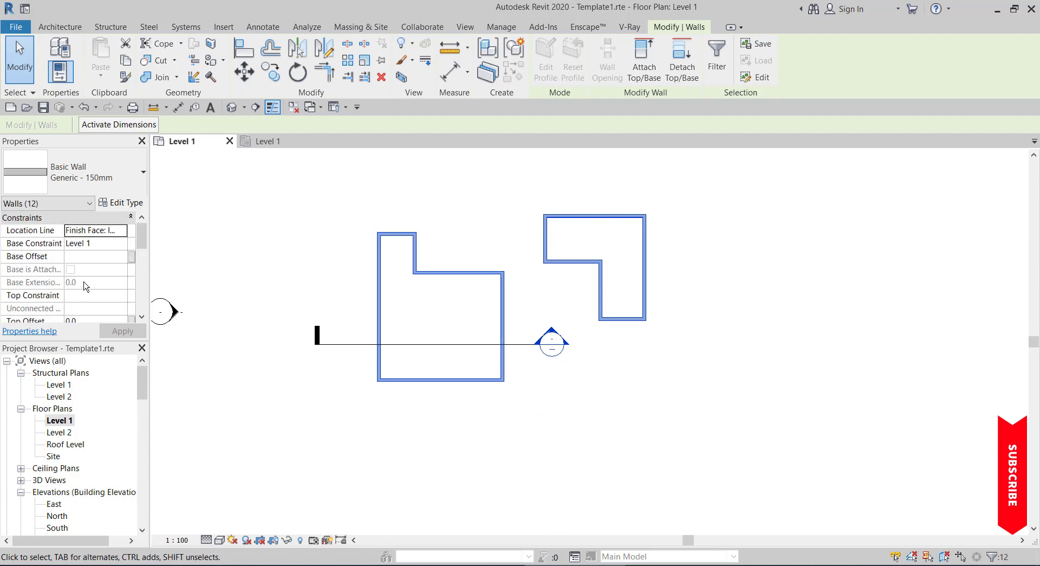
scroll(84, 284, down, 4)
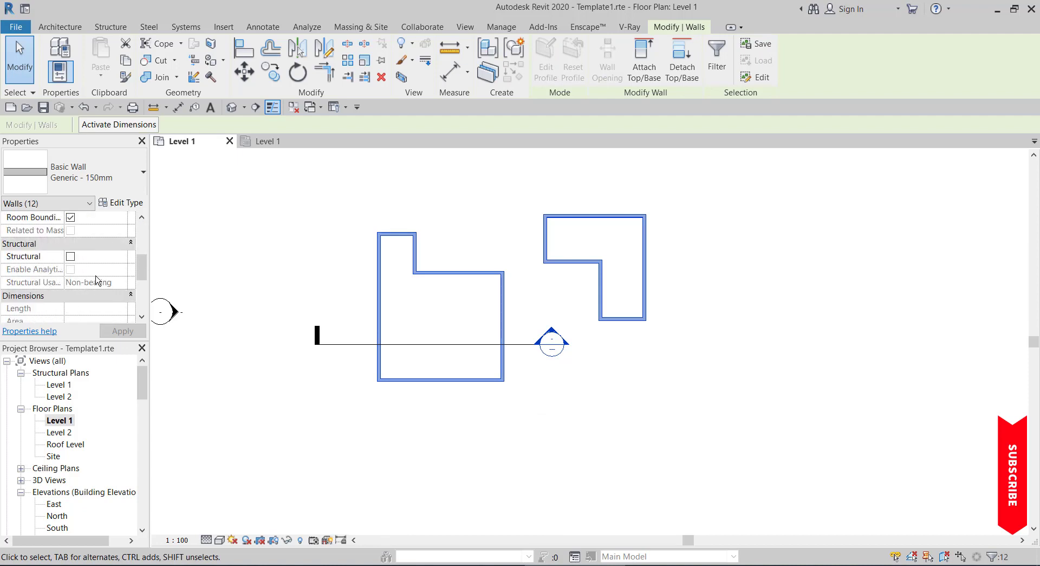
click(213, 272)
Step: Review the Level 1 floor plan's view properties and choose Architectural from its Discipline options
scroll(213, 272, down, 2)
scroll(116, 260, down, 5)
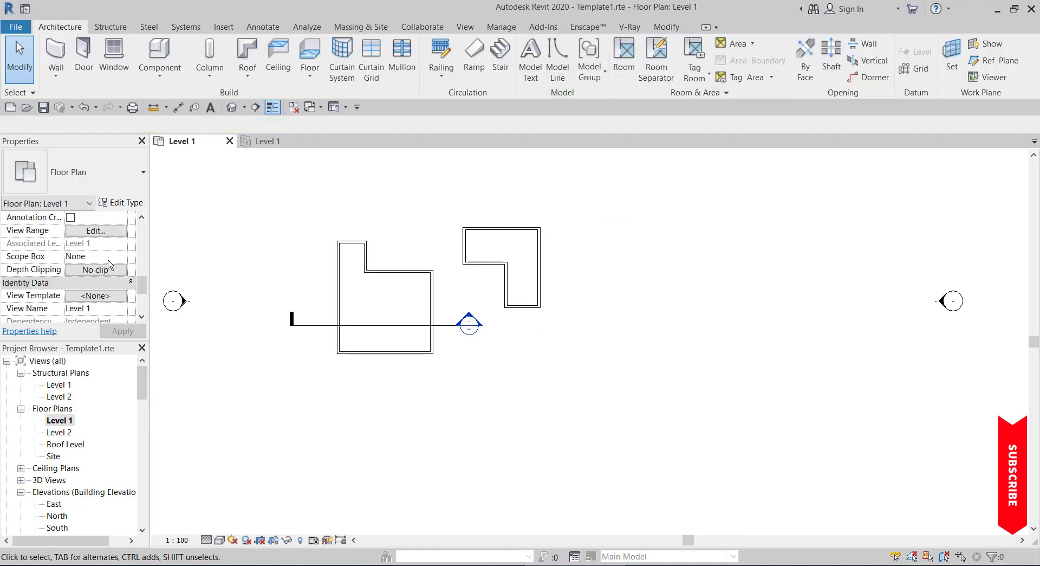
scroll(110, 266, up, 5)
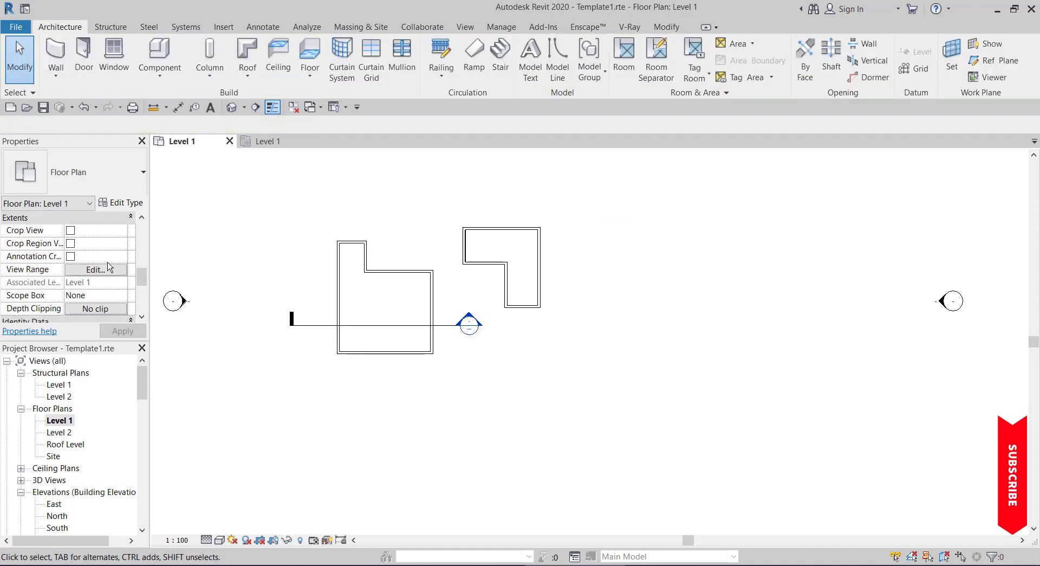
scroll(110, 267, up, 2)
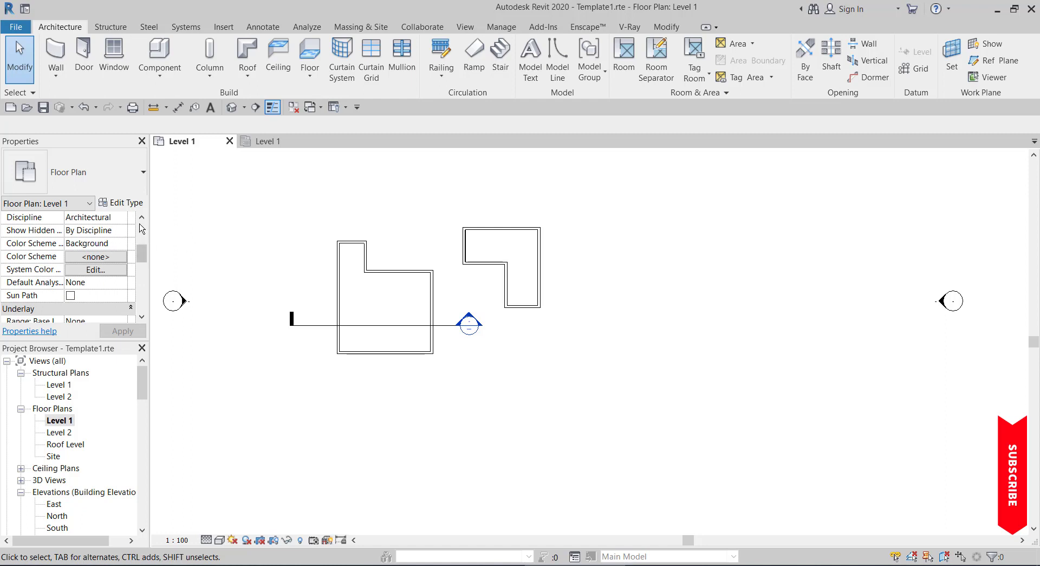
click(124, 218)
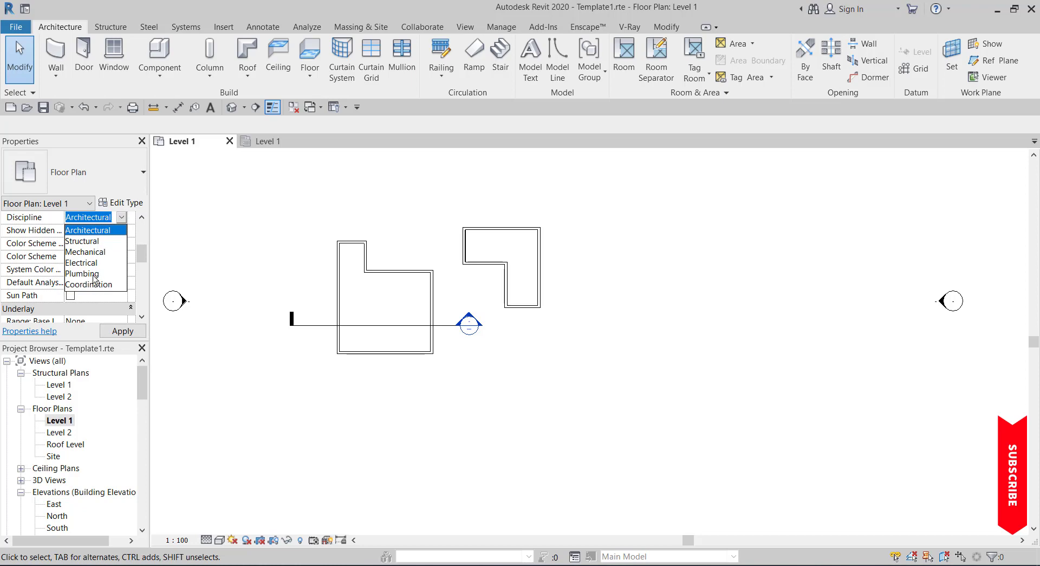
click(85, 235)
scroll(290, 295, down, 2)
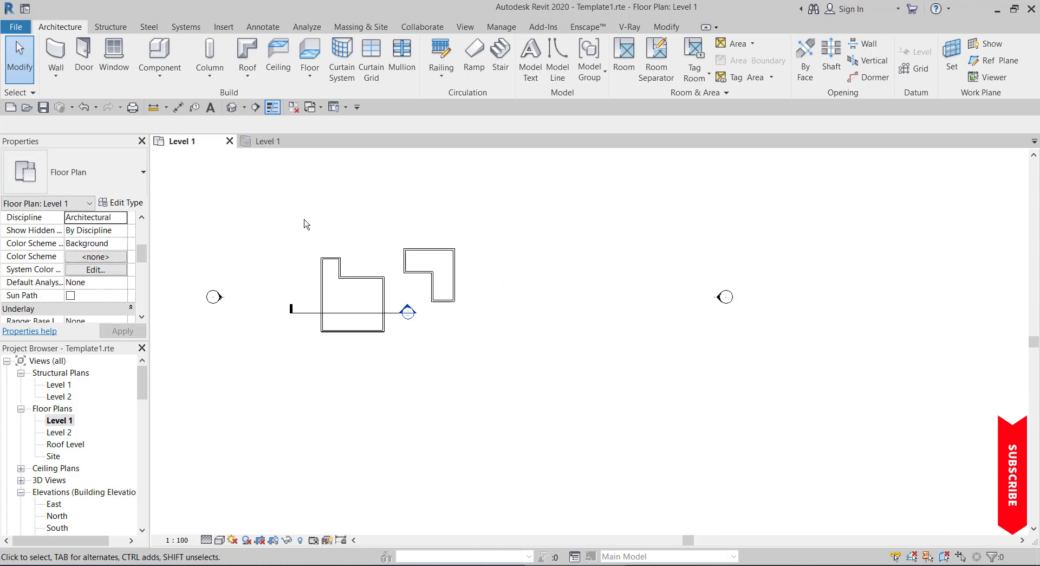
Step: Select all the walls in the Level 1 floor plan, examine their structural properties, and clear the selection
scroll(304, 222, up, 1)
drag(363, 335, 503, 411)
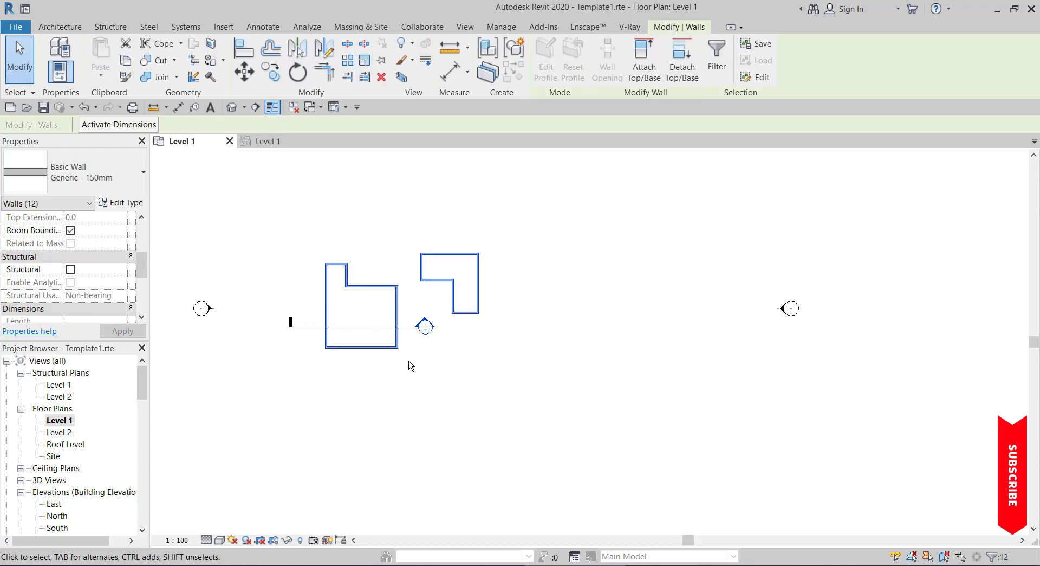
scroll(94, 257, up, 5)
scroll(101, 262, down, 5)
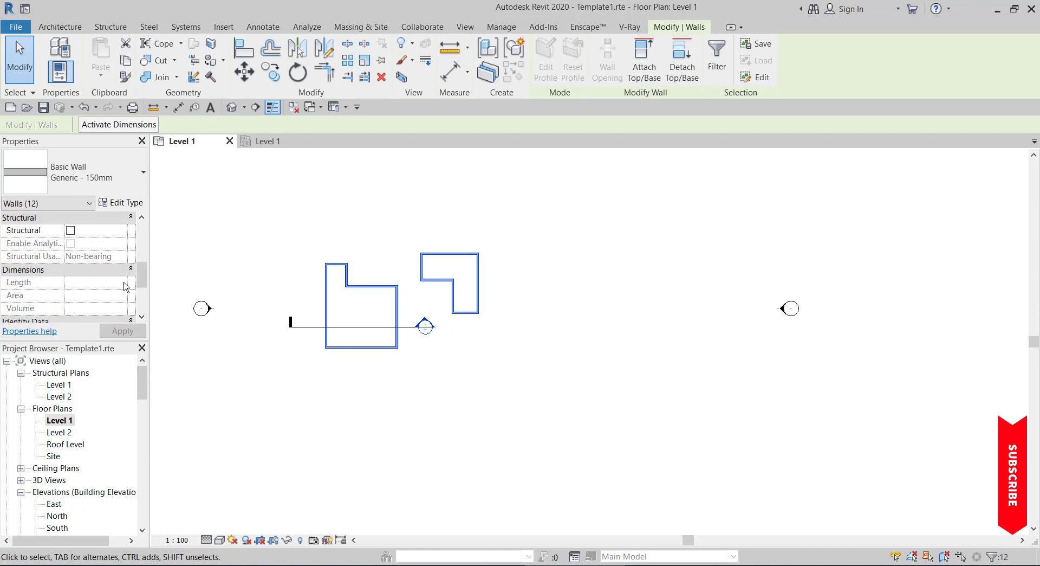
click(205, 372)
scroll(409, 261, up, 2)
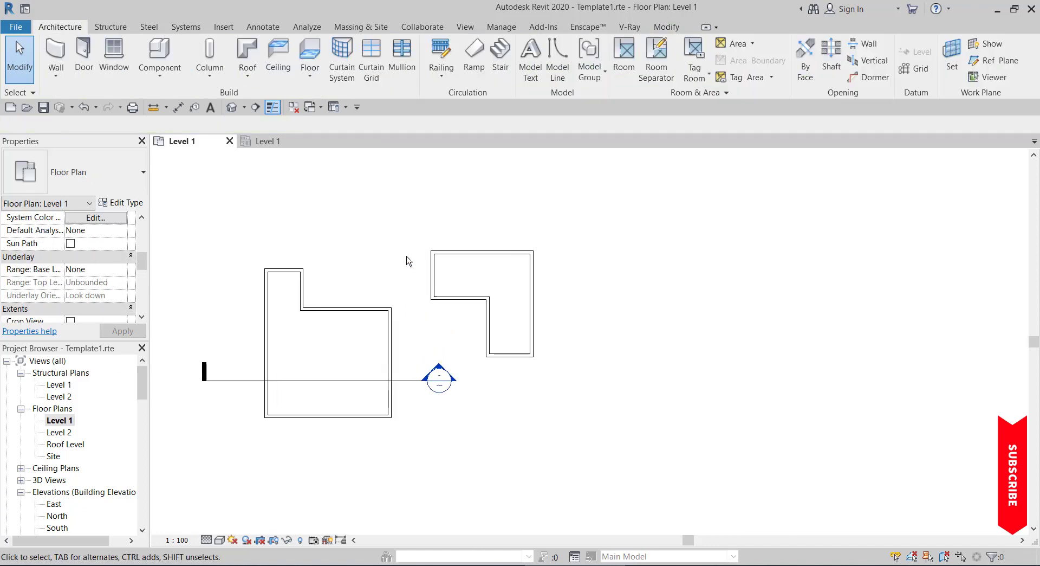
Step: Open the Level 1 structural plan and examine the structural and constraint properties of the larger outline's long west wall
double_click(59, 384)
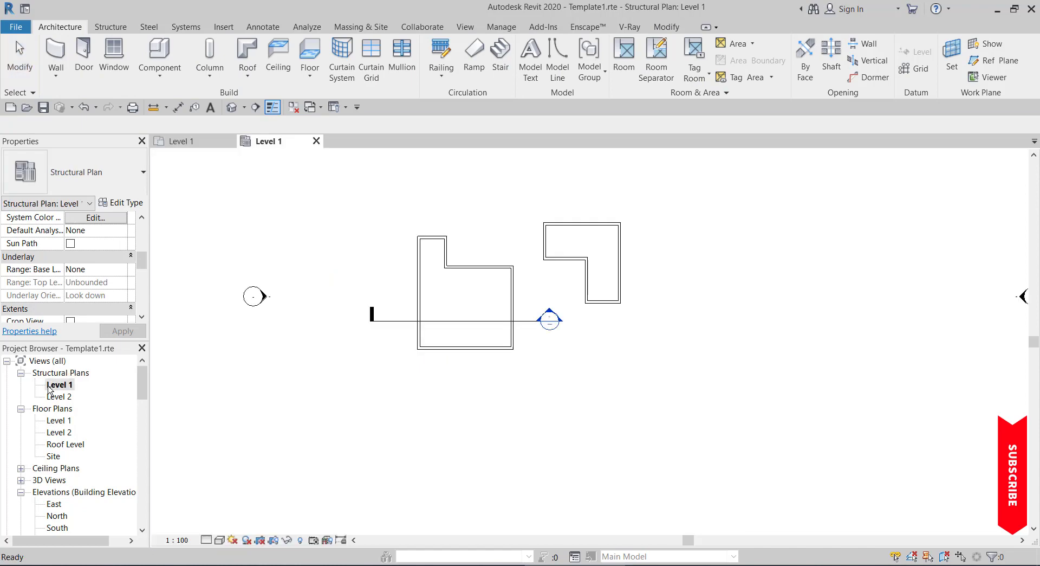
scroll(454, 224, up, 4)
scroll(409, 311, down, 5)
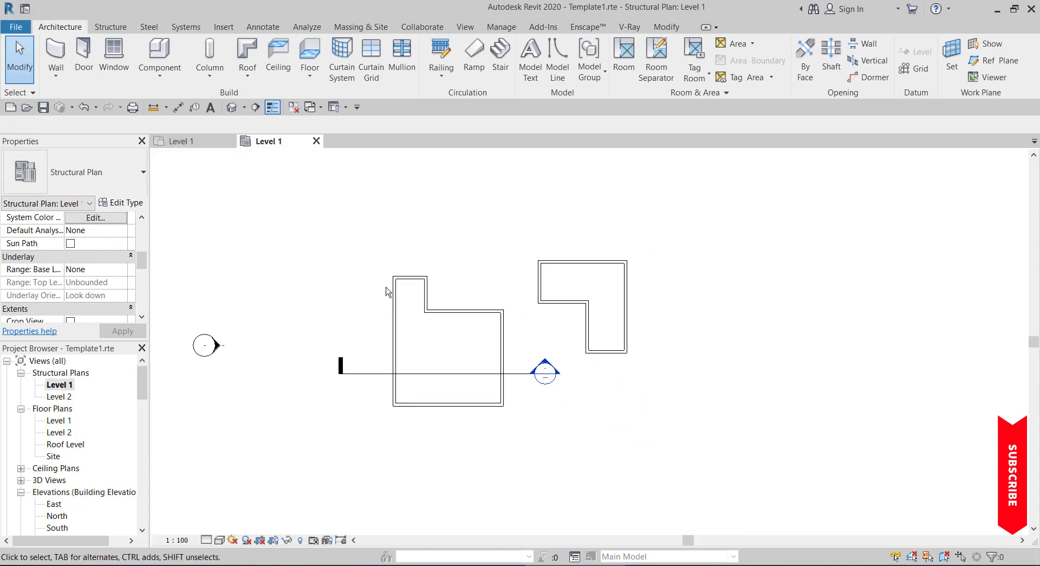
scroll(399, 294, up, 2)
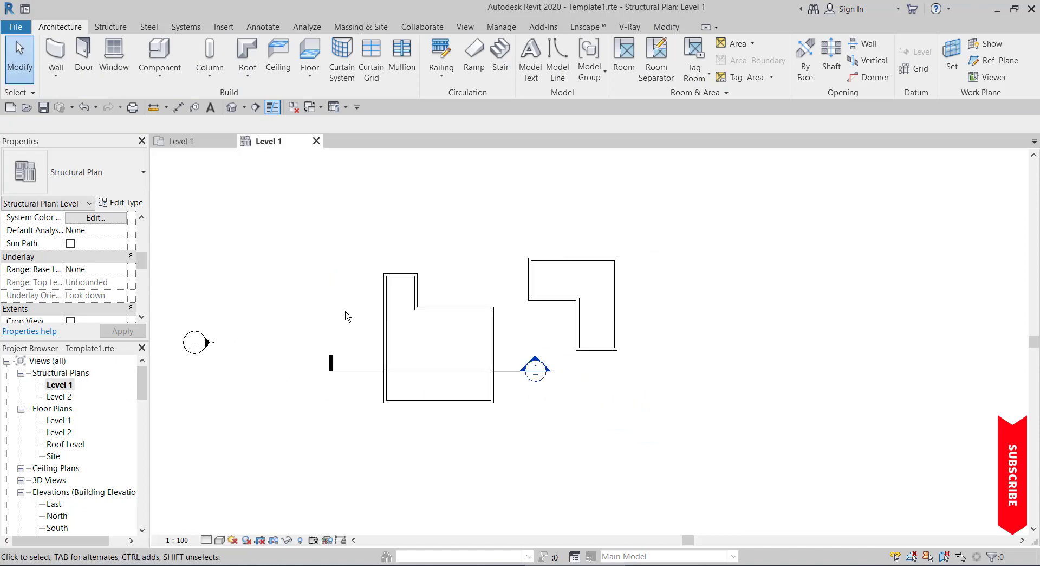
click(385, 321)
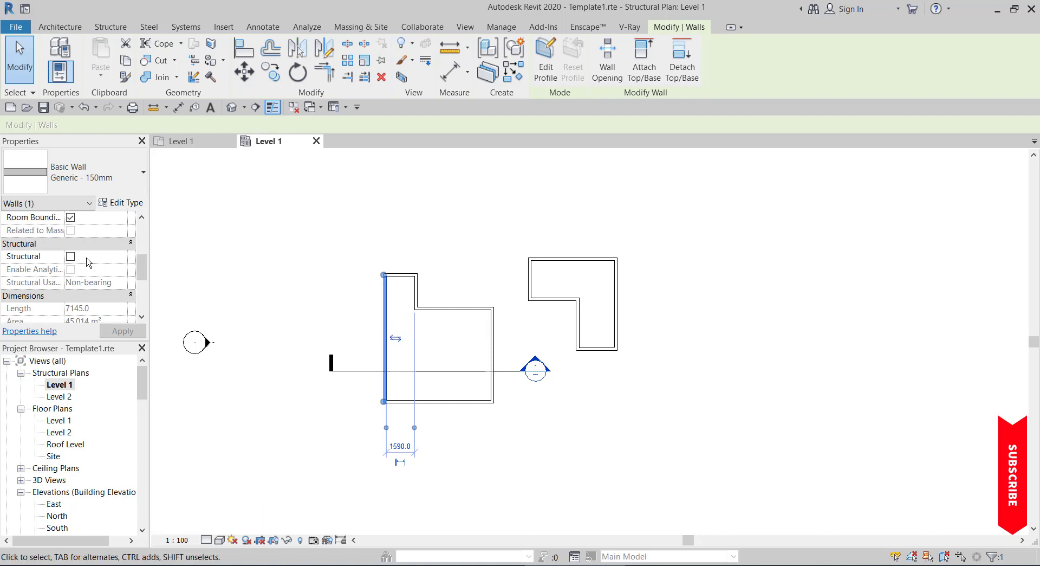
scroll(114, 266, down, 3)
scroll(93, 258, up, 5)
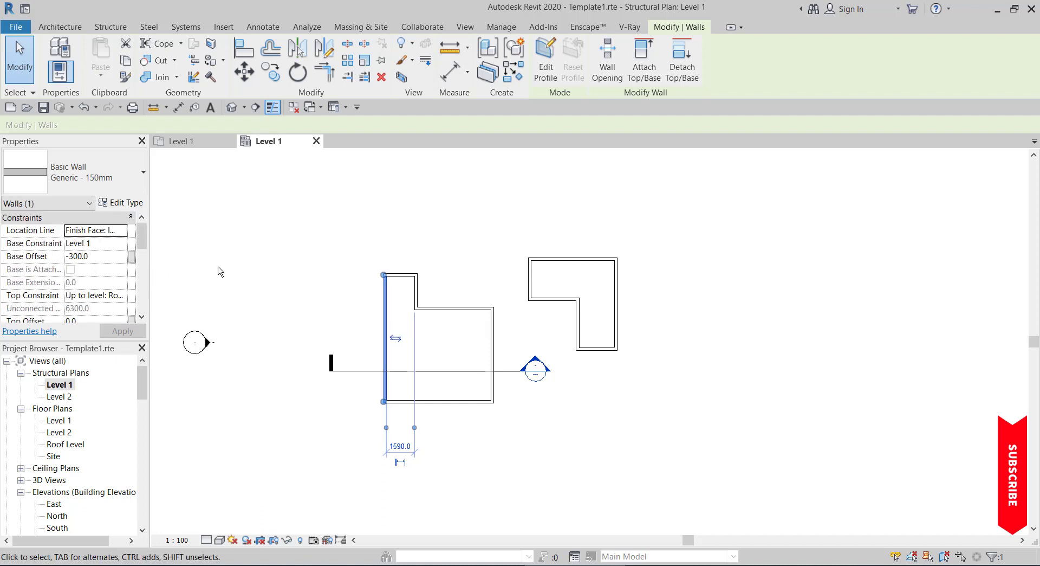
scroll(374, 269, down, 3)
scroll(371, 276, up, 6)
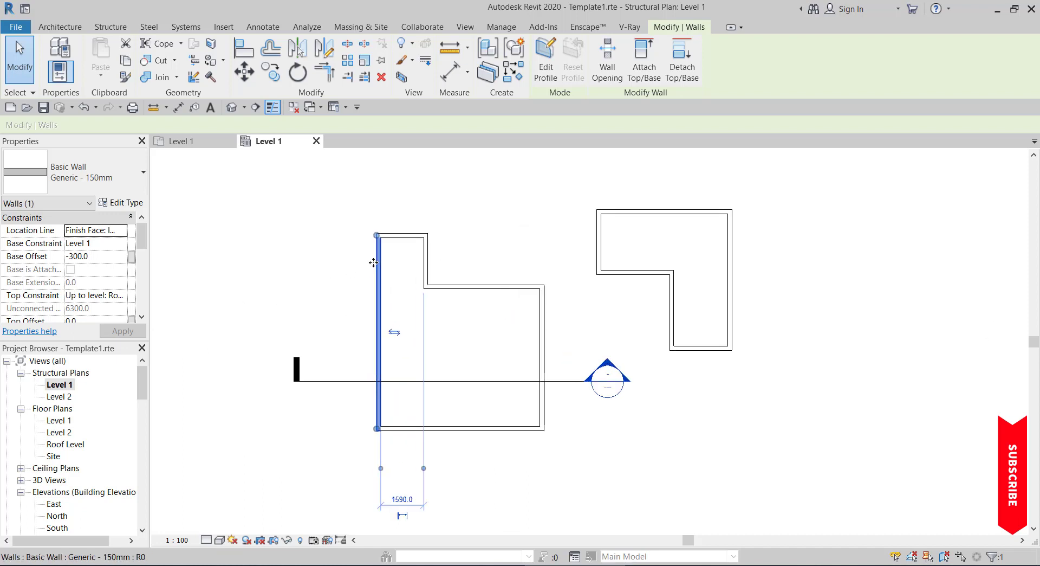
scroll(433, 271, down, 5)
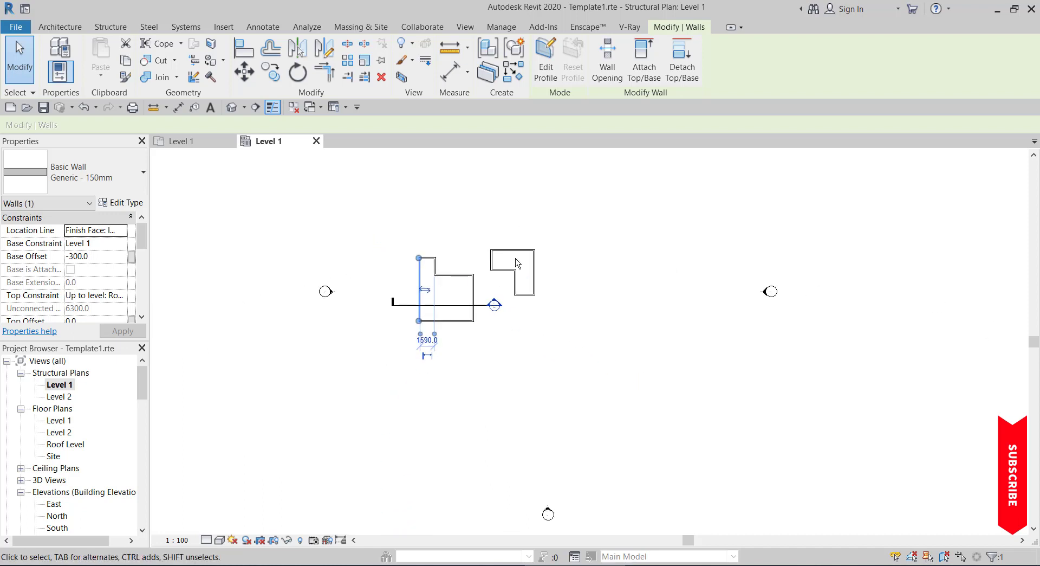
Step: Mark the larger outline's short horizontal wall at the inner step as Structural
click(551, 279)
scroll(565, 283, up, 3)
click(337, 270)
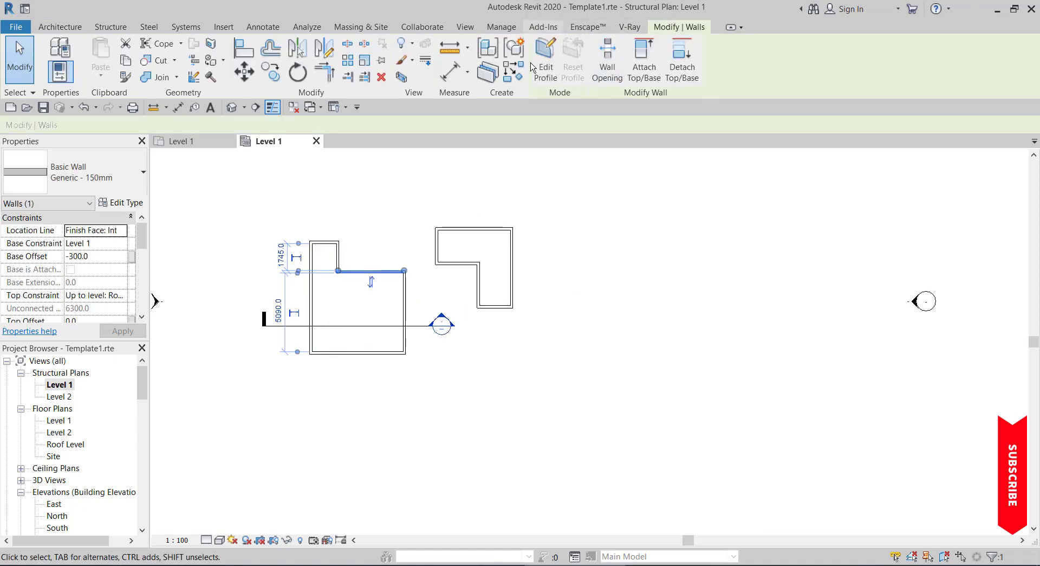
scroll(75, 284, down, 3)
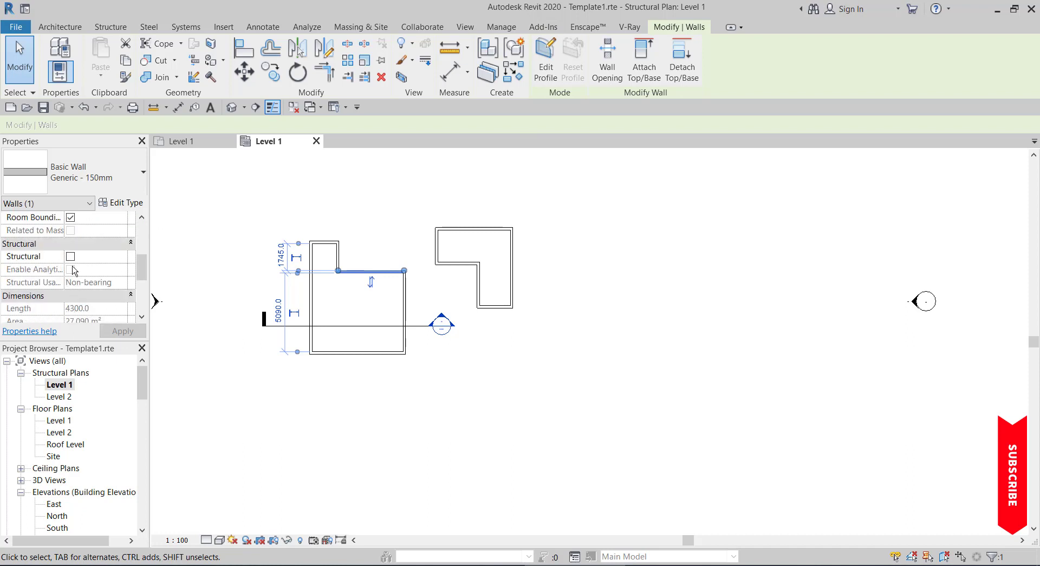
click(70, 256)
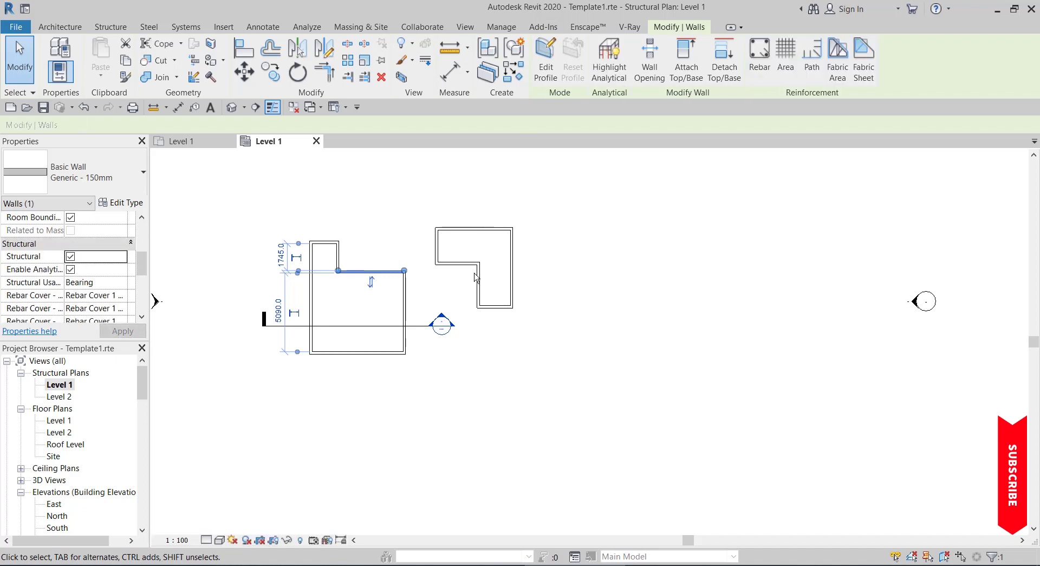
scroll(291, 282, up, 2)
scroll(331, 293, down, 3)
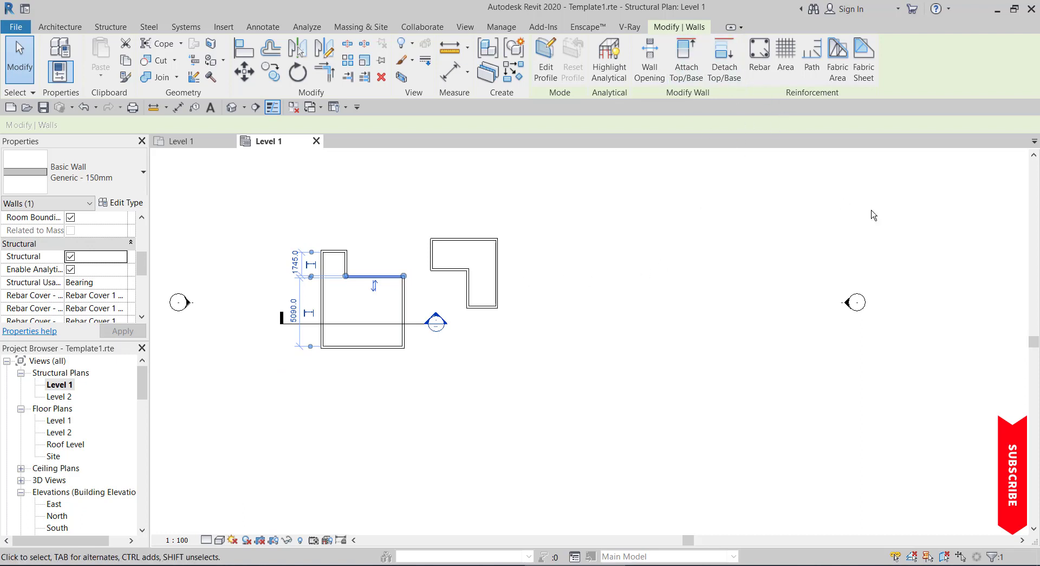
scroll(726, 273, down, 4)
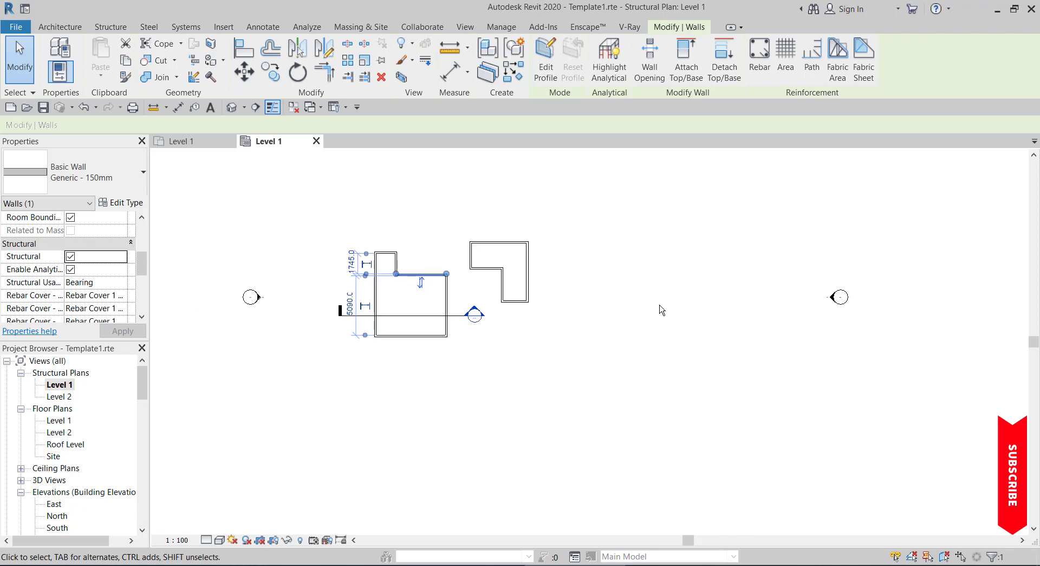
Step: Mark the larger outline's long west wall as Structural
scroll(407, 251, up, 6)
scroll(502, 277, up, 2)
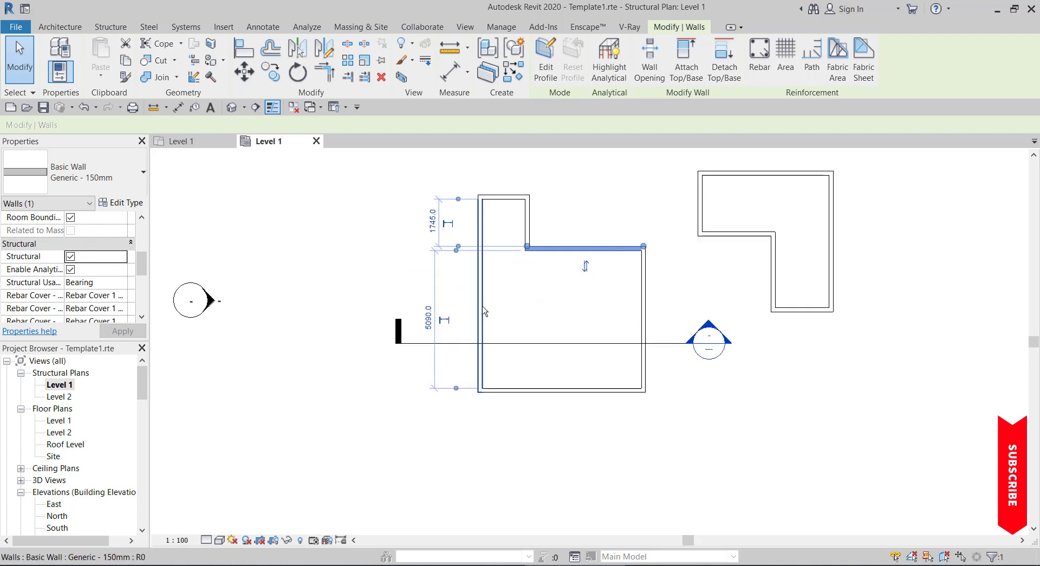
click(479, 303)
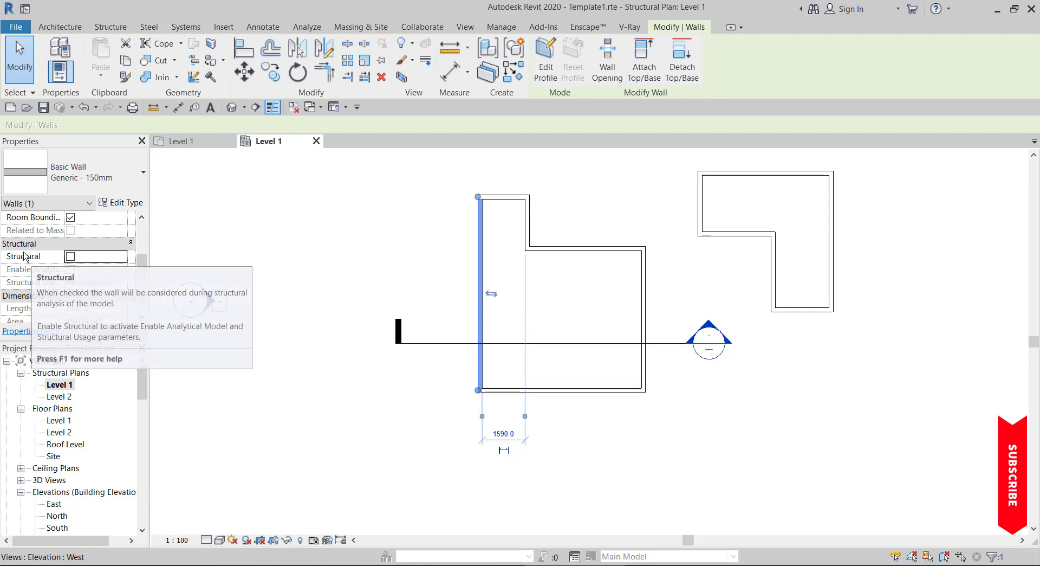
click(70, 257)
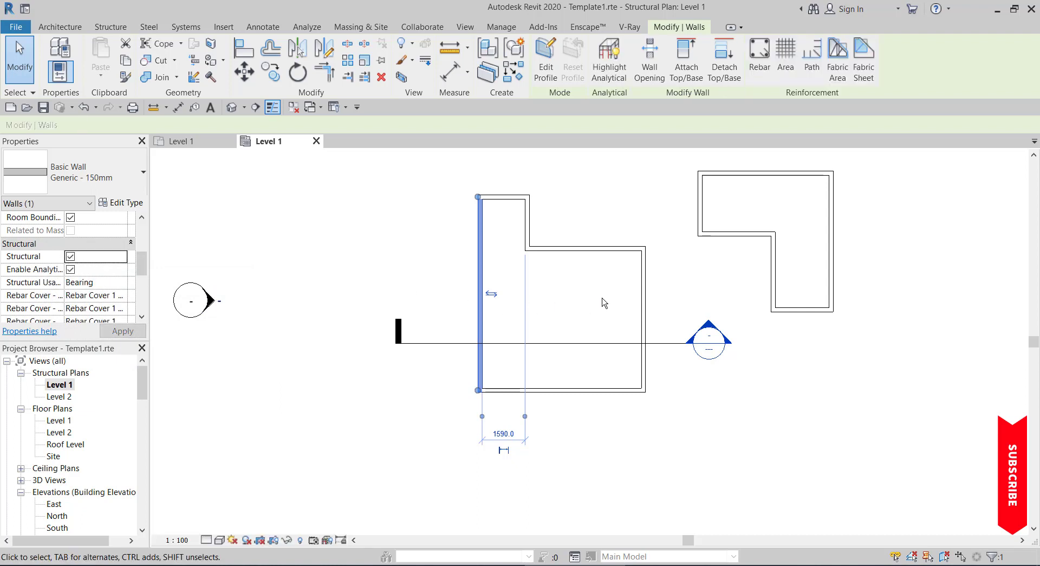
scroll(515, 247, up, 2)
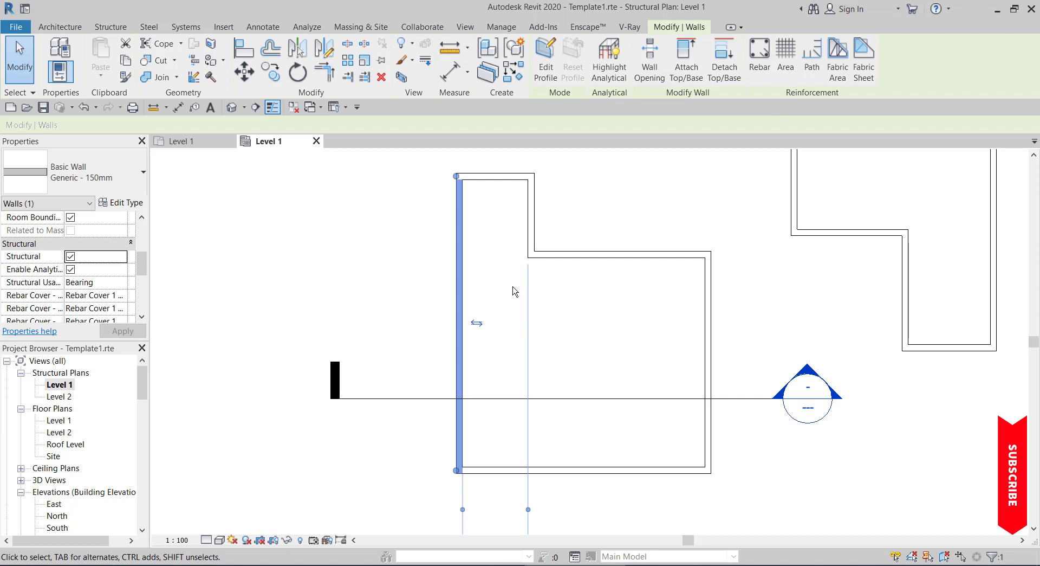
scroll(514, 291, down, 3)
scroll(540, 390, up, 2)
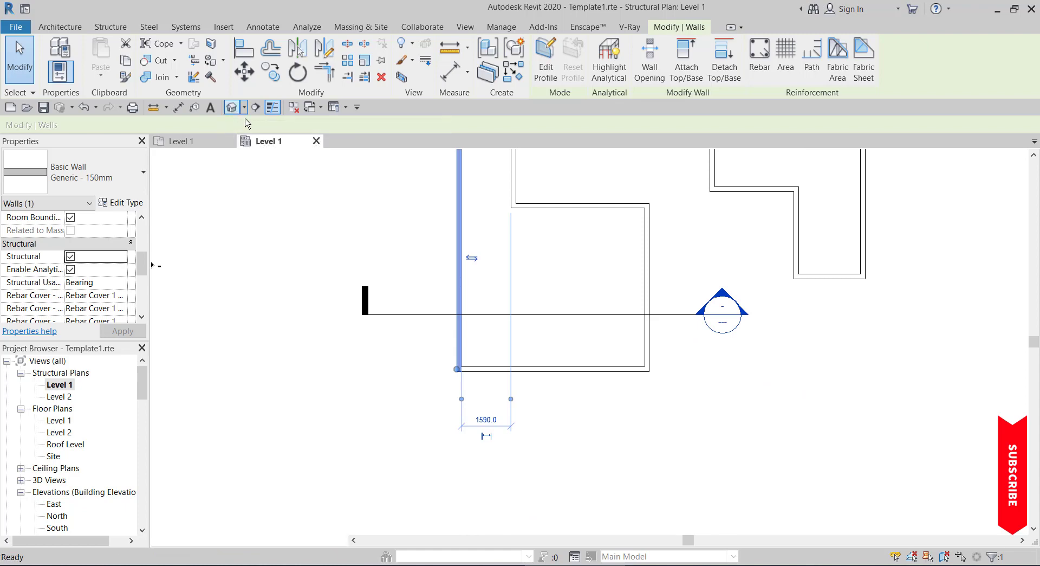
Step: View the walls in the default 3D view and return to the Level 1 structural plan
click(232, 107)
scroll(448, 330, down, 3)
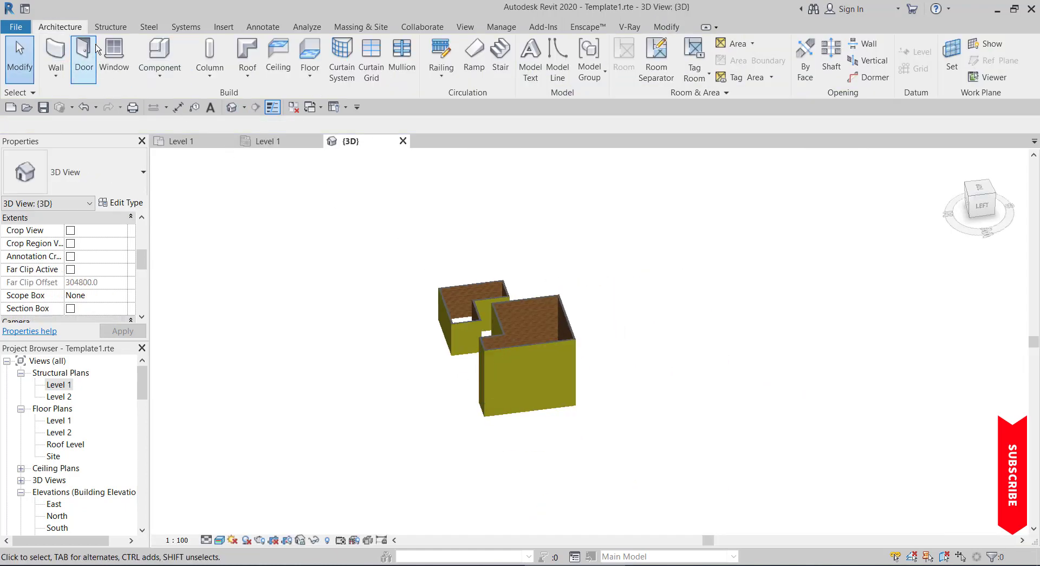
click(57, 385)
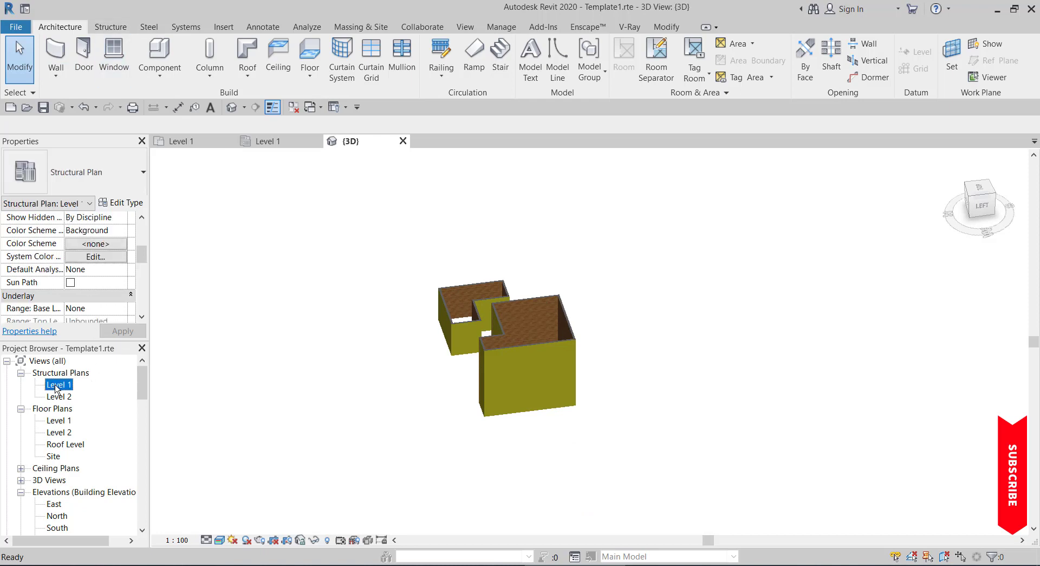
double_click(56, 386)
scroll(304, 377, down, 4)
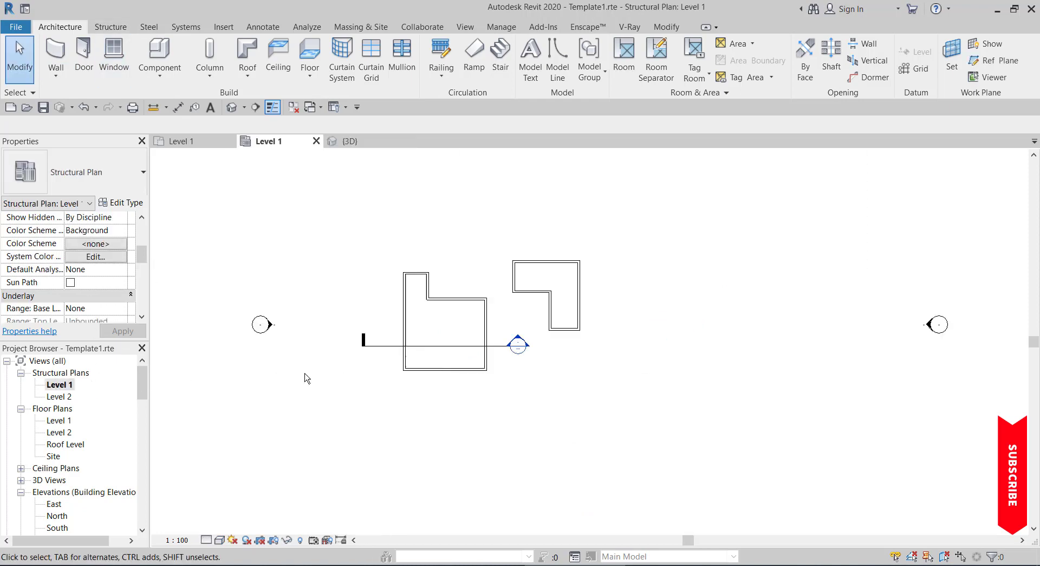
Step: Draw a vertical Generic - 150mm structural wall about 4430 mm long northwest of the larger outline, and check its structural properties
click(56, 70)
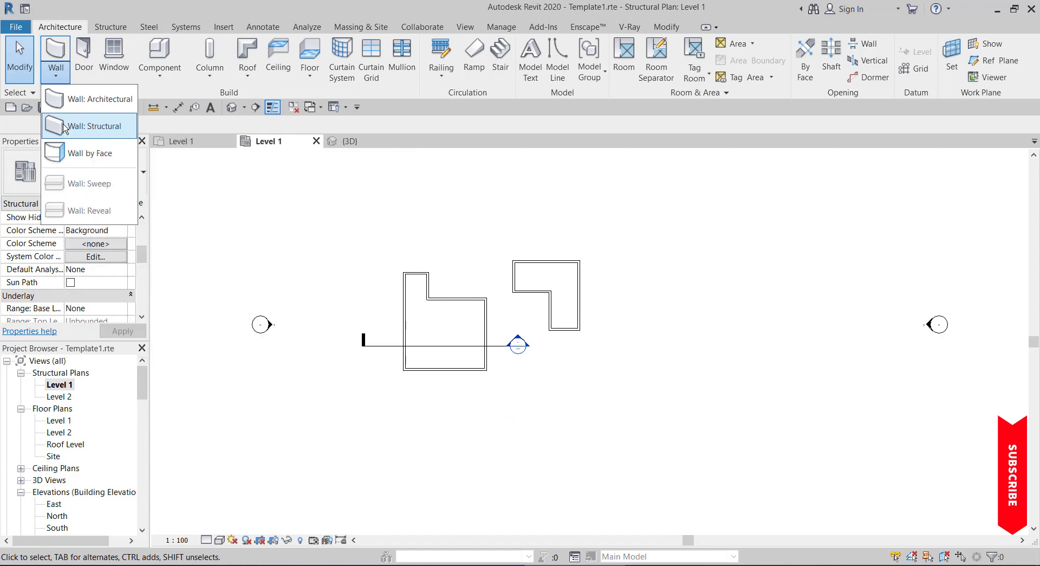
click(87, 126)
click(342, 233)
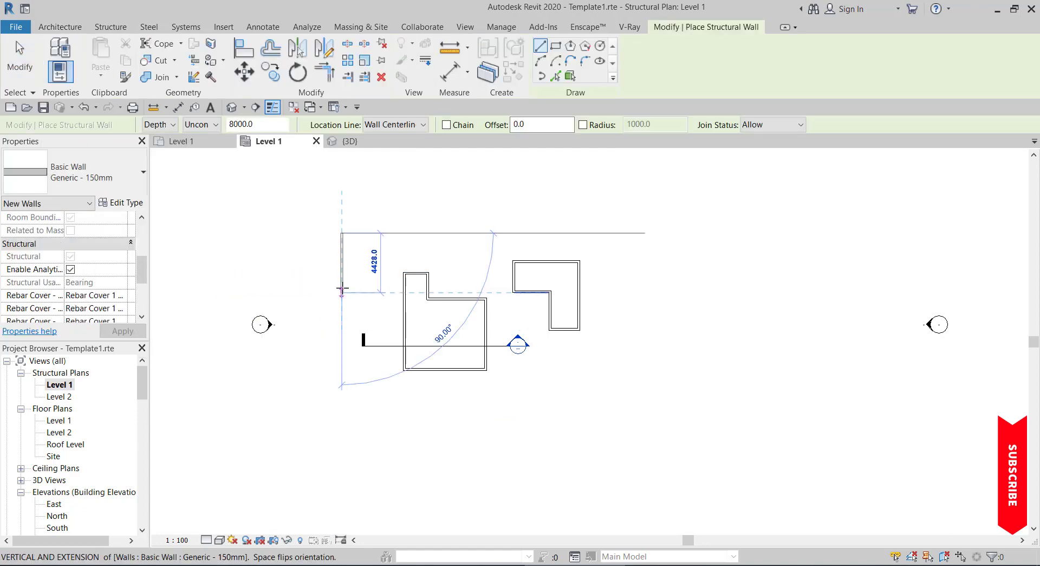
click(342, 293)
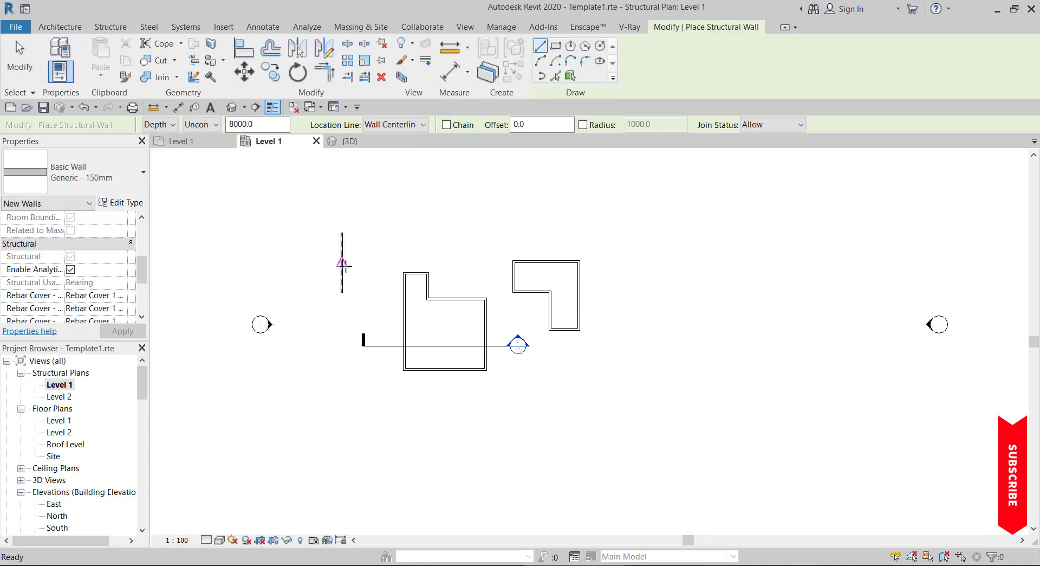
key(Escape)
key(Escape)
click(342, 267)
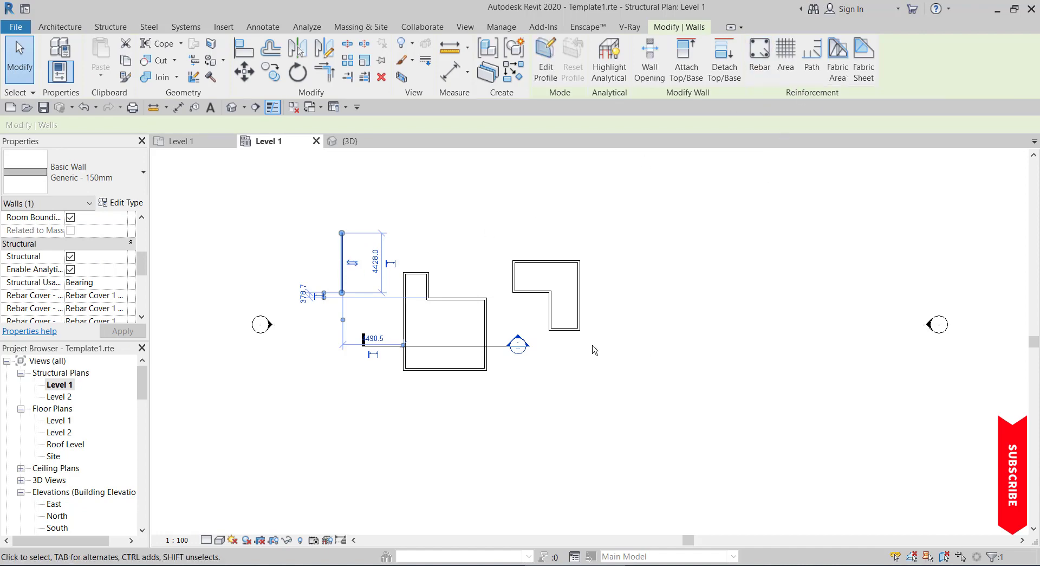
click(273, 261)
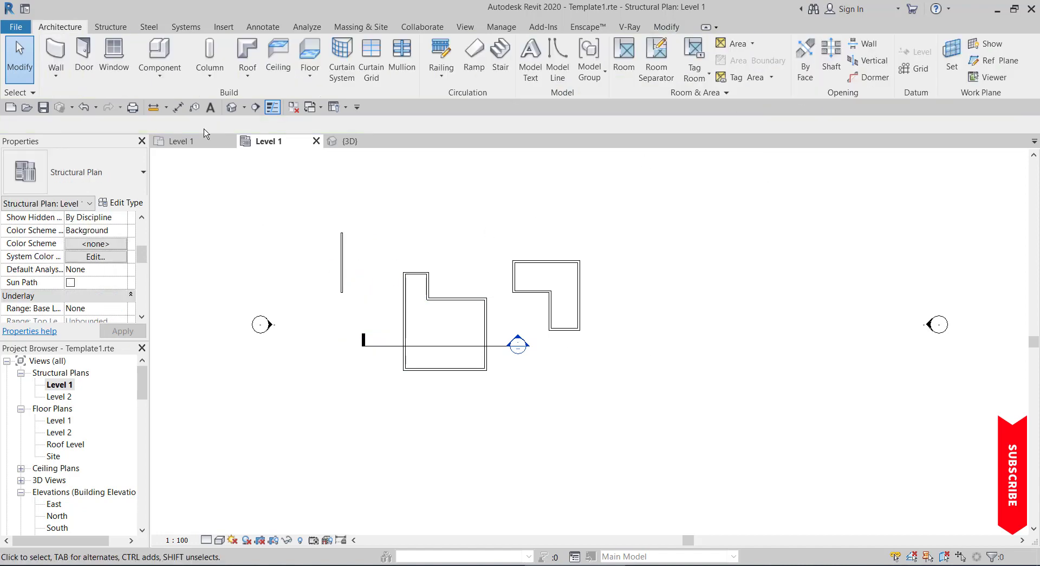
Step: Draw a vertical Generic - 150mm architectural wall about 3100 mm long south of the larger outline, and check its structural properties
click(55, 60)
click(26, 74)
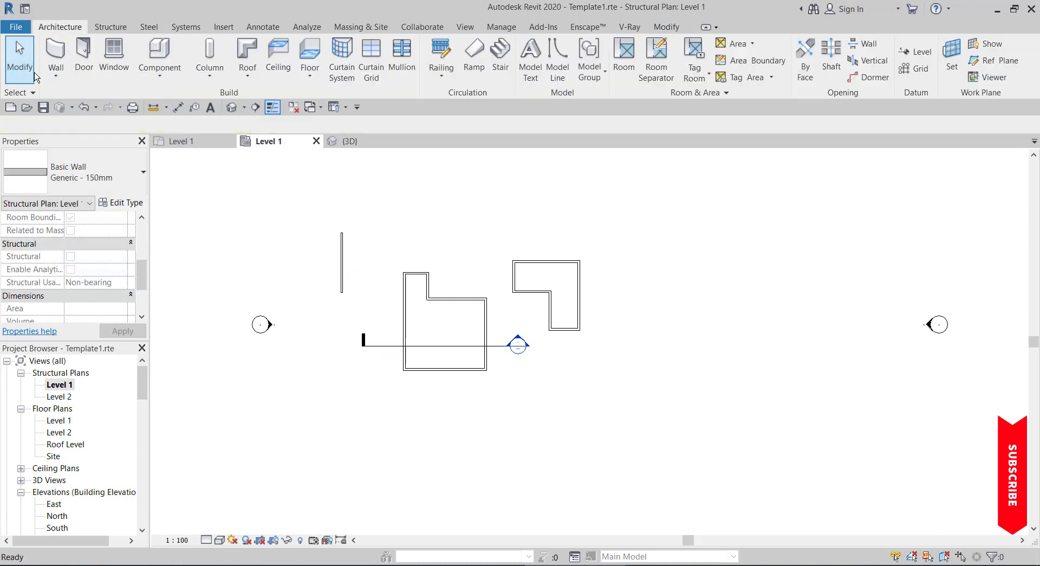
click(56, 80)
click(94, 103)
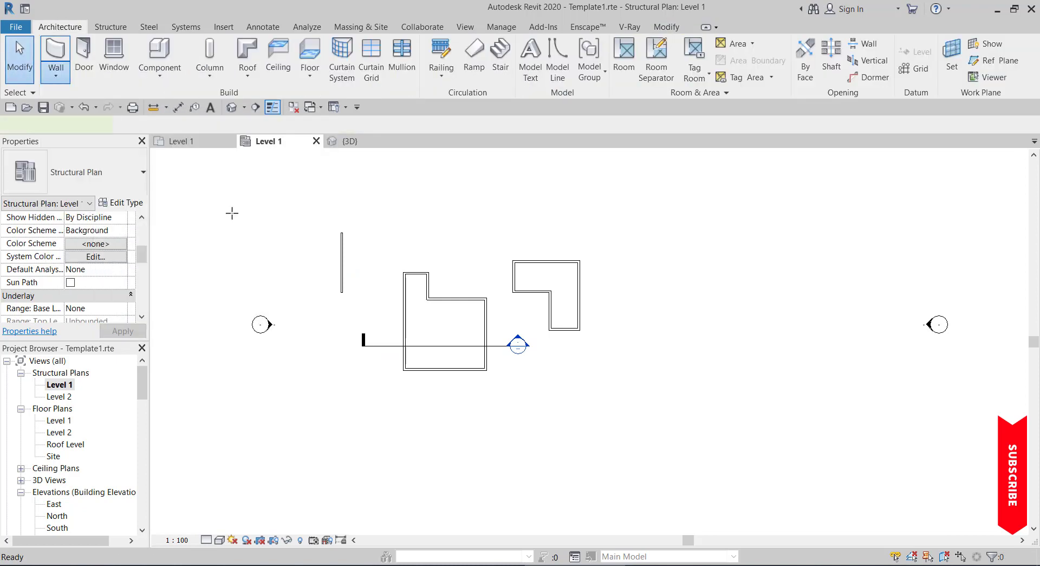
scroll(476, 483, up, 3)
click(476, 446)
click(473, 372)
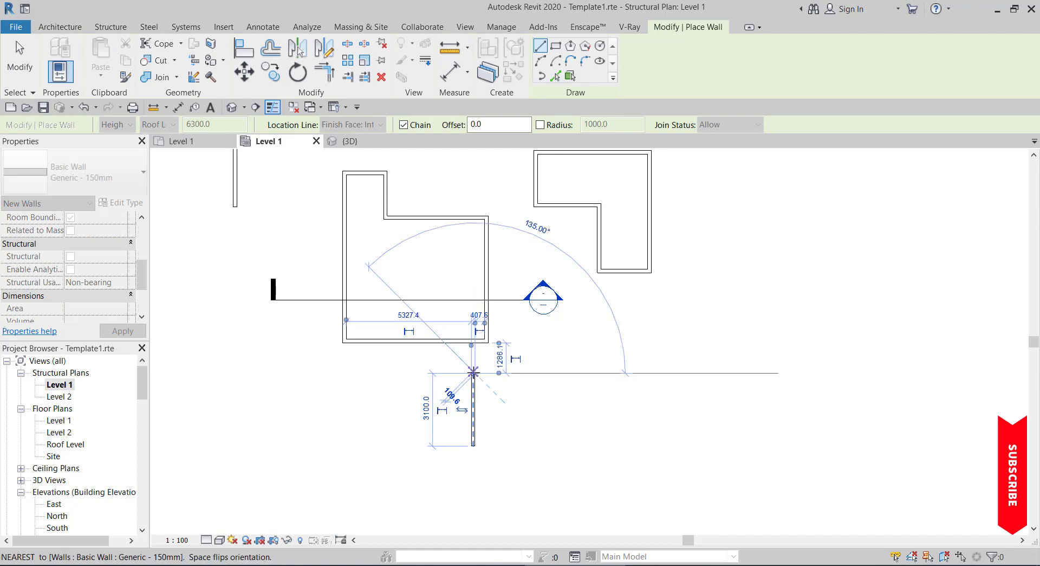
key(Escape)
key(Escape)
click(474, 428)
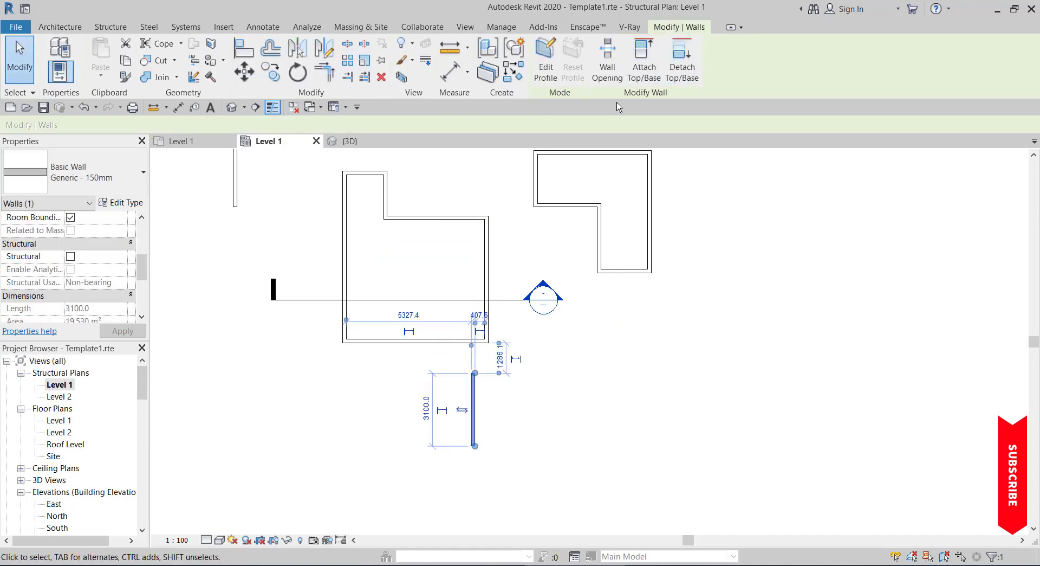
scroll(578, 300, down, 3)
click(458, 358)
Step: Start Wall by Face, switch to the 3D view, and pick the larger outline's long west wall edge to place a Generic - 150mm wall
scroll(542, 278, up, 2)
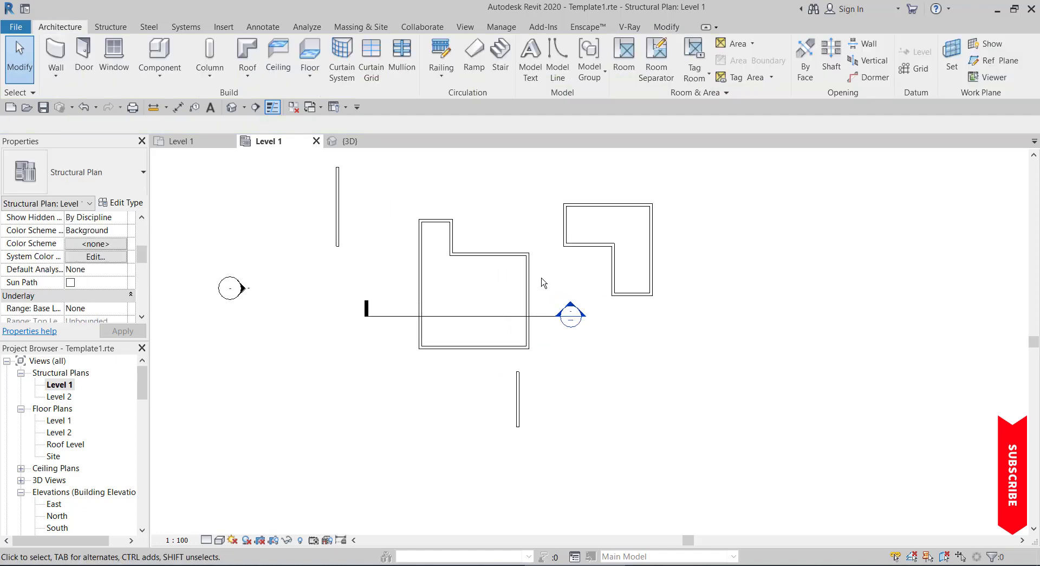
scroll(530, 372, down, 2)
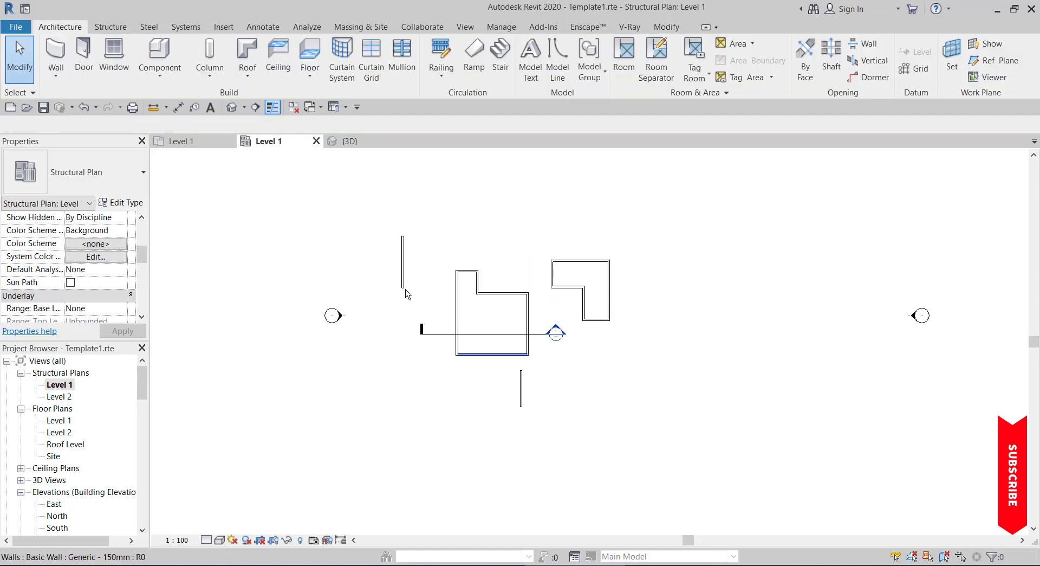
click(57, 76)
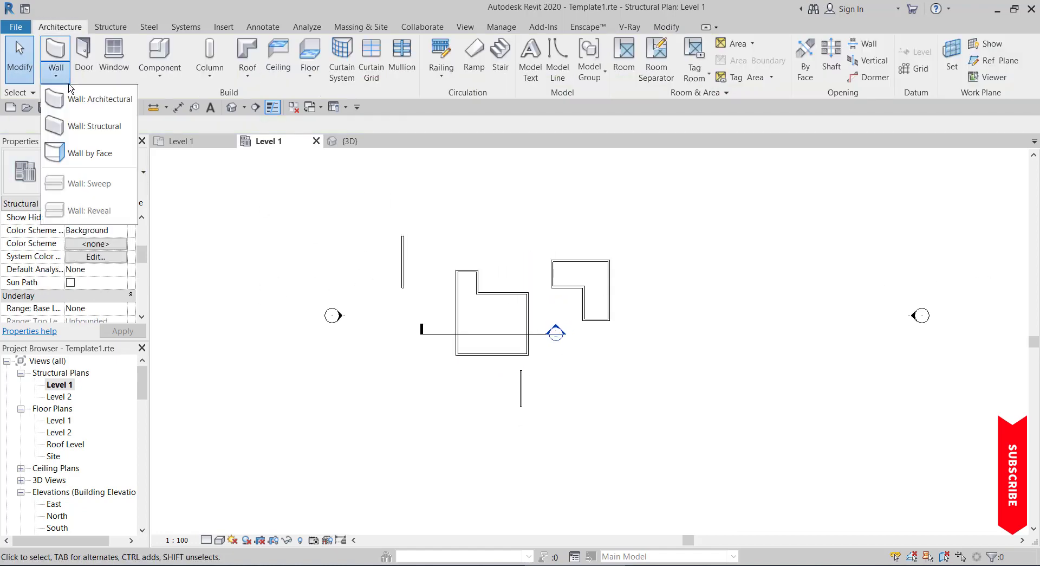
click(92, 155)
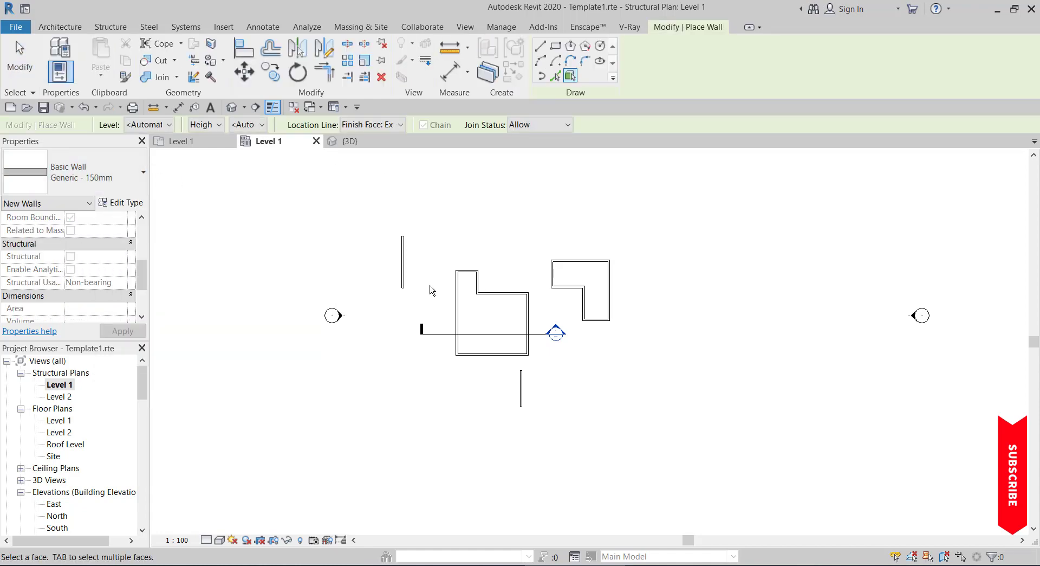
click(340, 142)
scroll(541, 376, up, 5)
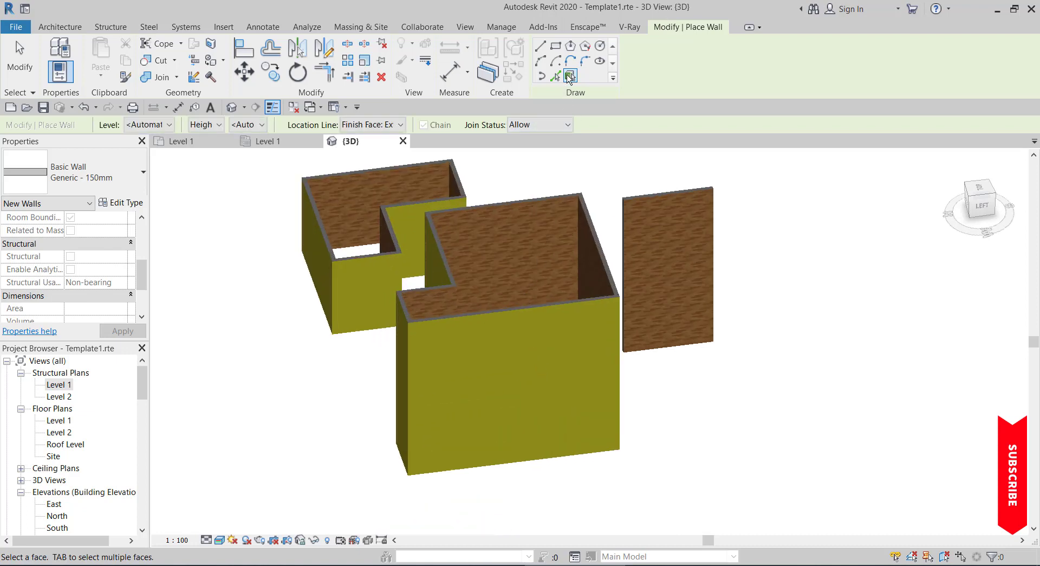
click(556, 76)
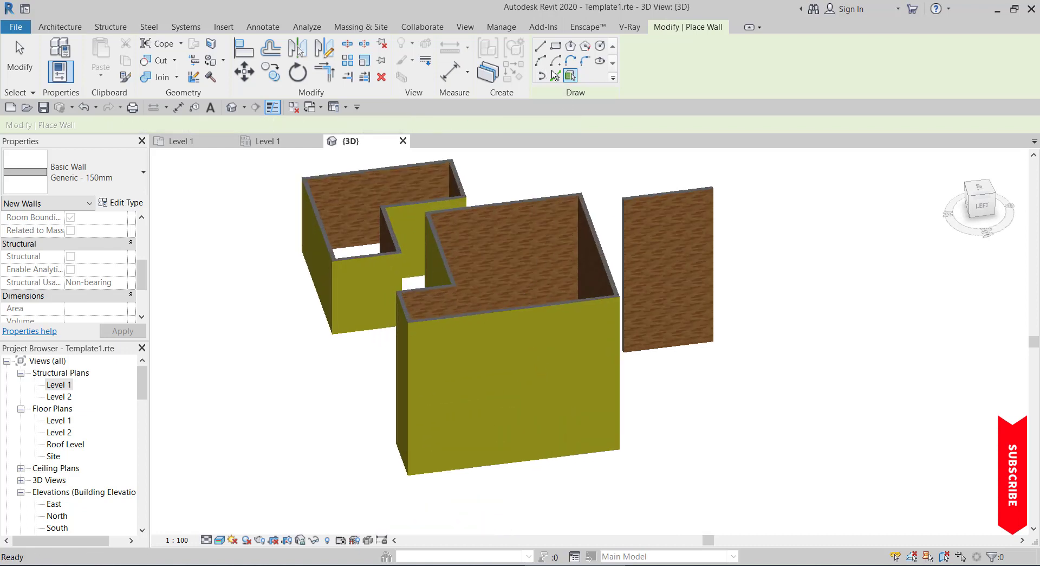
click(496, 317)
Step: Place a Generic - 150mm wall along the larger outline's short north wall by picking its edge with Pick Lines
scroll(544, 334, down, 1)
shift+middle_drag(544, 333, 762, 395)
scroll(567, 428, up, 2)
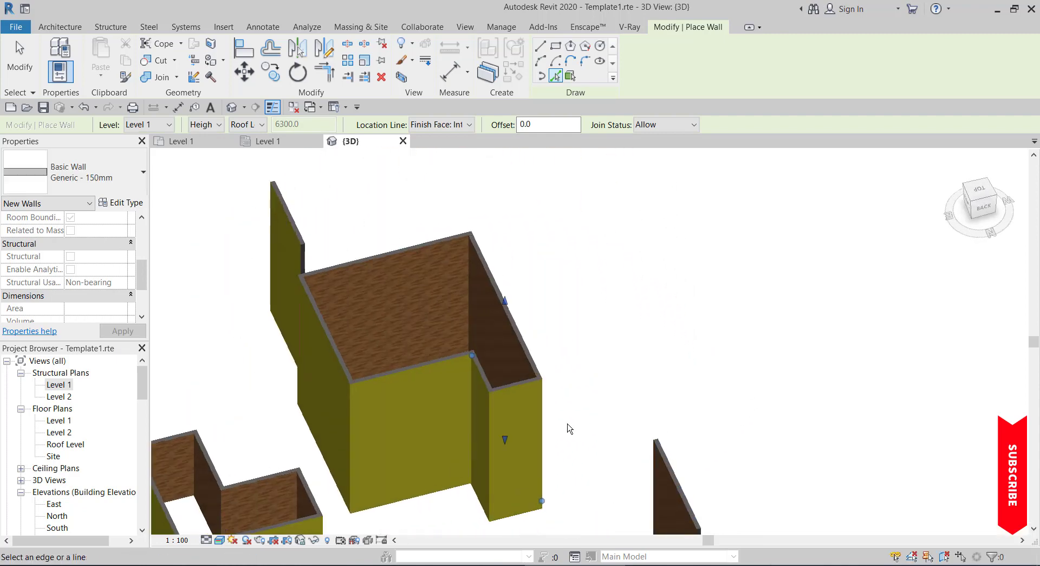
click(570, 76)
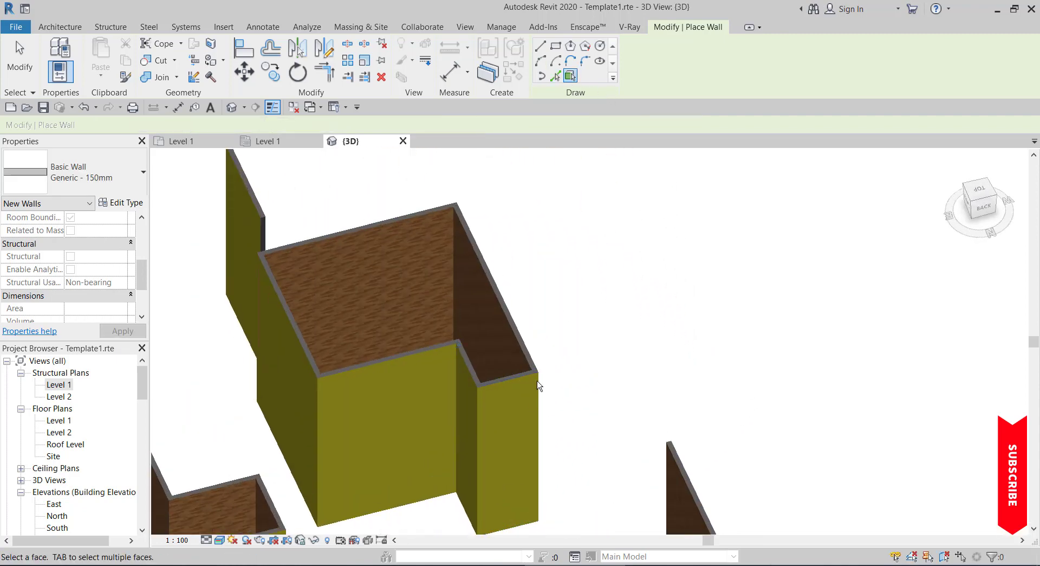
scroll(520, 398, up, 1)
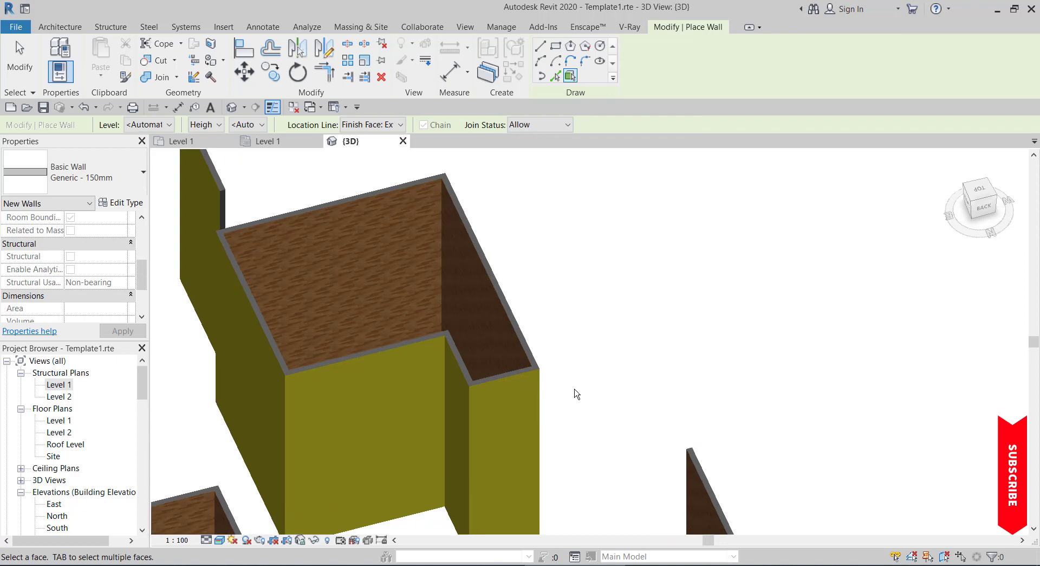
scroll(525, 379, down, 1)
click(559, 77)
scroll(522, 408, up, 1)
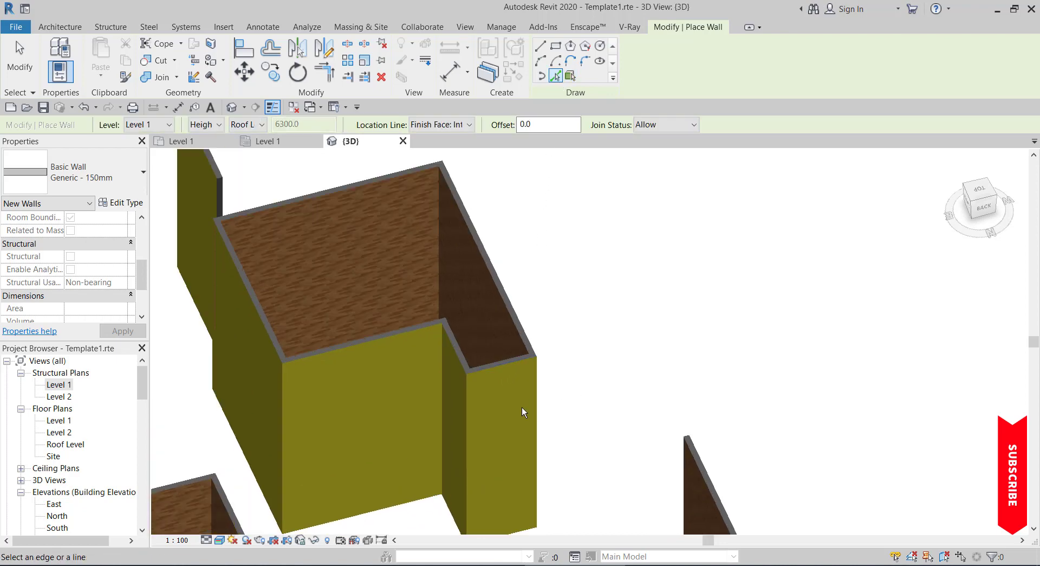
click(537, 401)
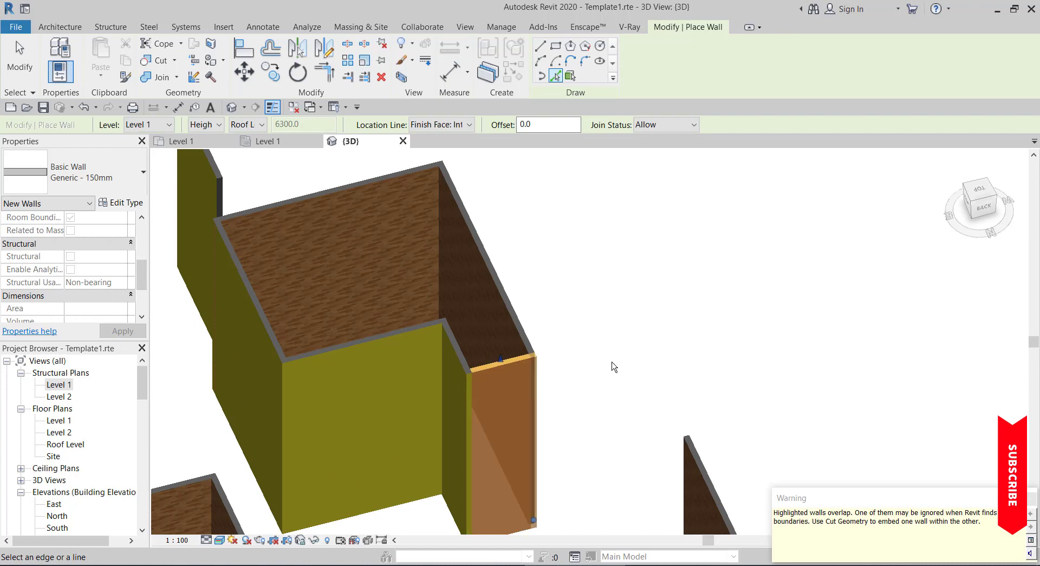
scroll(613, 365, down, 1)
key(Escape)
key(Escape)
scroll(614, 367, down, 2)
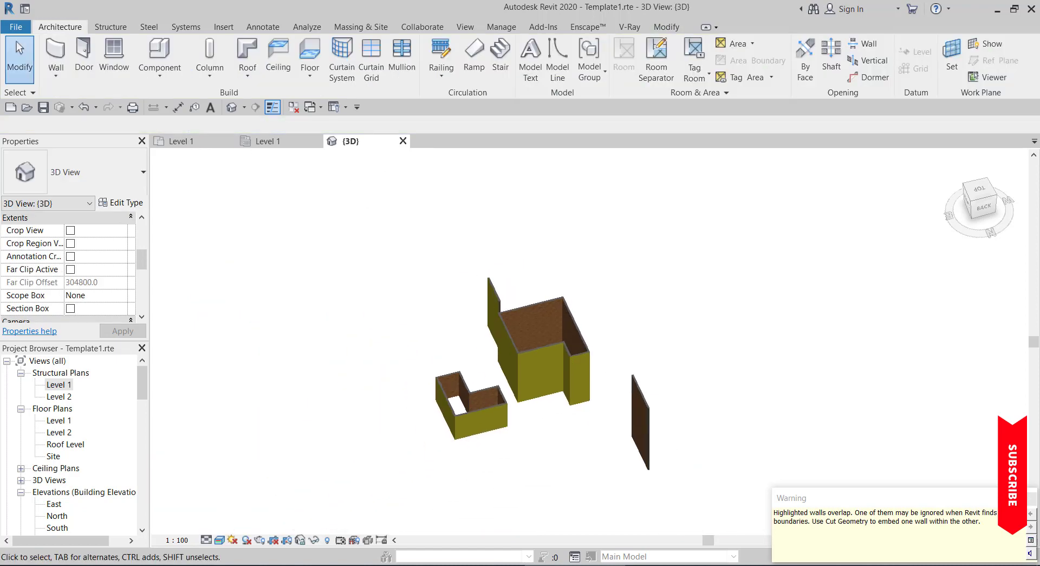
Step: Place a vertical M_Double C-Channel-Column 2C230X19.9 structural column in the Level 1 structural plan, outside the larger outline's northeast recess
double_click(64, 386)
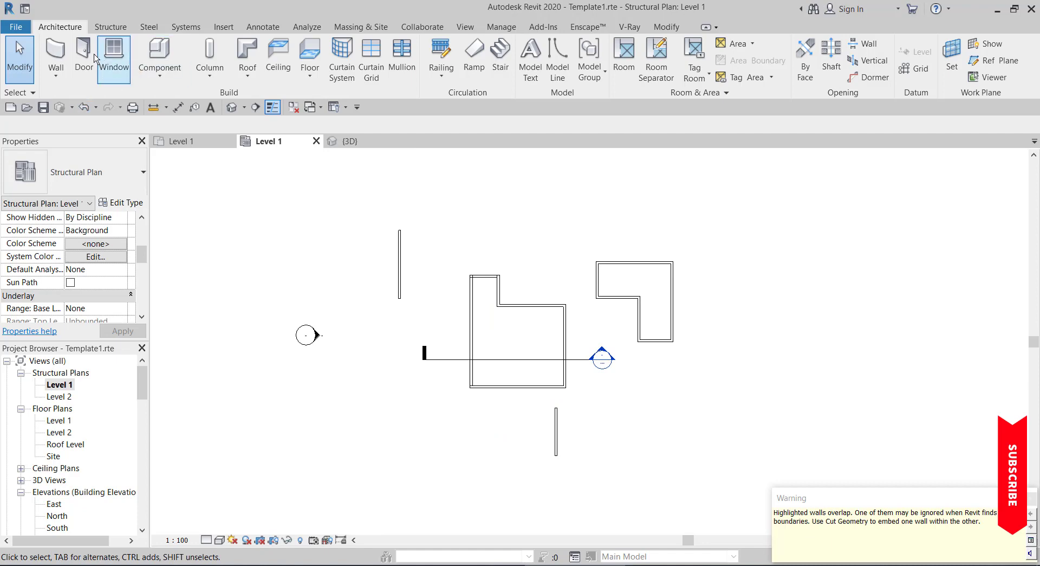
click(209, 59)
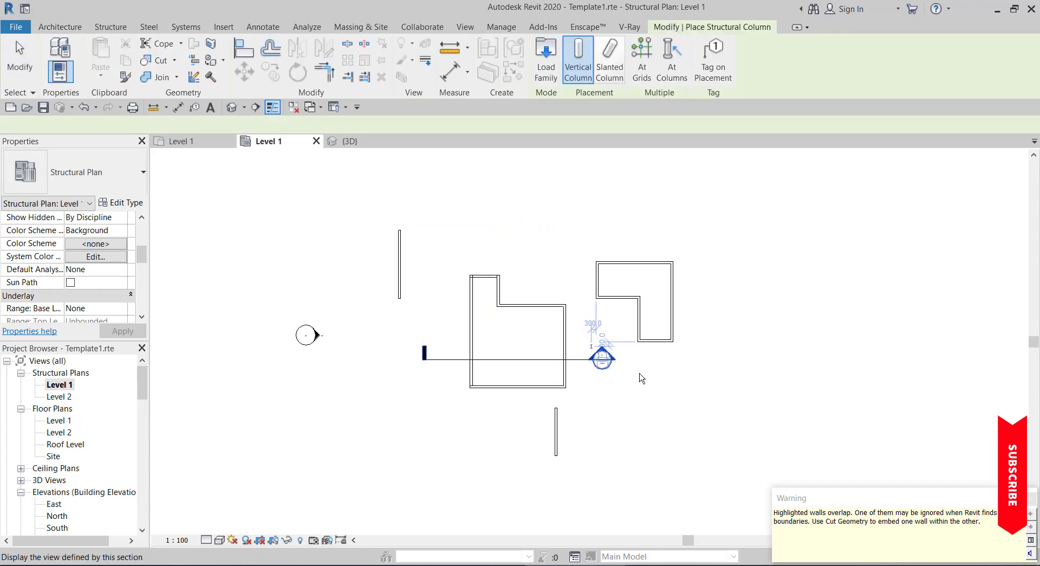
scroll(643, 378, up, 3)
scroll(593, 309, down, 1)
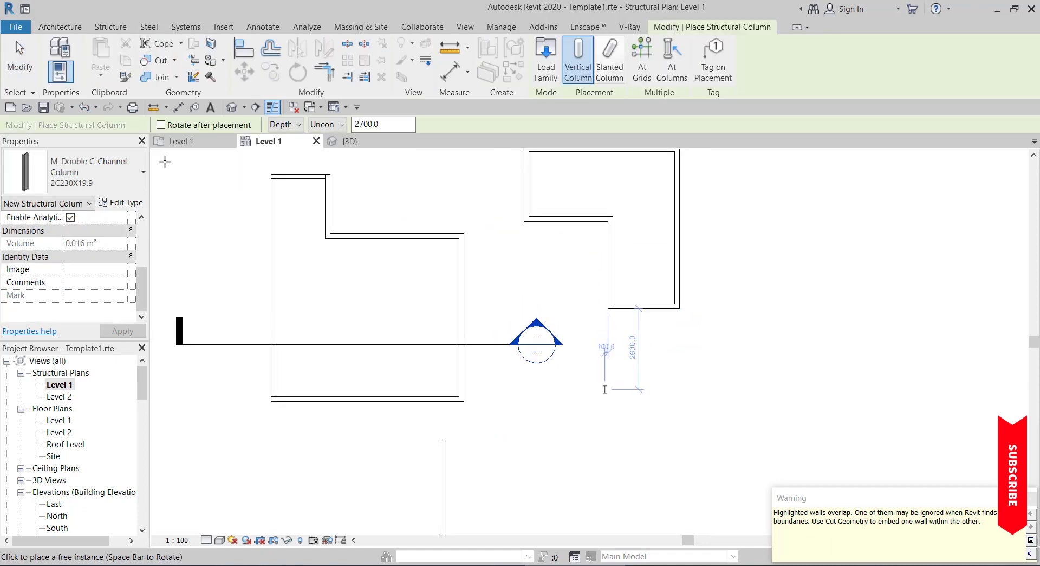
click(81, 173)
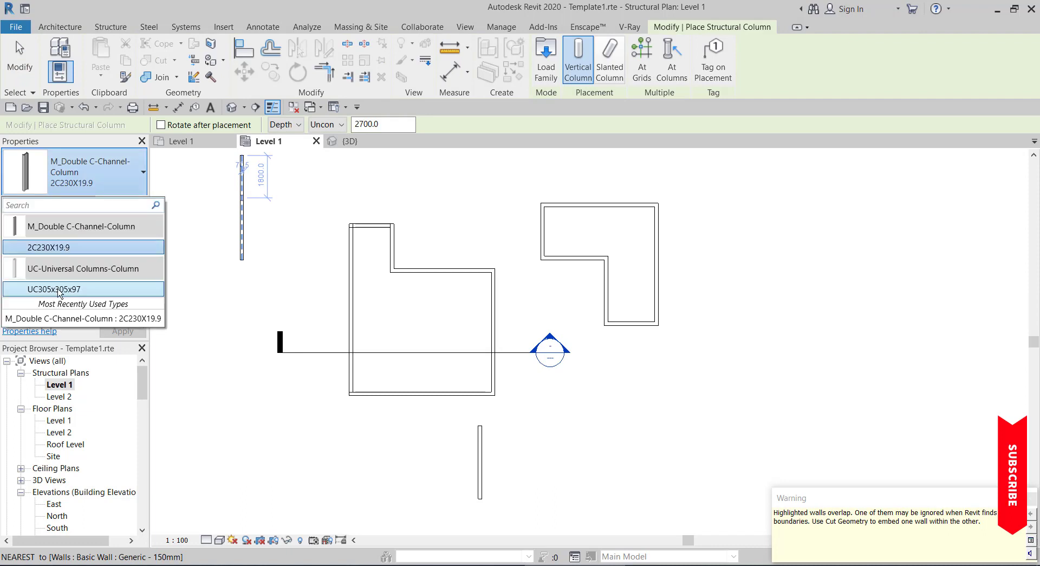
click(48, 247)
scroll(456, 225, up, 2)
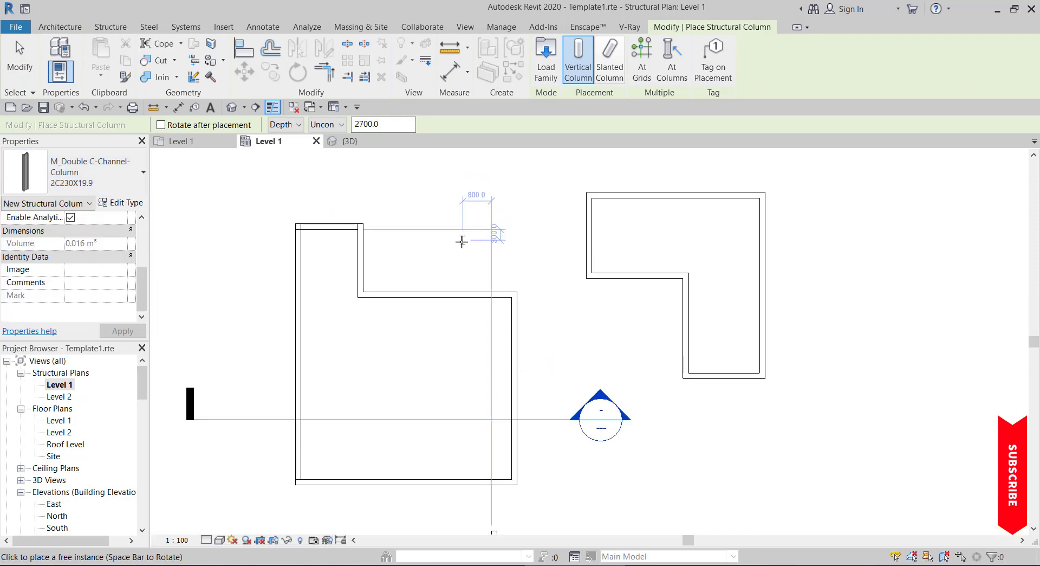
click(462, 242)
scroll(493, 238, up, 3)
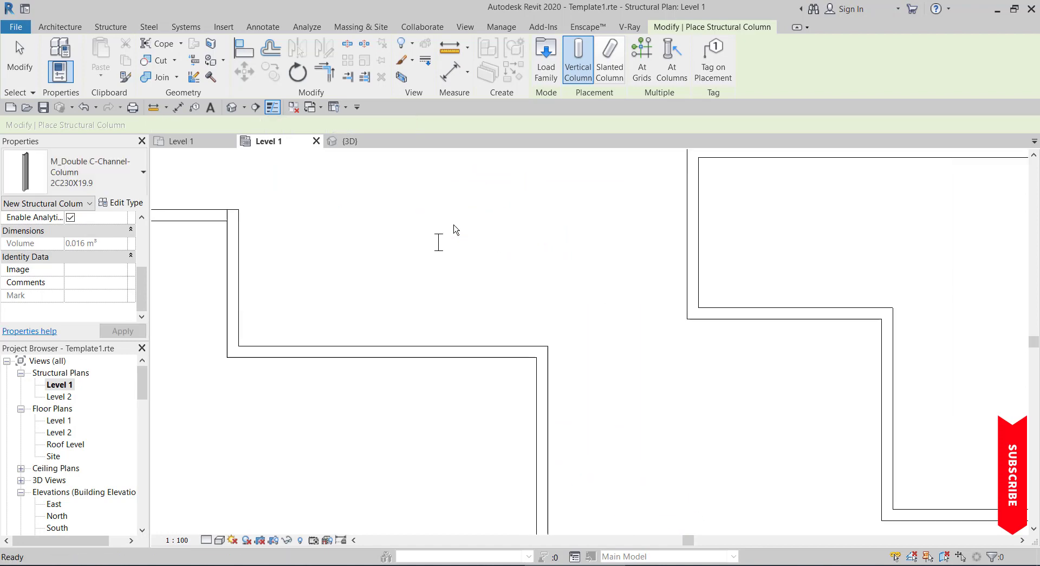
key(Escape)
scroll(455, 230, up, 2)
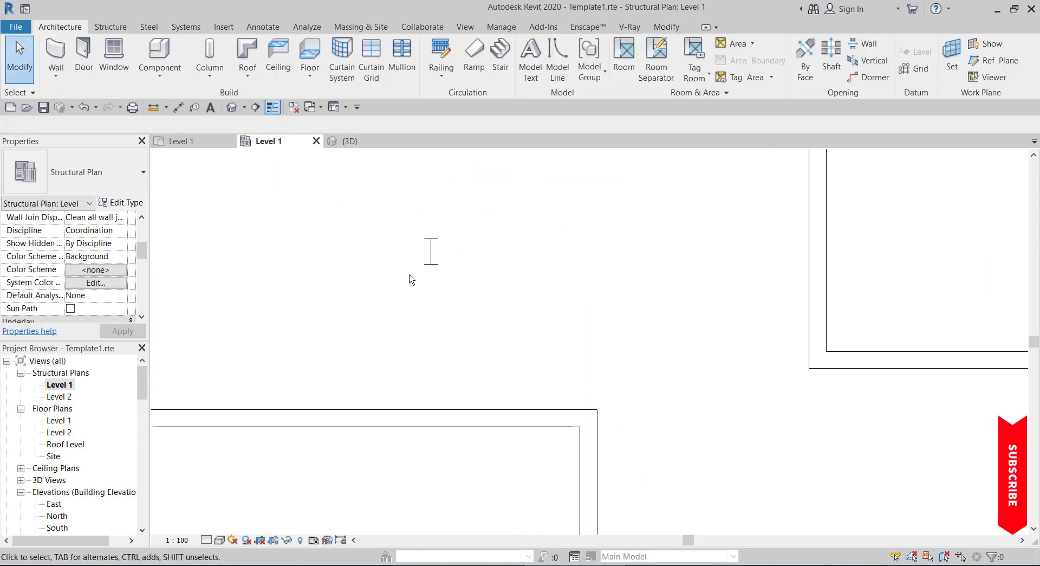
Step: In the 3D view, place a Generic - 150mm wall on Level 1 along the steel column's edge using Pick Lines
click(347, 142)
scroll(539, 448, up, 5)
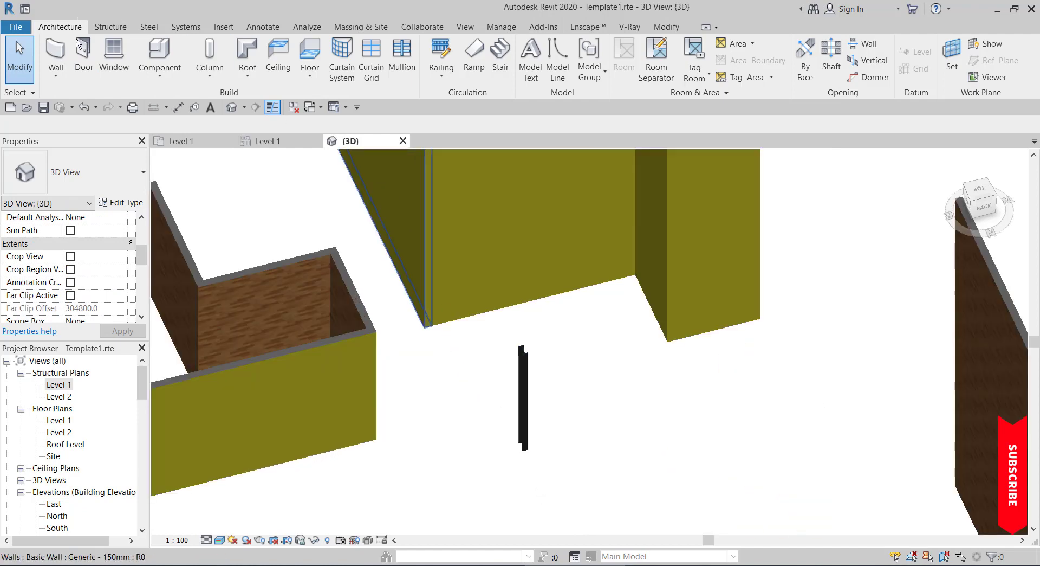
click(64, 73)
click(97, 148)
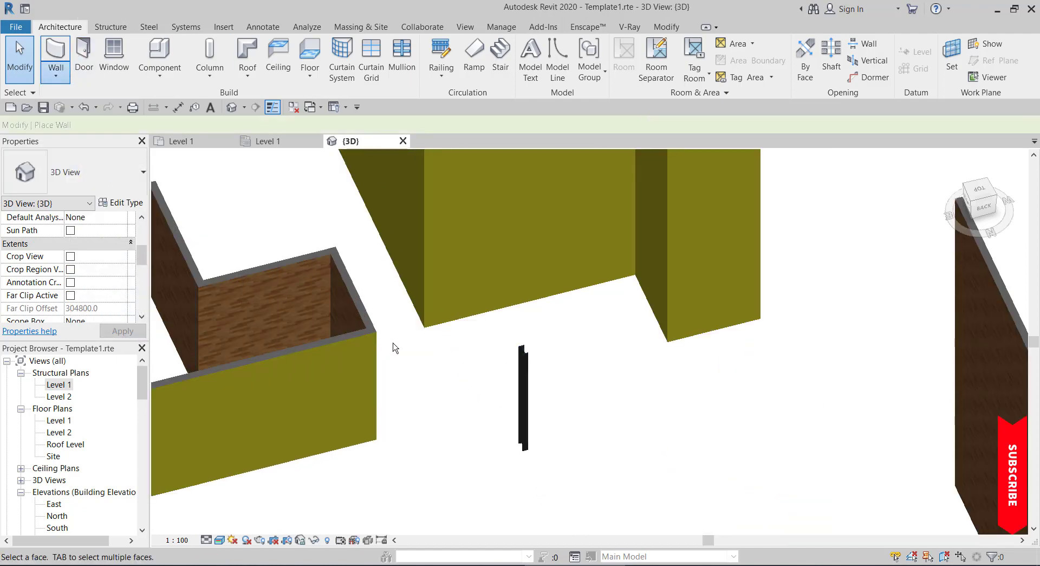
scroll(544, 369, up, 1)
scroll(523, 354, up, 3)
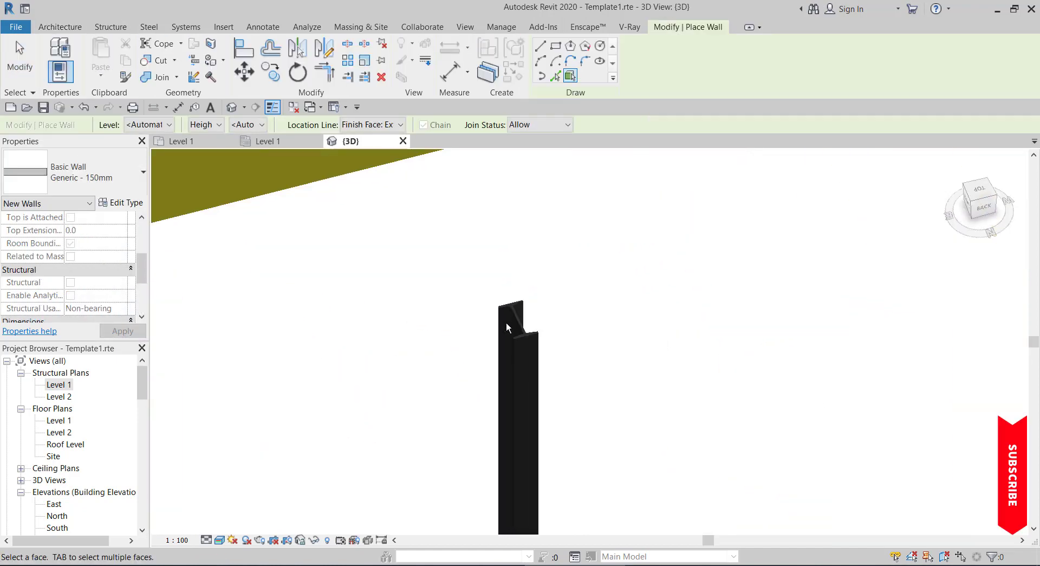
click(555, 78)
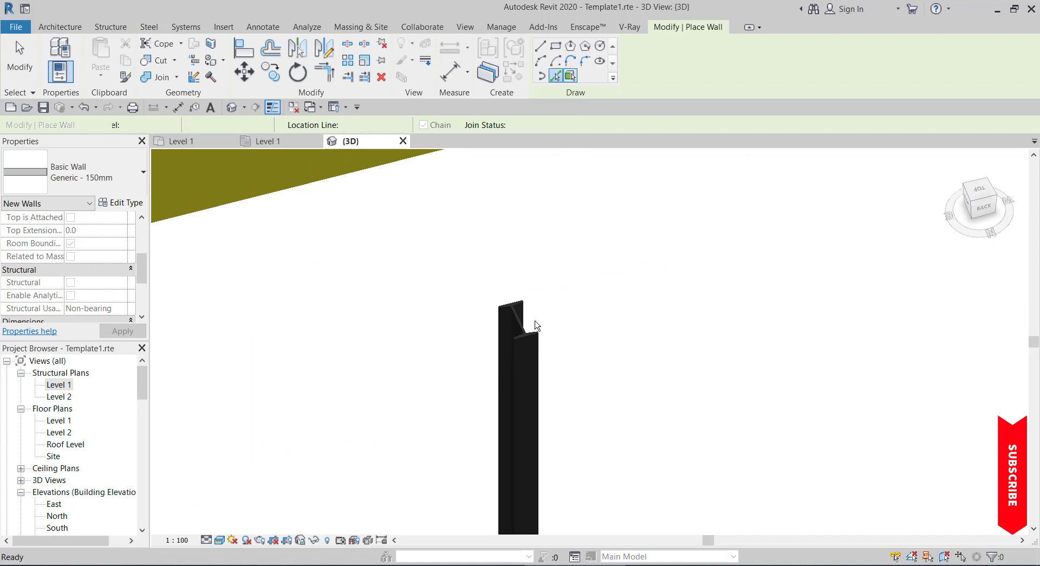
scroll(506, 329, up, 2)
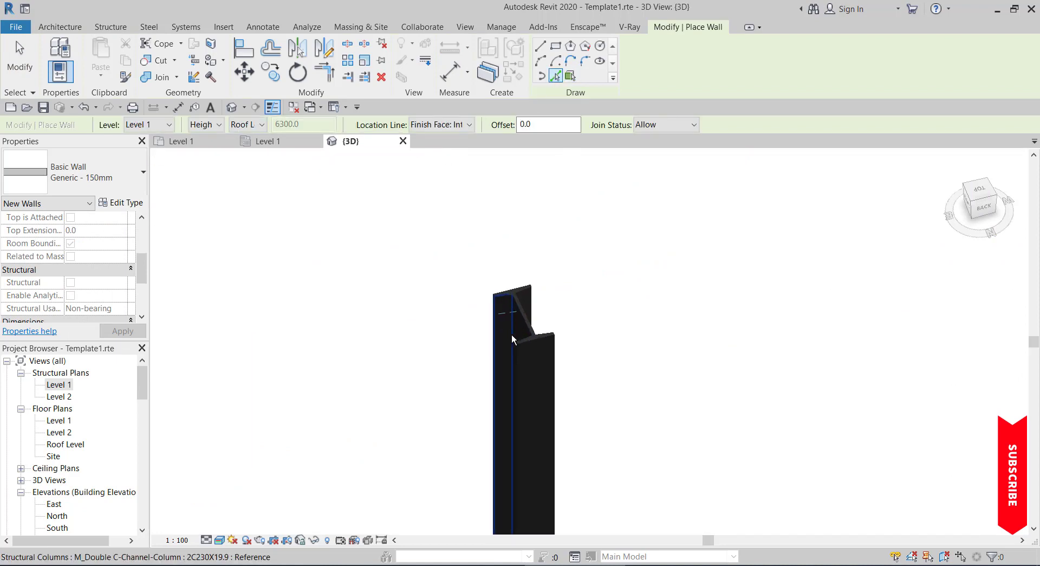
click(518, 336)
scroll(563, 343, down, 4)
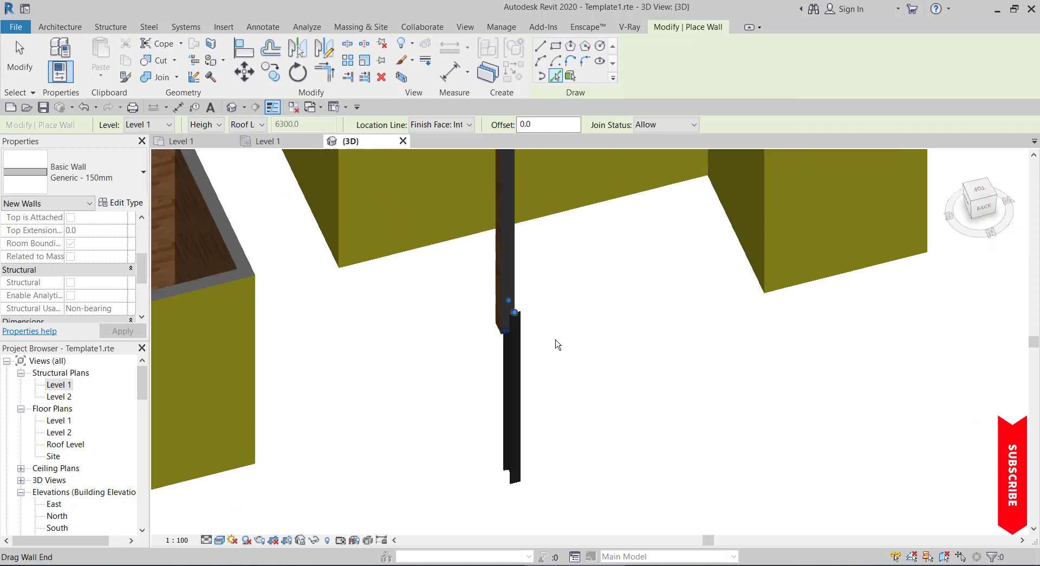
scroll(563, 349, down, 2)
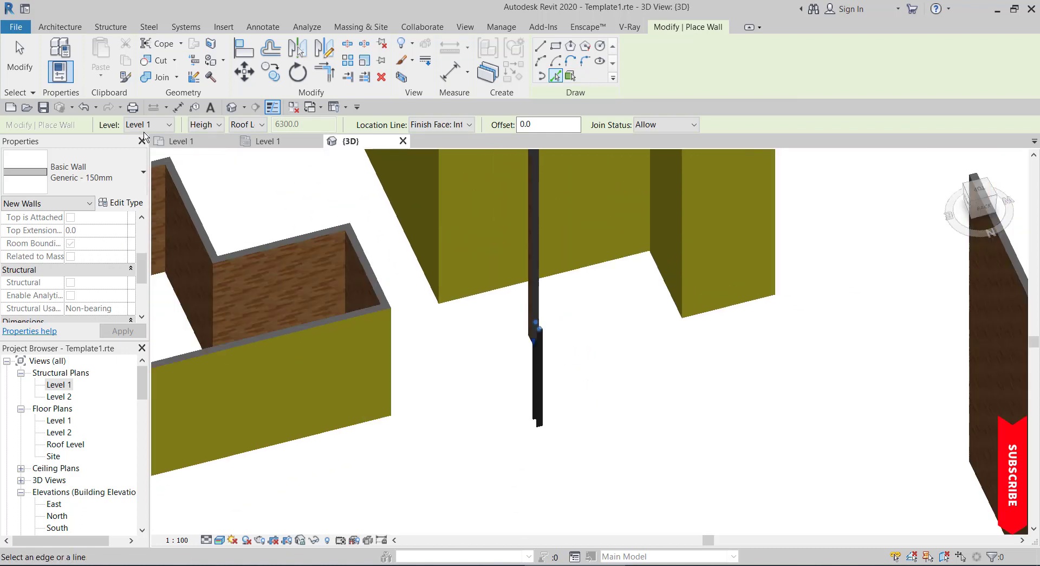
click(145, 126)
click(142, 138)
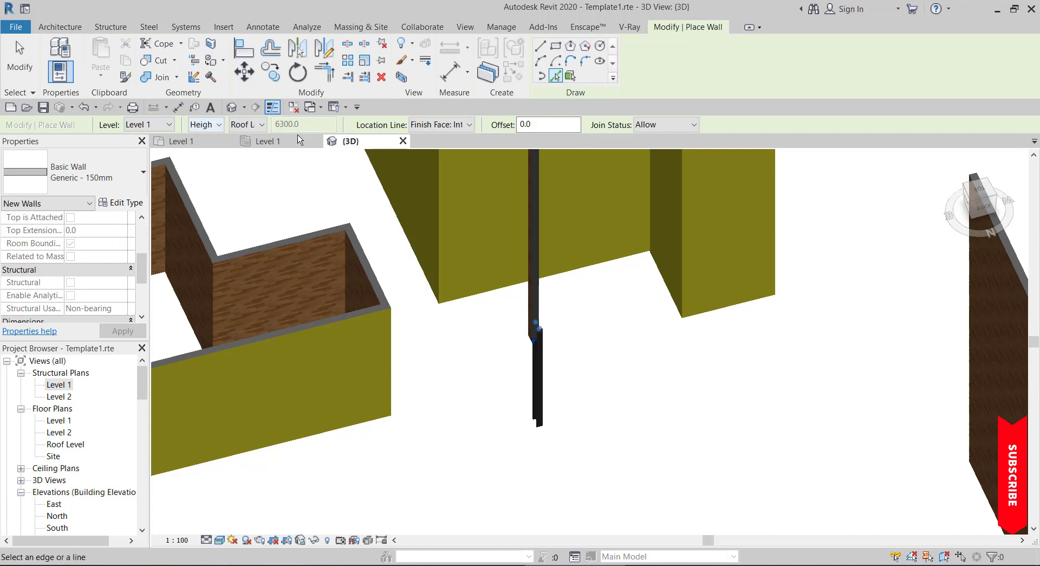
scroll(545, 375, up, 2)
key(Escape)
Step: Try to set the steel column's base offset to 0
click(542, 376)
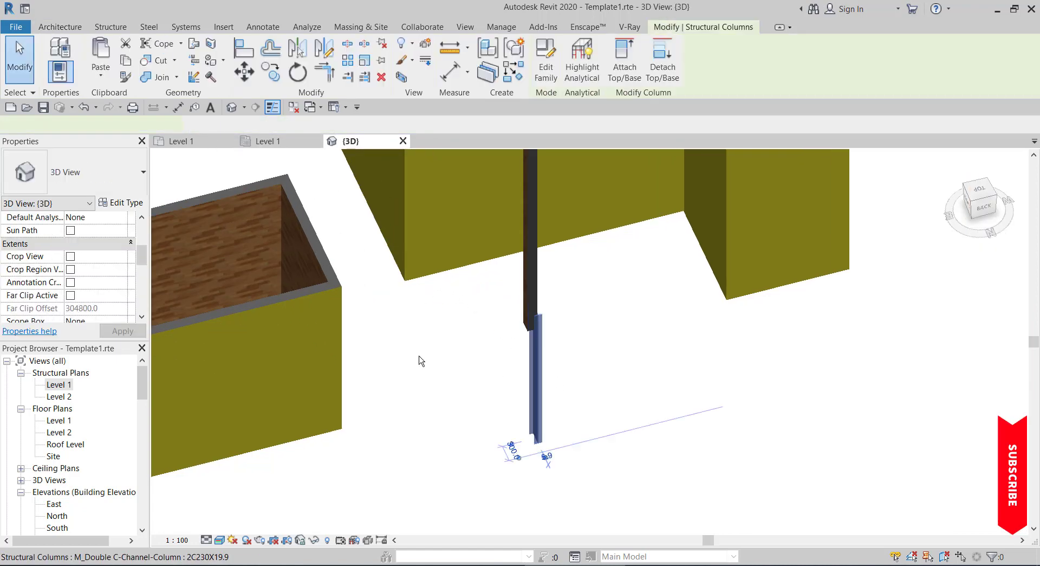
scroll(111, 251, up, 4)
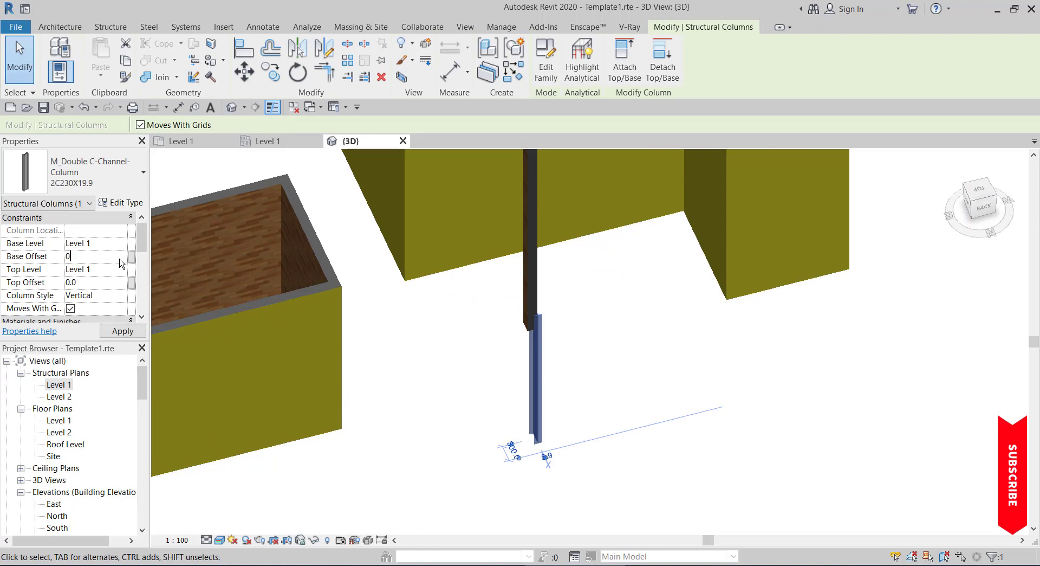
key(Return)
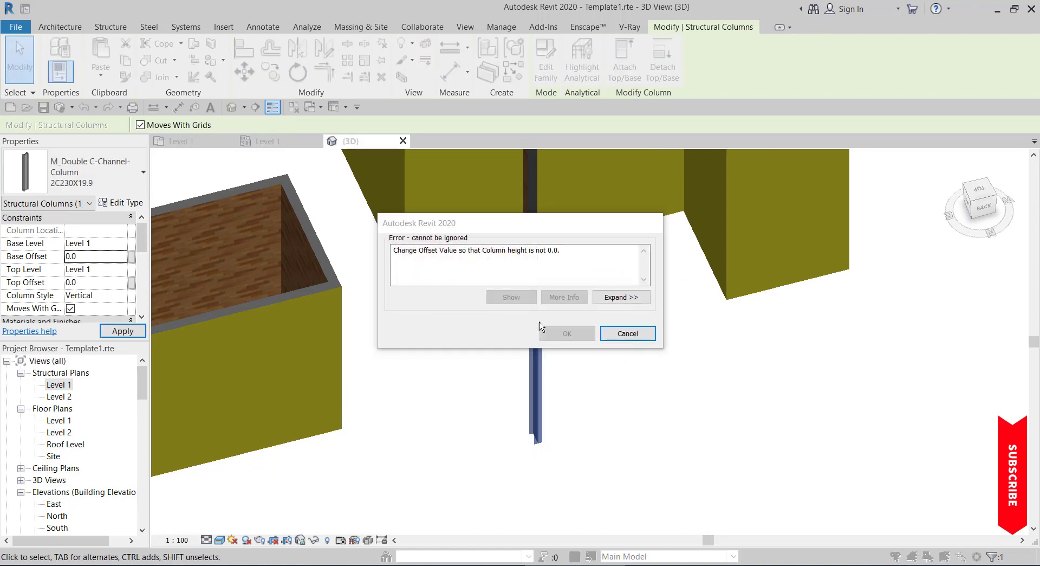
click(627, 333)
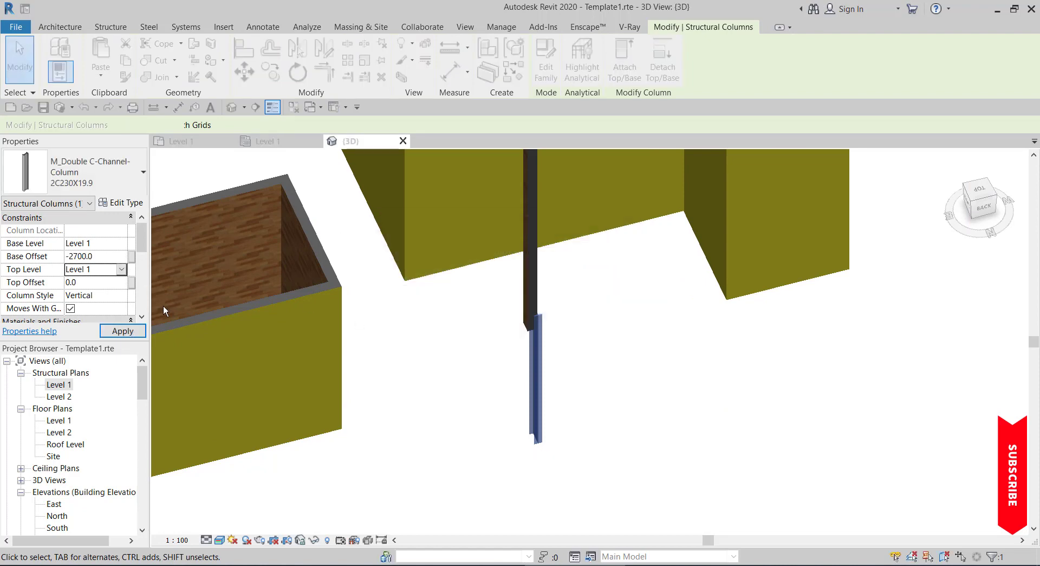
Step: Set the steel column's top level to Roof Level, base level to Level 1 and base offset to 0.0
click(120, 272)
click(84, 304)
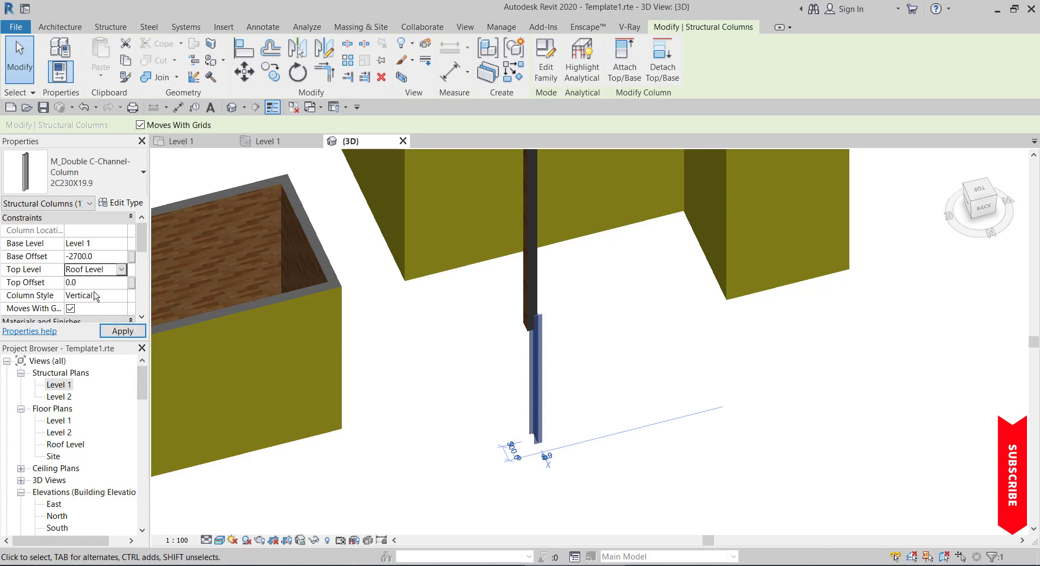
click(121, 243)
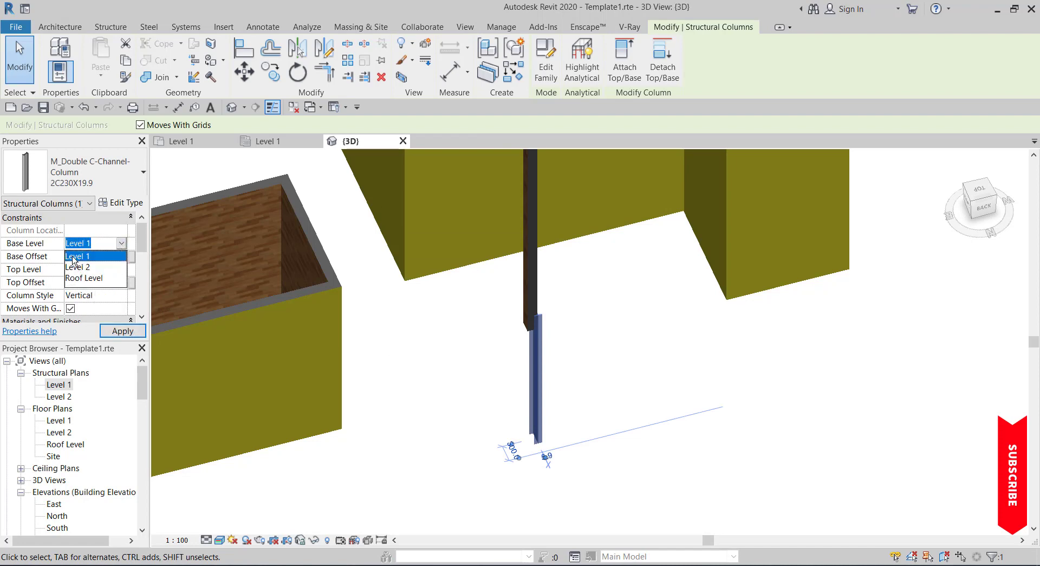
click(74, 258)
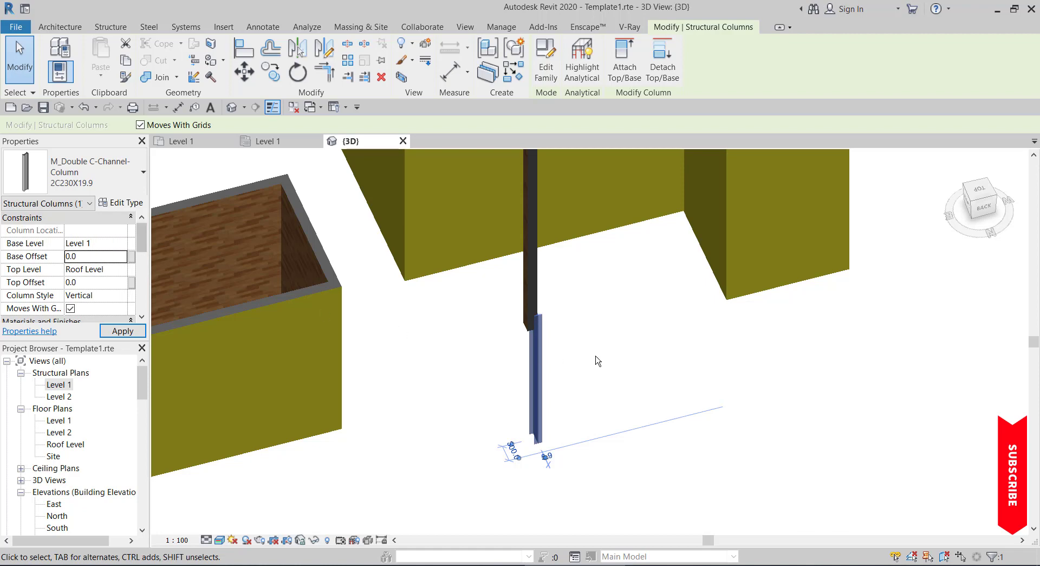
scroll(593, 431, down, 6)
click(601, 453)
scroll(577, 374, up, 4)
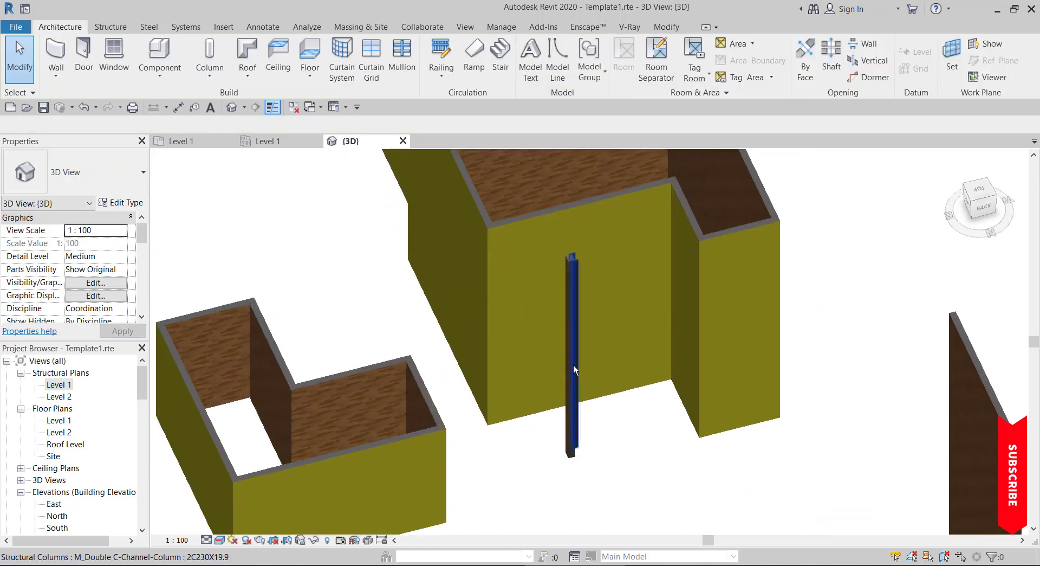
Step: Examine the steel column and the wall along its edge from several sides in the 3D view
scroll(574, 366, up, 3)
scroll(654, 394, down, 4)
shift+middle_drag(652, 397, 494, 391)
scroll(493, 174, up, 3)
shift+middle_drag(501, 256, 537, 337)
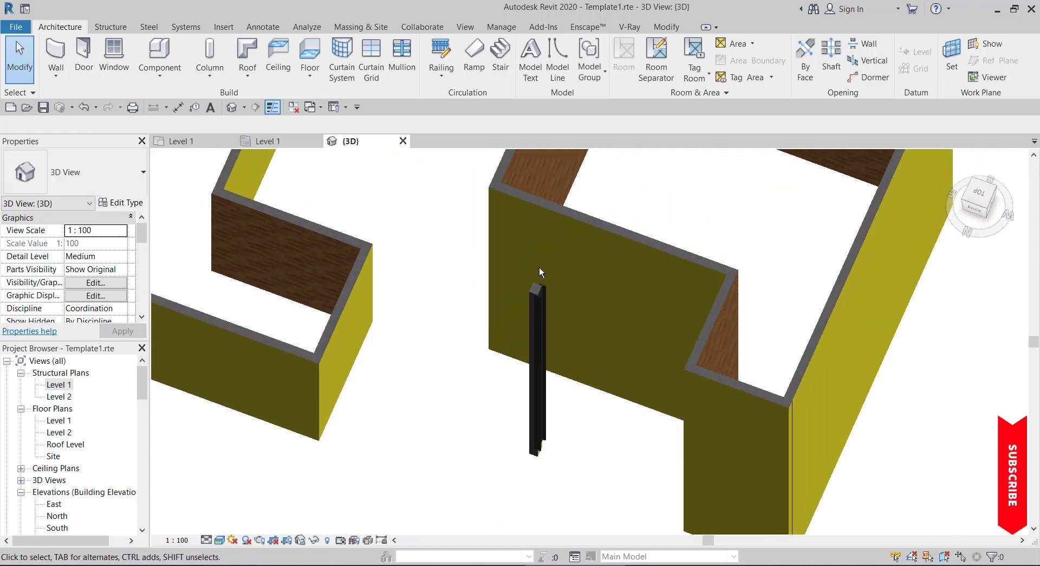
scroll(540, 271, up, 5)
scroll(573, 386, down, 5)
shift+middle_drag(574, 385, 512, 374)
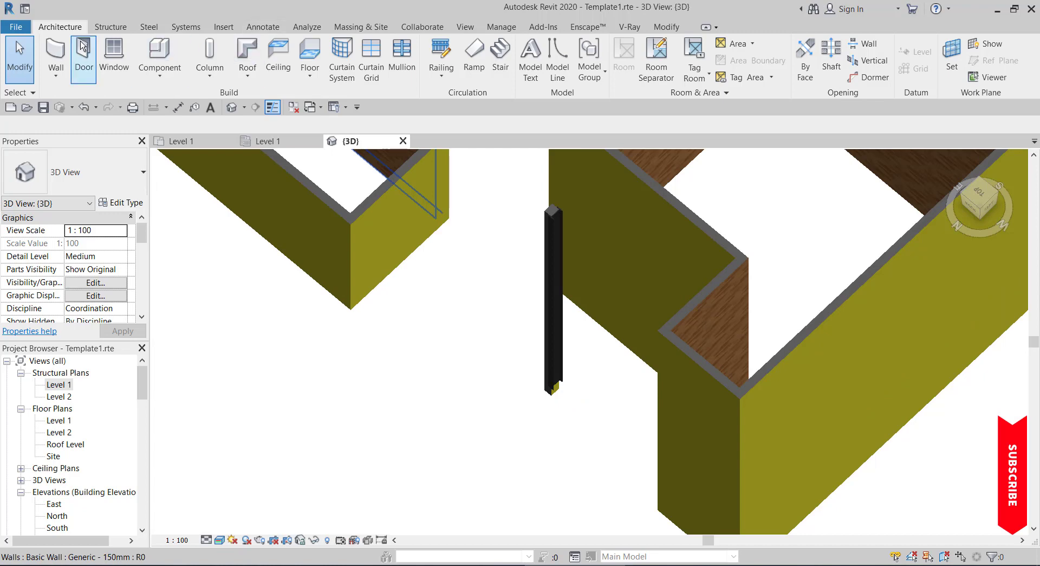
Step: Place a Generic - 150mm wall from Level 1 up to Roof Level along a flange edge of the steel column using Pick Lines
click(56, 76)
click(89, 111)
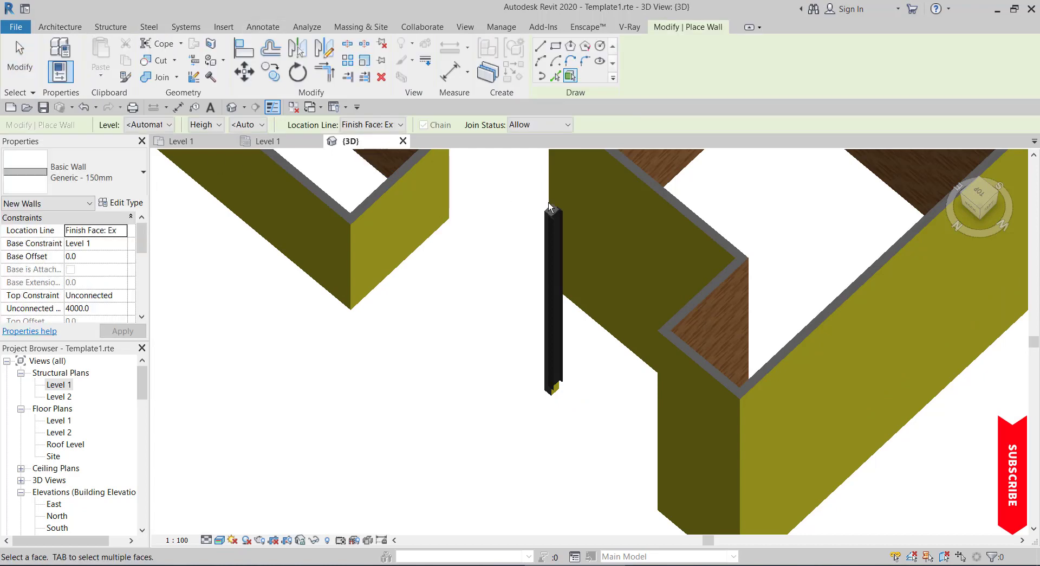
scroll(549, 203, up, 3)
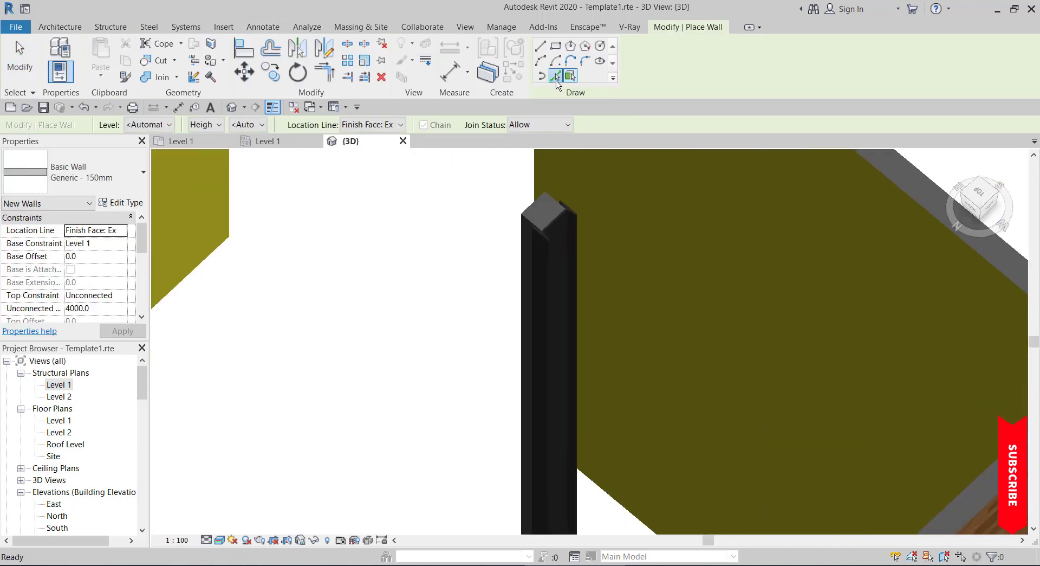
click(556, 76)
scroll(557, 228, up, 3)
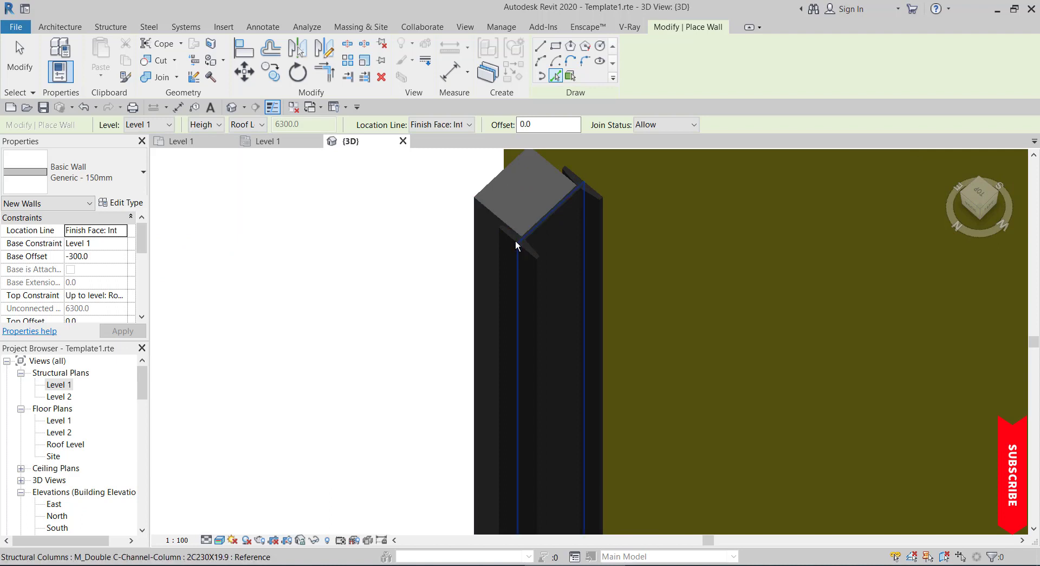
scroll(511, 247, up, 2)
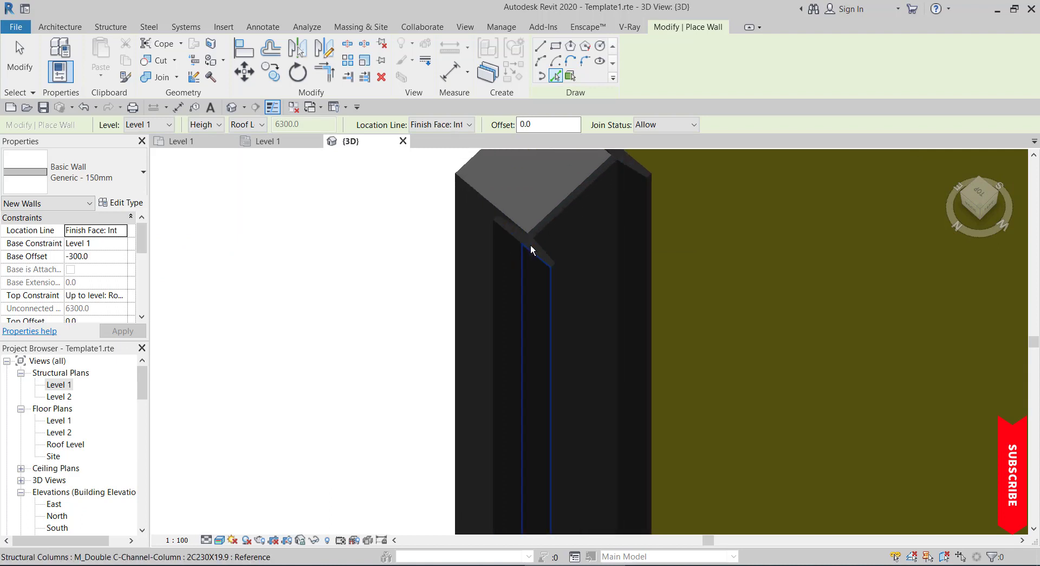
click(496, 249)
scroll(401, 201, down, 2)
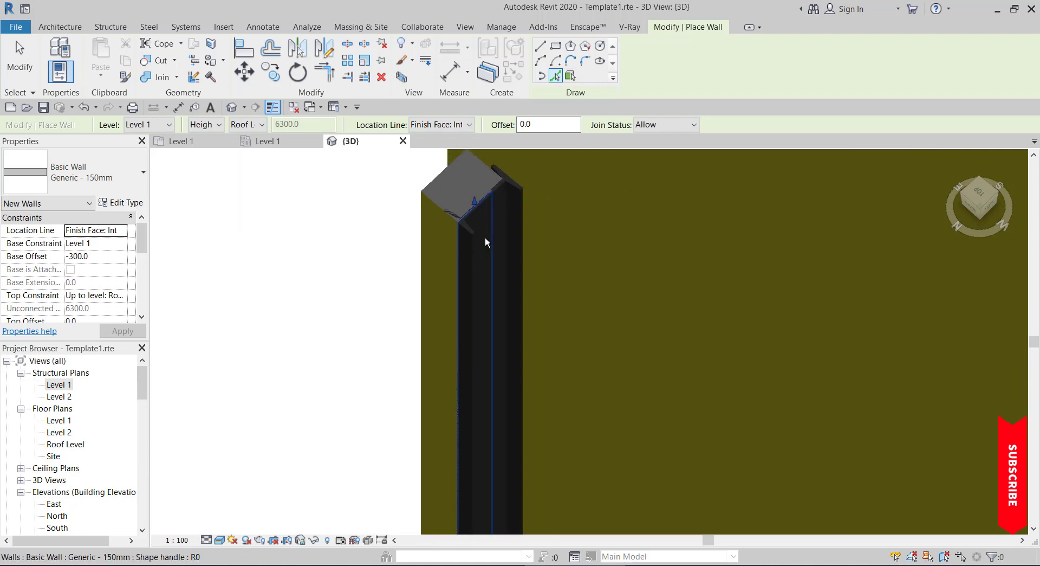
Step: Place another Generic - 150mm wall along a second top edge of the steel column and finish the wall command
scroll(490, 212, up, 2)
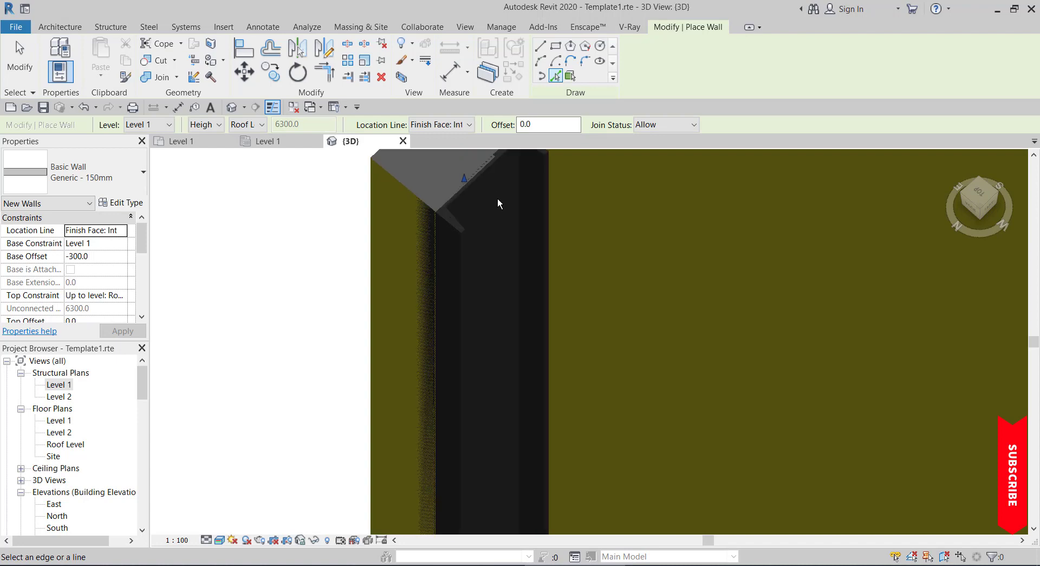
click(471, 188)
scroll(537, 217, down, 3)
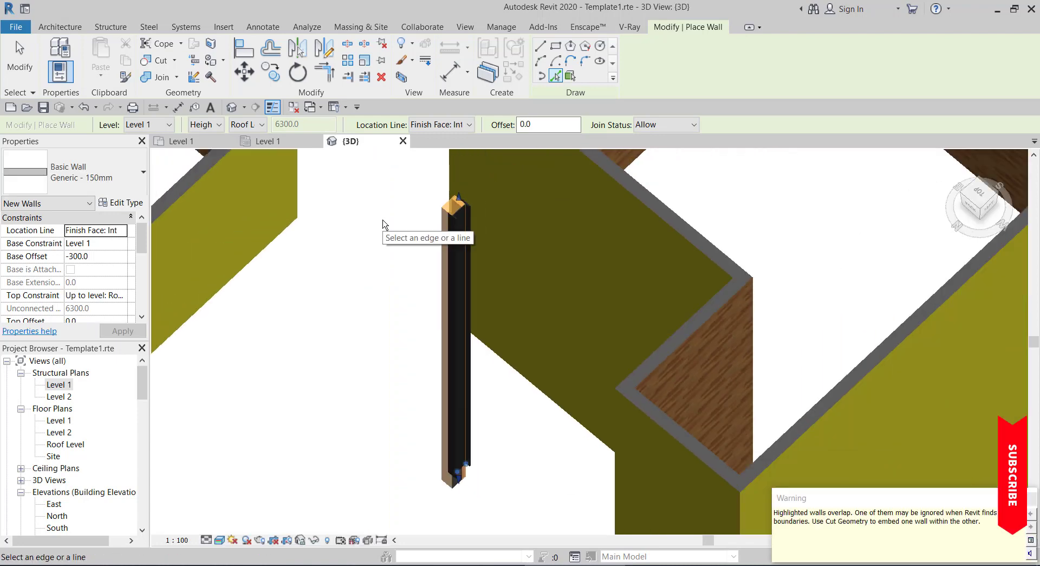
scroll(476, 269, down, 5)
key(Escape)
key(Escape)
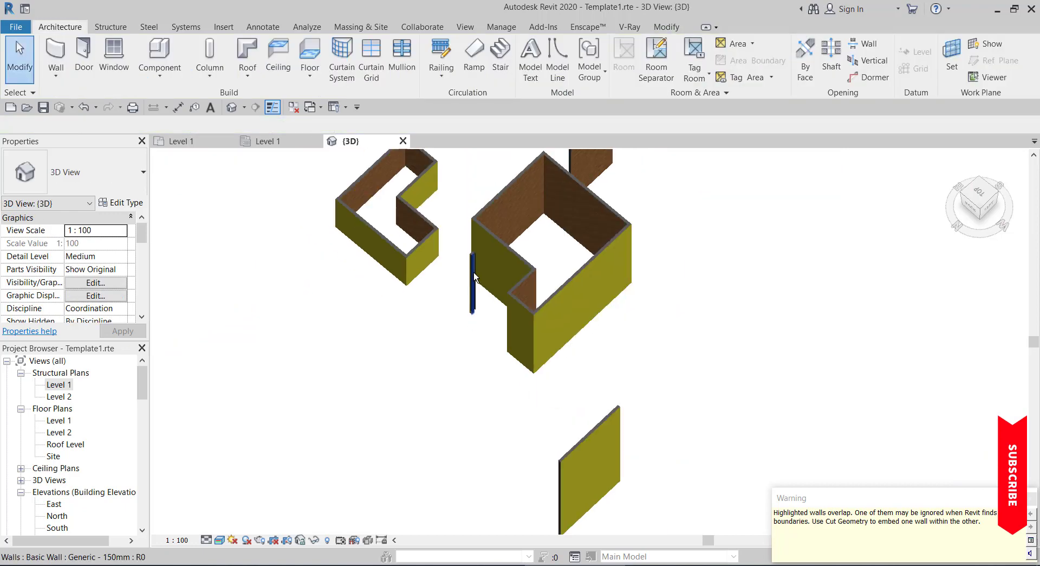
Step: Delete all walls, the steel column and the section mark in the Level 1 structural plan, accepting removal of the section view
scroll(487, 310, down, 2)
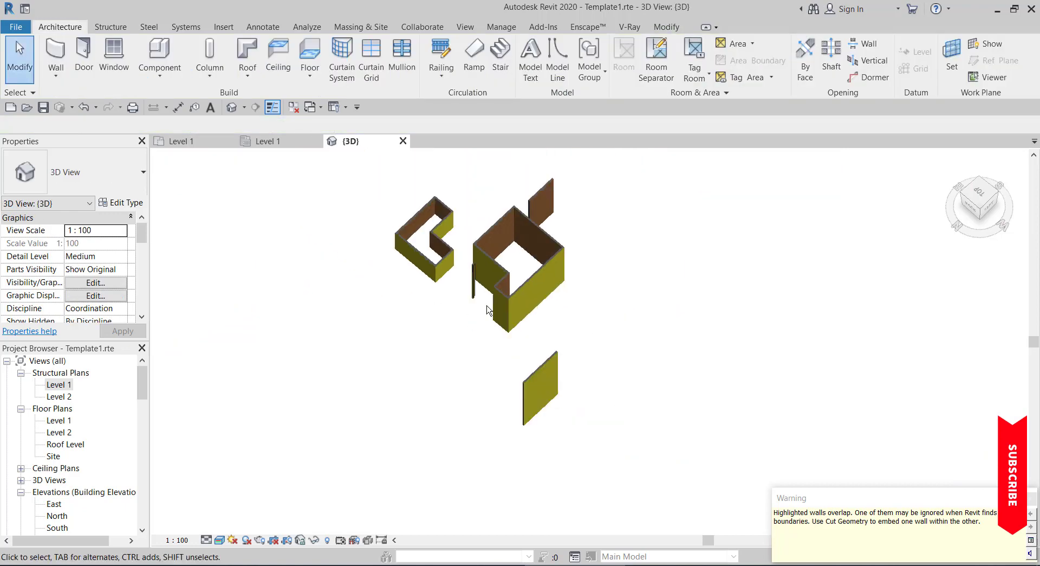
double_click(56, 384)
scroll(446, 262, down, 2)
scroll(464, 262, up, 2)
scroll(318, 224, down, 3)
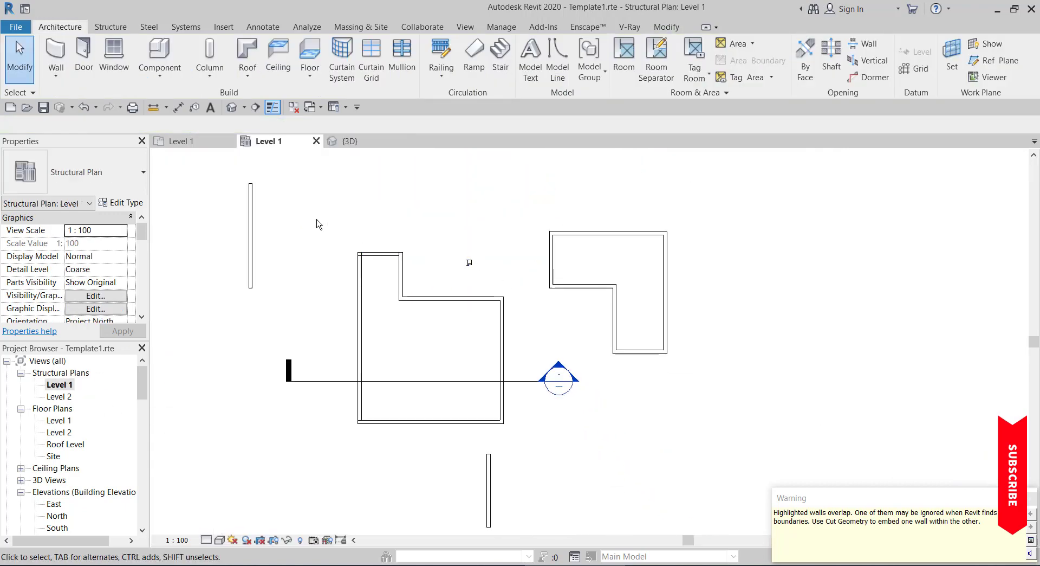
scroll(311, 200, down, 3)
drag(248, 181, 519, 378)
key(Delete)
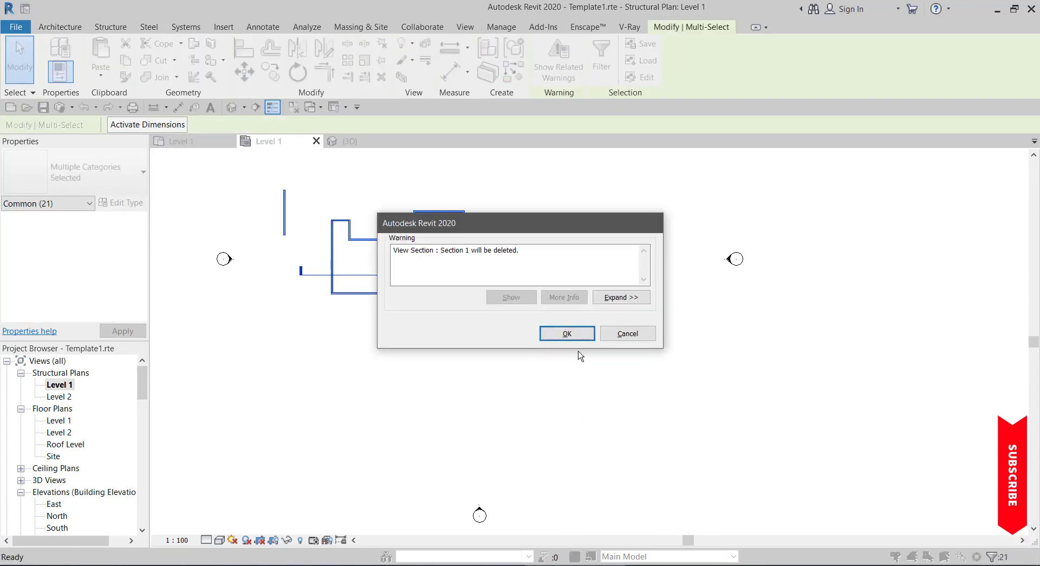
click(567, 333)
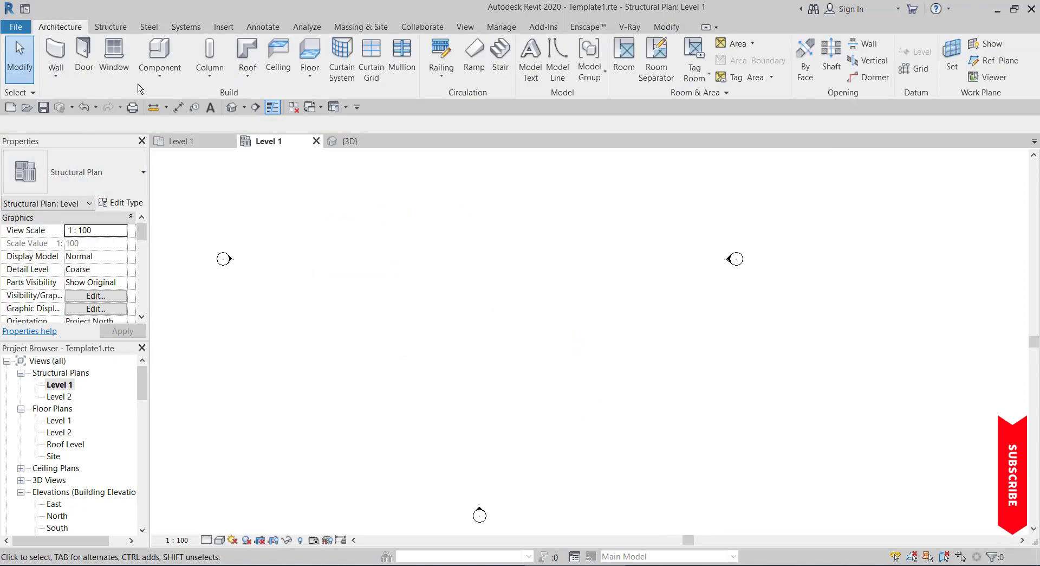
Step: Draw a closed right-triangle of Generic - 150mm walls in the Level 1 structural plan, with a horizontal leg about 14000 mm long
click(56, 54)
click(397, 234)
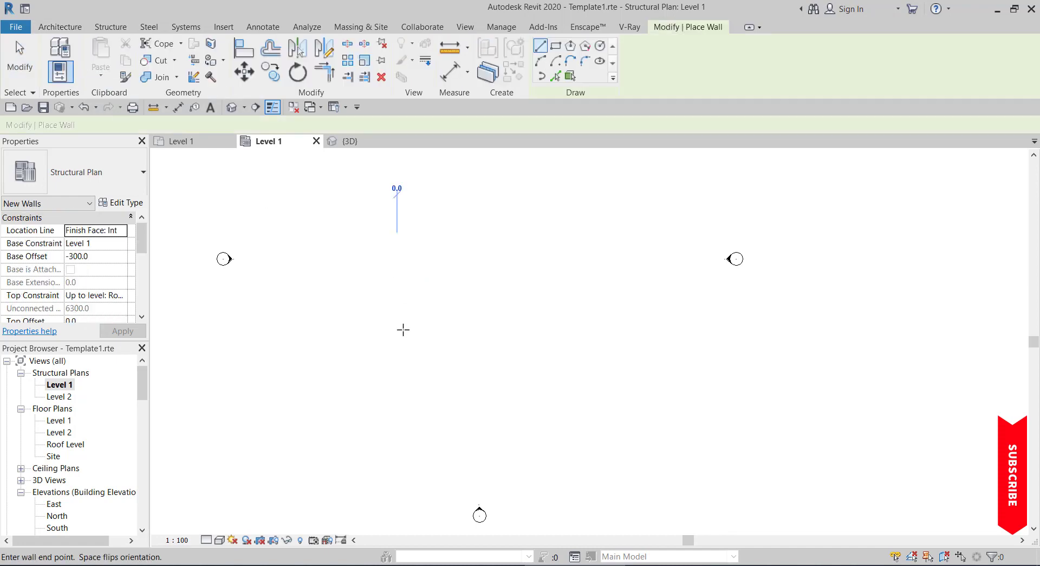
click(399, 304)
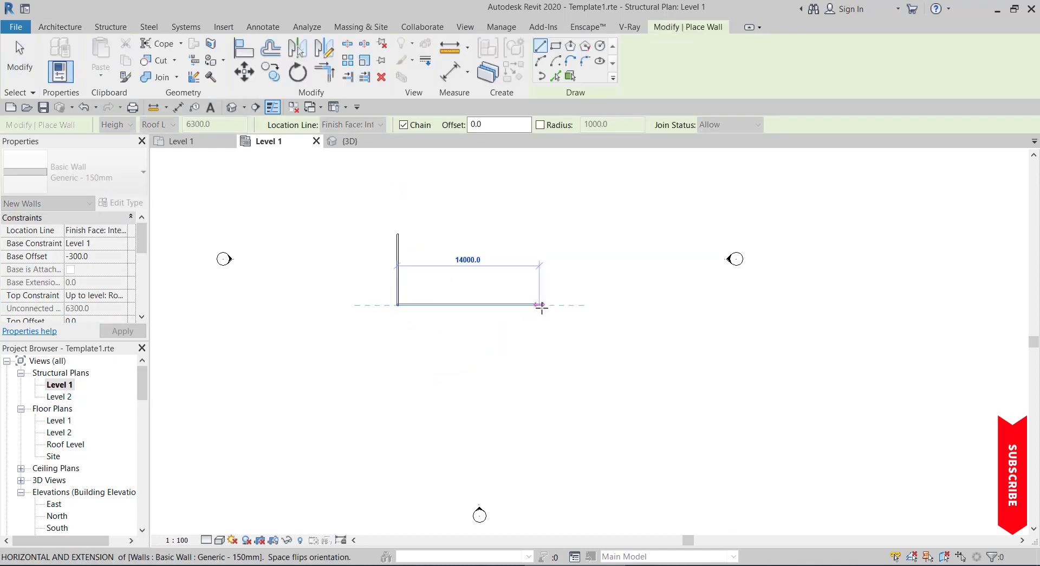
click(540, 303)
scroll(425, 251, up, 2)
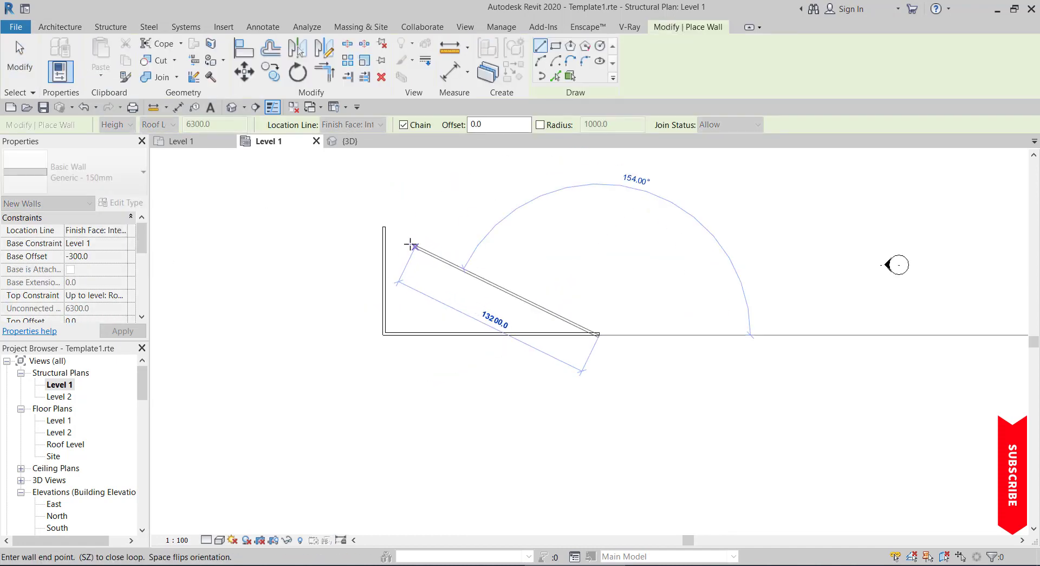
click(386, 221)
key(Escape)
key(Escape)
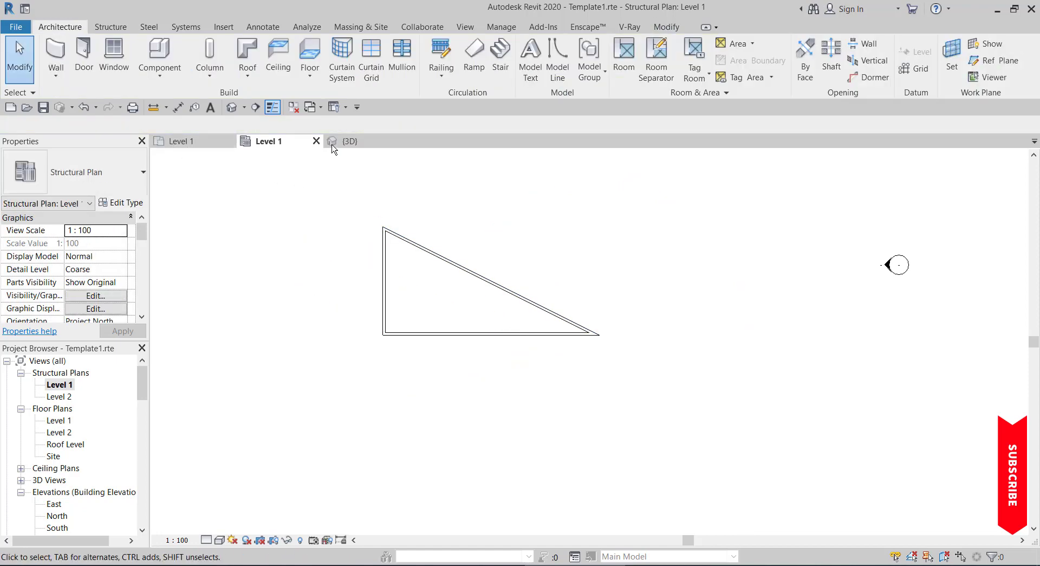
Step: In the 3D view, place a horizontal Cornice wall sweep around mid-height on the outer face of the slanted wall
click(349, 141)
scroll(471, 382, down, 2)
shift+middle_drag(466, 409, 482, 312)
scroll(466, 299, up, 3)
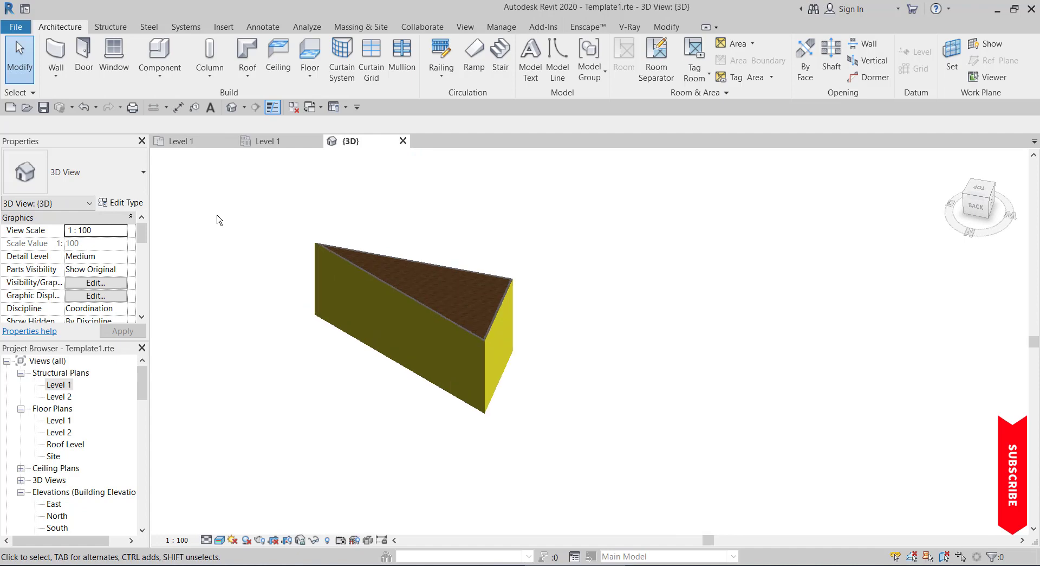
click(56, 73)
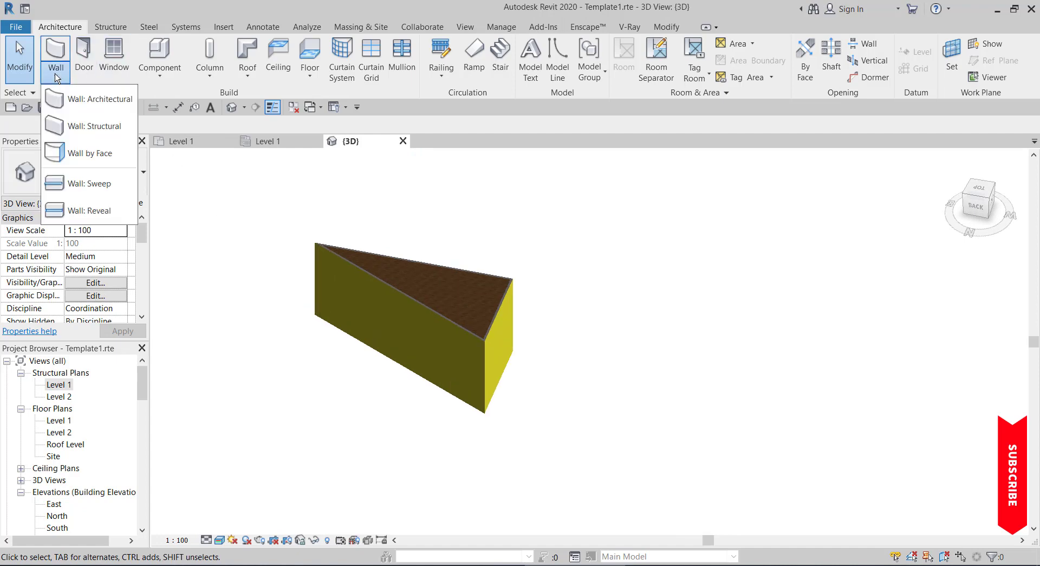
click(83, 183)
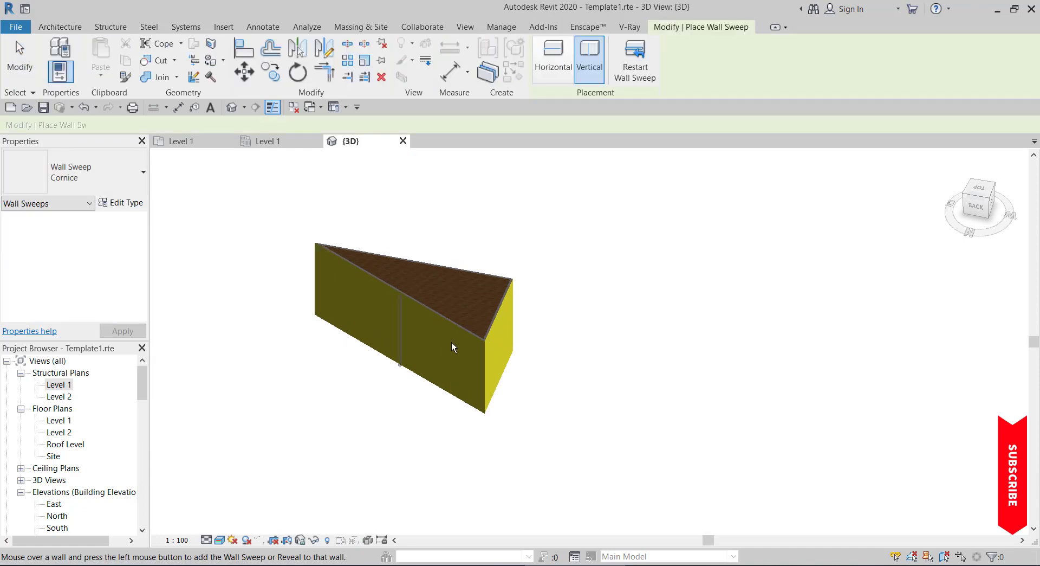
scroll(449, 341, up, 2)
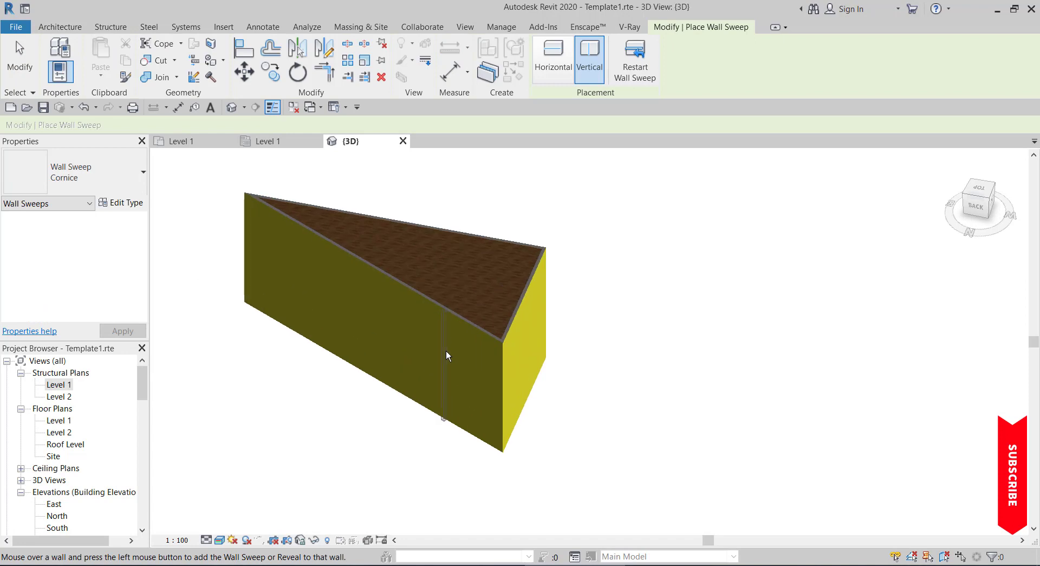
click(569, 59)
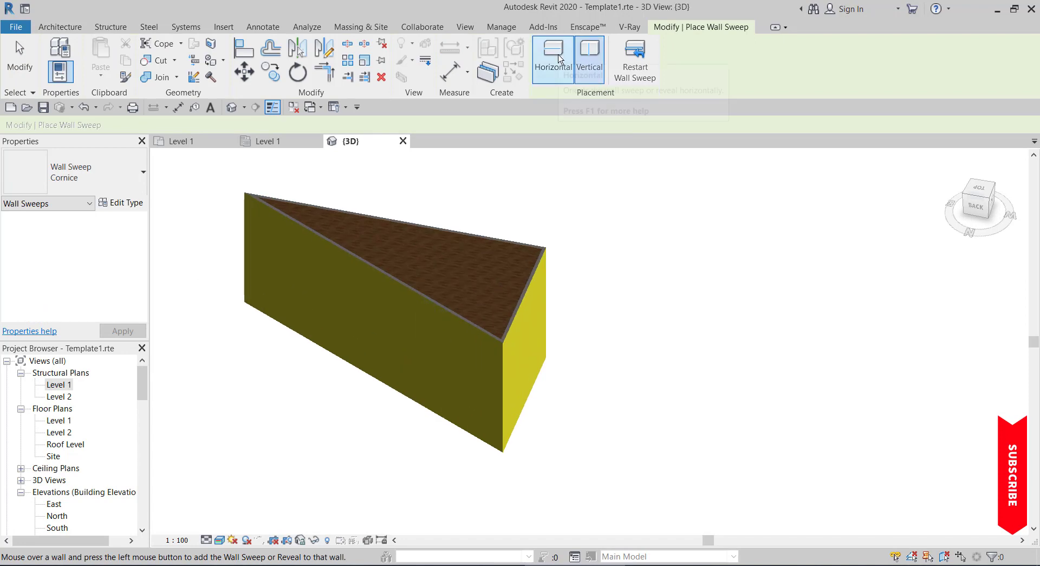
click(438, 359)
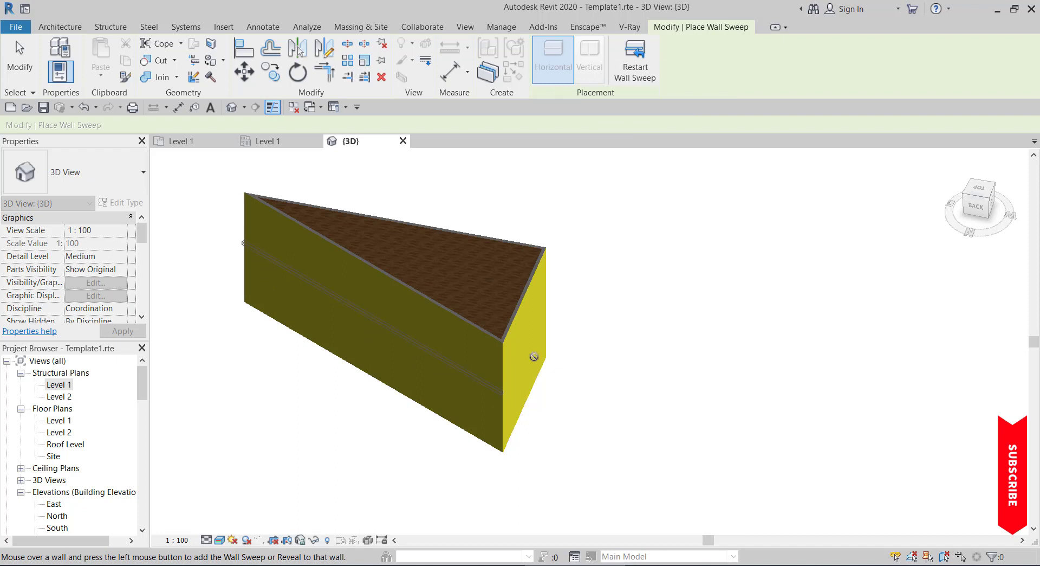
Step: Continue the horizontal Cornice sweep onto the triangle's short wall and front wall, and accept the sweep warnings
scroll(520, 346, up, 2)
click(519, 346)
scroll(637, 347, down, 5)
scroll(348, 319, up, 2)
scroll(341, 326, down, 3)
shift+middle_drag(334, 338, 722, 442)
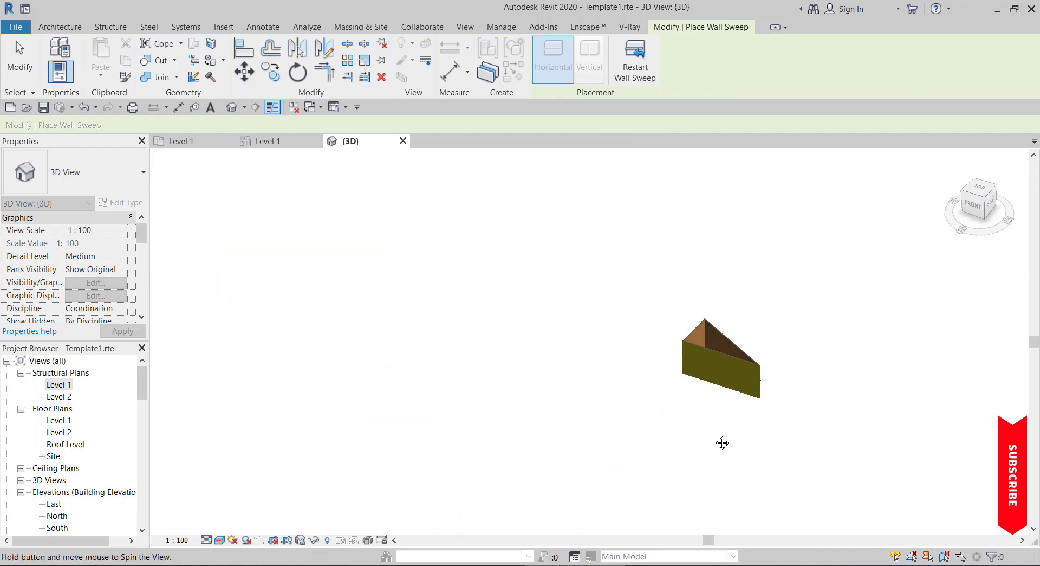
scroll(726, 383, up, 2)
scroll(704, 360, up, 3)
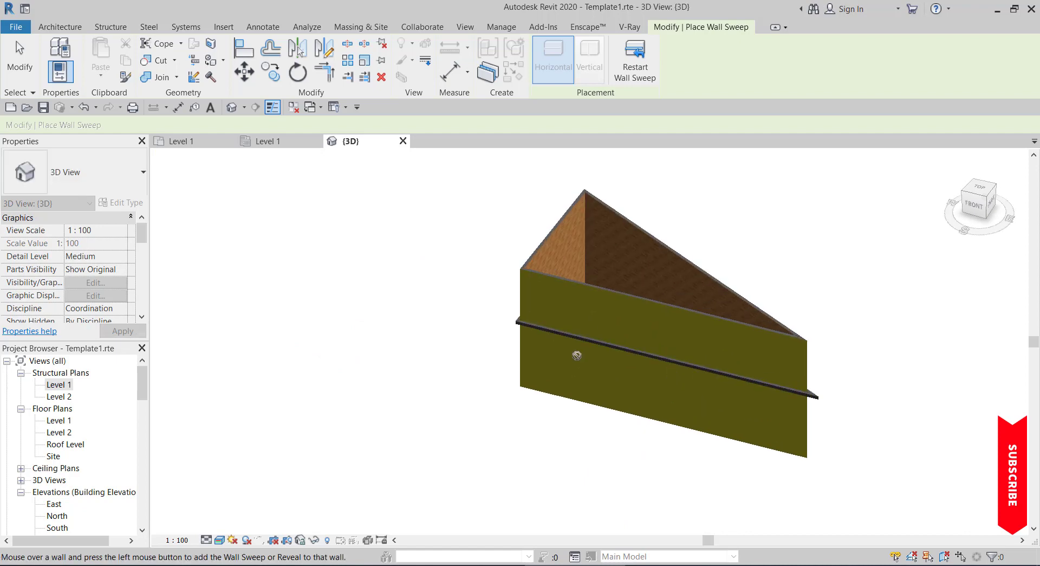
scroll(578, 355, up, 2)
scroll(332, 360, down, 3)
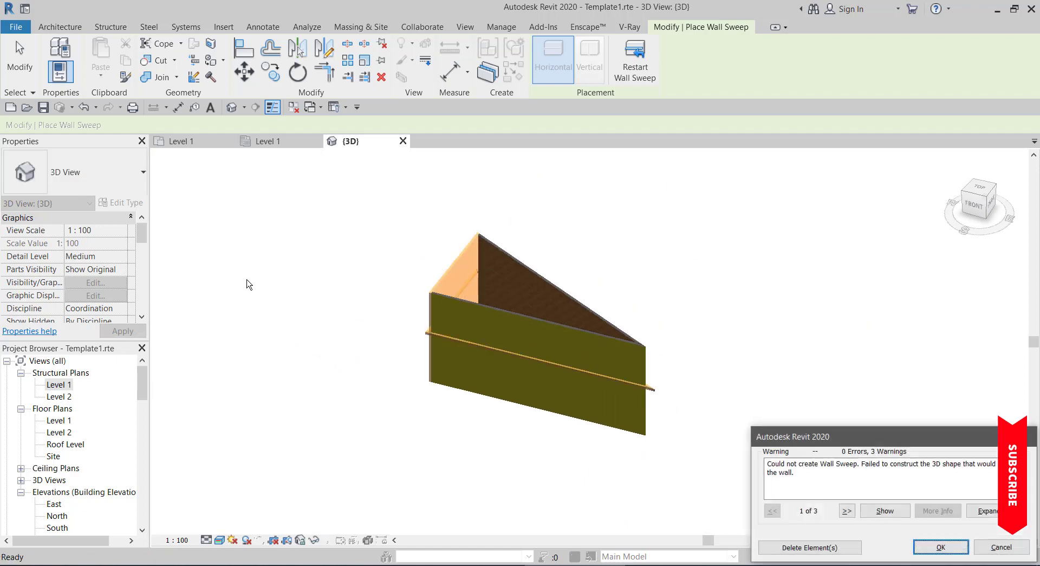
click(941, 547)
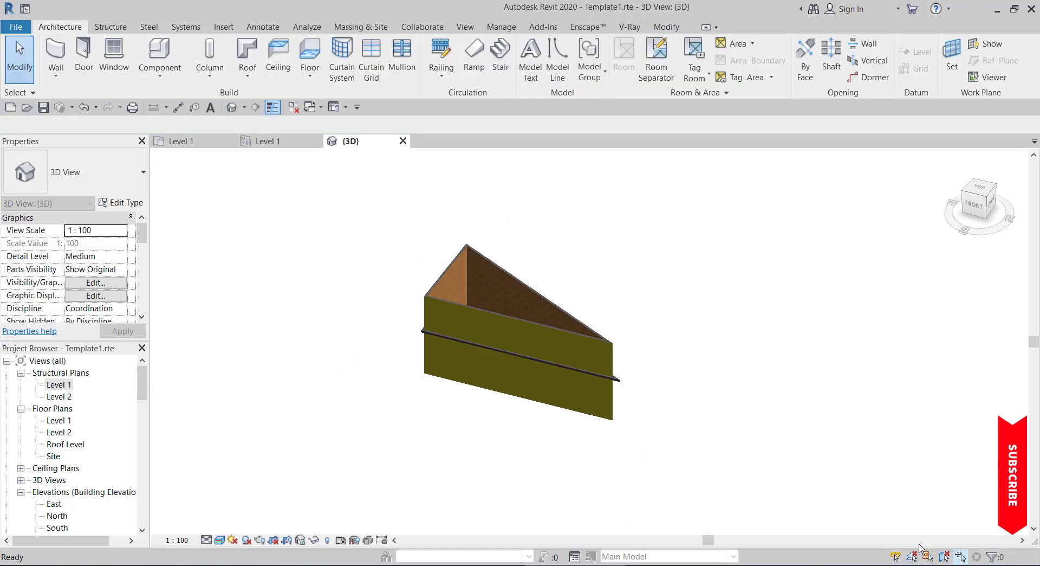
Step: Place a vertical wall reveal near the middle of the triangle's front wall, across the cornice sweep
click(57, 81)
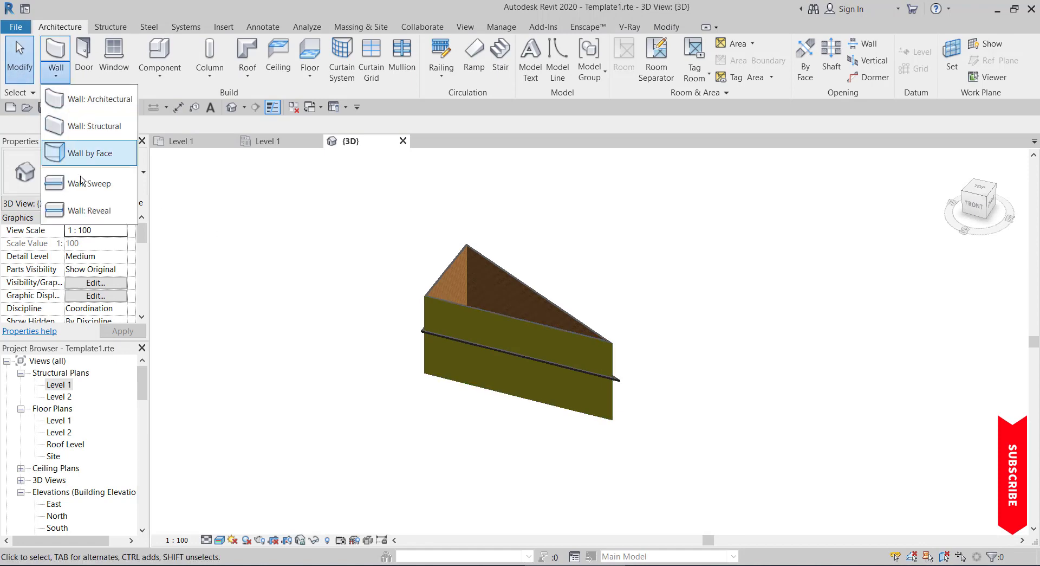
click(91, 207)
scroll(477, 319, up, 2)
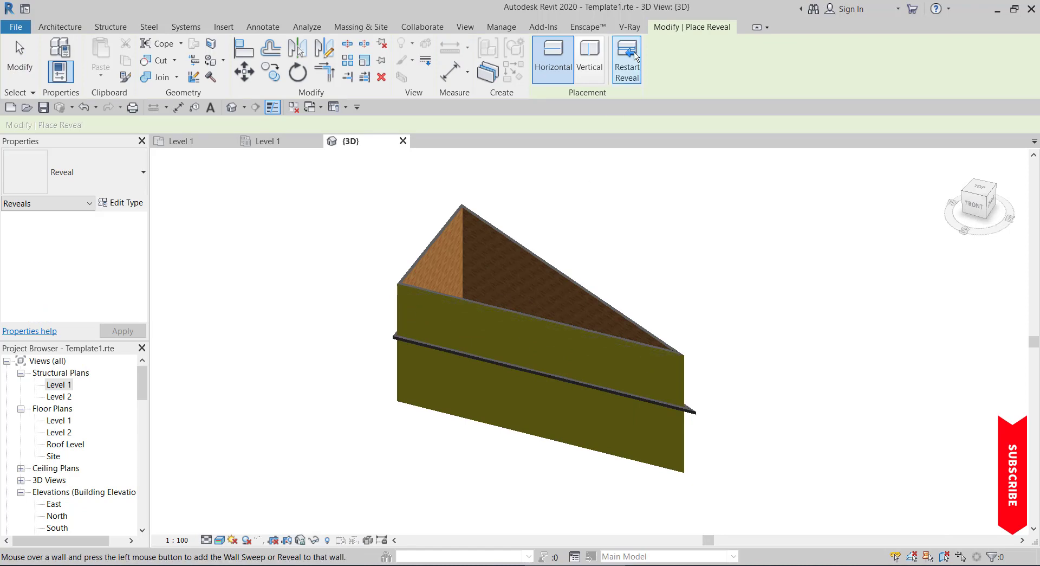
click(589, 59)
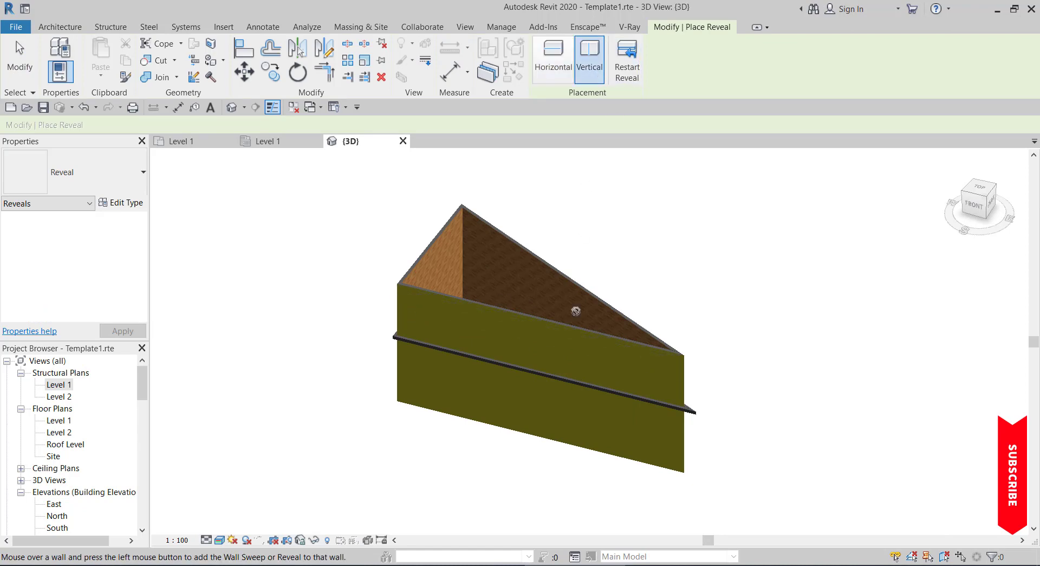
click(514, 340)
key(Escape)
scroll(515, 330, up, 1)
scroll(566, 339, up, 5)
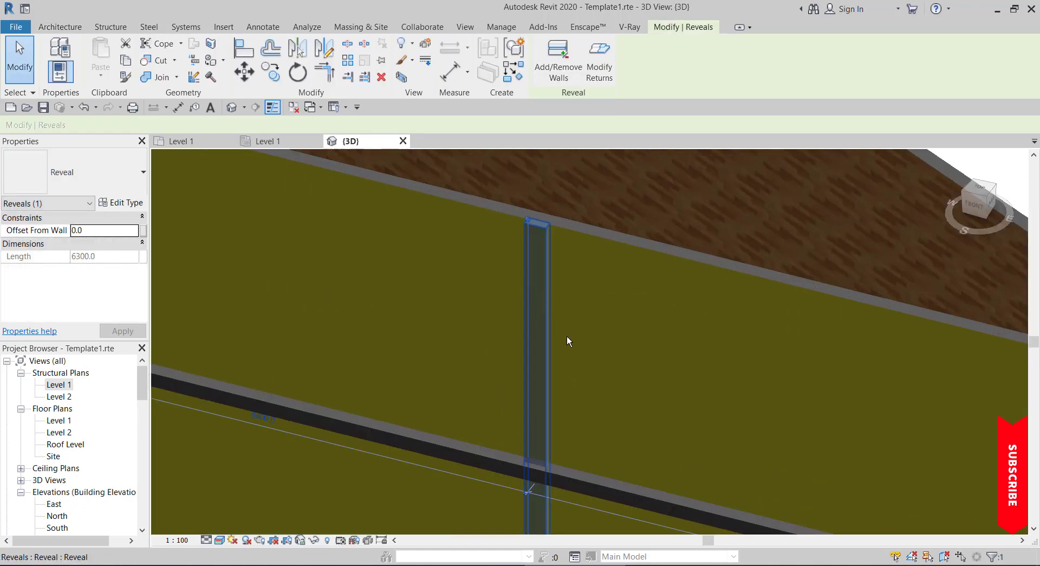
scroll(564, 342, down, 3)
key(Escape)
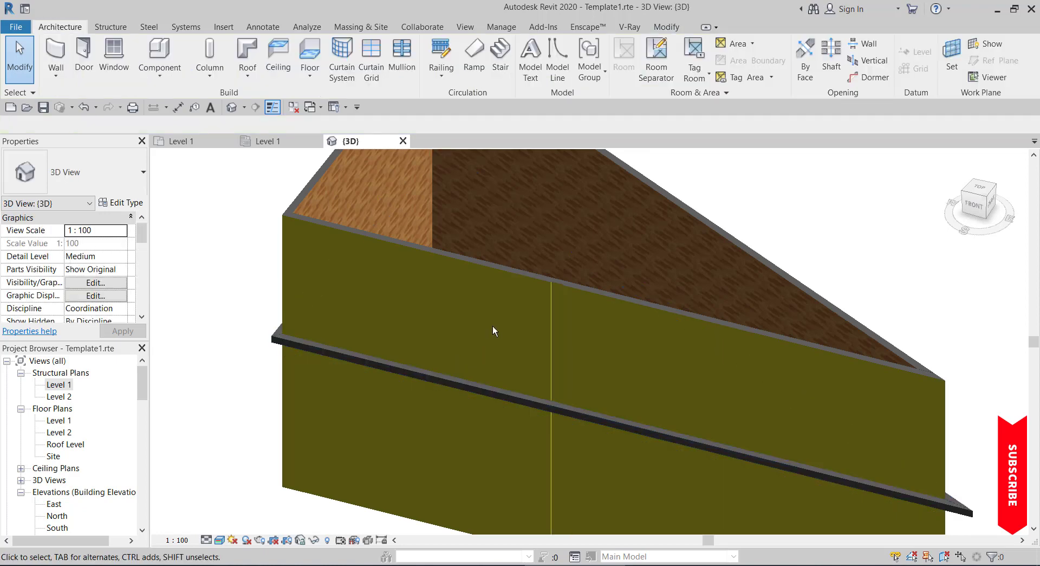
Step: Examine the vertical reveal's groove in the front wall up close from above and select it
scroll(554, 278, down, 2)
scroll(547, 306, down, 1)
shift+middle_drag(546, 340, 454, 374)
scroll(508, 179, down, 3)
scroll(434, 304, up, 3)
scroll(431, 300, up, 3)
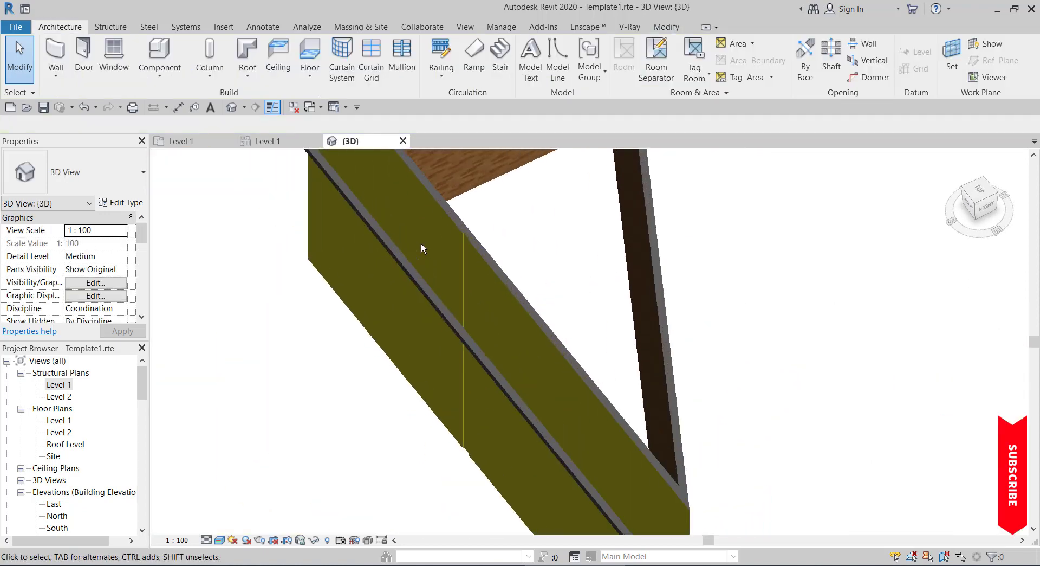
scroll(423, 246, up, 2)
click(476, 278)
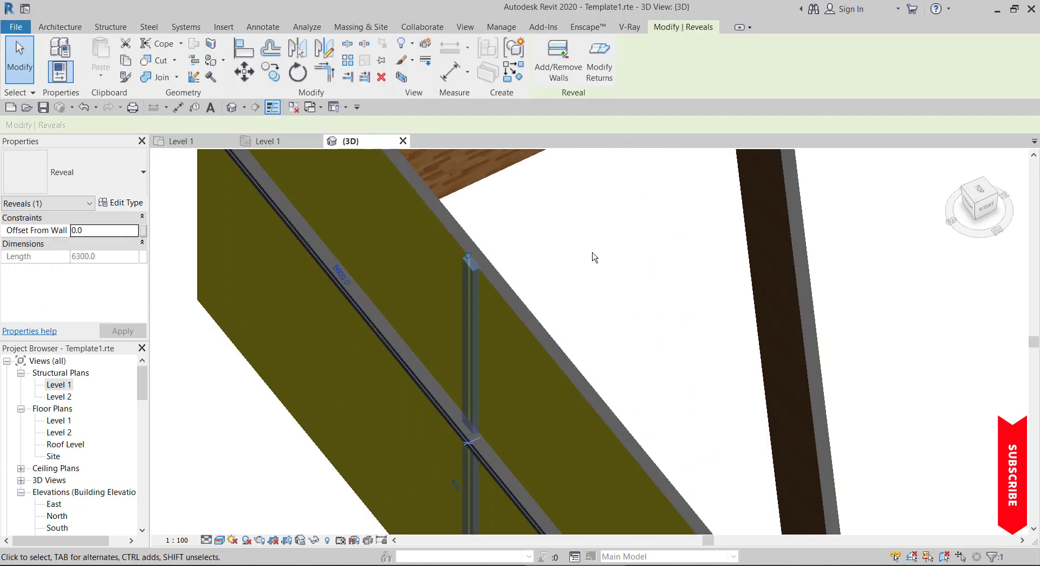
Step: Change the selected vertical reveal's type profile to M_Reveal-Brick Course : 1 Brick and deselect it
scroll(595, 256, down, 2)
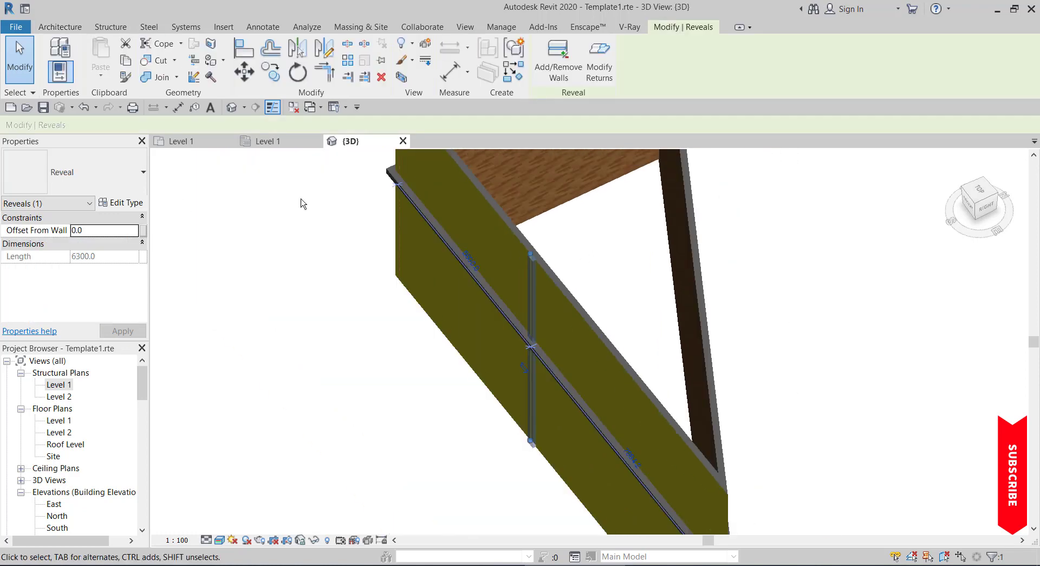
click(120, 204)
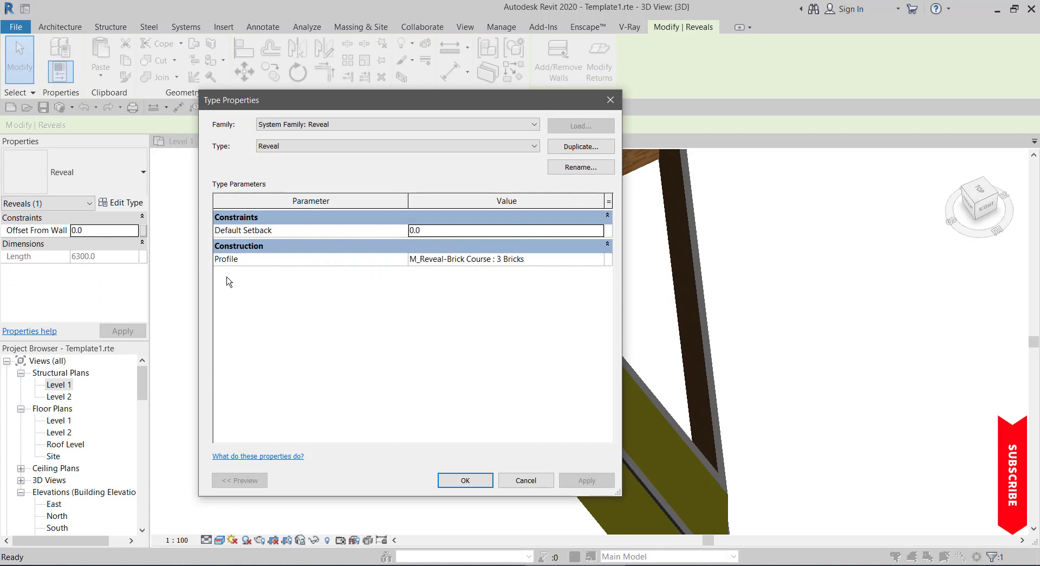
click(598, 259)
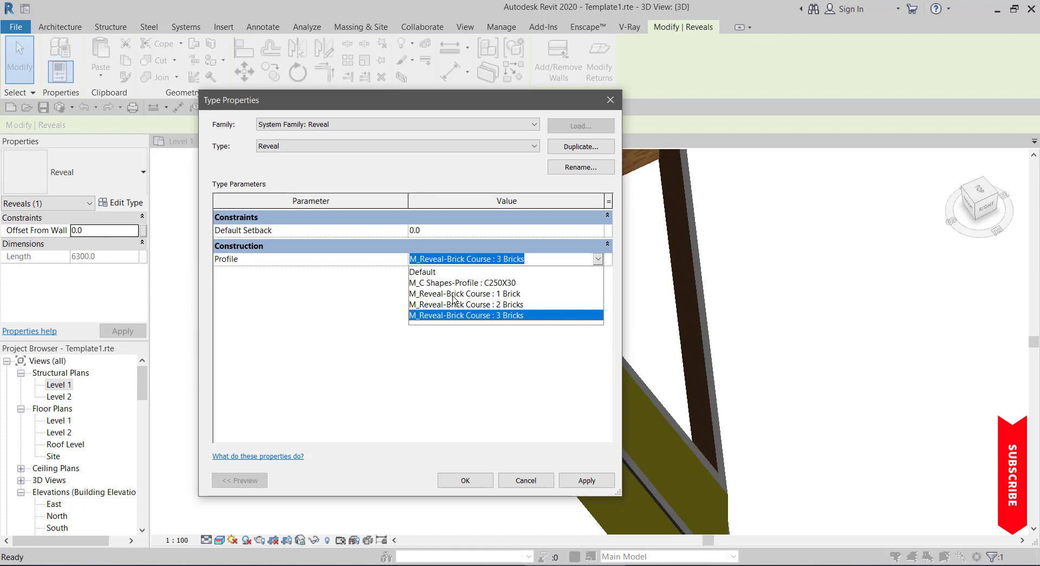
click(453, 295)
click(466, 480)
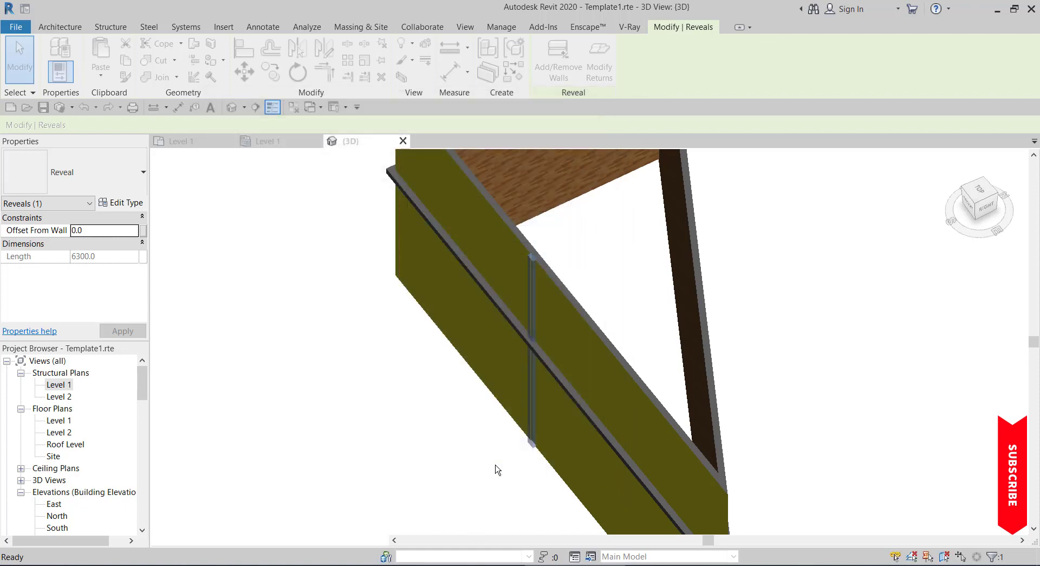
scroll(512, 246, up, 4)
click(348, 471)
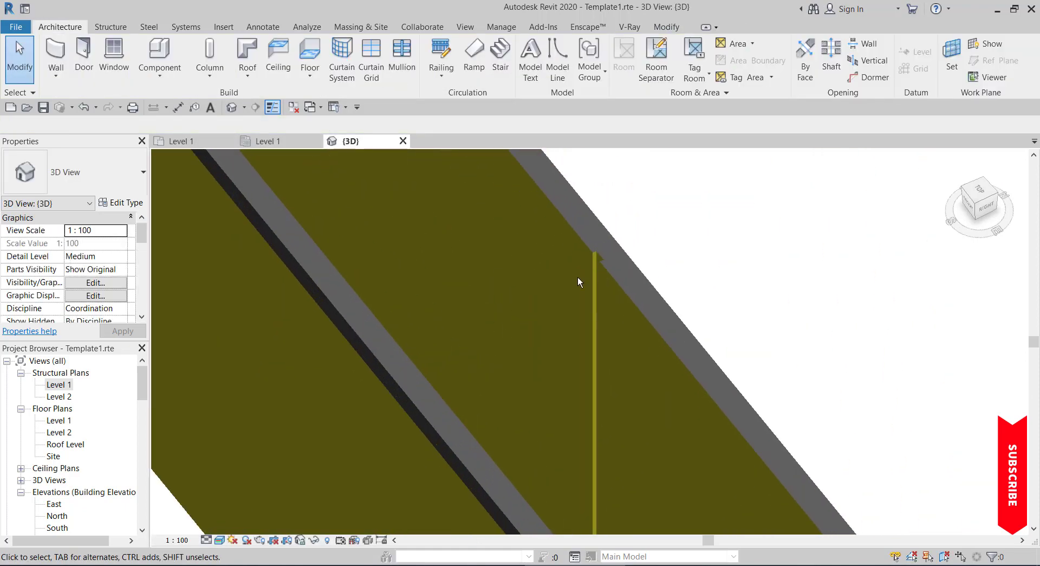
Step: Place a second vertical wall reveal on the triangle's front wall, between its left end and the middle reveal
scroll(592, 242, down, 6)
shift+middle_drag(463, 293, 339, 281)
scroll(540, 224, up, 5)
scroll(540, 224, down, 5)
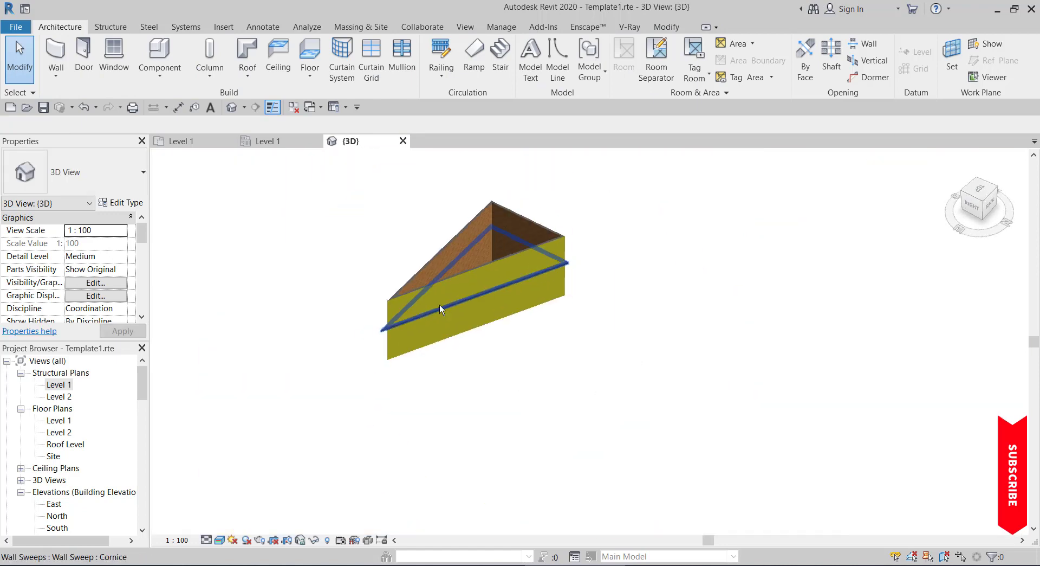
shift+middle_drag(440, 309, 542, 282)
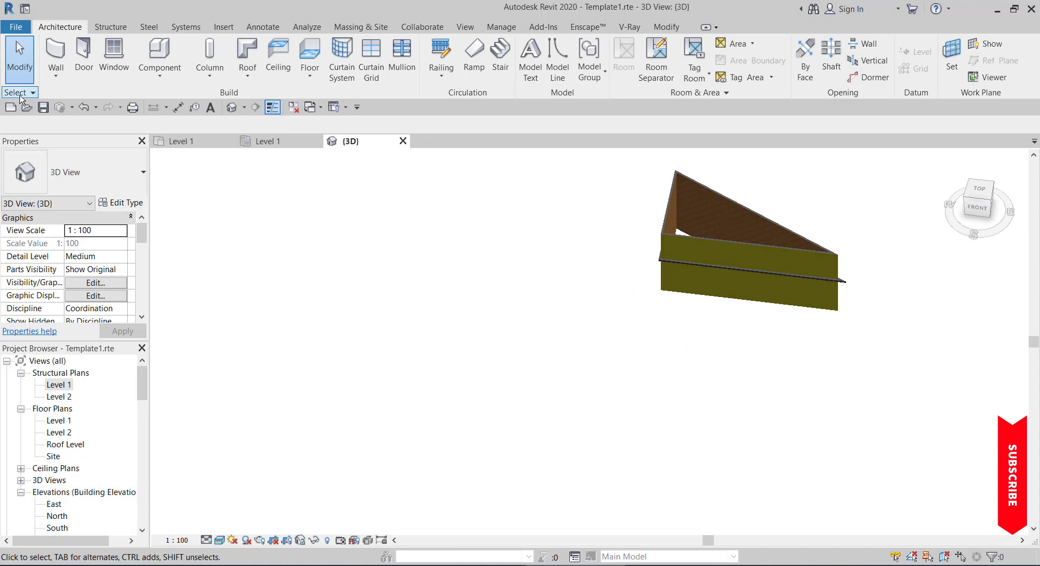
click(58, 76)
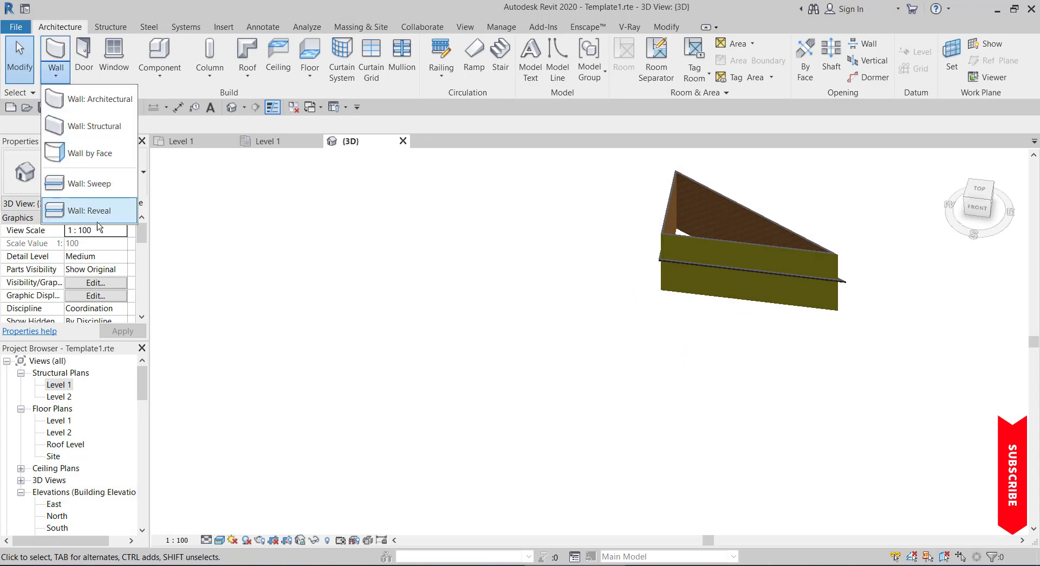
click(93, 220)
scroll(734, 250, up, 3)
click(736, 250)
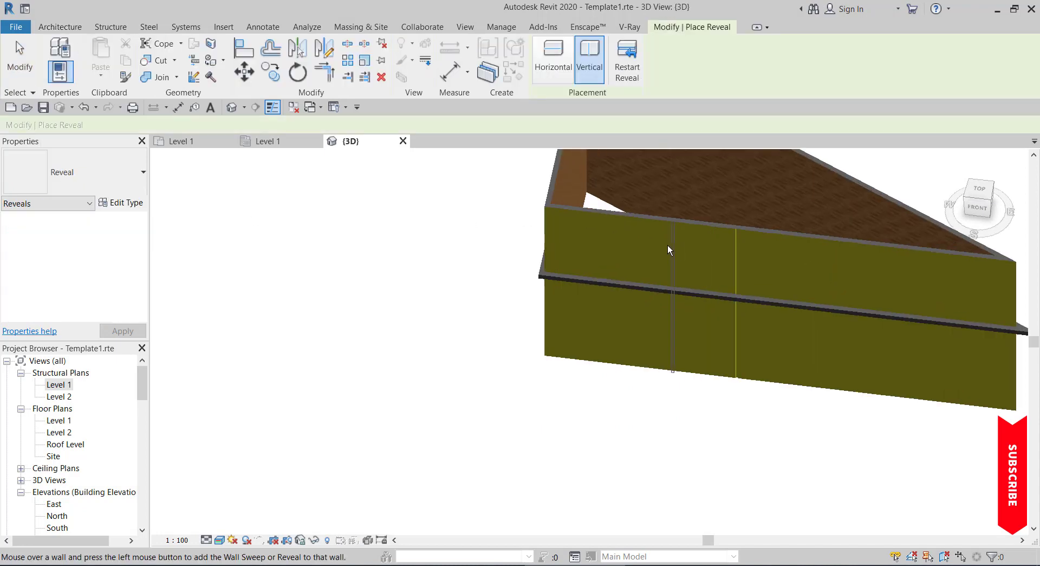
key(Escape)
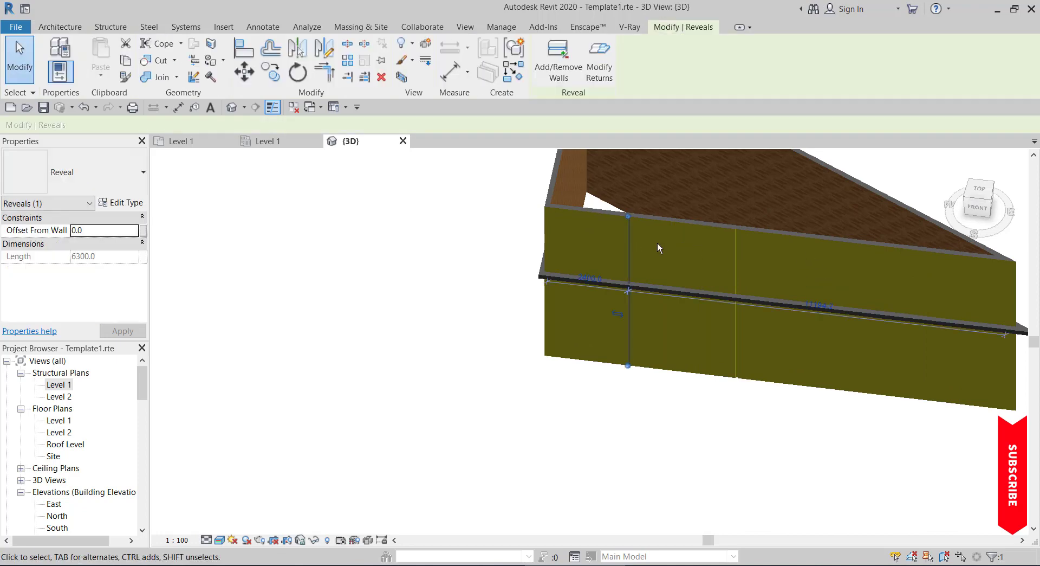
scroll(658, 243, down, 4)
scroll(769, 264, up, 5)
key(Escape)
scroll(786, 237, up, 1)
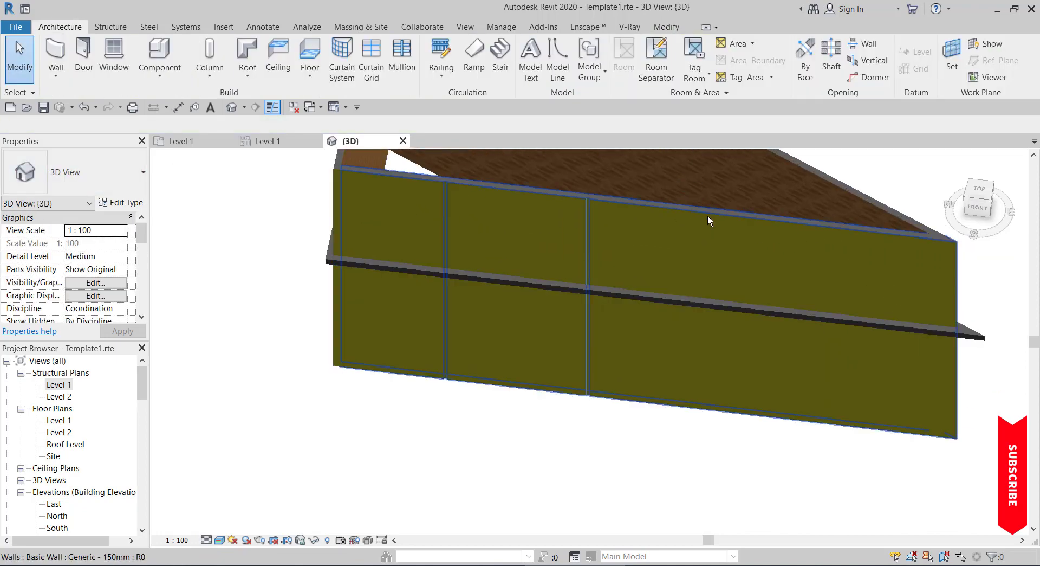
Step: Add a third vertical wall reveal on the front wall, between the middle reveal and its right end
click(56, 72)
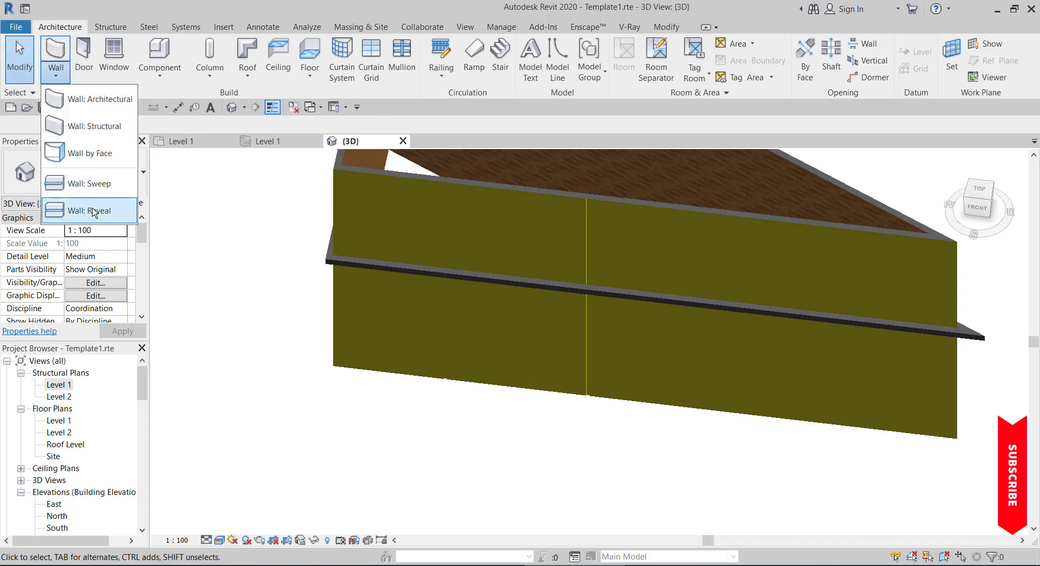
click(93, 211)
click(748, 239)
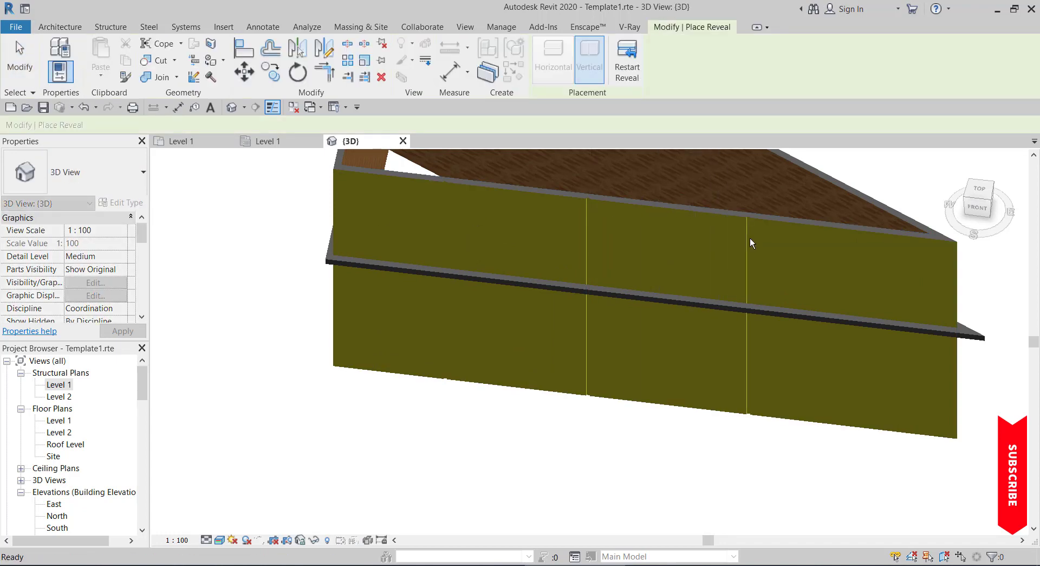
key(Escape)
scroll(640, 252, down, 5)
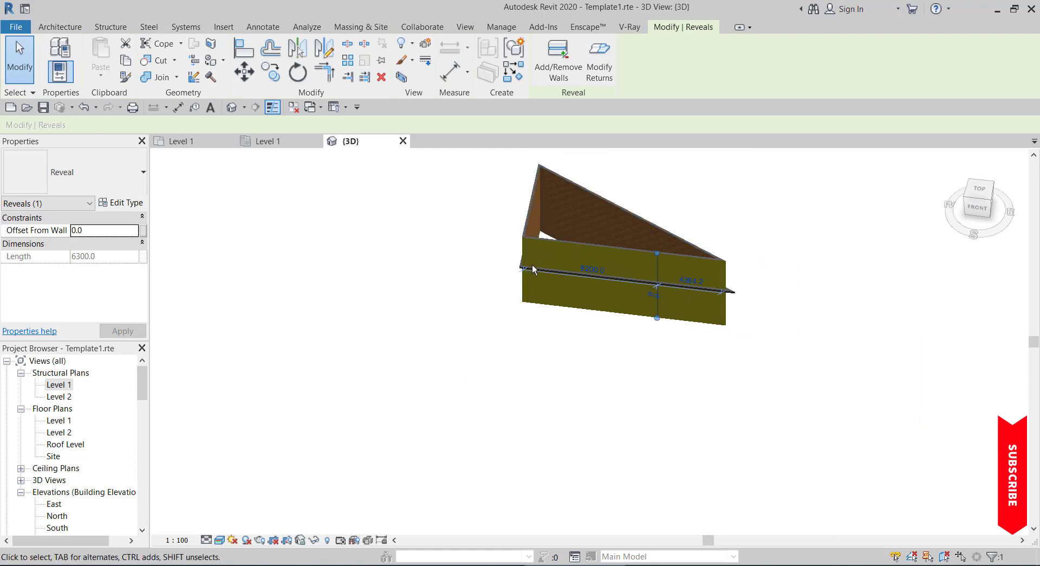
shift+middle_drag(492, 316, 357, 301)
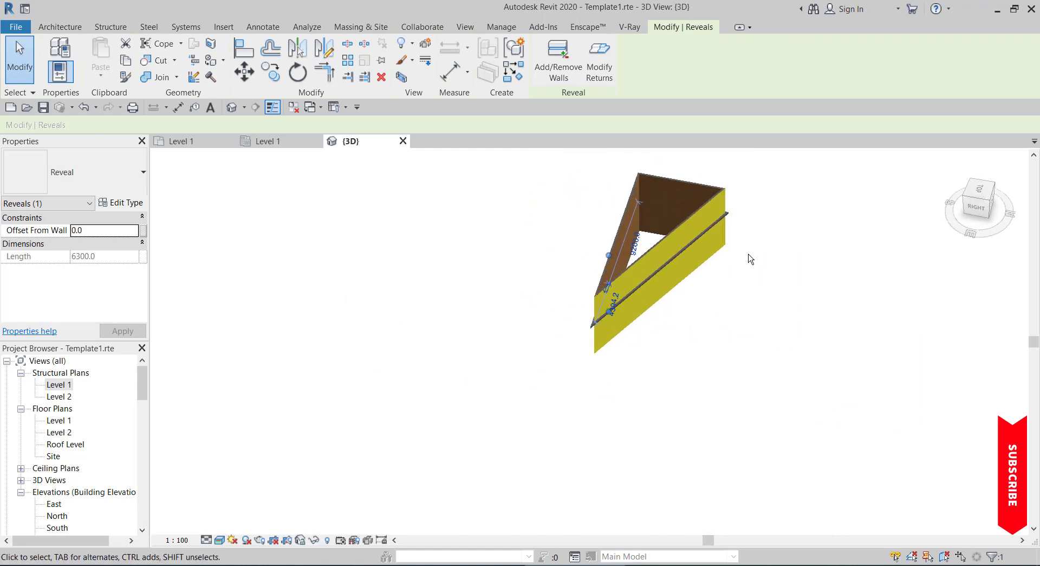
key(Escape)
scroll(628, 251, down, 5)
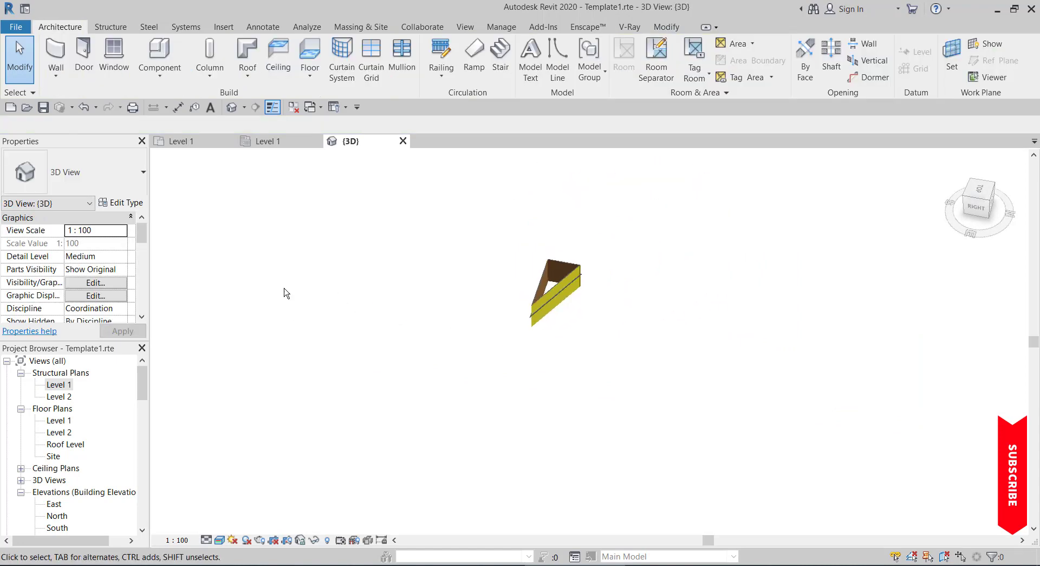
Step: Open the Level 1 structural plan and examine the reveal notches along the triangle's front wall
double_click(60, 384)
scroll(453, 269, up, 5)
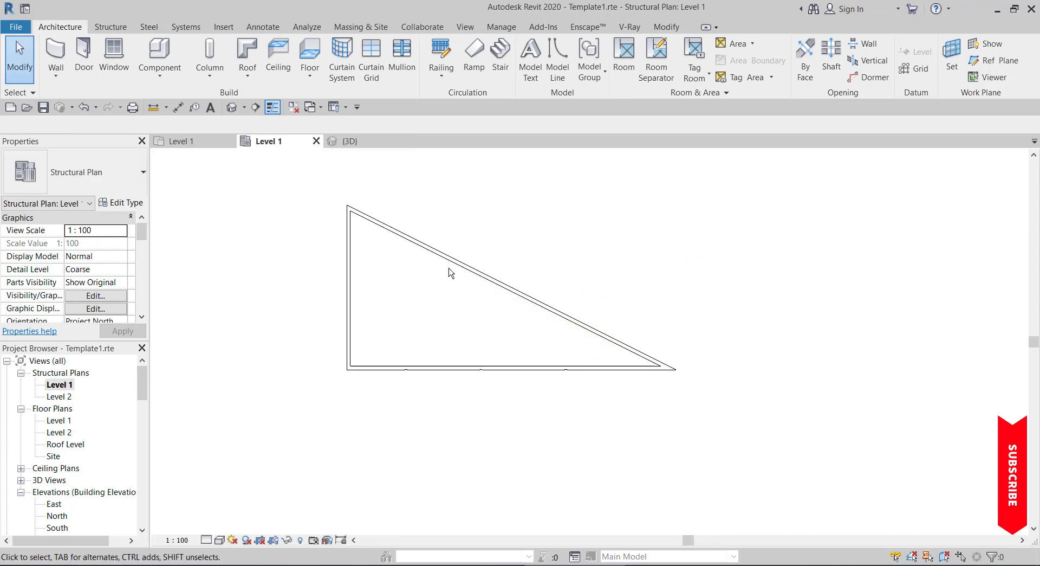
scroll(551, 360, down, 6)
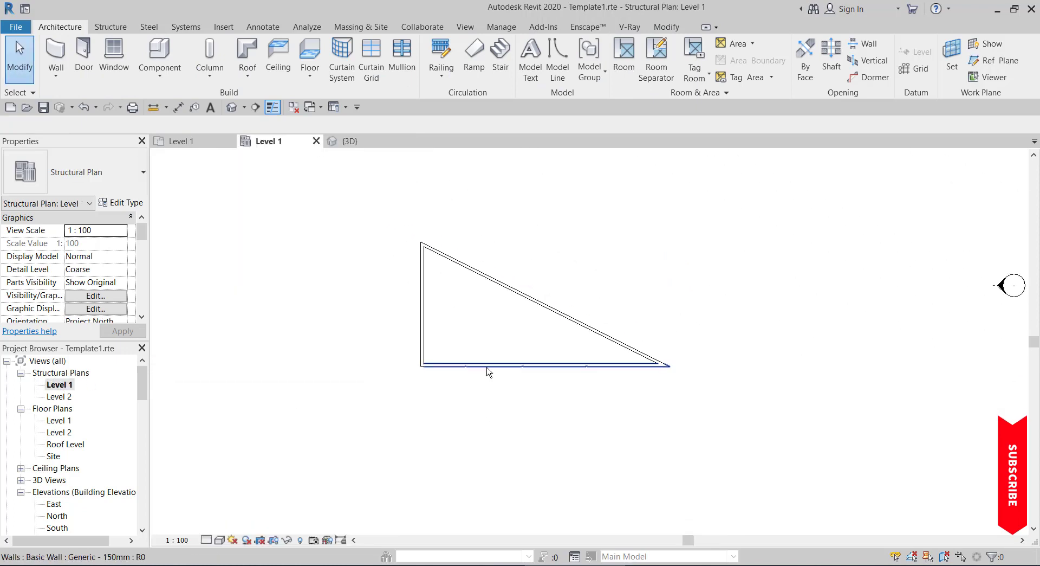
scroll(515, 355, up, 3)
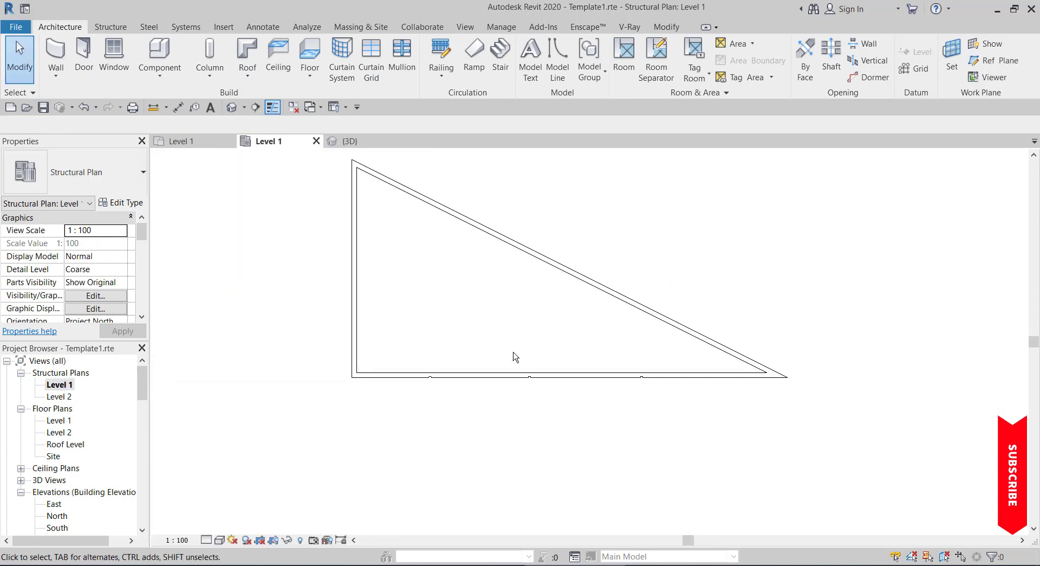
scroll(456, 352, down, 2)
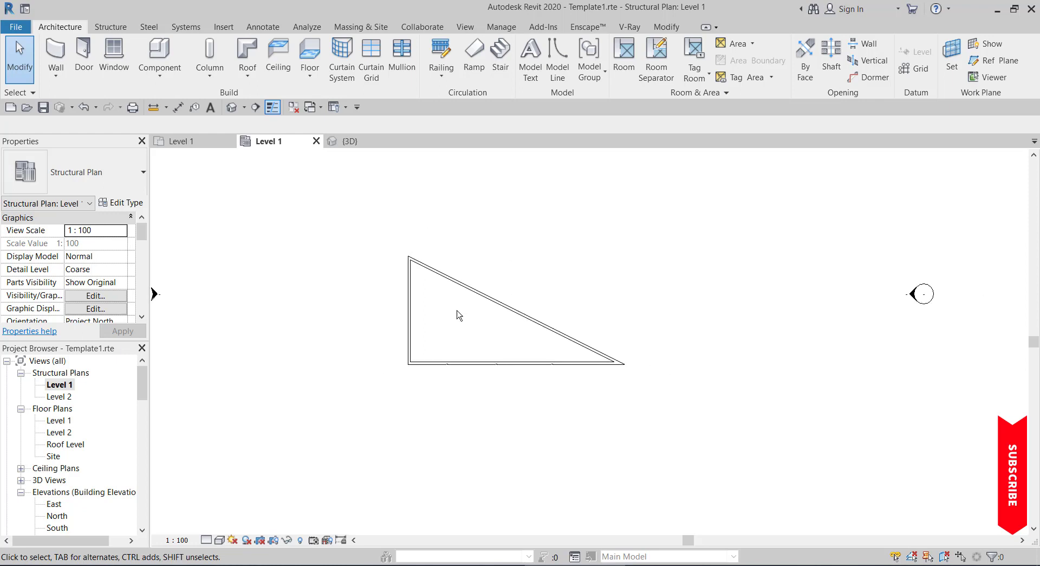
scroll(459, 383, down, 3)
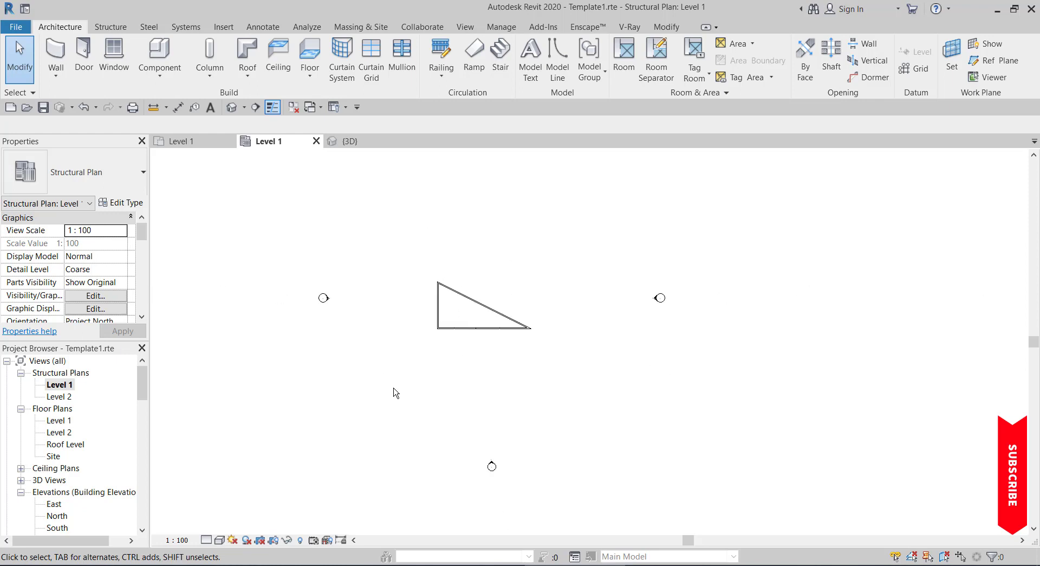
scroll(395, 392, up, 2)
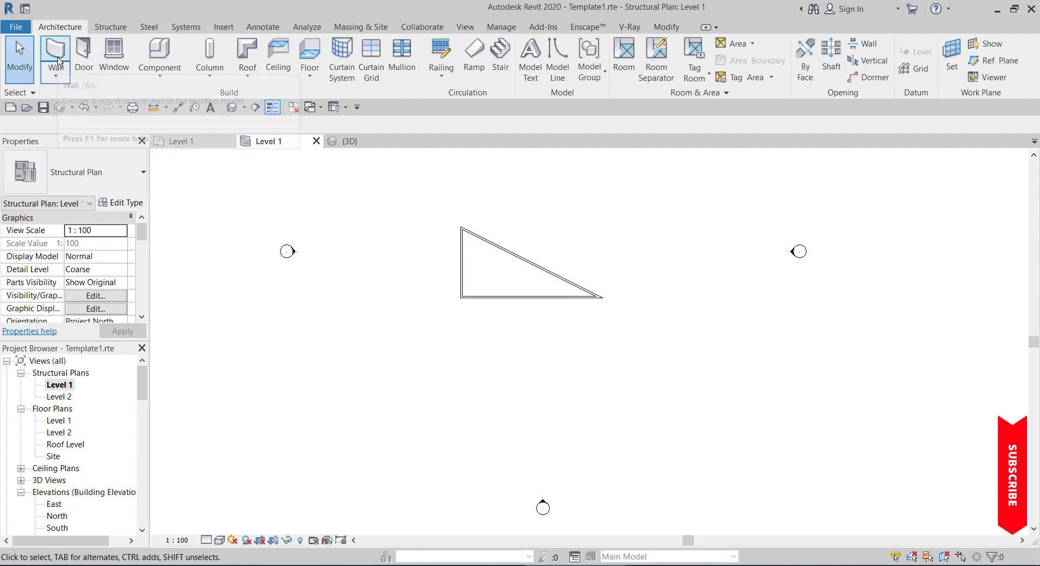
Step: Draw a horizontal Generic - 150mm wall 21000 mm long below the triangular layout
click(56, 73)
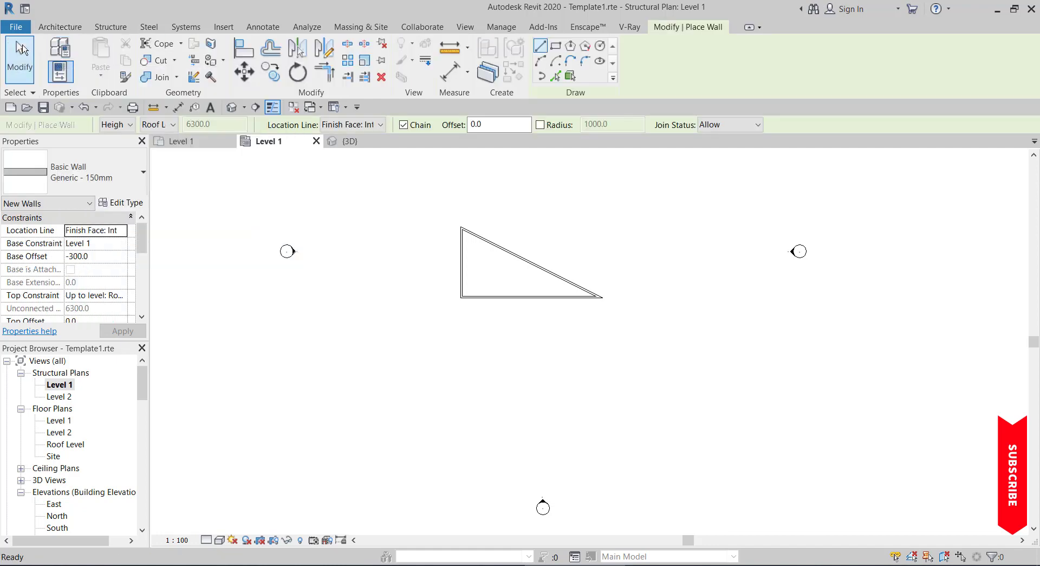
click(31, 54)
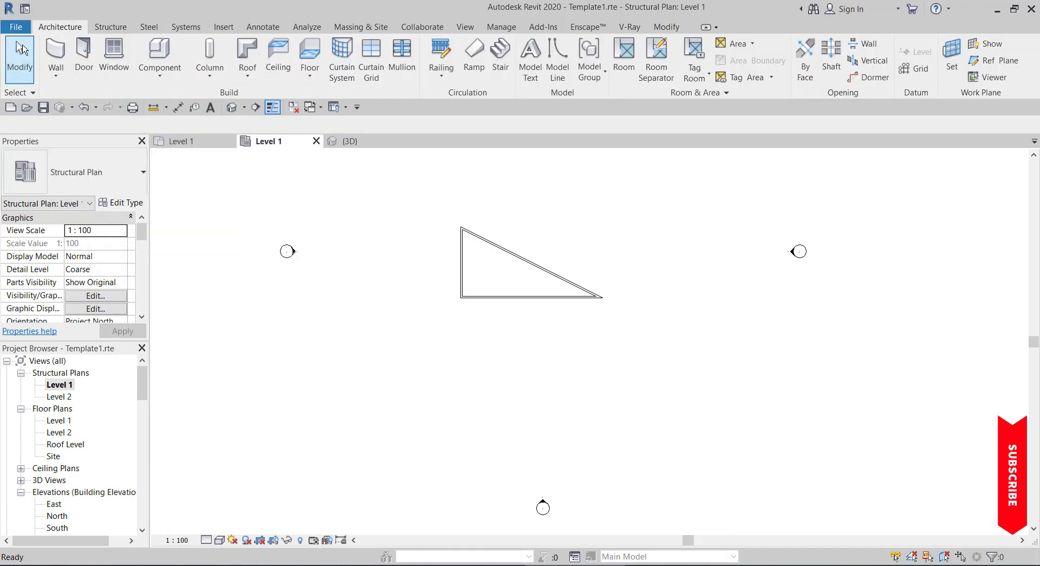
click(51, 54)
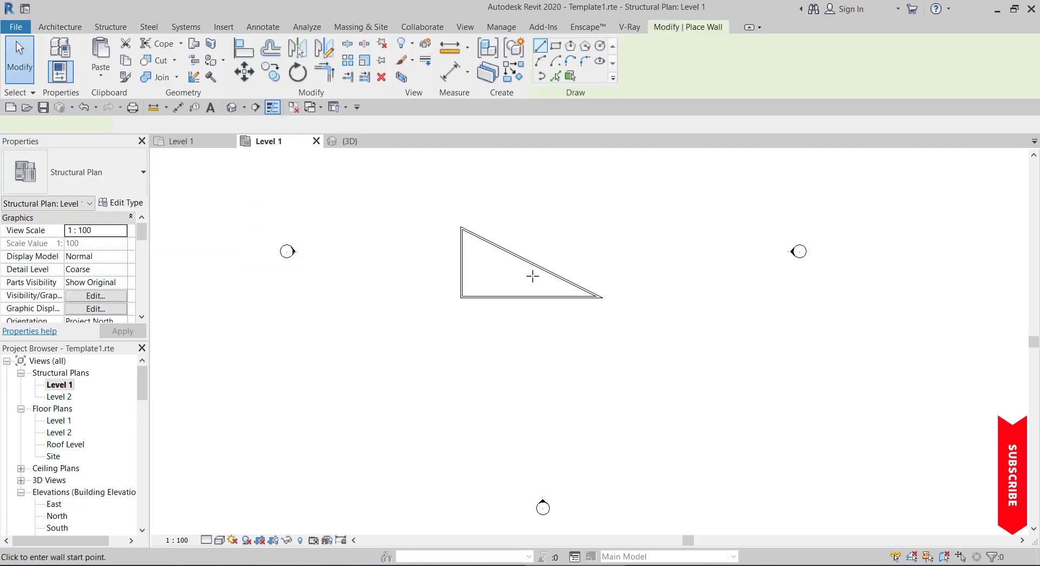
click(611, 342)
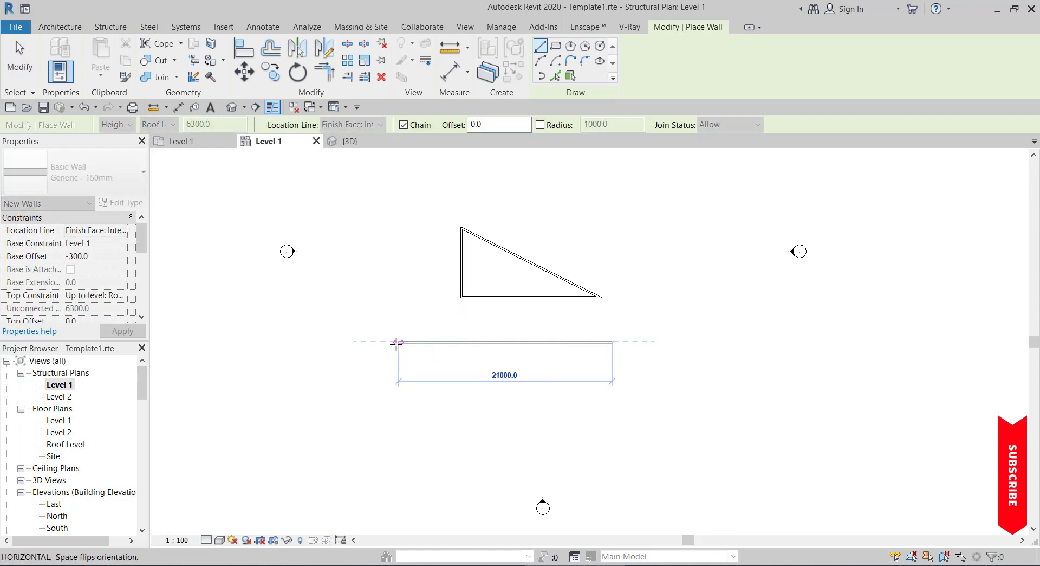
click(397, 342)
key(Escape)
key(Escape)
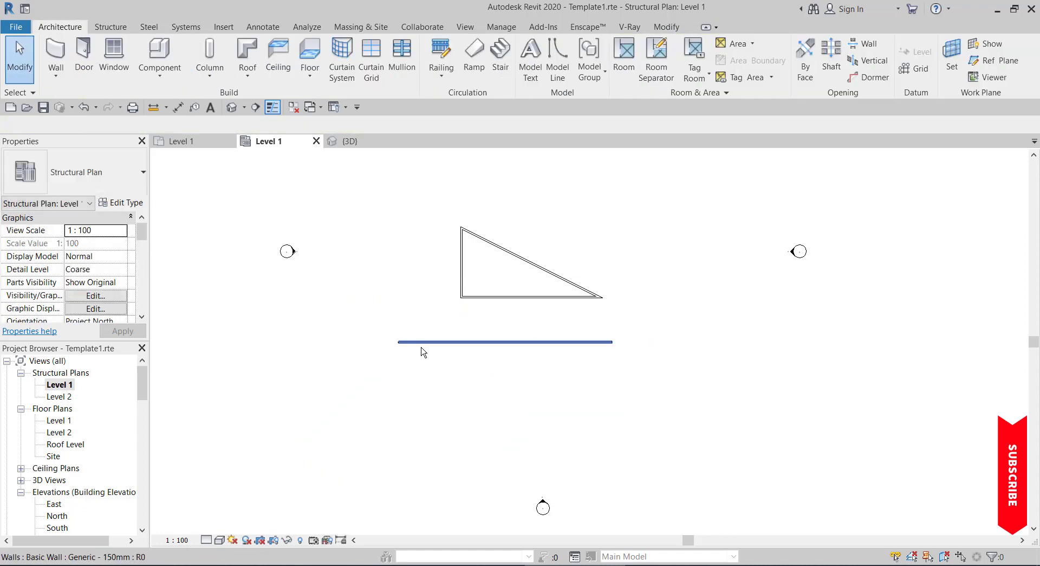
Step: Cut a narrow rectangular Wall Opening about 78 mm wide in the new wall, about 5576 mm from its left end
click(422, 350)
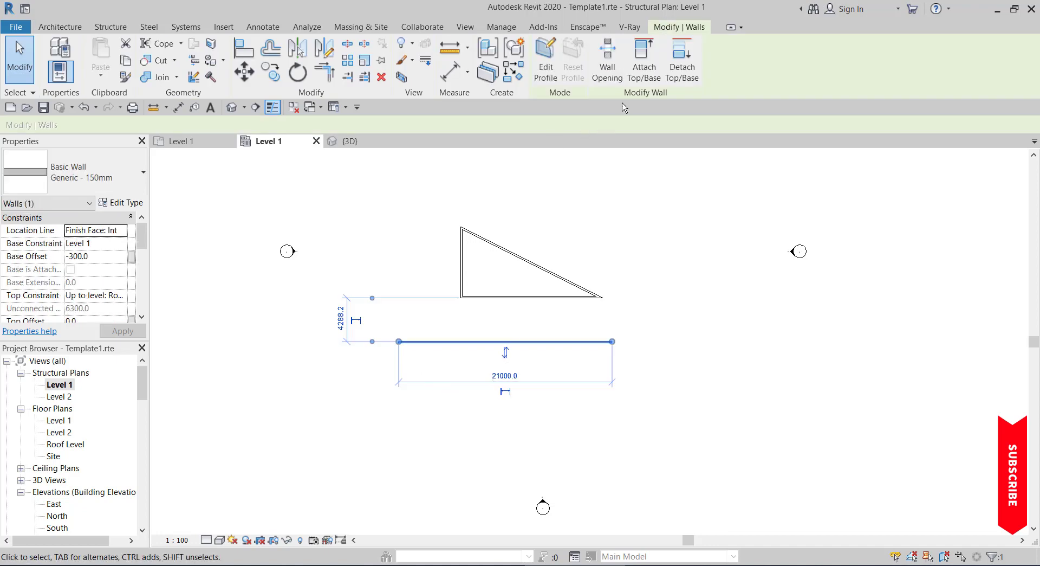
click(607, 59)
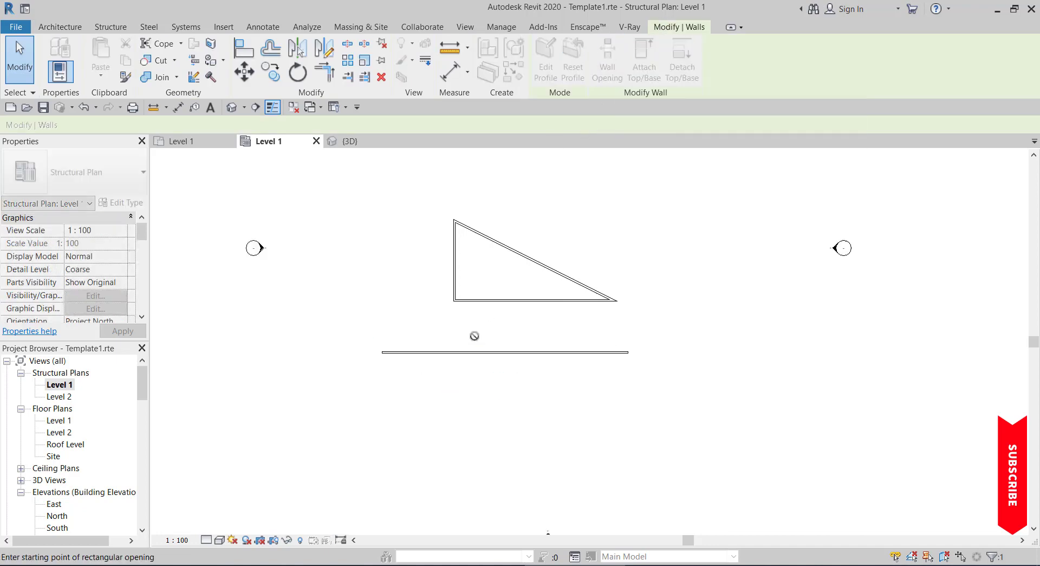
scroll(433, 374, up, 5)
scroll(407, 364, down, 4)
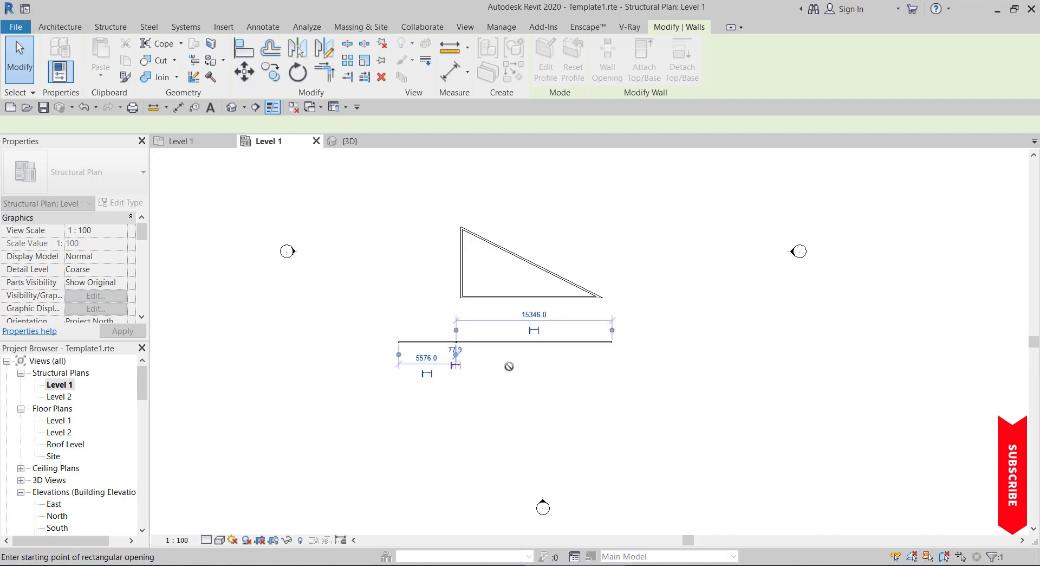
Step: Cut a second rectangular opening about 3687 mm wide, about 1282 mm right of the narrow one, and switch to the 3D view
scroll(416, 349, up, 2)
scroll(416, 350, up, 3)
click(489, 332)
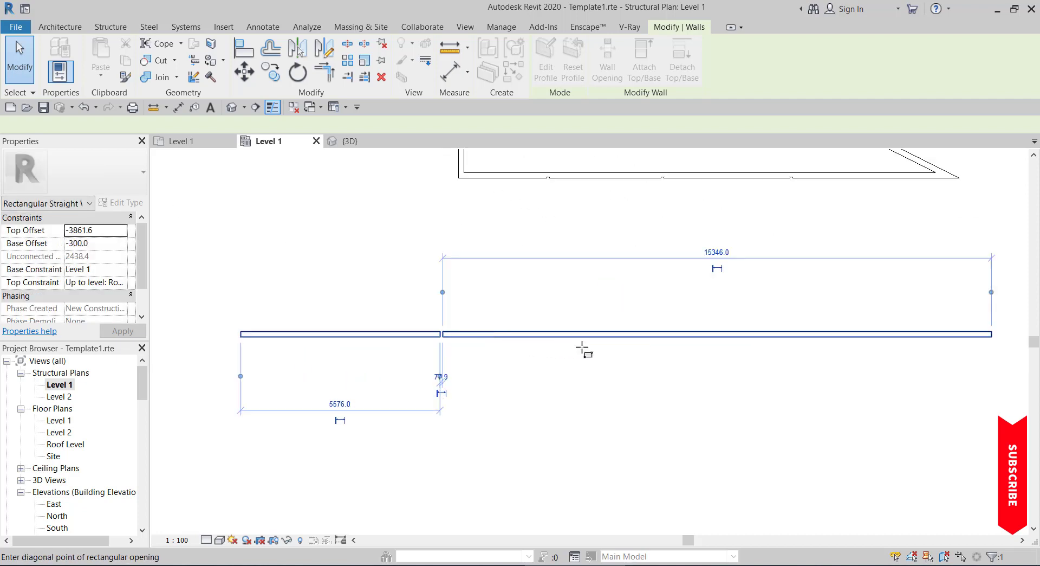
scroll(615, 339, up, 4)
click(633, 332)
scroll(662, 348, down, 3)
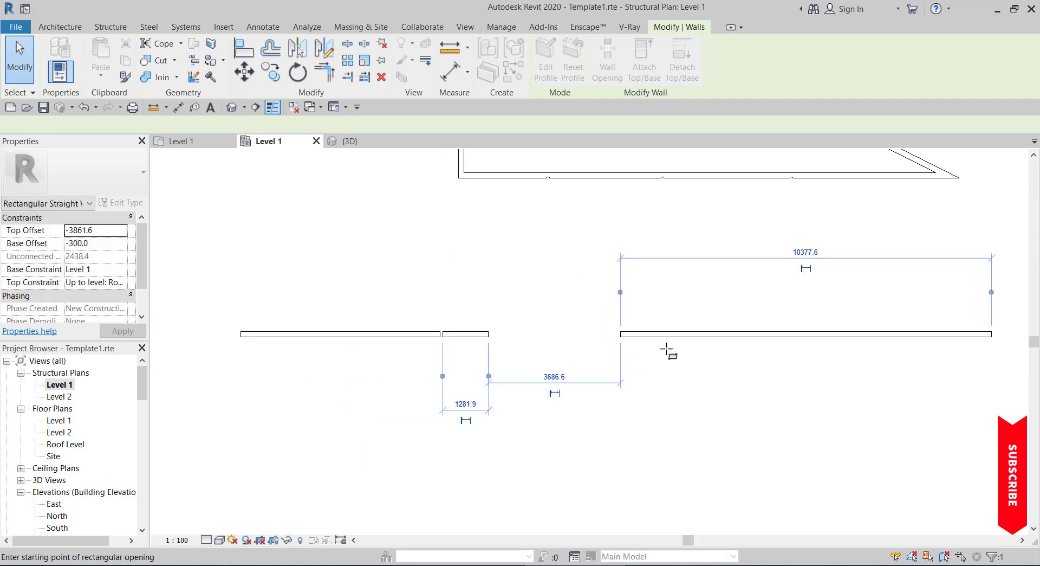
scroll(457, 314, down, 2)
key(Escape)
key(Escape)
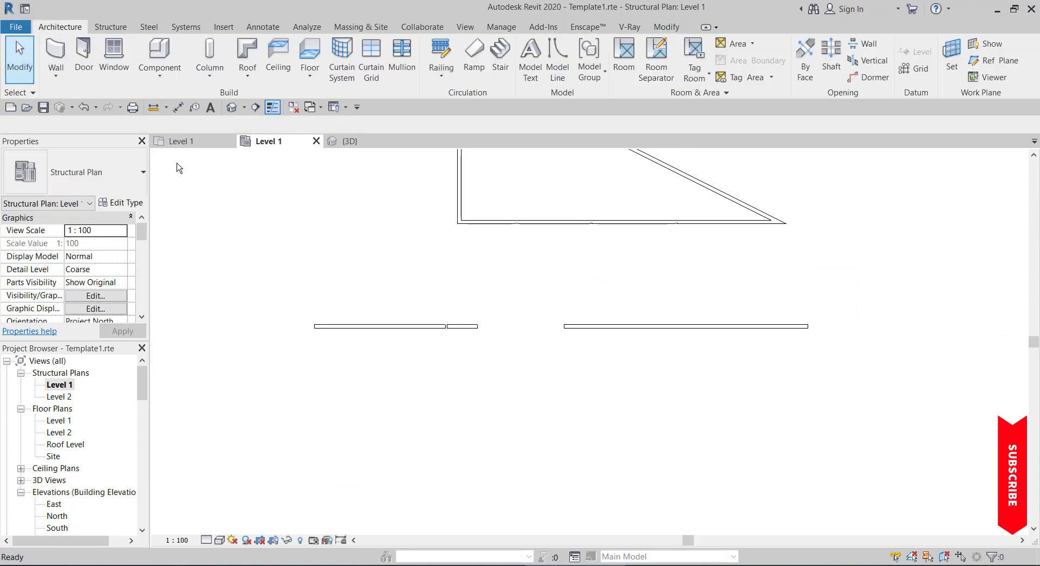
scroll(487, 337, down, 2)
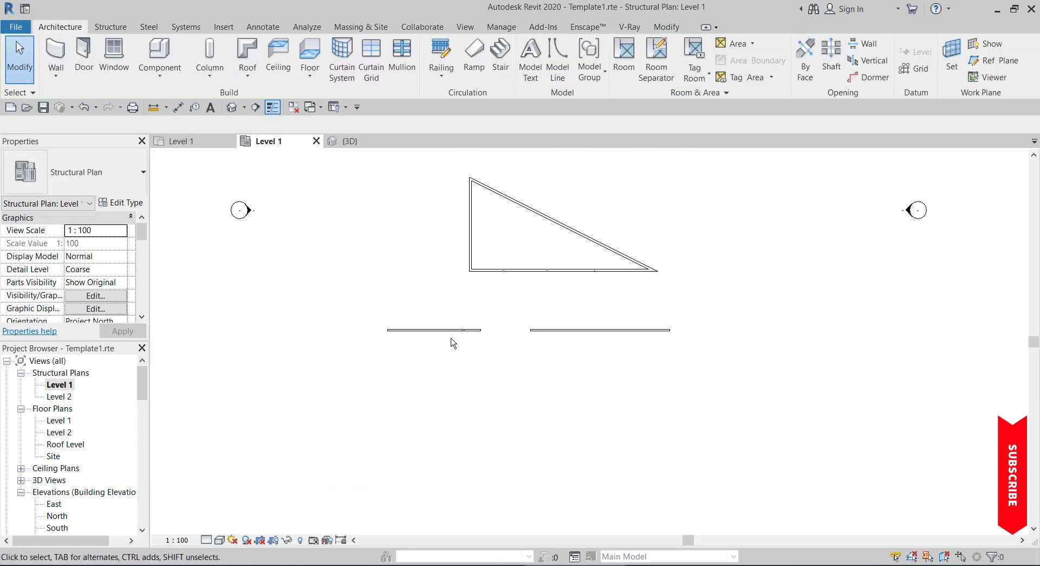
click(349, 141)
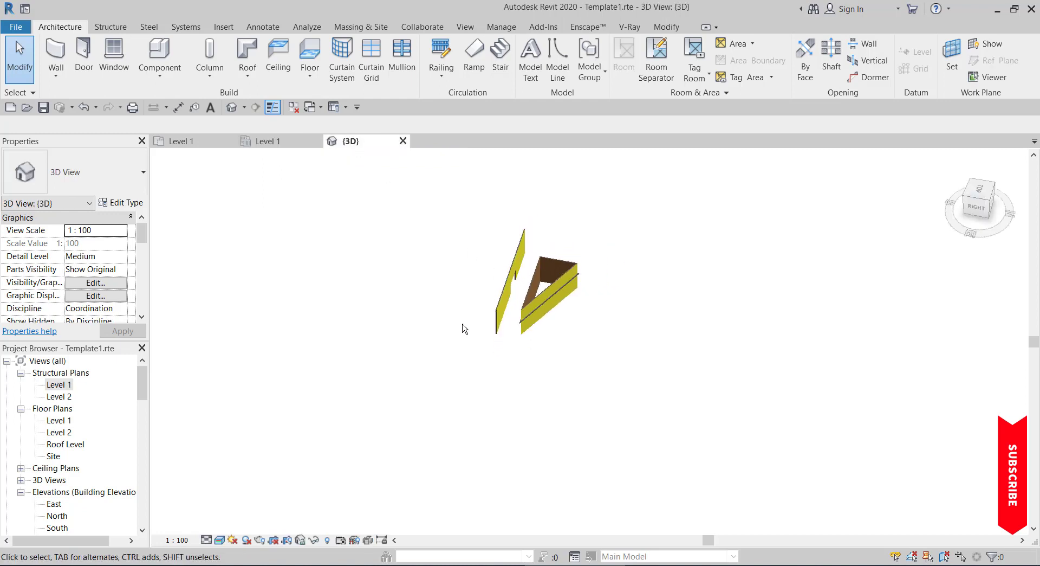
Step: Edit the profile of the 21000 mm wall, adding a six-sided polygon cut-out near the end beyond the wide opening
shift+middle_drag(465, 327, 395, 278)
scroll(431, 286, up, 5)
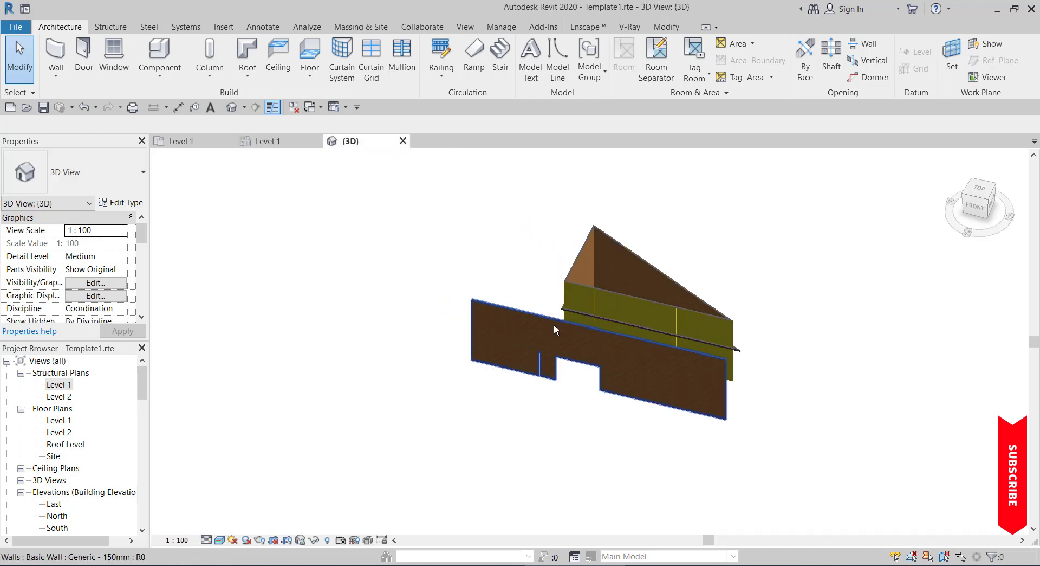
click(491, 301)
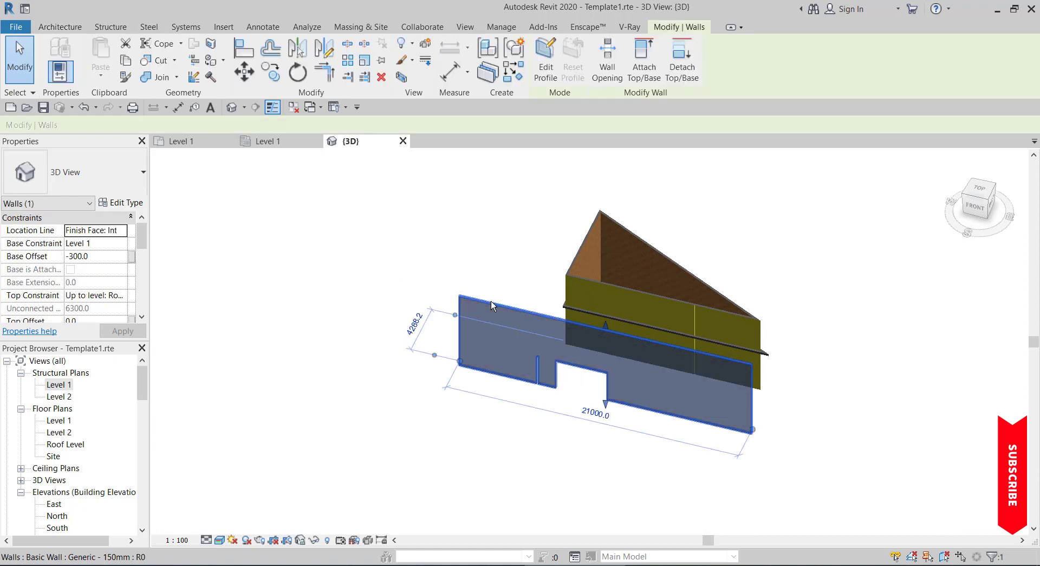
click(549, 66)
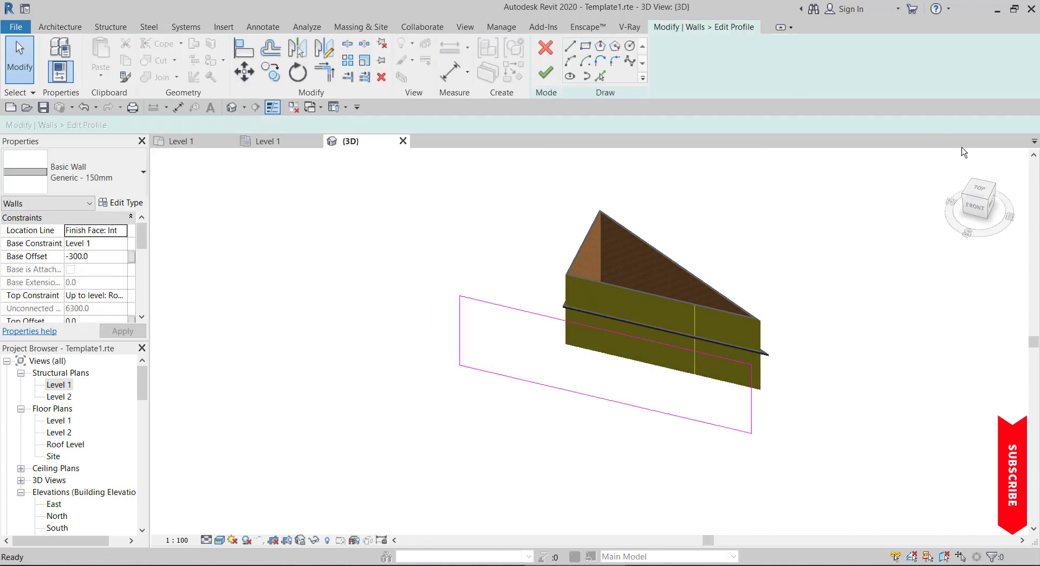
shift+middle_drag(836, 410, 813, 303)
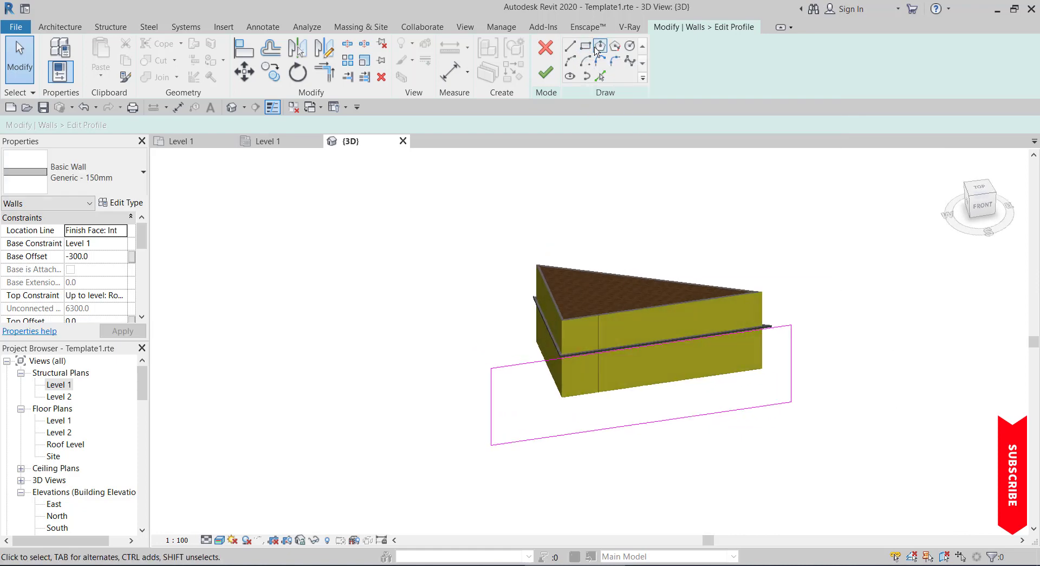
click(598, 48)
scroll(739, 382, up, 2)
click(746, 373)
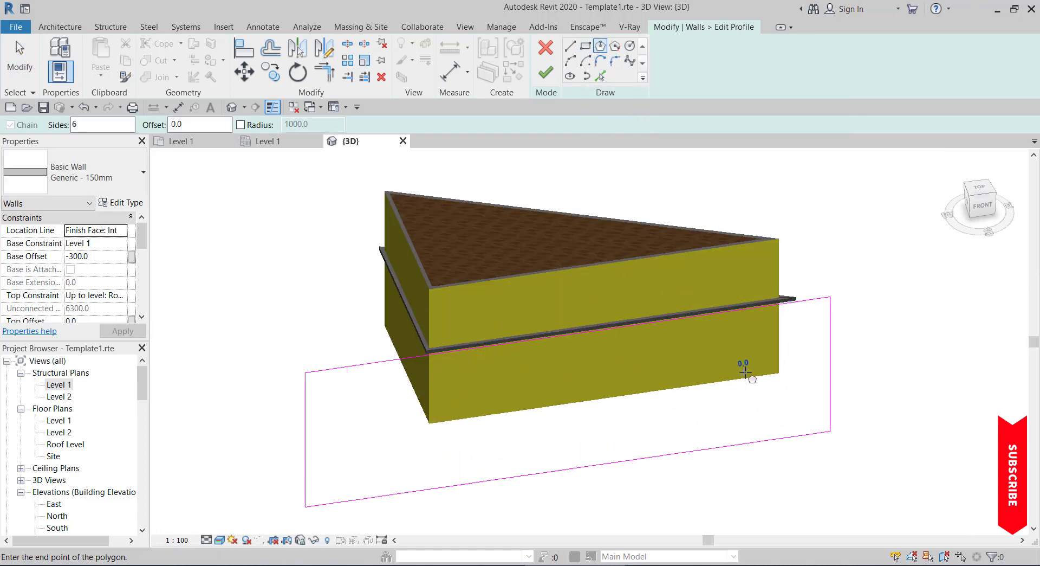
scroll(748, 374, up, 2)
click(795, 384)
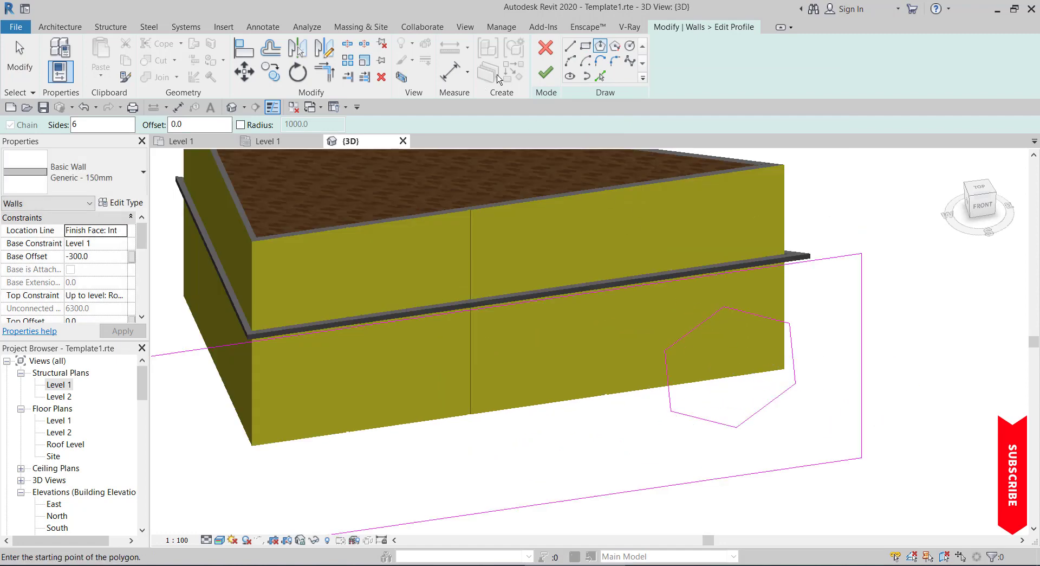
click(546, 81)
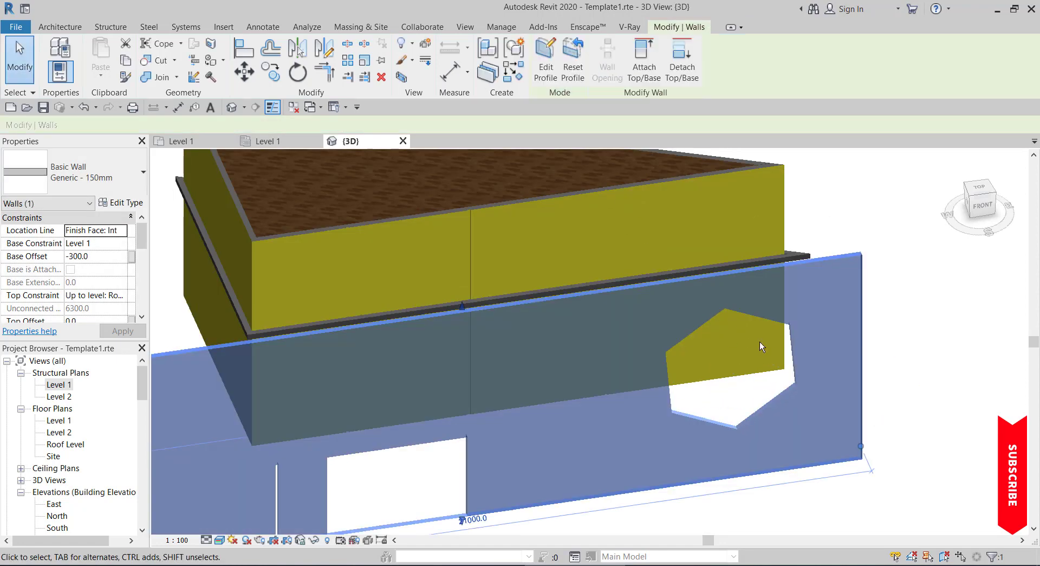
Step: Delete the triangular wall layout together with its sweeps and reveals, leaving only the long wall with openings
scroll(759, 341, down, 4)
shift+middle_drag(781, 422, 586, 395)
scroll(911, 446, up, 3)
key(Escape)
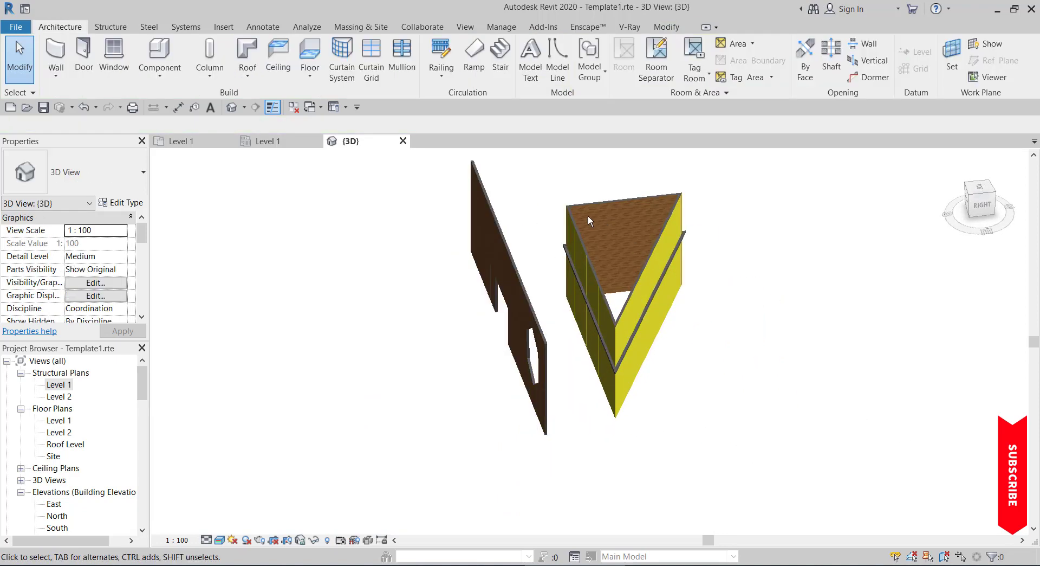
drag(545, 186, 783, 443)
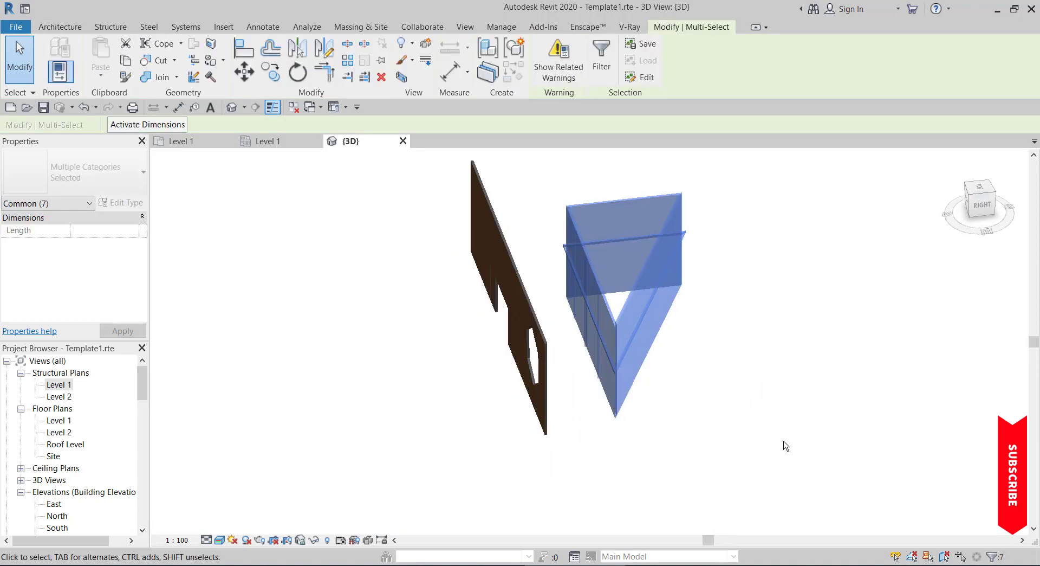
key(Delete)
shift+middle_drag(349, 351, 560, 307)
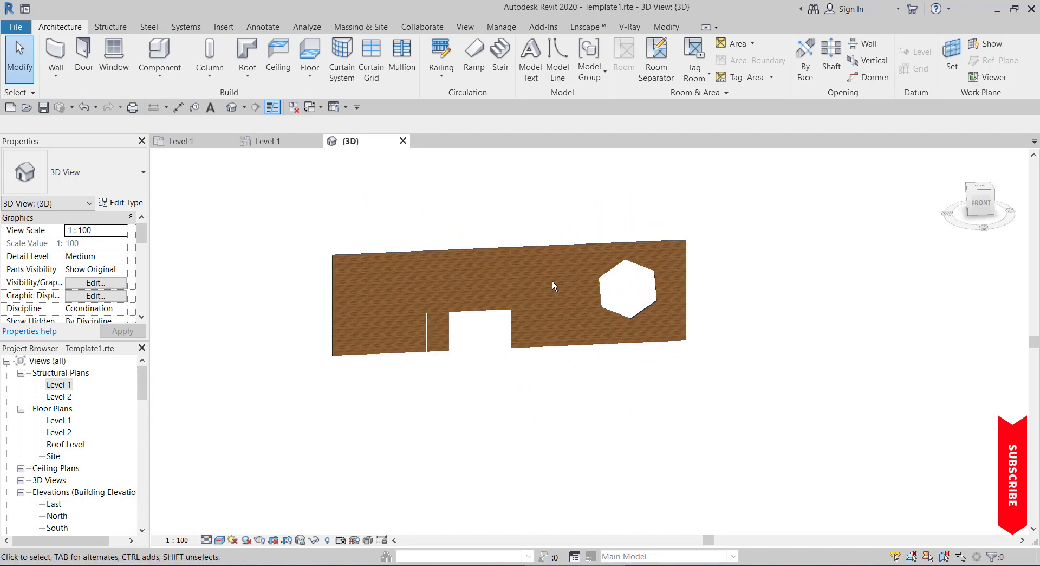
scroll(619, 290, up, 2)
scroll(630, 297, down, 1)
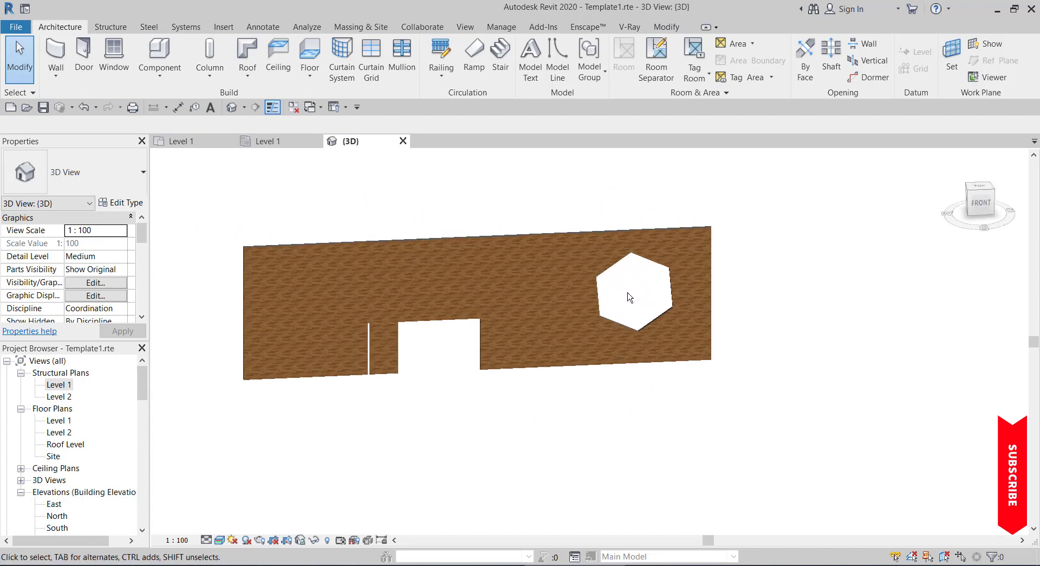
scroll(499, 289, down, 2)
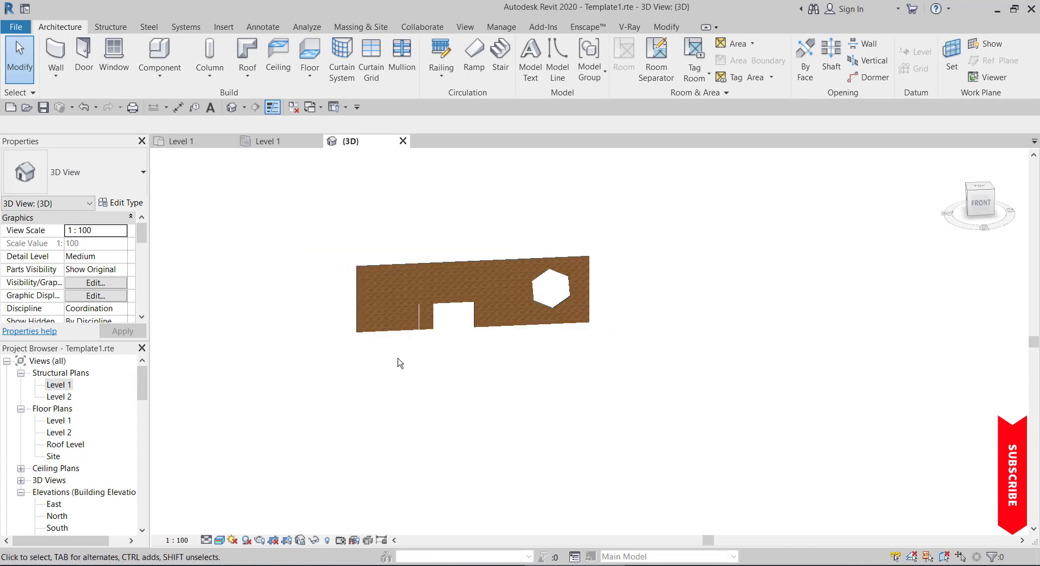
scroll(428, 336, up, 3)
Step: Open the Level 1 structural plan and check the long wall's outline there
double_click(65, 387)
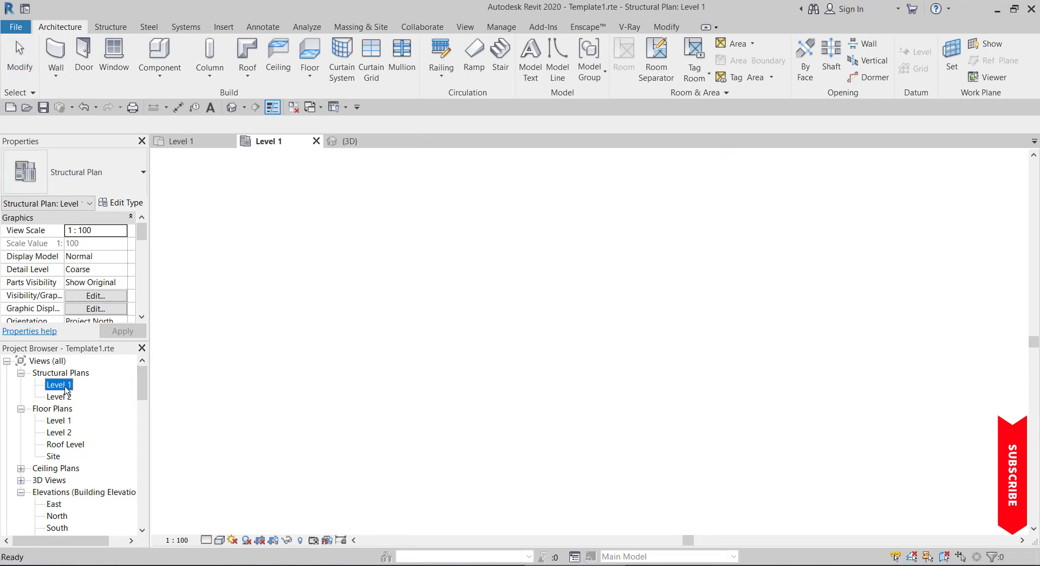
click(472, 330)
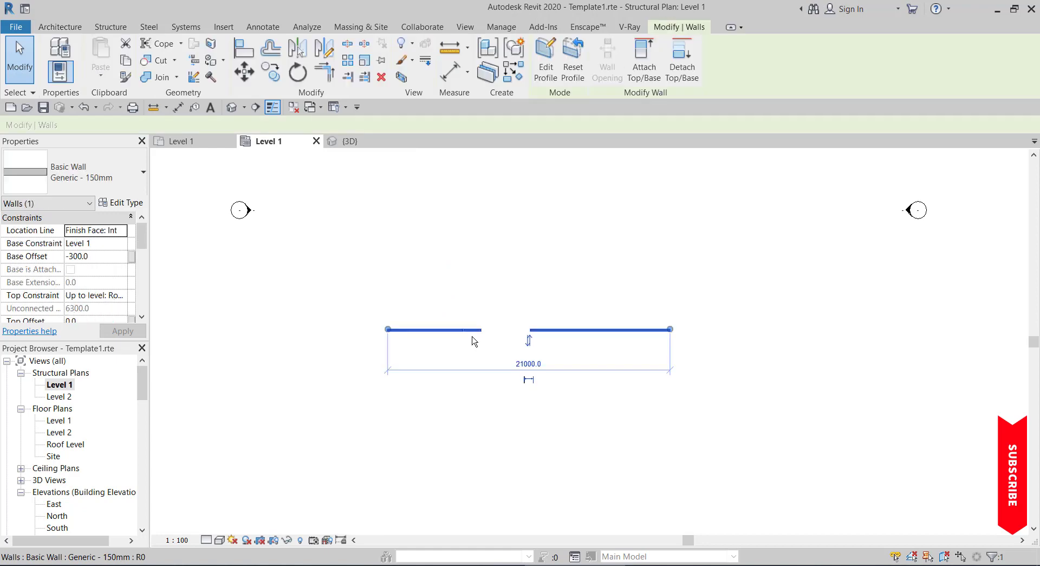
click(522, 258)
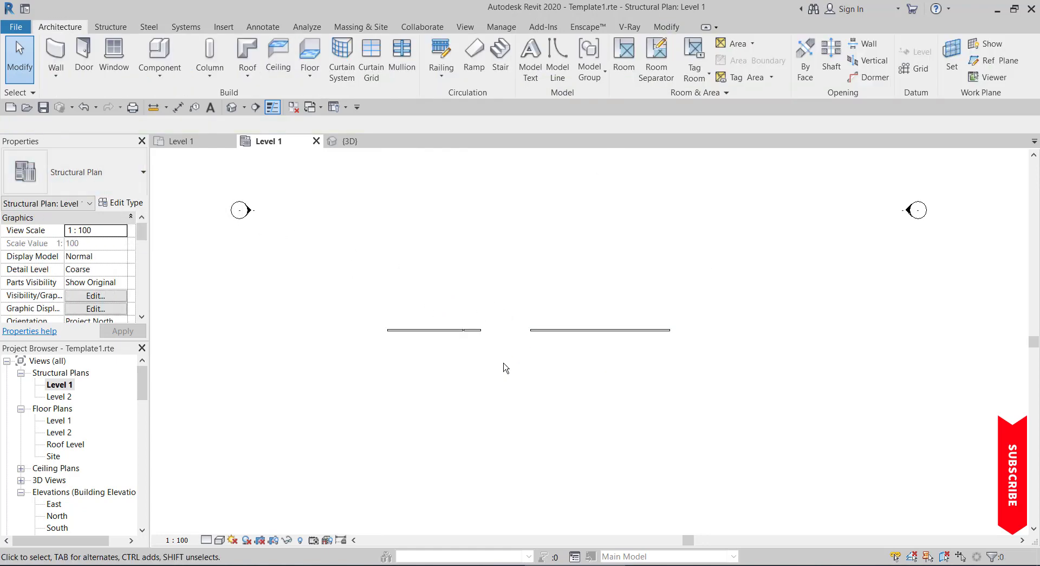
scroll(505, 368, up, 1)
Step: Create a small rectangular Shaft Opening about 60 mm deep between the faces of the wall segment right of the wide opening
click(831, 54)
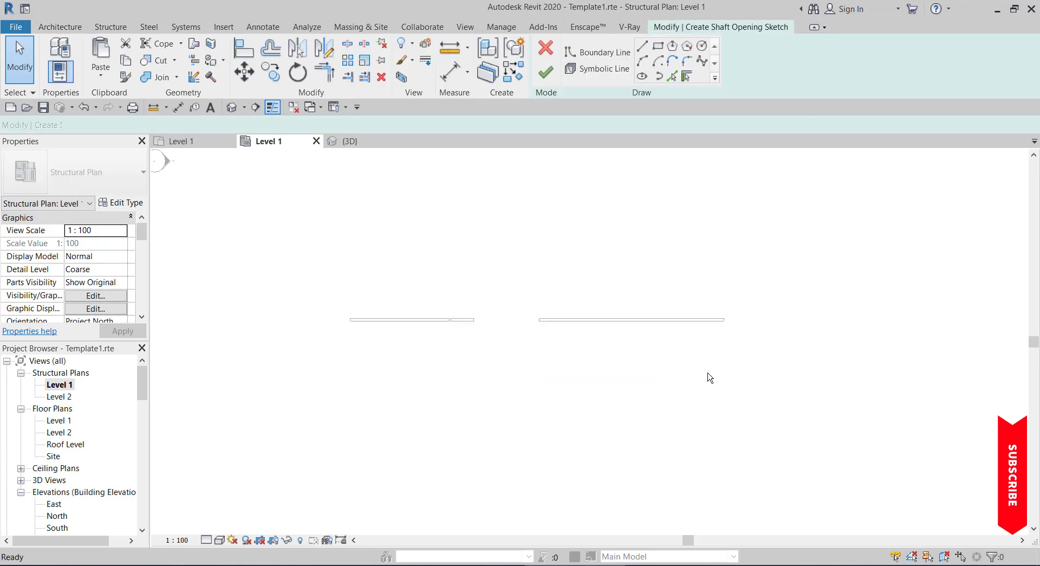
scroll(700, 387, up, 1)
scroll(625, 292, up, 3)
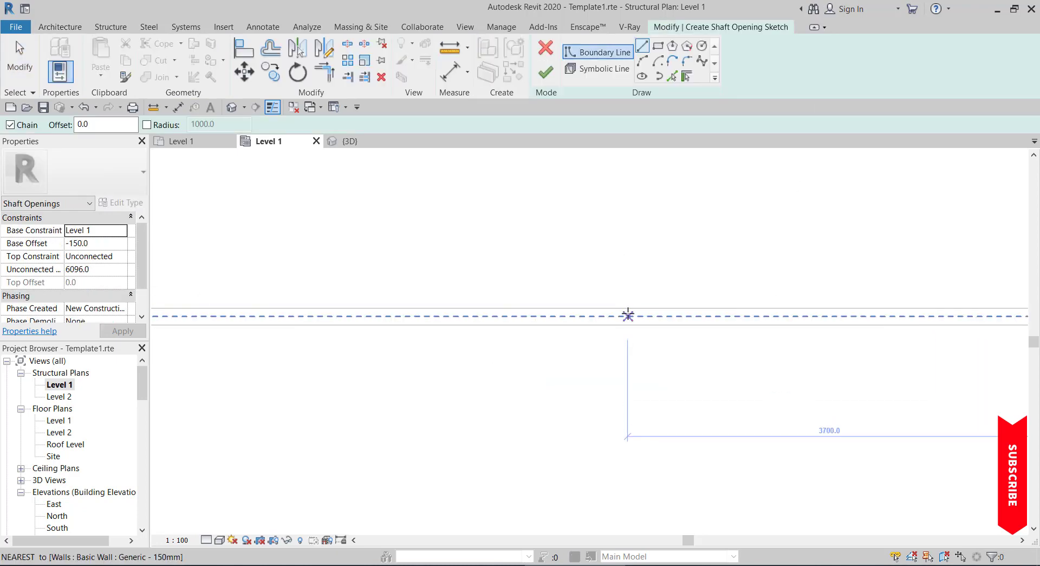
click(628, 318)
scroll(660, 334, up, 1)
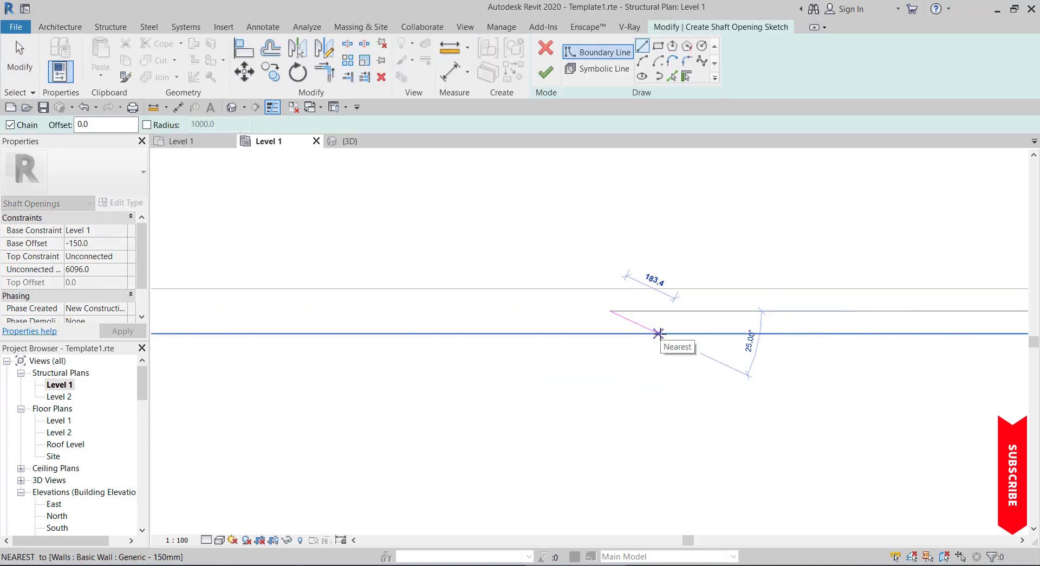
click(658, 45)
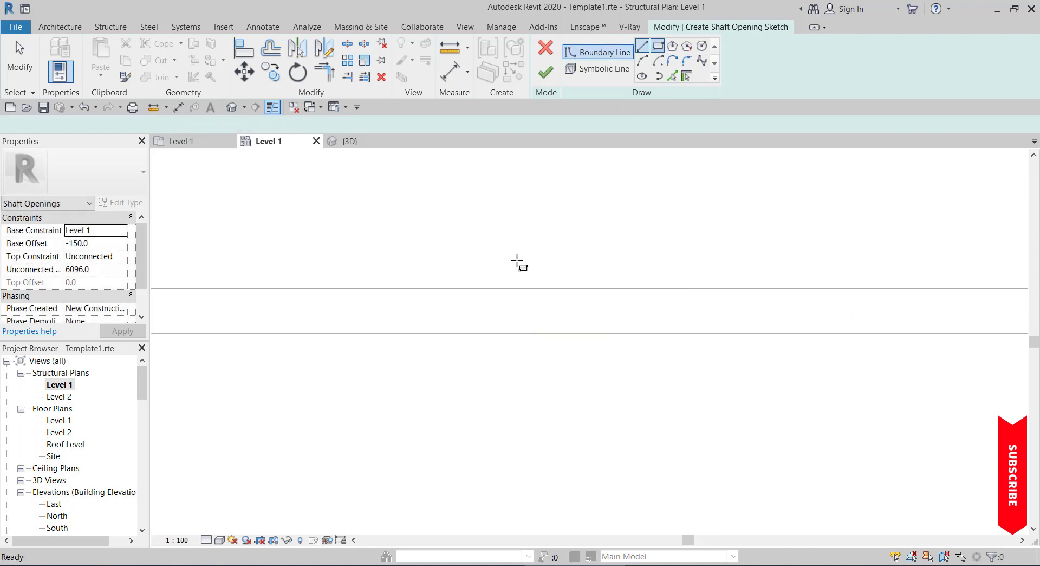
click(387, 302)
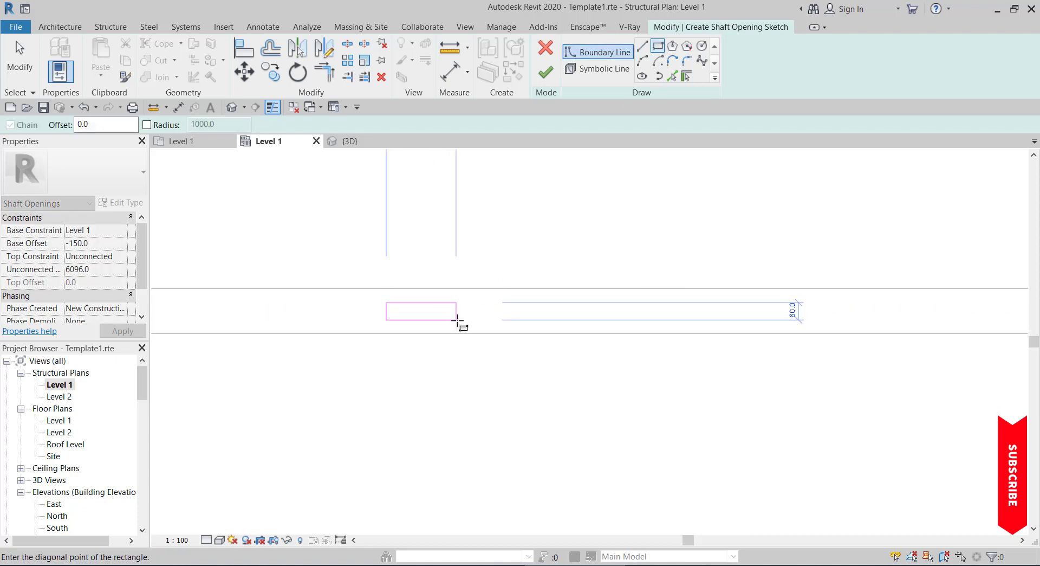
click(456, 319)
click(546, 72)
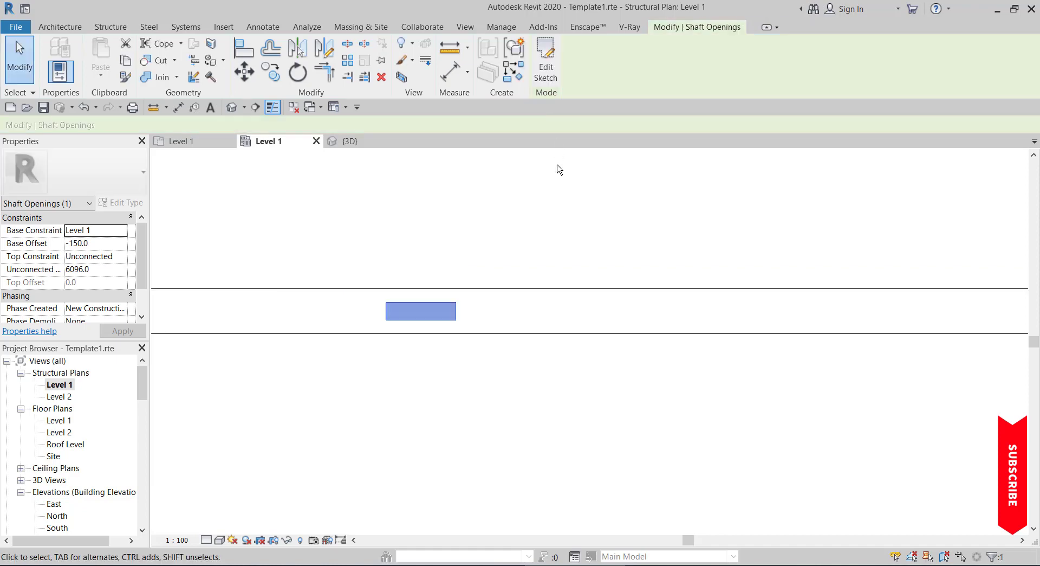
Step: Return to the 3D view and examine the wall around the shaft and its other openings
scroll(511, 316, down, 2)
middle_drag(511, 316, 532, 253)
scroll(541, 276, down, 1)
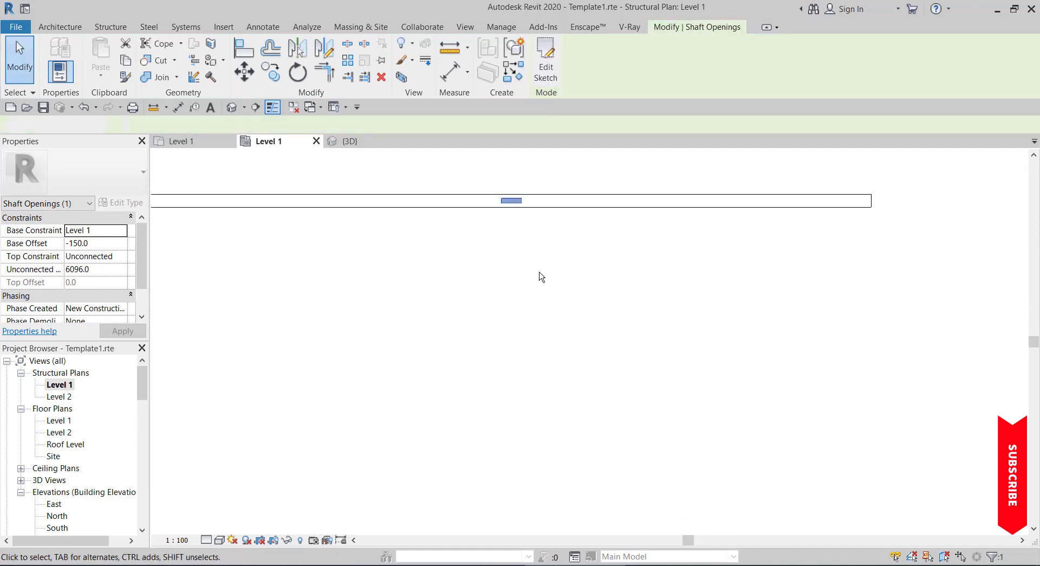
click(541, 277)
click(347, 142)
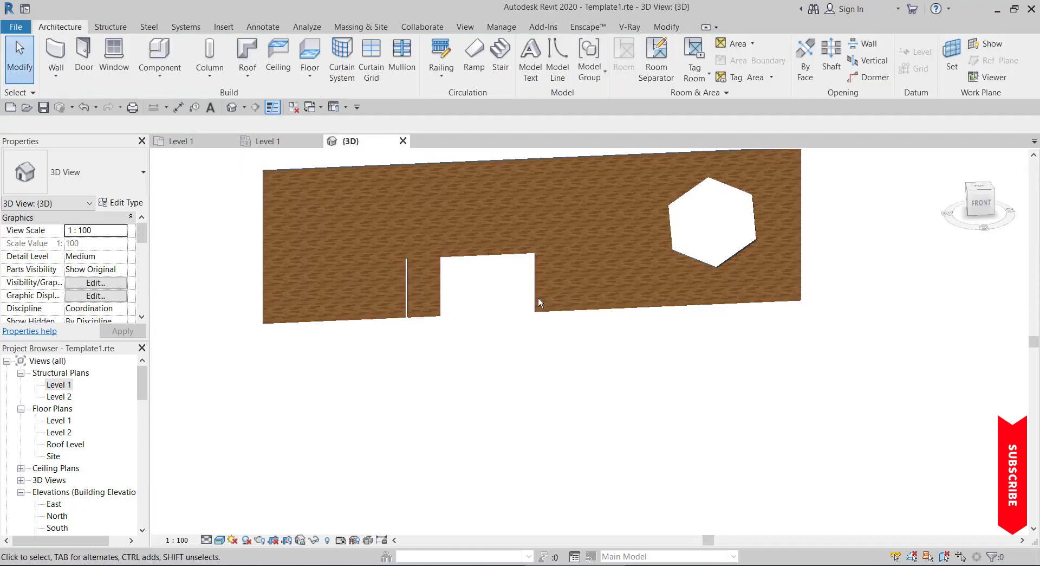
scroll(538, 297, down, 3)
shift+middle_drag(569, 320, 780, 304)
scroll(465, 273, up, 2)
scroll(536, 368, up, 3)
shift+middle_drag(536, 367, 592, 350)
Step: Stretch the narrow rectangular opening upward until it reaches almost to the wall's top edge
click(708, 311)
scroll(716, 313, down, 3)
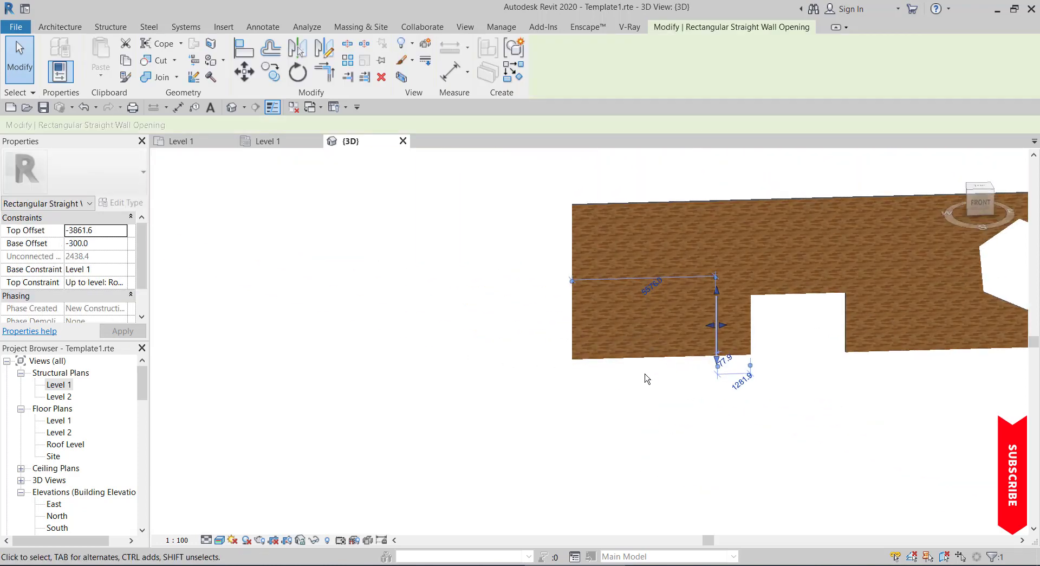
shift+middle_drag(647, 379, 642, 354)
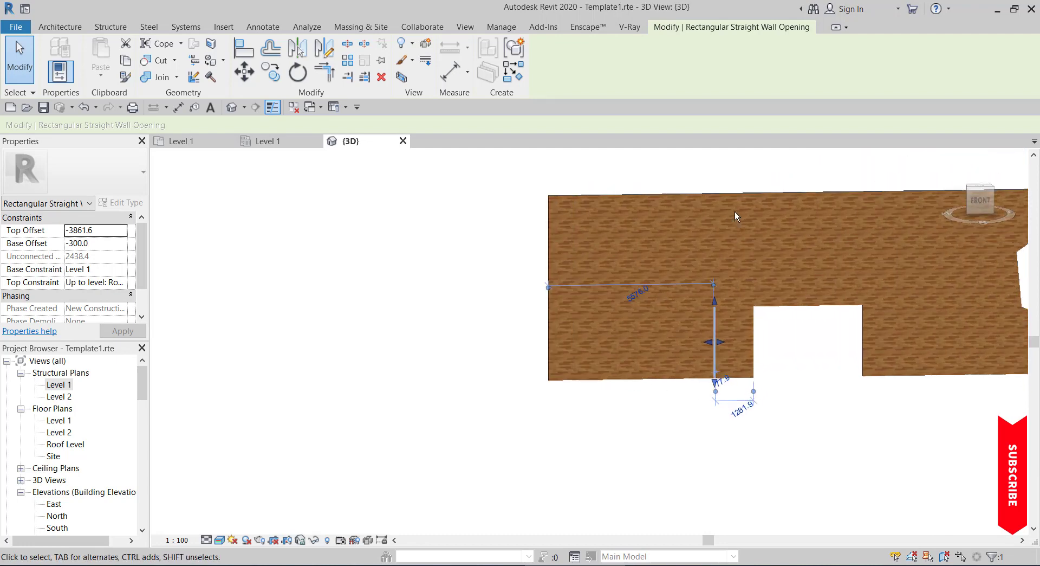
scroll(708, 351, up, 3)
drag(708, 353, 704, 190)
scroll(704, 188, down, 5)
click(454, 479)
scroll(468, 424, down, 5)
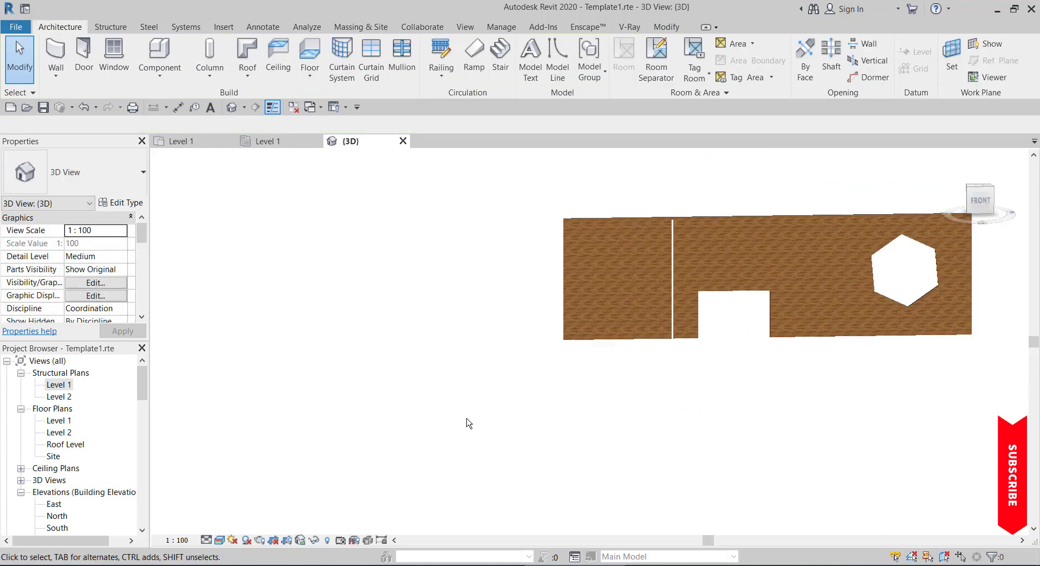
Step: Examine the wall's top edge up close and view its openings from the back side
scroll(644, 344, up, 9)
scroll(659, 318, up, 2)
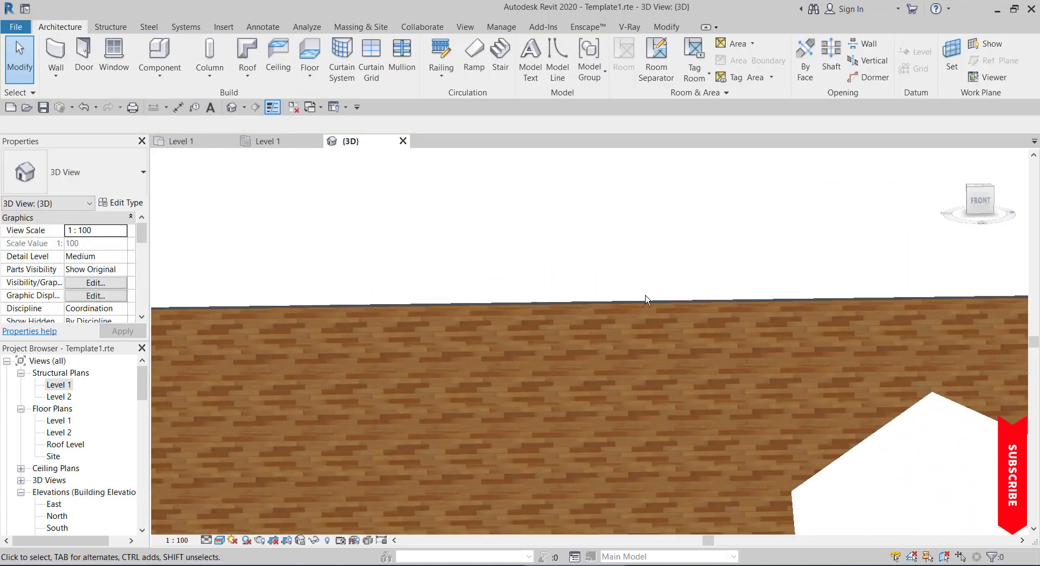
scroll(439, 383, down, 4)
scroll(401, 384, down, 3)
shift+middle_drag(360, 385, 323, 367)
scroll(323, 367, up, 4)
scroll(475, 314, down, 4)
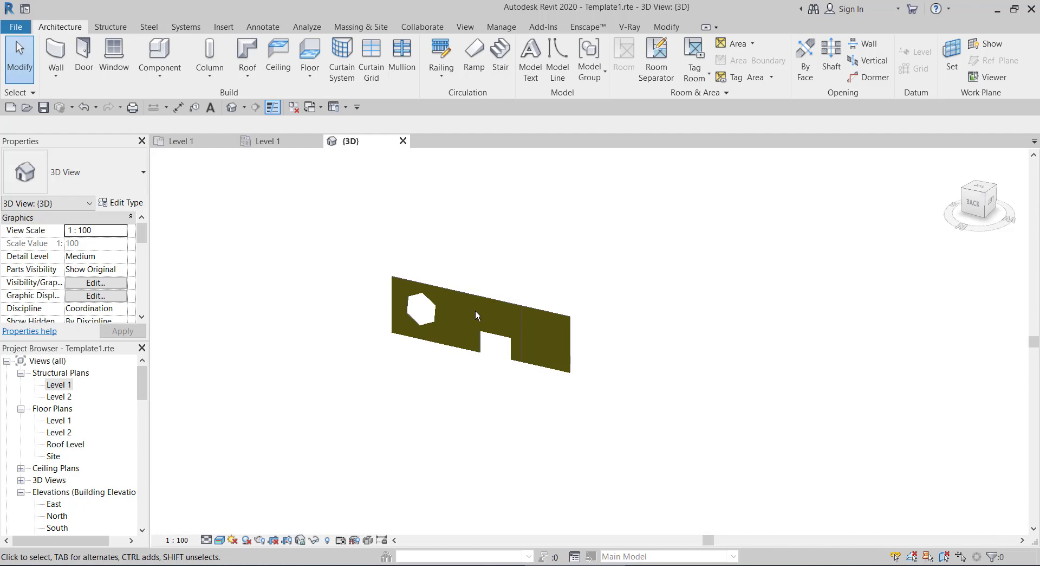
click(475, 312)
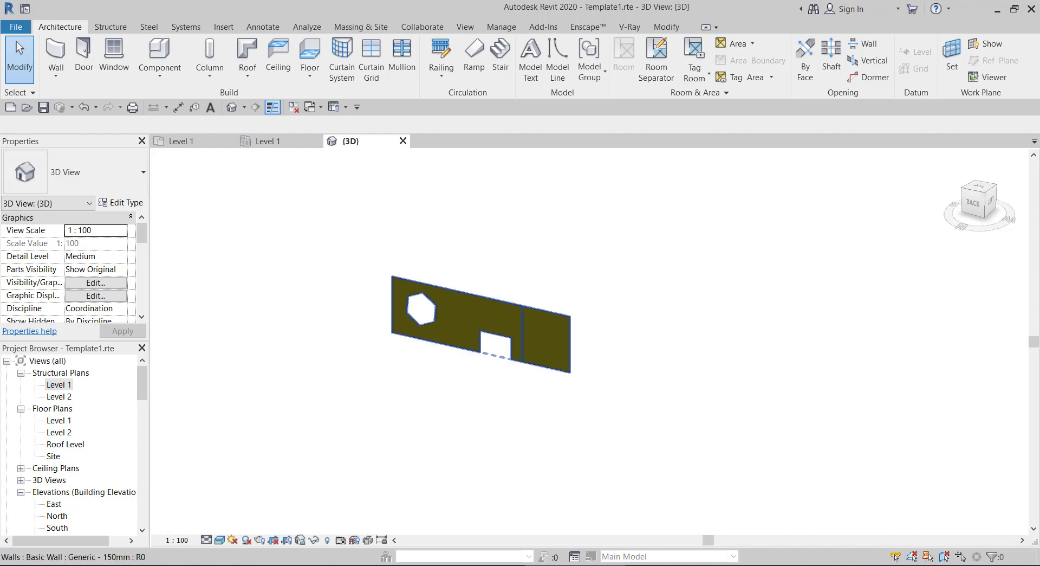